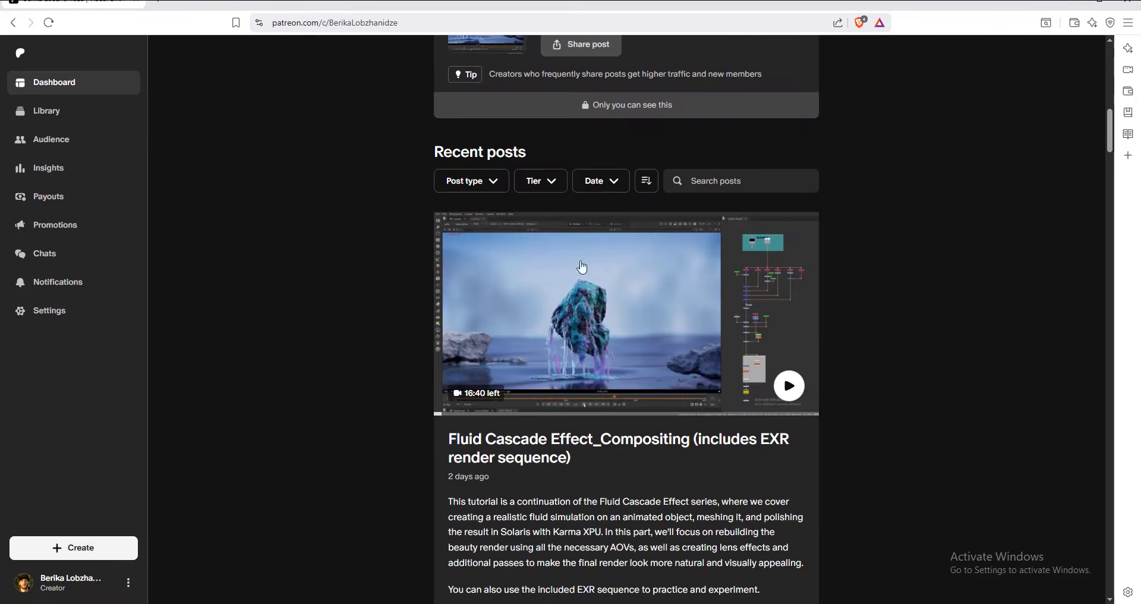
{"action": "scroll", "coordinate": [485, 392], "scroll_direction": "down", "scroll_amount": 1}
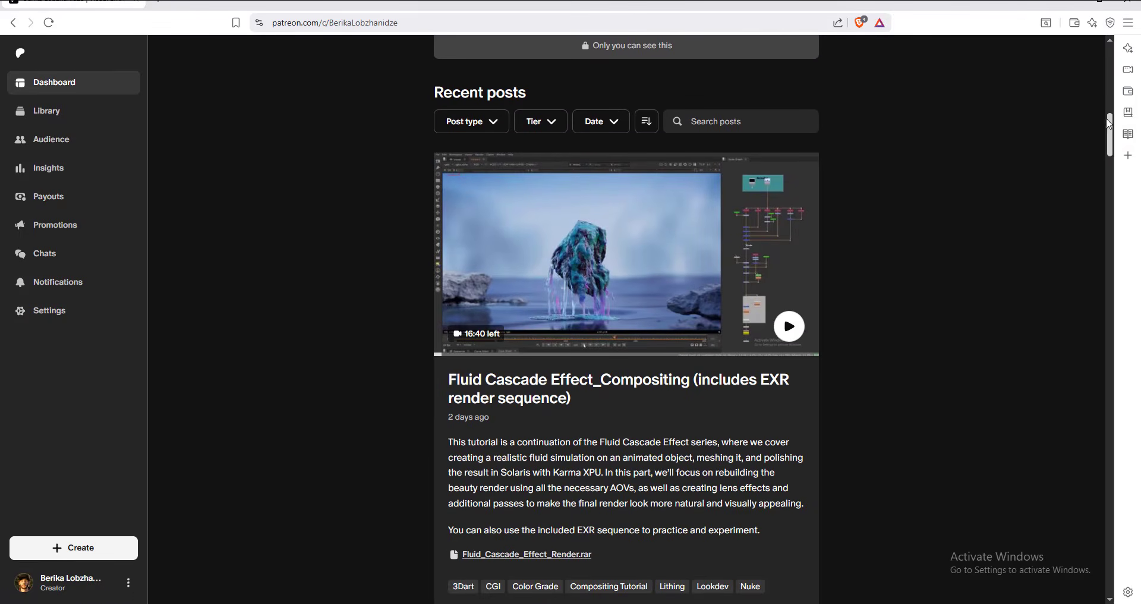
{"action": "mouse_move", "coordinate": [1110, 123]}
{"action": "left_mouse_down"}
{"action": "mouse_move", "coordinate": [1092, 288]}
{"action": "mouse_move", "coordinate": [1096, 111]}
{"action": "mouse_move", "coordinate": [1096, 135]}
{"action": "left_mouse_up"}
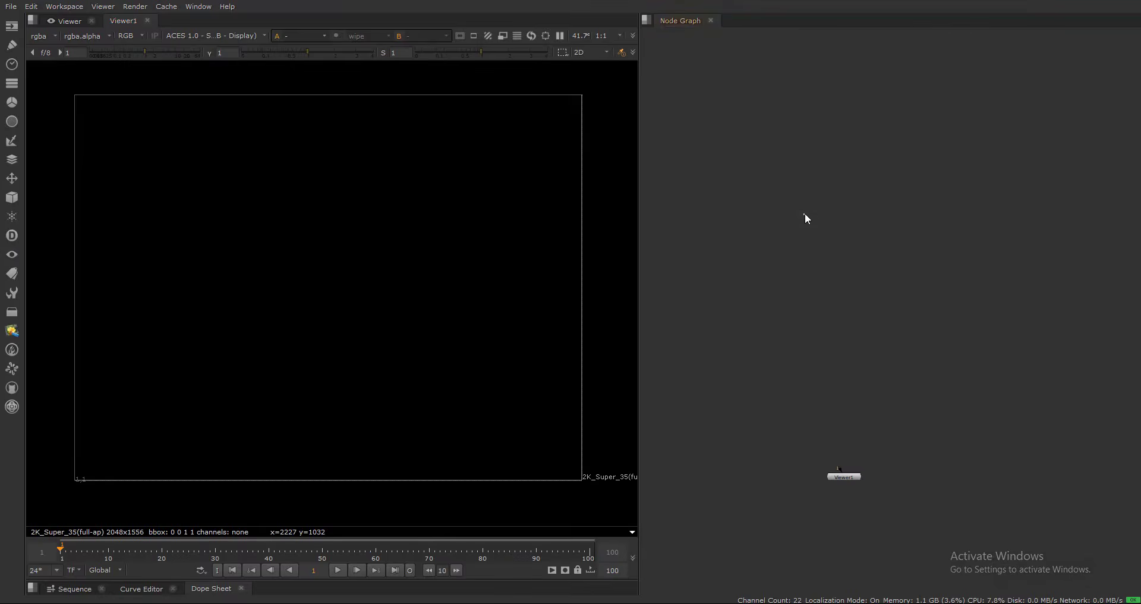
- Import the Fluid_Cascade_Effect16_flaot.###.exr 20-200 sequence from the Fluid_Cascade_Effect 16 flaot_Render folder with a Read node
{"action": "key", "text": "Tab"}
{"action": "type", "text": "read"}
{"action": "left_click", "coordinate": [712, 224]}
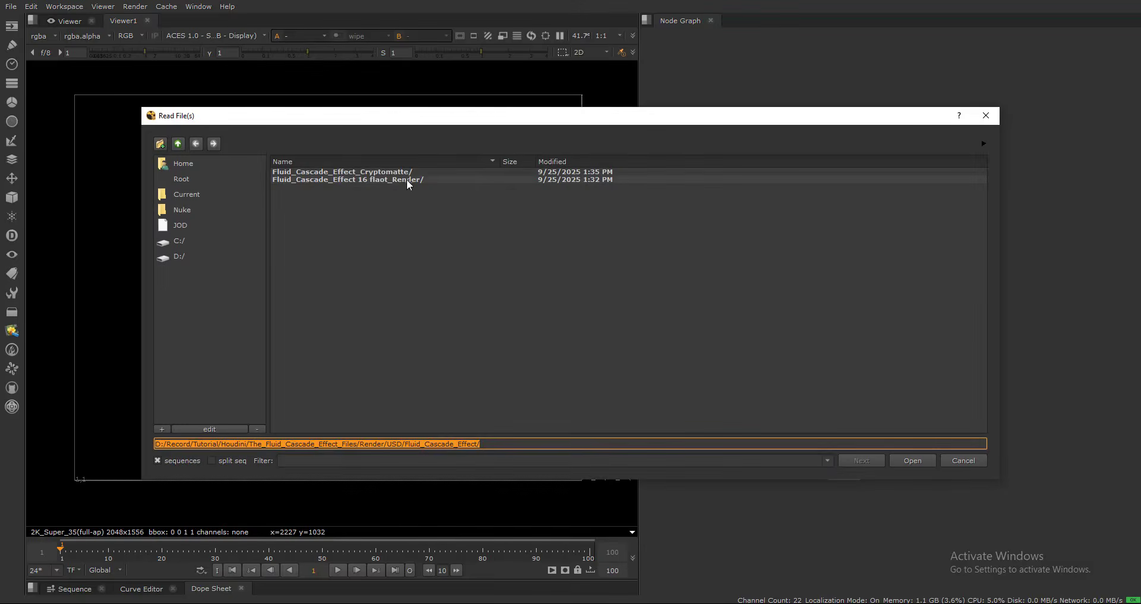
{"action": "double_click", "coordinate": [388, 180]}
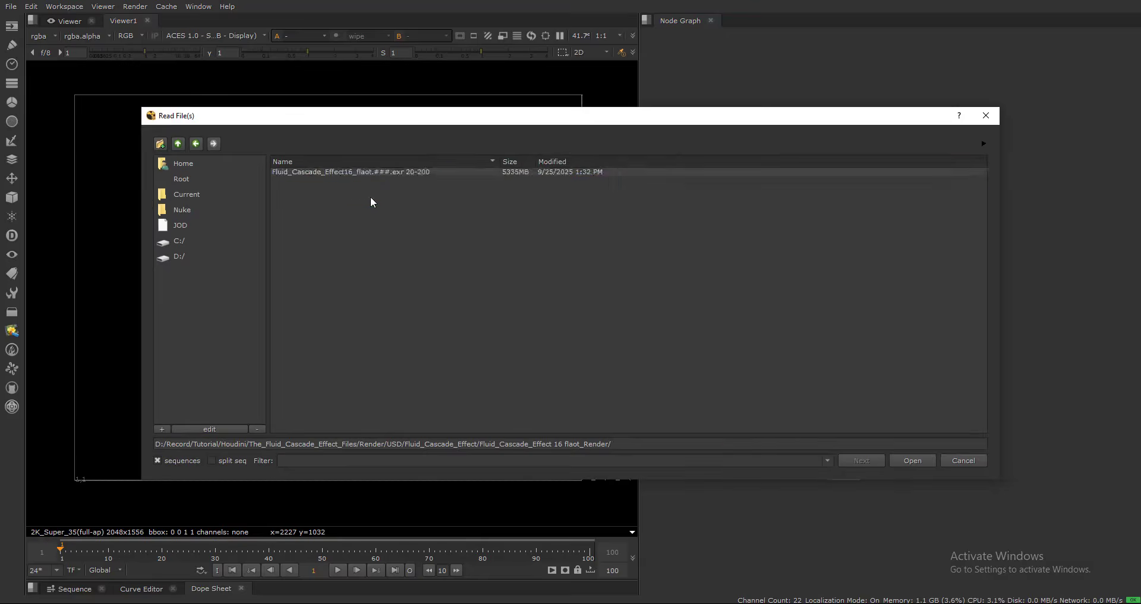
{"action": "left_click", "coordinate": [388, 172]}
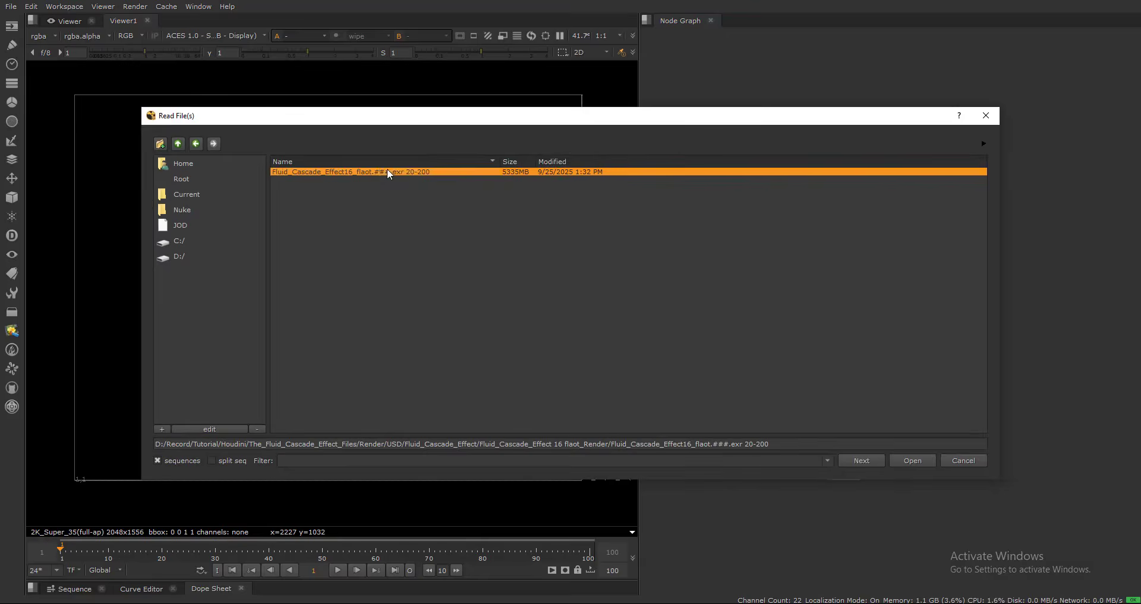
{"action": "left_click", "coordinate": [935, 464]}
{"action": "left_click", "coordinate": [769, 105]}
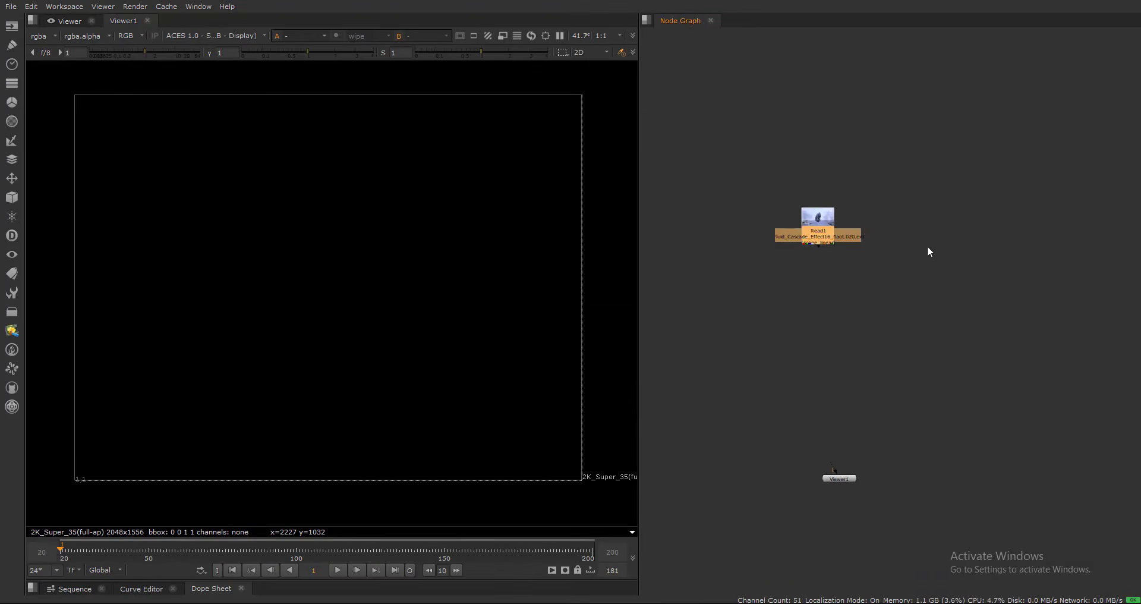
- Import the Fluid_Cascade_Effect_Cryptomatte.###.exr 20-200 sequence from the Fluid_Cascade_Effect_Cryptomatte folder with a second Read node
{"action": "key", "text": "r"}
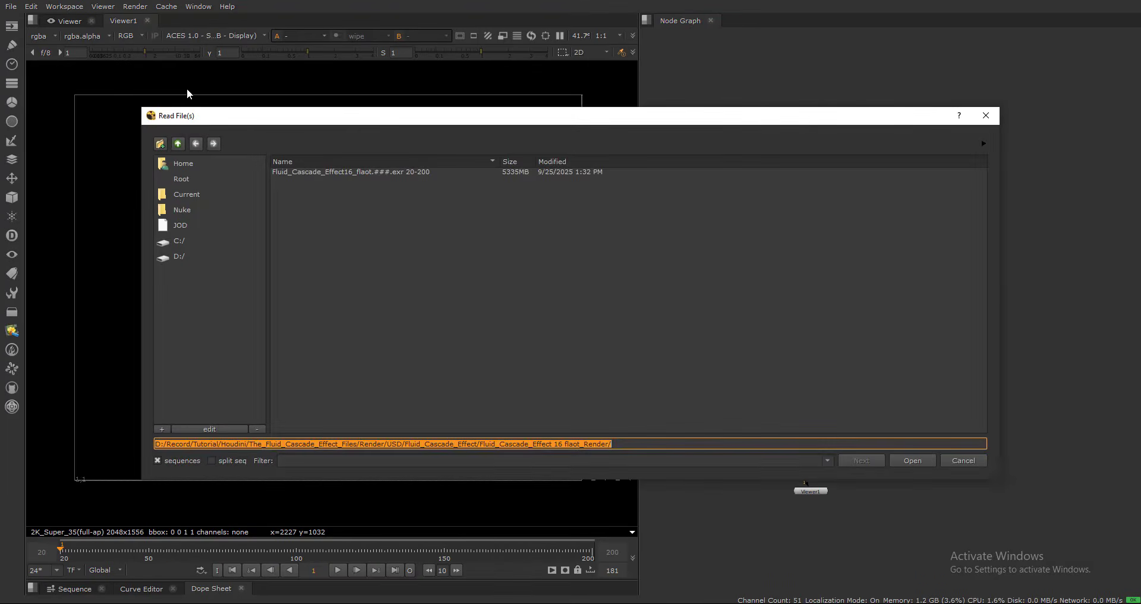
{"action": "left_click", "coordinate": [180, 146]}
{"action": "double_click", "coordinate": [393, 181]}
{"action": "left_click", "coordinate": [375, 172]}
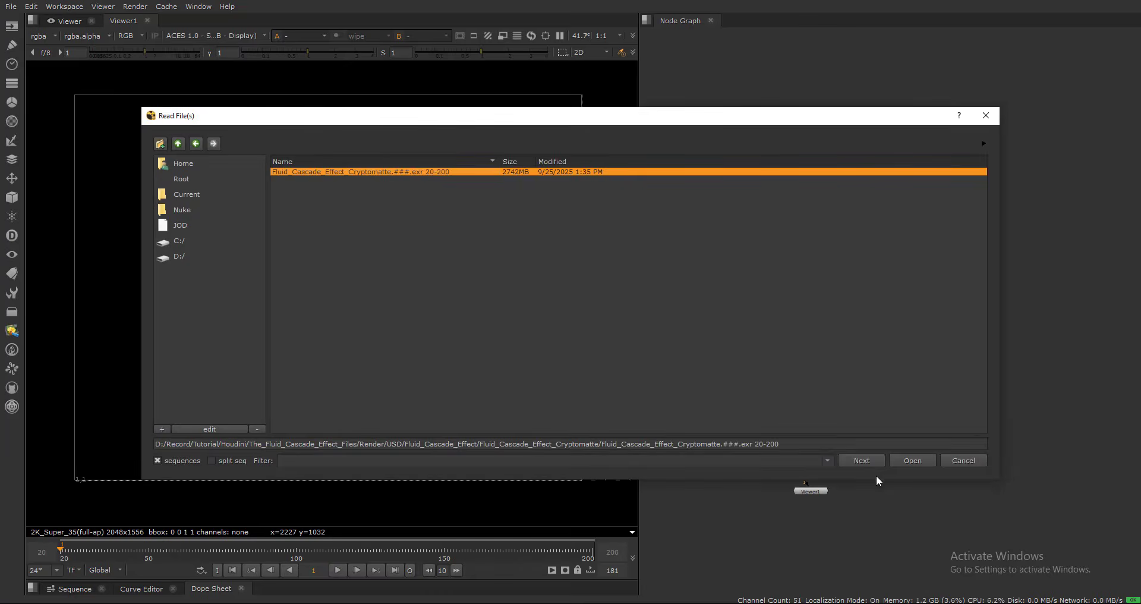
{"action": "left_click", "coordinate": [913, 461]}
{"action": "left_click", "coordinate": [879, 134]}
- Space the two Read nodes apart and display the beauty render sequence fitted in the viewer
{"action": "left_click_drag", "start_coordinate": [796, 228], "coordinate": [800, 230]}
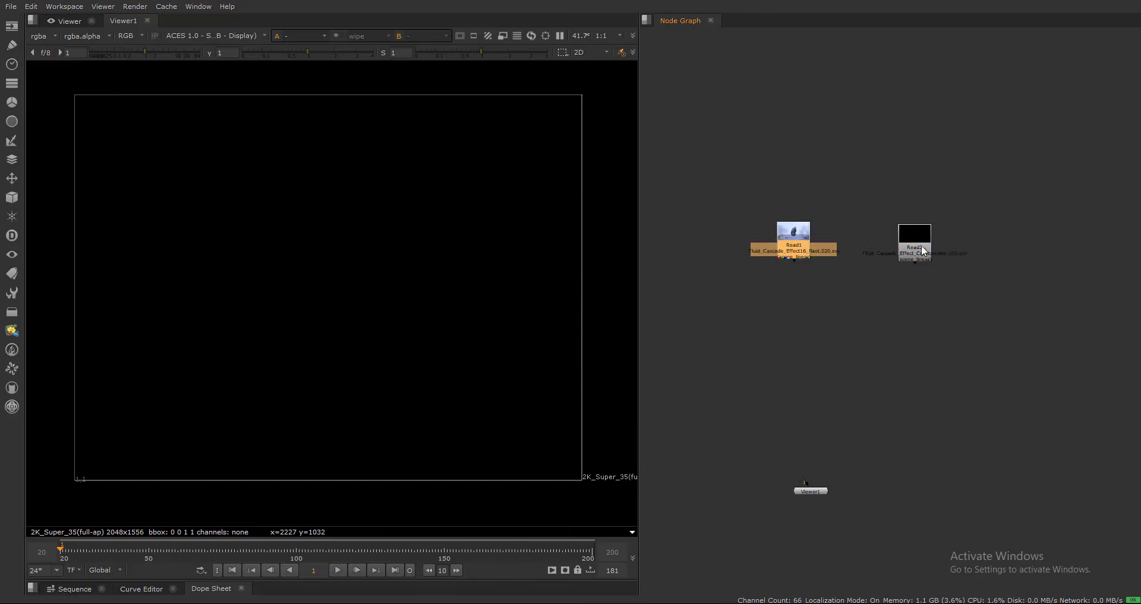
{"action": "left_click_drag", "start_coordinate": [921, 247], "coordinate": [1007, 252]}
{"action": "left_click", "coordinate": [804, 240]}
{"action": "key", "text": "1"}
{"action": "left_click_drag", "start_coordinate": [804, 240], "coordinate": [821, 241]}
{"action": "key", "text": "f"}
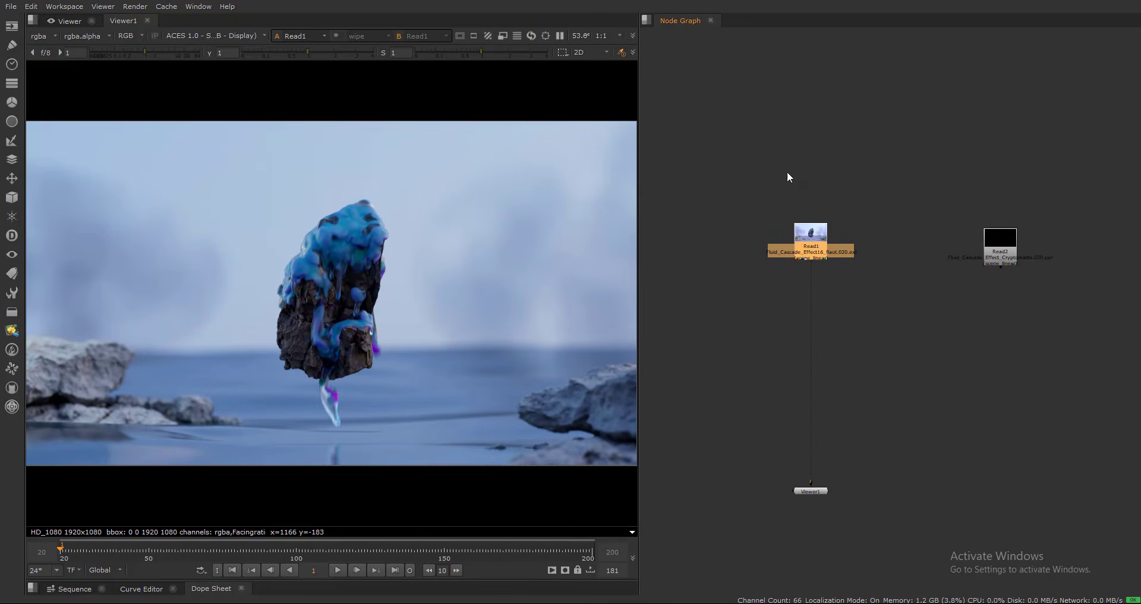
- Set the project's full size format to HD_1080 1920x1080
{"action": "key", "text": "s"}
{"action": "left_click_drag", "start_coordinate": [560, 125], "coordinate": [821, 96]}
{"action": "scroll", "coordinate": [368, 177], "scroll_direction": "down", "scroll_amount": 2}
{"action": "scroll", "coordinate": [468, 152], "scroll_direction": "up", "scroll_amount": 2}
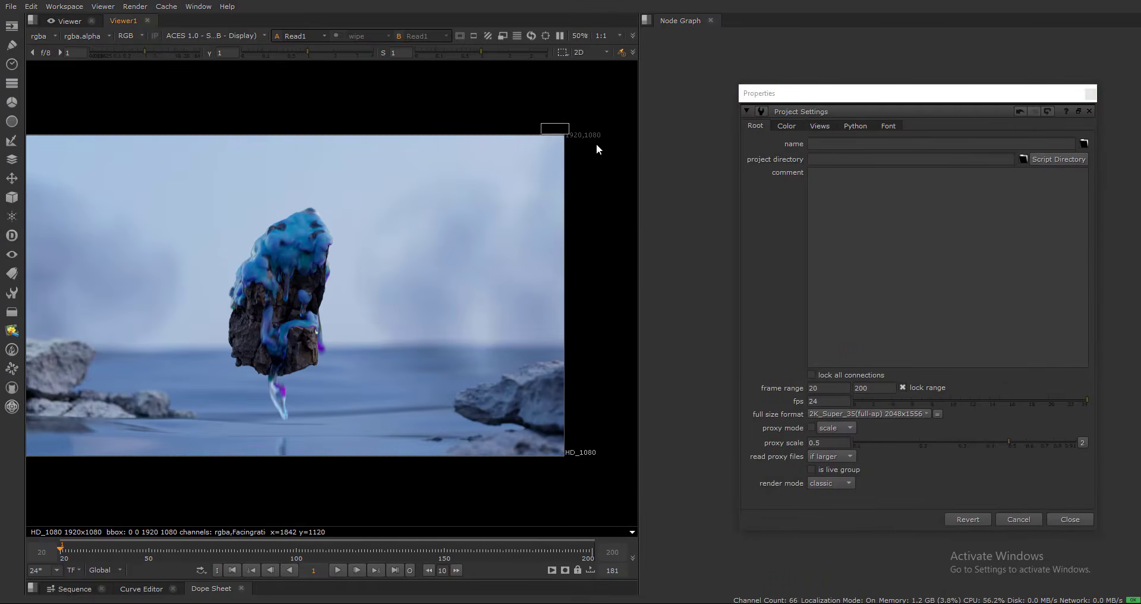
{"action": "left_click", "coordinate": [825, 414]}
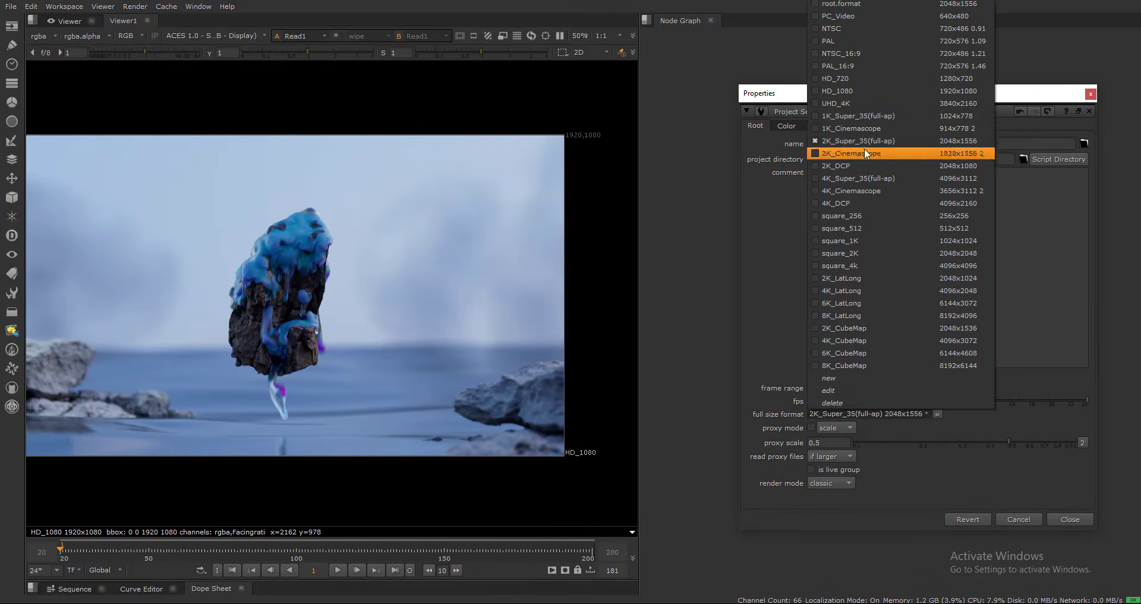
{"action": "left_click", "coordinate": [846, 90]}
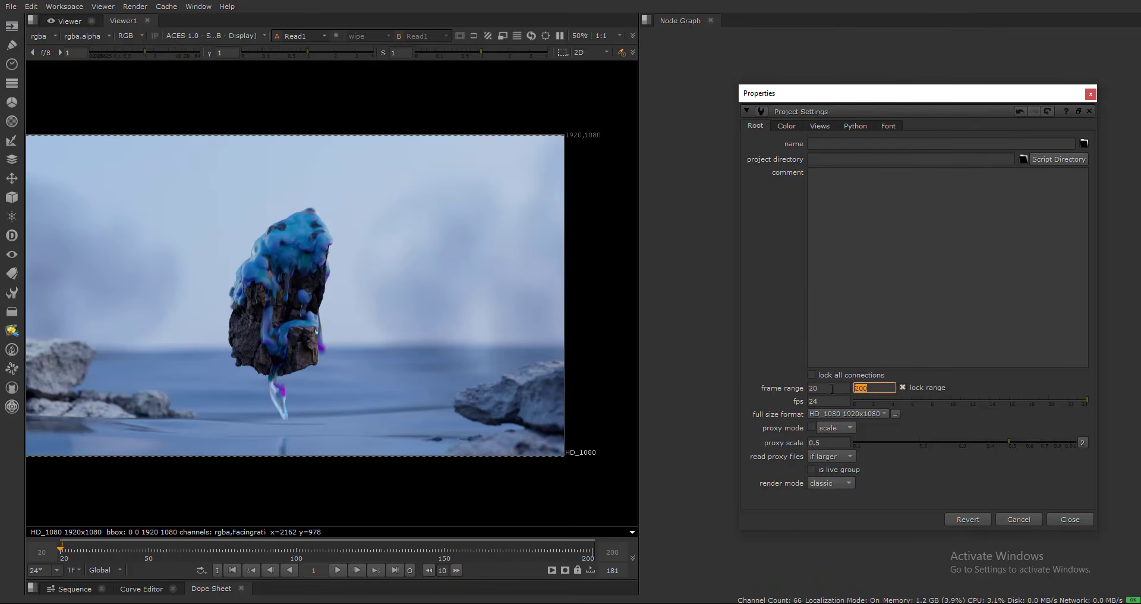
- Select OCIO as the project's color management and close the project settings
{"action": "scroll", "coordinate": [458, 208], "scroll_direction": "up", "scroll_amount": 2}
{"action": "left_click", "coordinate": [786, 126]}
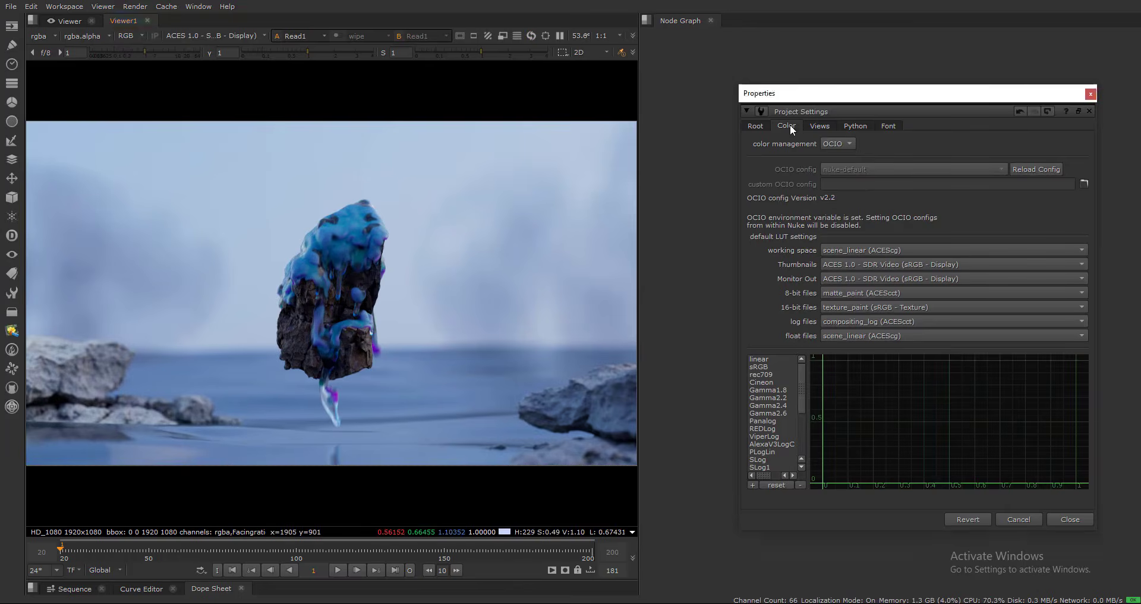
{"action": "middle_click_drag", "start_coordinate": [498, 202], "coordinate": [512, 207]}
{"action": "left_click", "coordinate": [837, 143]}
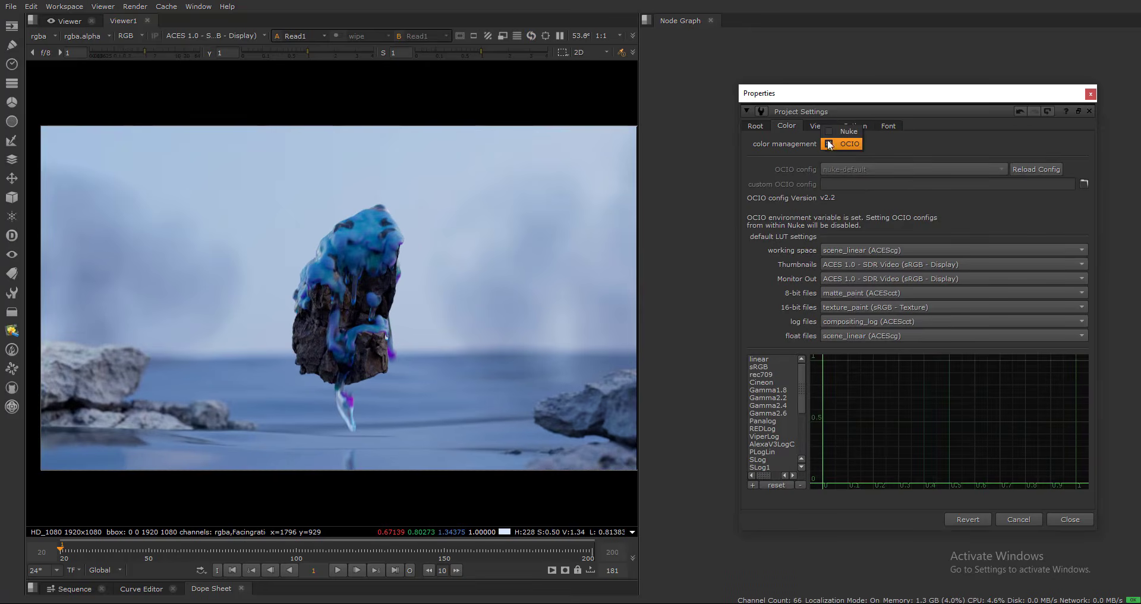
{"action": "left_click", "coordinate": [860, 144]}
{"action": "key", "text": "f"}
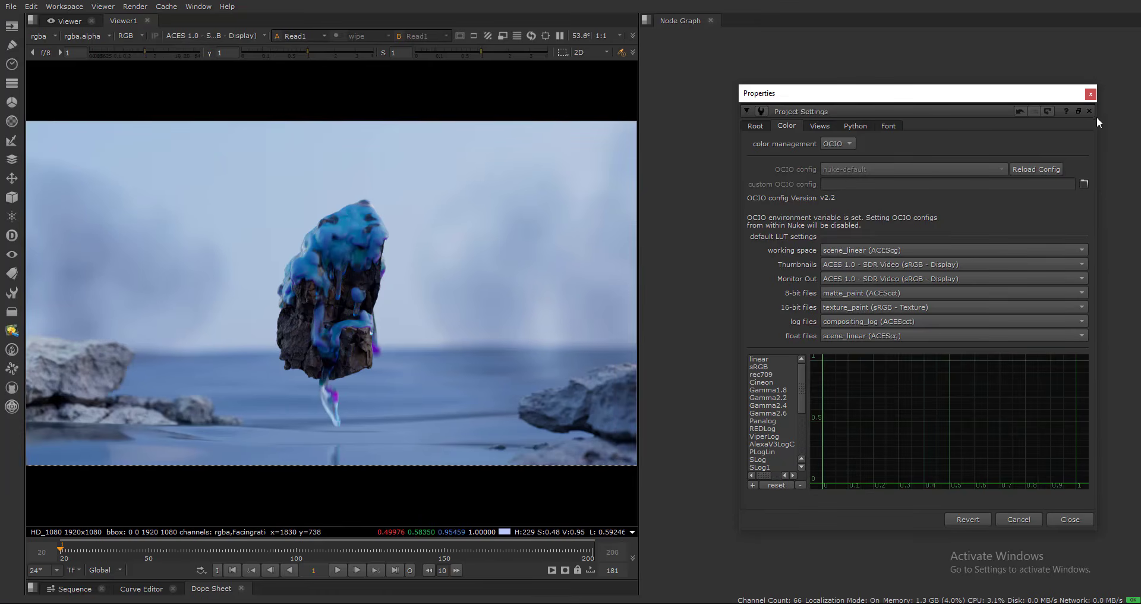
{"action": "left_click", "coordinate": [1088, 94]}
- Play through the render sequence to review the animation, stop it, and go to frame 100
{"action": "left_click", "coordinate": [337, 571]}
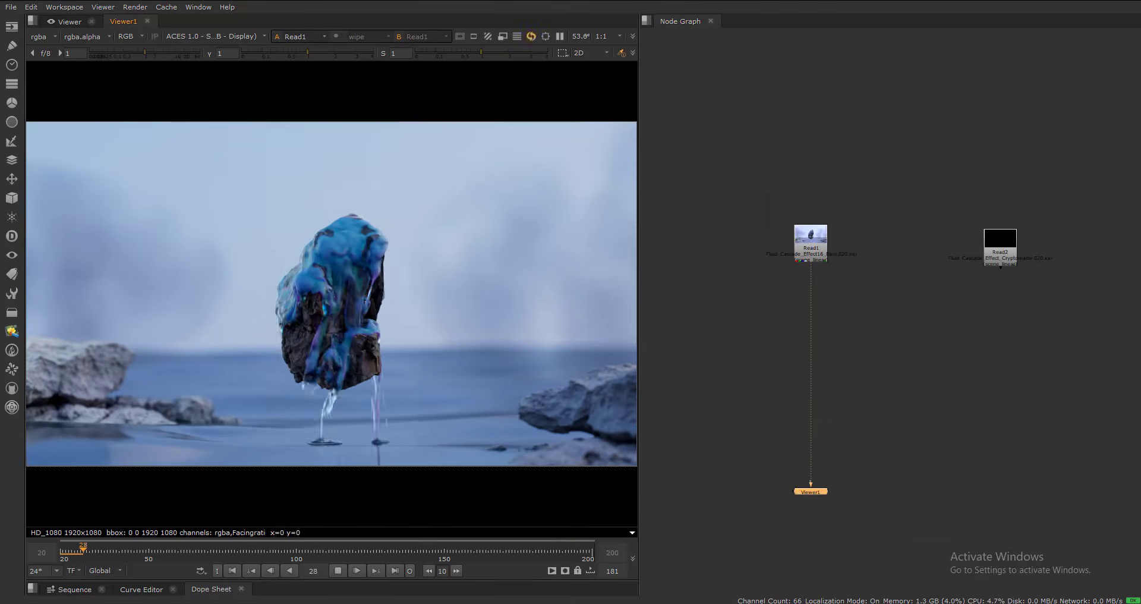
{"action": "left_click_drag", "start_coordinate": [1001, 243], "coordinate": [1023, 237]}
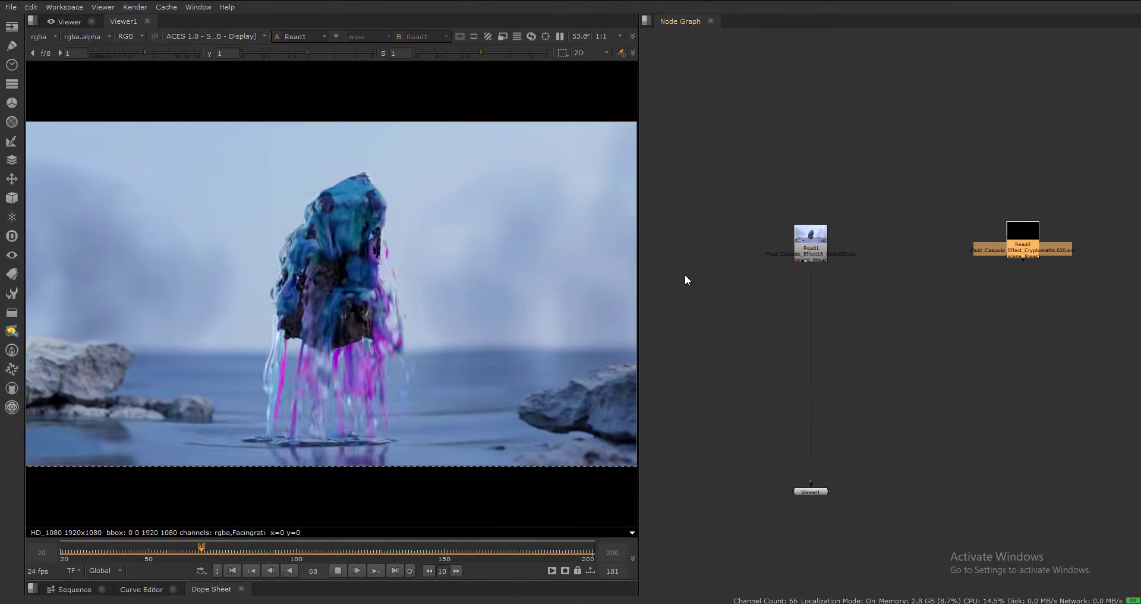
{"action": "left_click", "coordinate": [344, 569]}
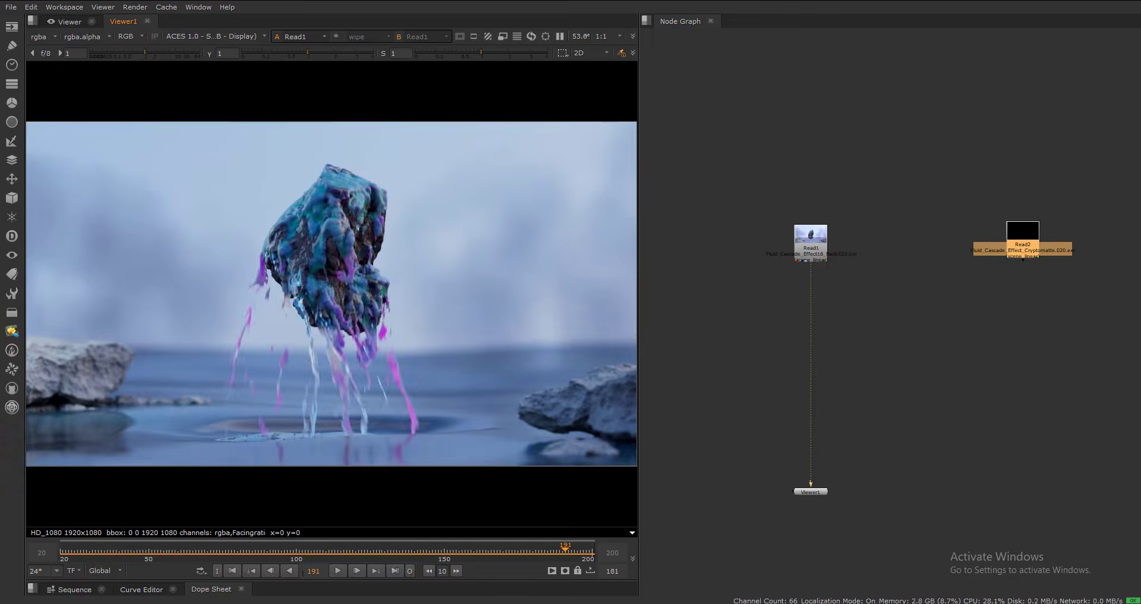
{"action": "left_click", "coordinate": [298, 554]}
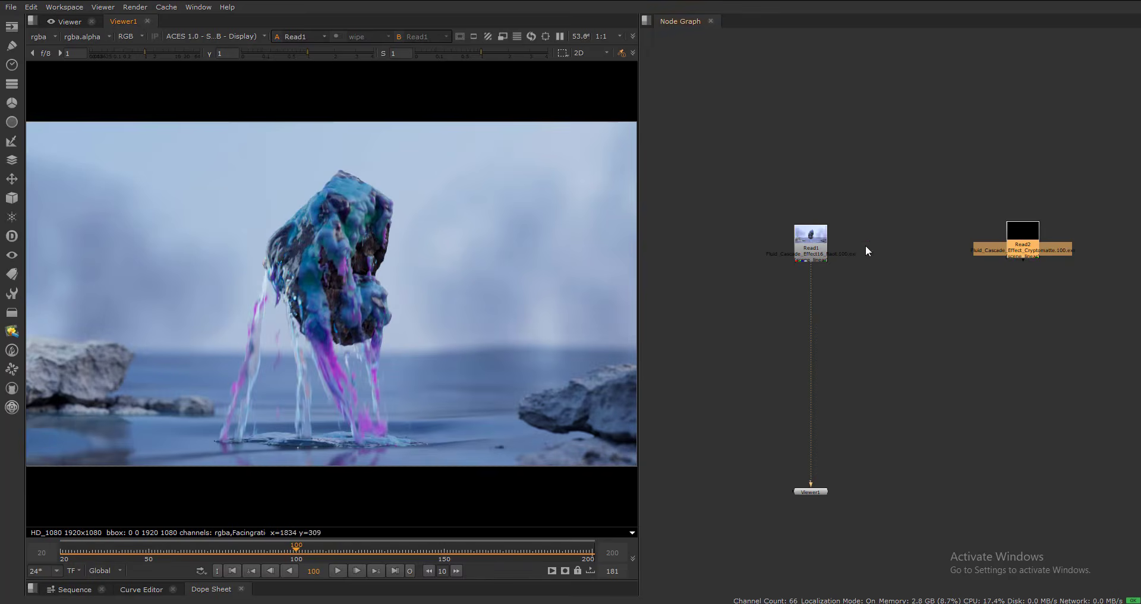
- Move the Cryptomatte Read node out of the way, well above the beauty render's Read node
{"action": "left_click", "coordinate": [41, 38]}
{"action": "left_click", "coordinate": [758, 233]}
{"action": "scroll", "coordinate": [818, 251], "scroll_direction": "up", "scroll_amount": 3}
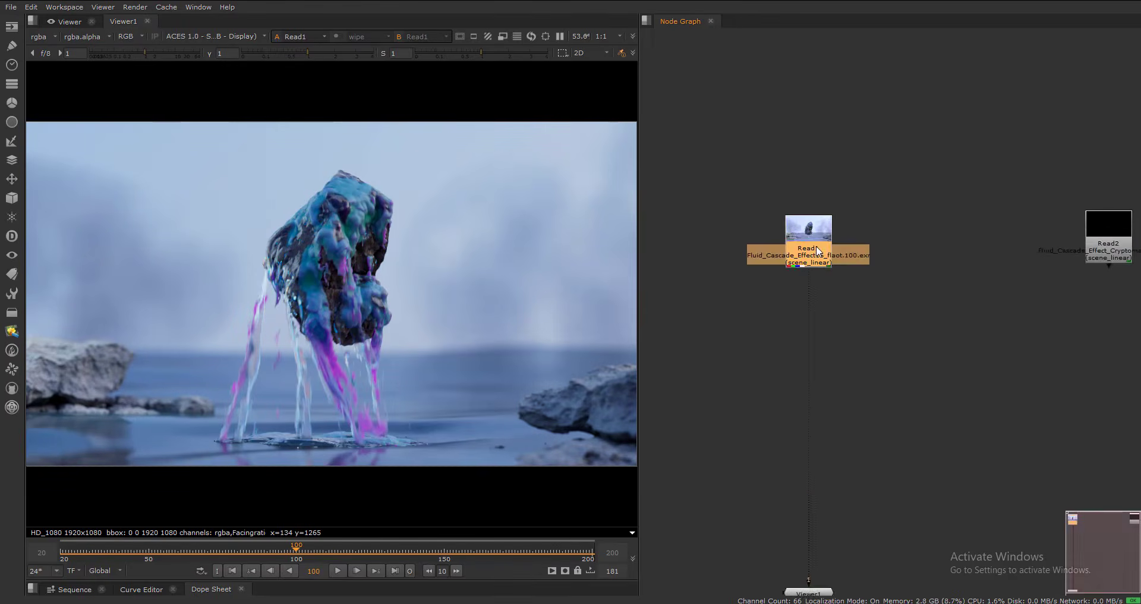
{"action": "scroll", "coordinate": [818, 250], "scroll_direction": "down", "scroll_amount": 5}
{"action": "left_click_drag", "start_coordinate": [952, 249], "coordinate": [811, 95]}
{"action": "scroll", "coordinate": [819, 256], "scroll_direction": "up", "scroll_amount": 5}
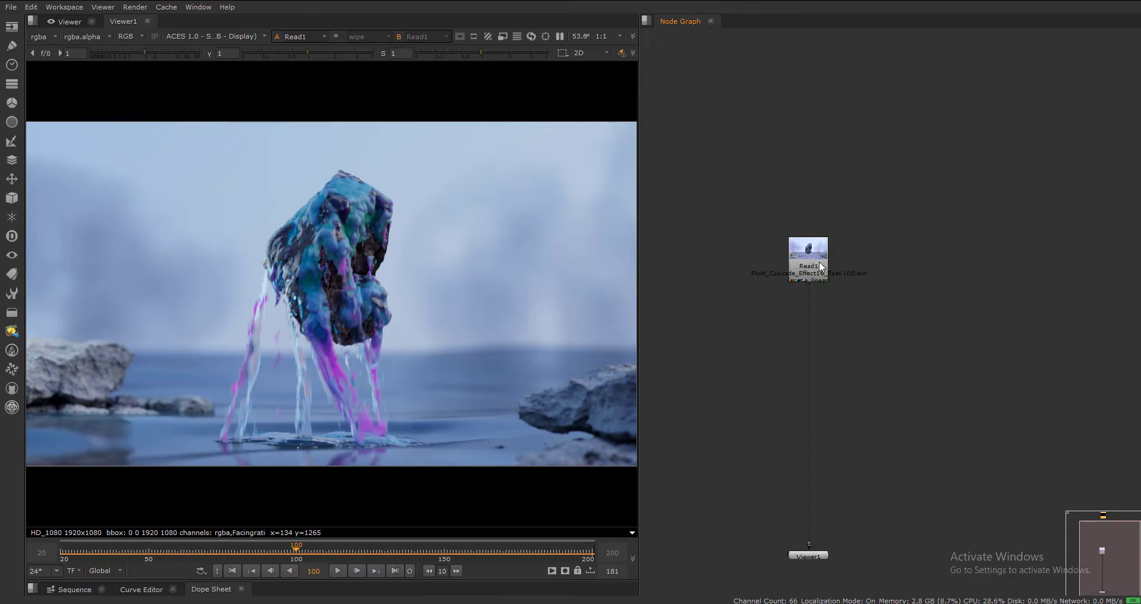
- Insert a Dot between the beauty render's Read node and the Viewer
{"action": "left_click", "coordinate": [817, 271]}
{"action": "key", "text": "period"}
{"action": "left_click_drag", "start_coordinate": [813, 275], "coordinate": [813, 239]}
{"action": "left_click", "coordinate": [806, 301]}
- Add a LayerContactSheet node after the Dot, with layer names shown and the cells centered
{"action": "key", "text": "Tab"}
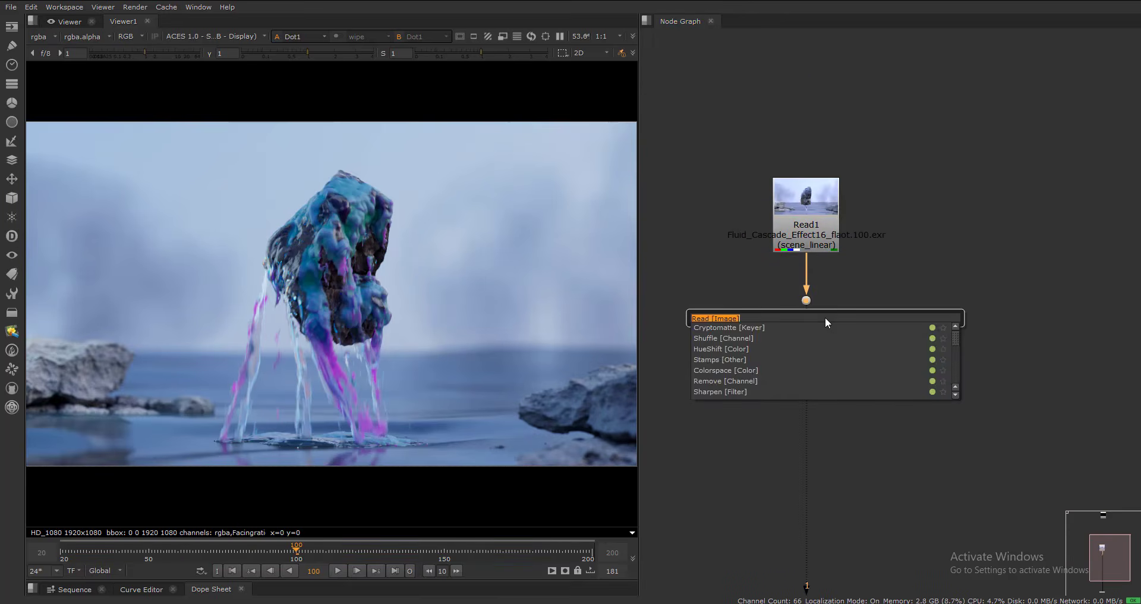
{"action": "type", "text": "layer"}
{"action": "key", "text": "Down"}
{"action": "key", "text": "Return"}
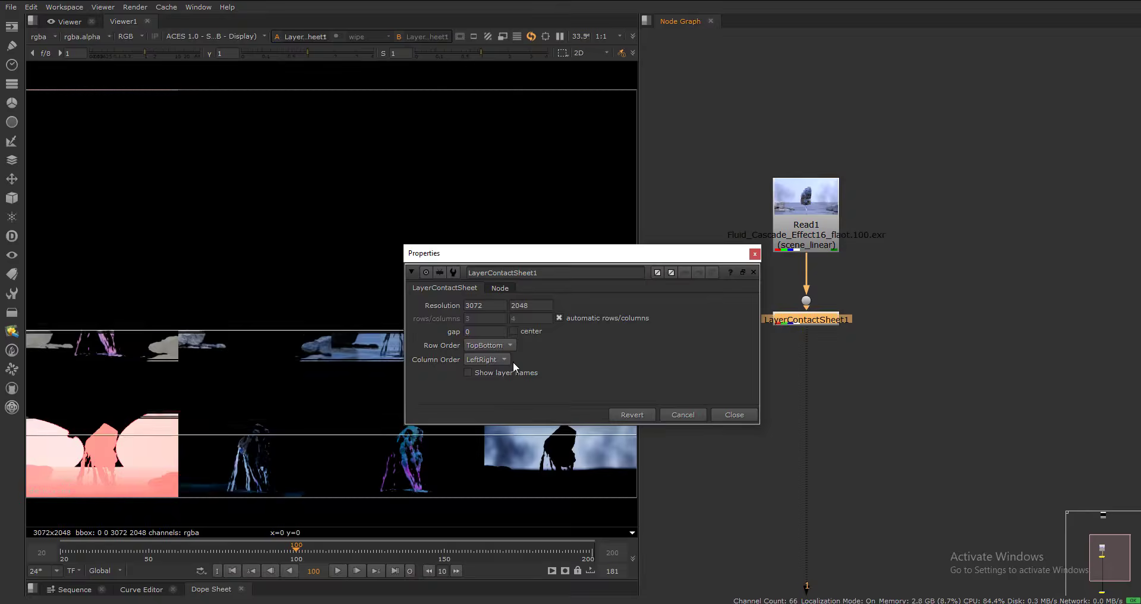
{"action": "left_click", "coordinate": [494, 373]}
{"action": "left_click", "coordinate": [517, 331]}
{"action": "left_click", "coordinate": [753, 272]}
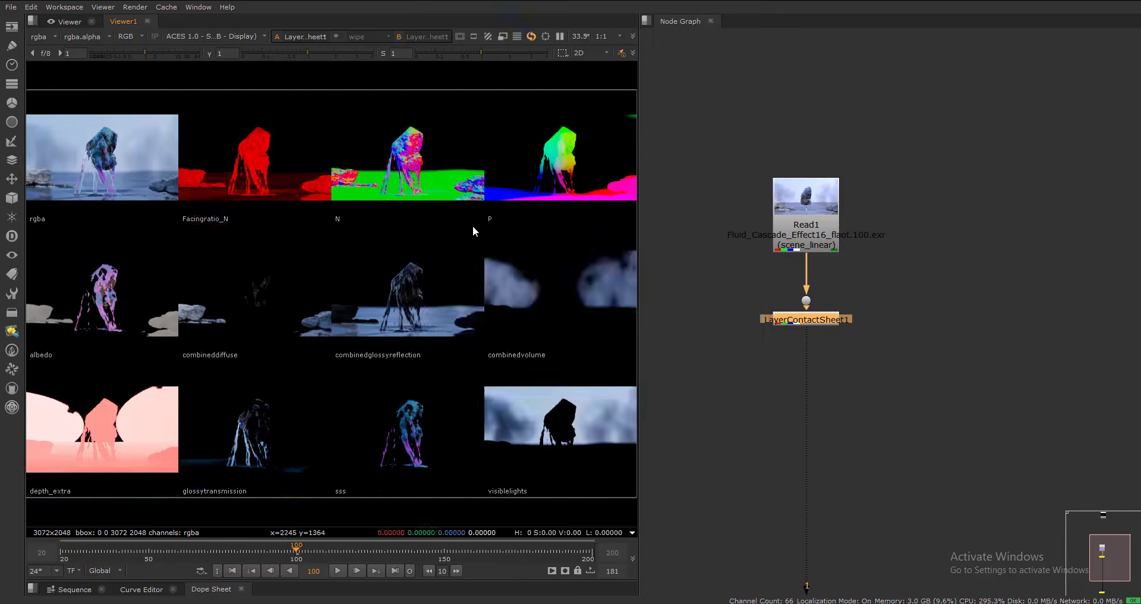
- Examine the render's layers on the contact sheet in the maximized viewer, from rgba through to visiblelights
{"action": "key", "text": "space"}
{"action": "scroll", "coordinate": [474, 229], "scroll_direction": "up", "scroll_amount": 3}
{"action": "middle_click_drag", "start_coordinate": [772, 352], "coordinate": [380, 259]}
{"action": "key", "text": "f"}
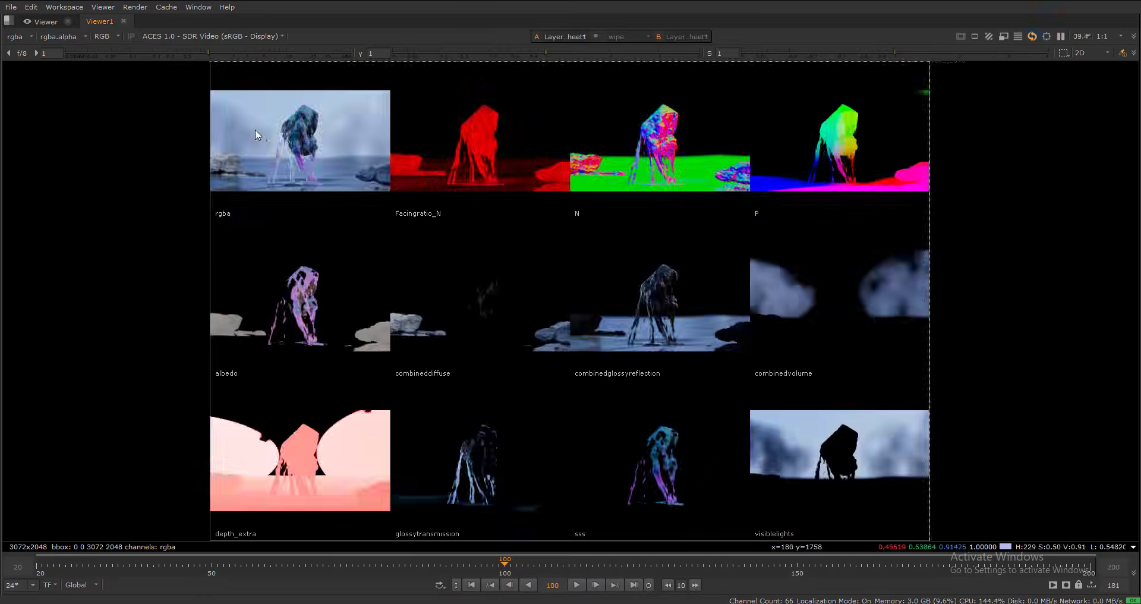
{"action": "middle_click_drag", "start_coordinate": [255, 131], "coordinate": [314, 190]}
{"action": "scroll", "coordinate": [342, 180], "scroll_direction": "up", "scroll_amount": 4}
{"action": "middle_click_drag", "start_coordinate": [807, 260], "coordinate": [170, 259]}
{"action": "scroll", "coordinate": [303, 273], "scroll_direction": "down", "scroll_amount": 2}
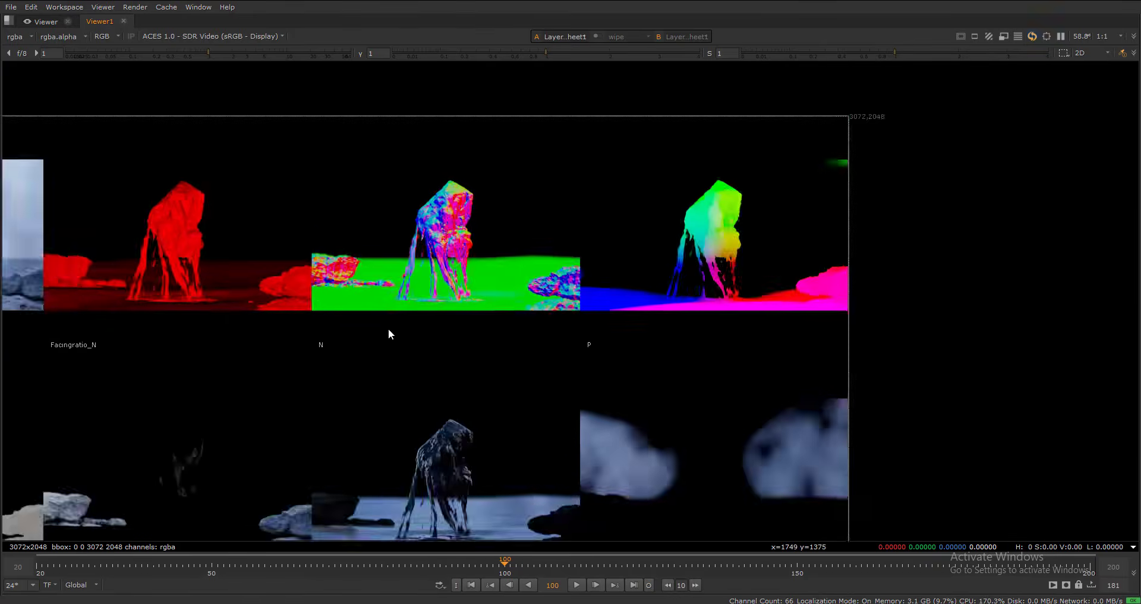
{"action": "middle_click_drag", "start_coordinate": [413, 349], "coordinate": [796, 23]}
{"action": "middle_click_drag", "start_coordinate": [662, 372], "coordinate": [470, 323]}
{"action": "key", "text": "f"}
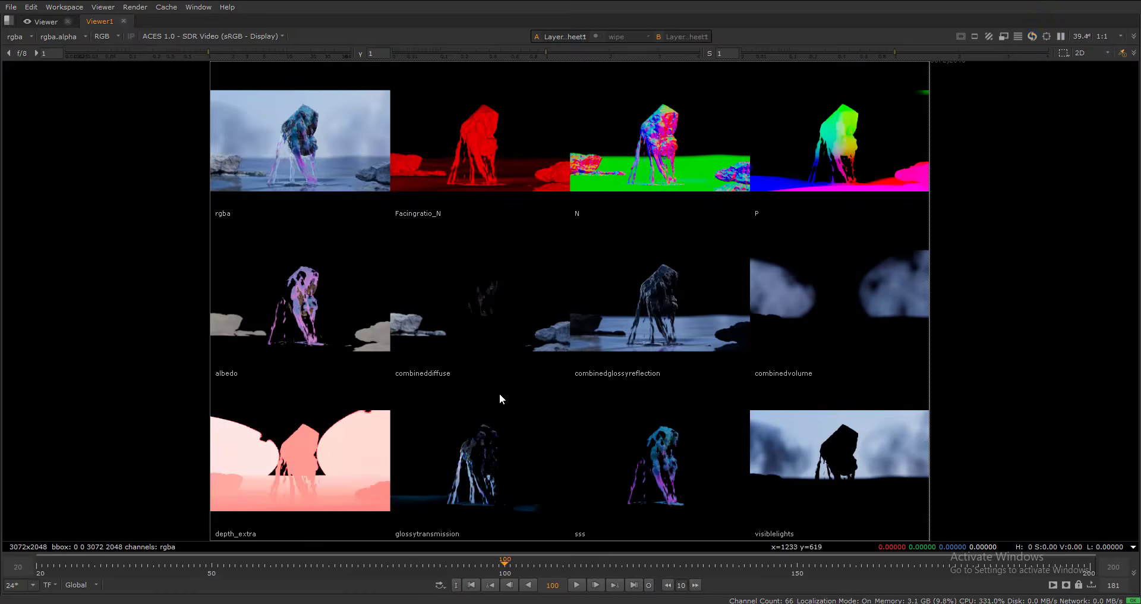
- Restore the normal layout, delete the LayerContactSheet node, and fit the render in the viewer
{"action": "key", "text": "space"}
{"action": "key", "text": "Delete"}
{"action": "key", "text": "f"}
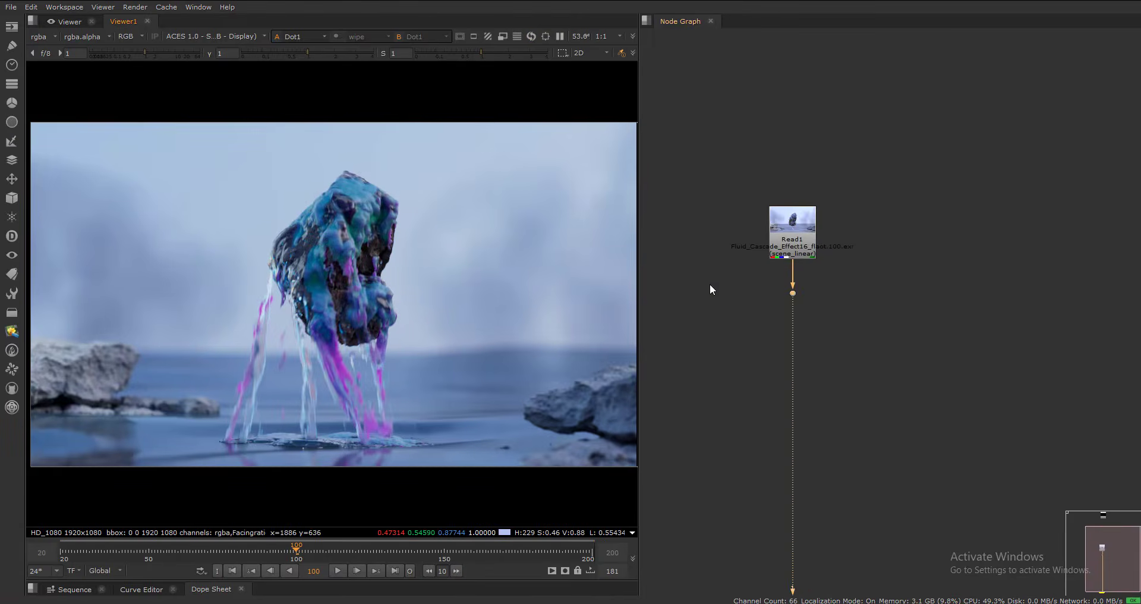
{"action": "key", "text": "Tab"}
{"action": "type", "text": "shu"}
{"action": "key", "text": "Escape"}
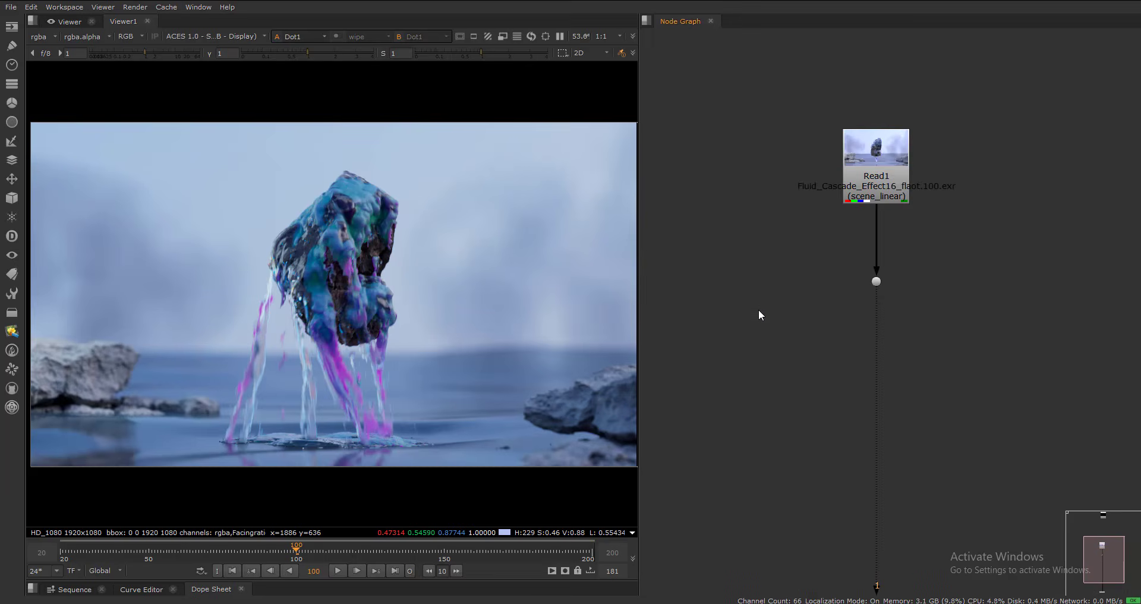
- Add a Shuffle node branching from the Dot and route its connection through a second Dot above it
{"action": "scroll", "coordinate": [759, 309], "scroll_direction": "down", "scroll_amount": 2}
{"action": "scroll", "coordinate": [759, 309], "scroll_direction": "up", "scroll_amount": 2}
{"action": "key", "text": "Tab"}
{"action": "type", "text": "shu"}
{"action": "key", "text": "Return"}
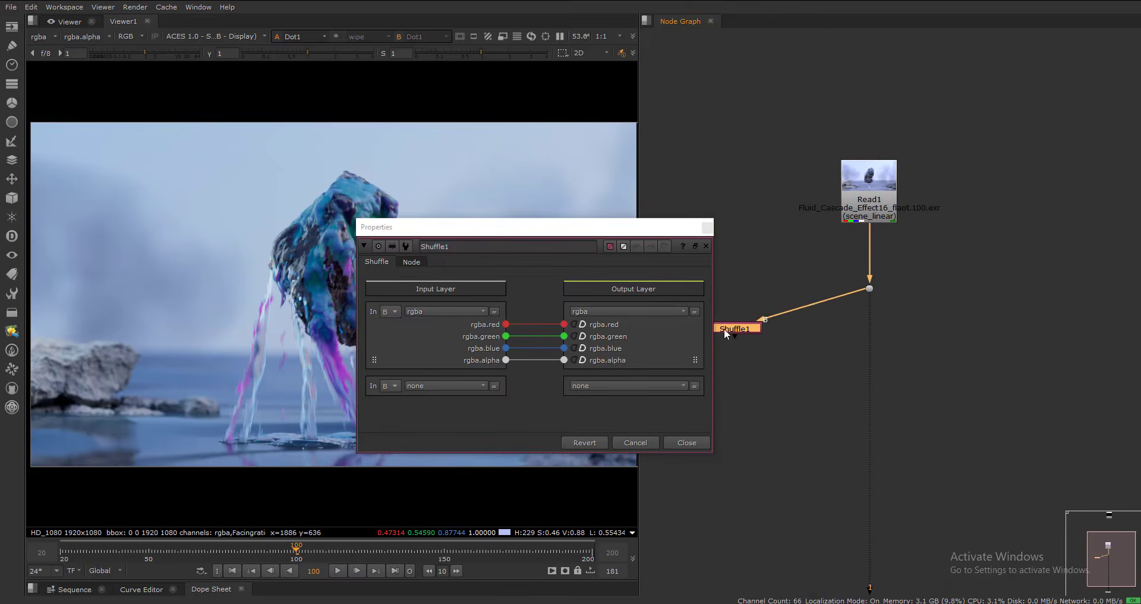
{"action": "middle_click_drag", "start_coordinate": [724, 329], "coordinate": [772, 323]}
{"action": "left_click_drag", "start_coordinate": [861, 299], "coordinate": [780, 303], "text": "ctrl"}
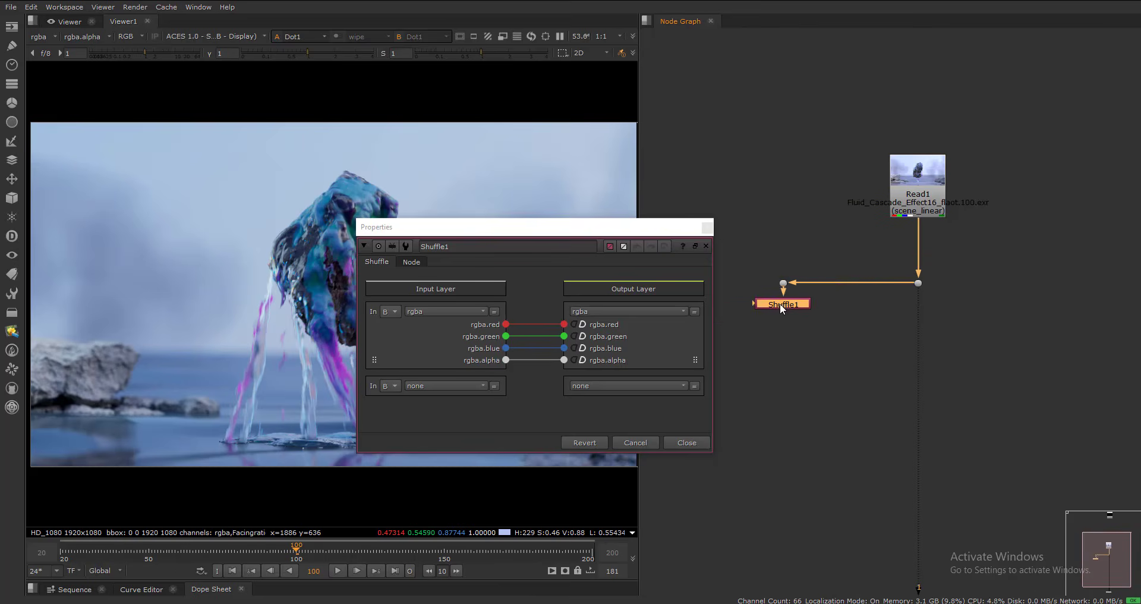
- Display the Shuffle node in the viewer and set its input layer to combineddiffuse
{"action": "key", "text": "1"}
{"action": "left_click_drag", "start_coordinate": [522, 227], "coordinate": [824, 175]}
{"action": "left_click", "coordinate": [743, 258]}
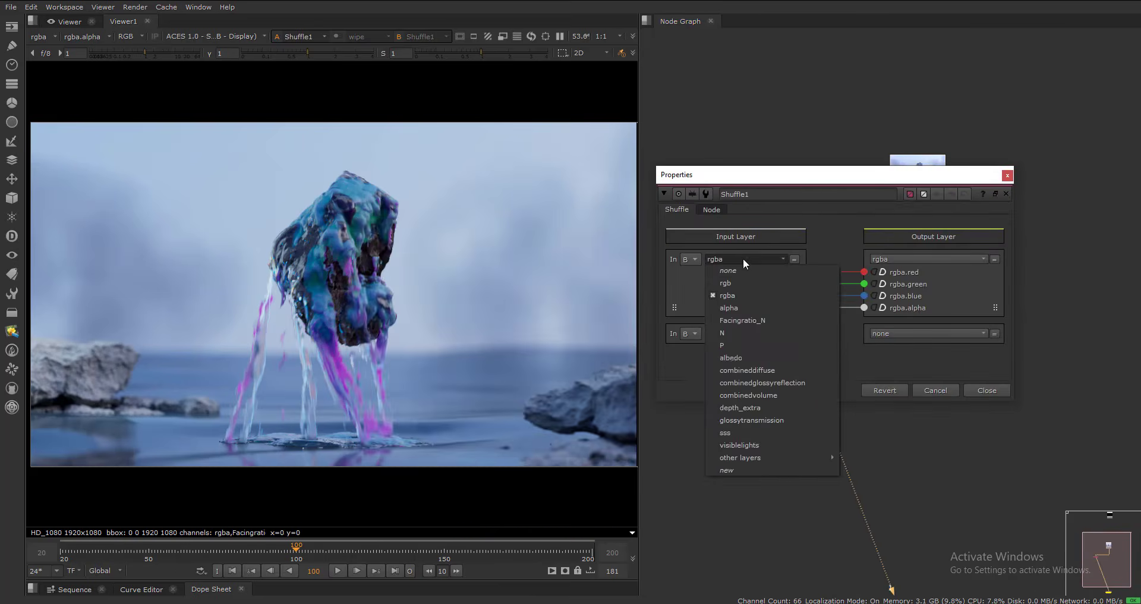
{"action": "left_click", "coordinate": [776, 367]}
{"action": "mouse_move", "coordinate": [400, 291]}
{"action": "middle_mouse_down"}
{"action": "mouse_move", "coordinate": [418, 285]}
{"action": "mouse_move", "coordinate": [395, 290]}
{"action": "middle_mouse_up"}
- Label the combineddiffuse Shuffle node with [value in1], keeping the node's name, and close its properties
{"action": "left_click_drag", "start_coordinate": [764, 176], "coordinate": [419, 224]}
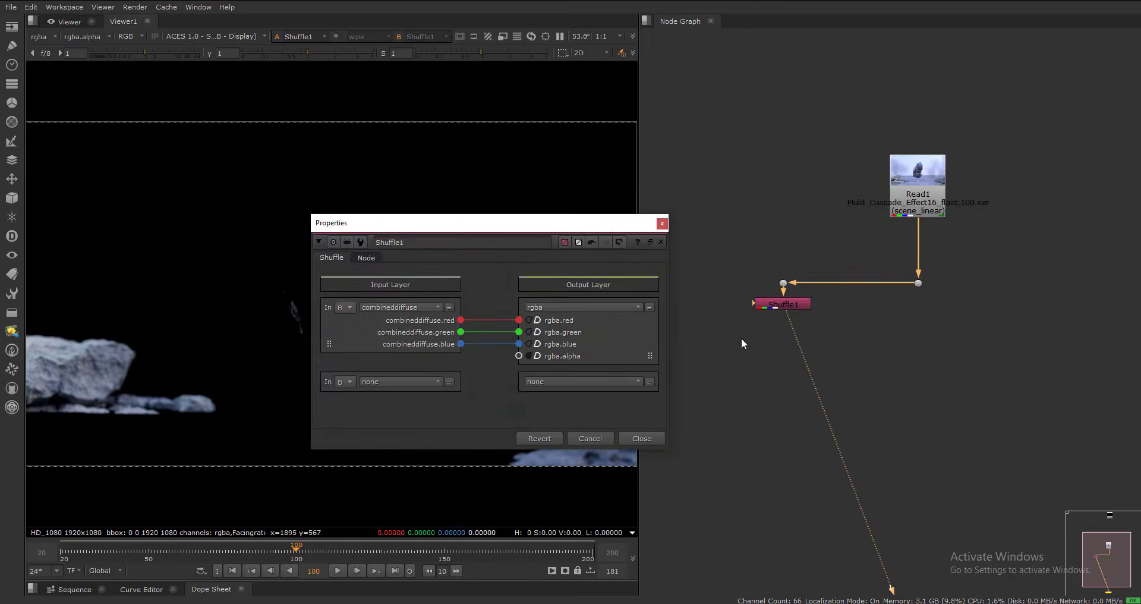
{"action": "double_click", "coordinate": [459, 242]}
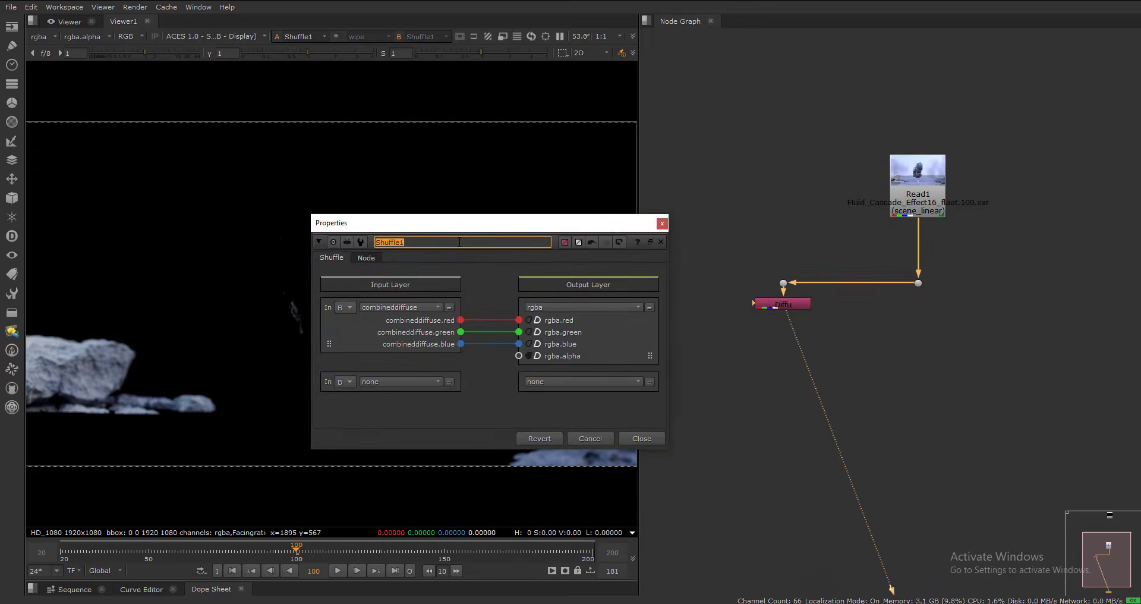
{"action": "left_click", "coordinate": [763, 390]}
{"action": "middle_click_drag", "start_coordinate": [763, 390], "coordinate": [761, 394]}
{"action": "left_click", "coordinate": [369, 258]}
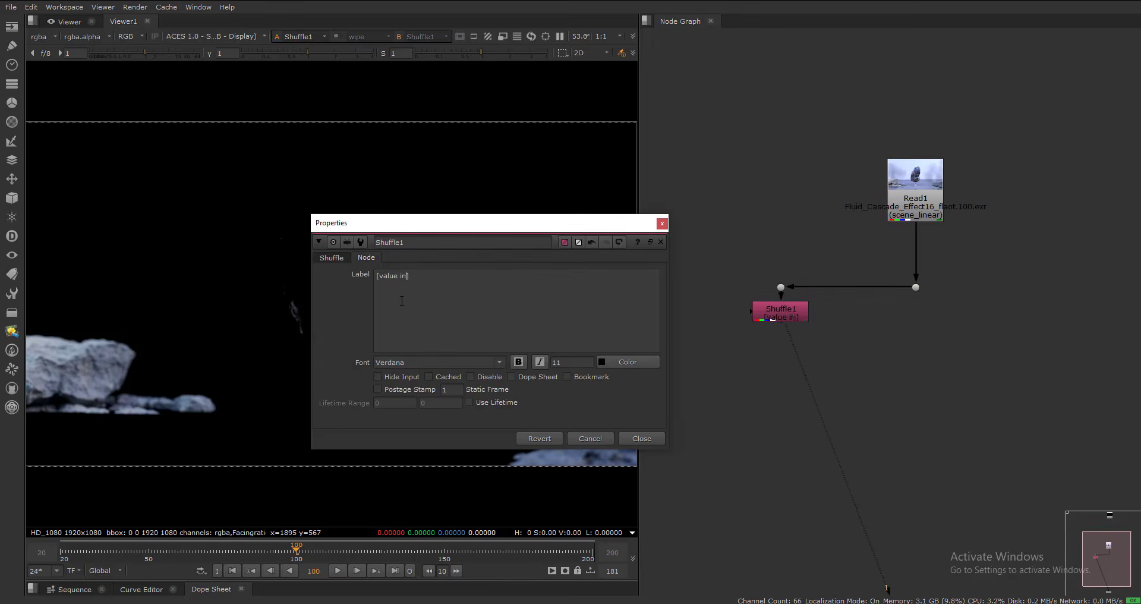
{"action": "scroll", "coordinate": [796, 318], "scroll_direction": "up", "scroll_amount": 3}
{"action": "left_click", "coordinate": [785, 323]}
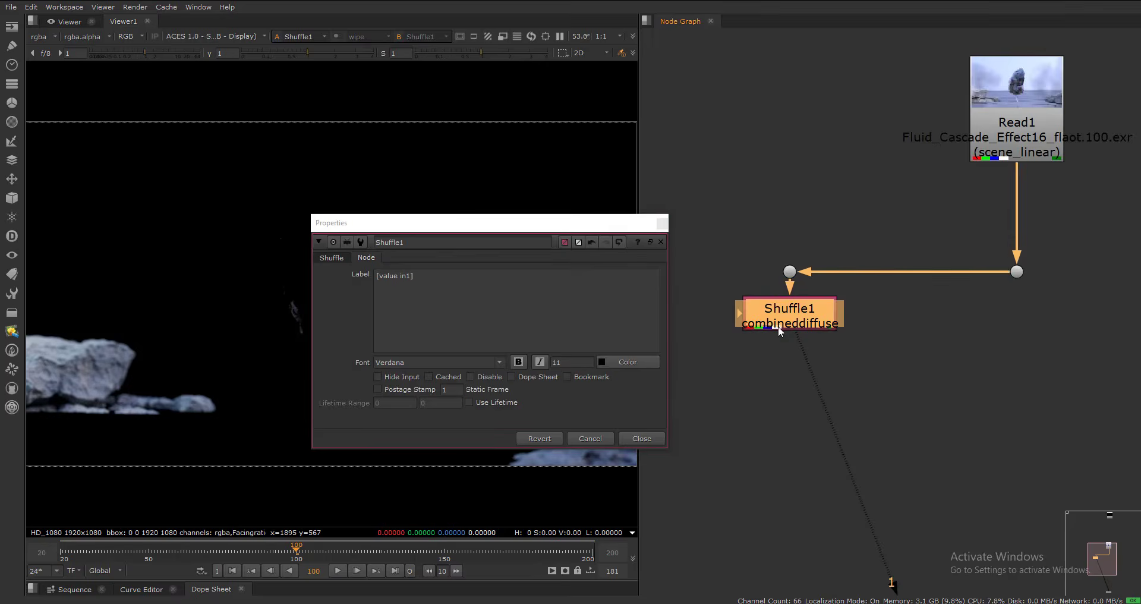
{"action": "left_click", "coordinate": [332, 257]}
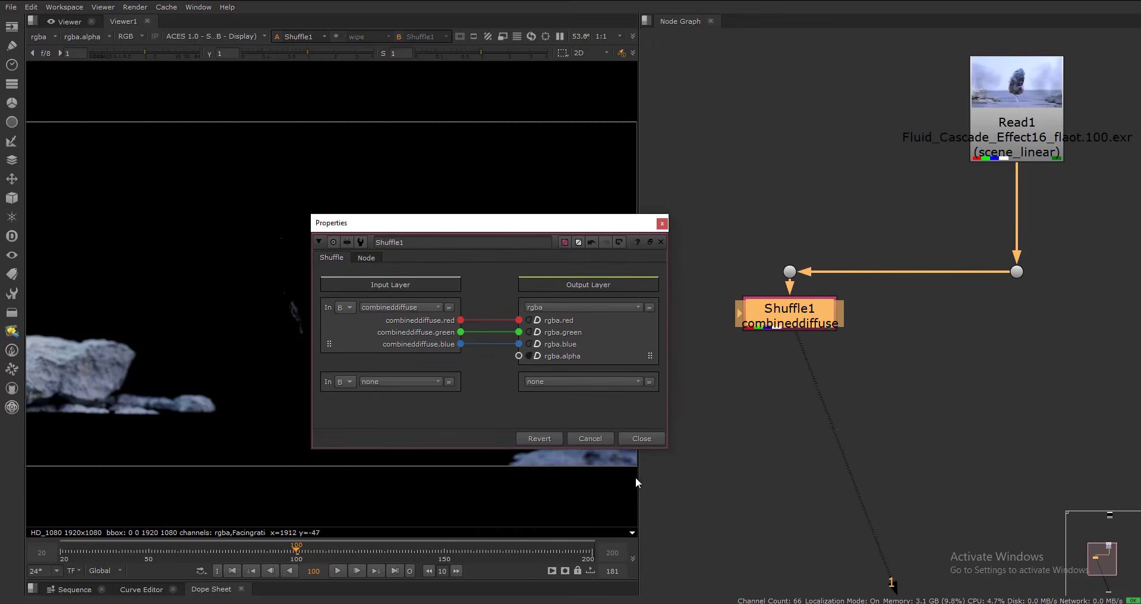
{"action": "left_click", "coordinate": [641, 438]}
- Paste a second Shuffle node beside the first and feed it from a new Dot on the horizontal connection above
{"action": "scroll", "coordinate": [844, 300], "scroll_direction": "down", "scroll_amount": 3}
{"action": "left_click", "coordinate": [908, 297]}
{"action": "key", "text": "ctrl+v"}
{"action": "left_click_drag", "start_coordinate": [909, 299], "coordinate": [929, 310]}
{"action": "left_click_drag", "start_coordinate": [893, 277], "coordinate": [902, 302], "text": "ctrl"}
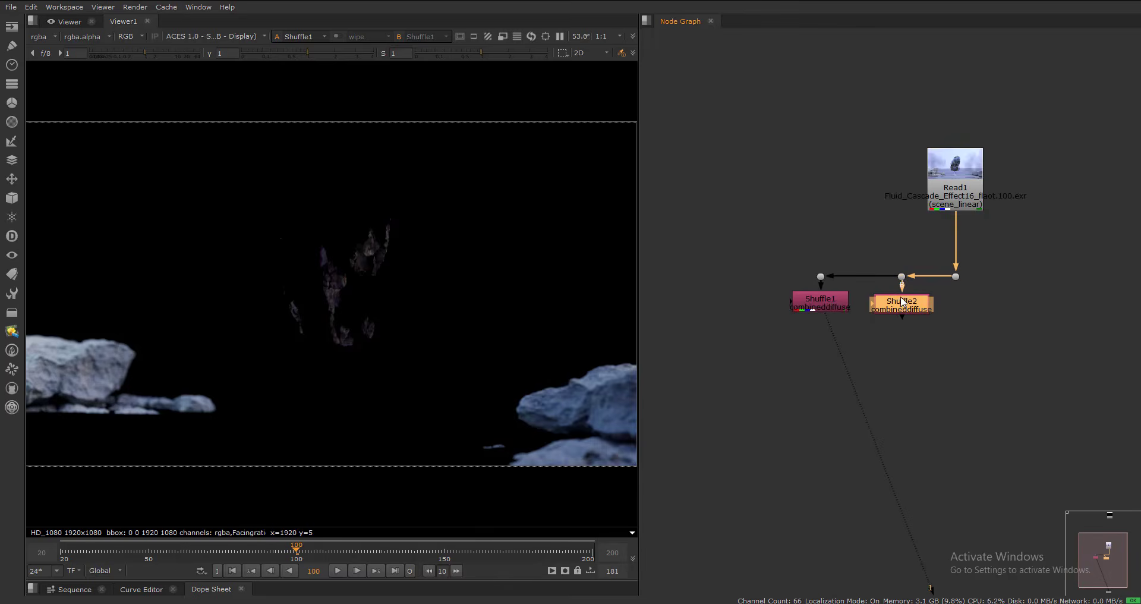
- Display the second Shuffle node in the viewer and set its input layer to combinedglossyreflection
{"action": "key", "text": "1"}
{"action": "double_click", "coordinate": [902, 307]}
{"action": "left_click", "coordinate": [570, 302]}
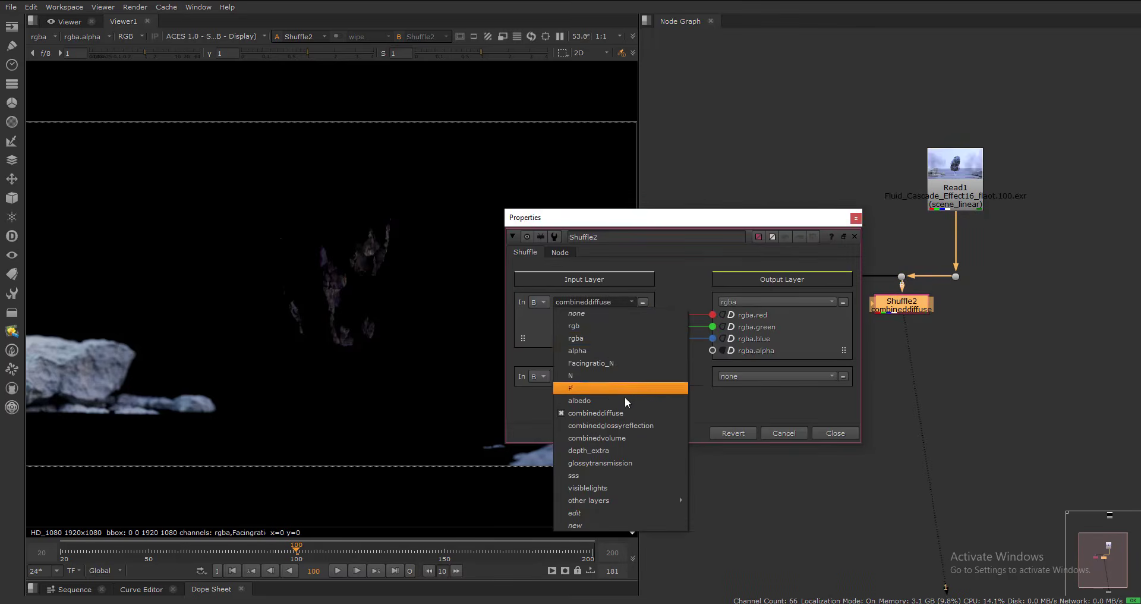
{"action": "left_click", "coordinate": [614, 425]}
{"action": "left_click", "coordinate": [836, 436]}
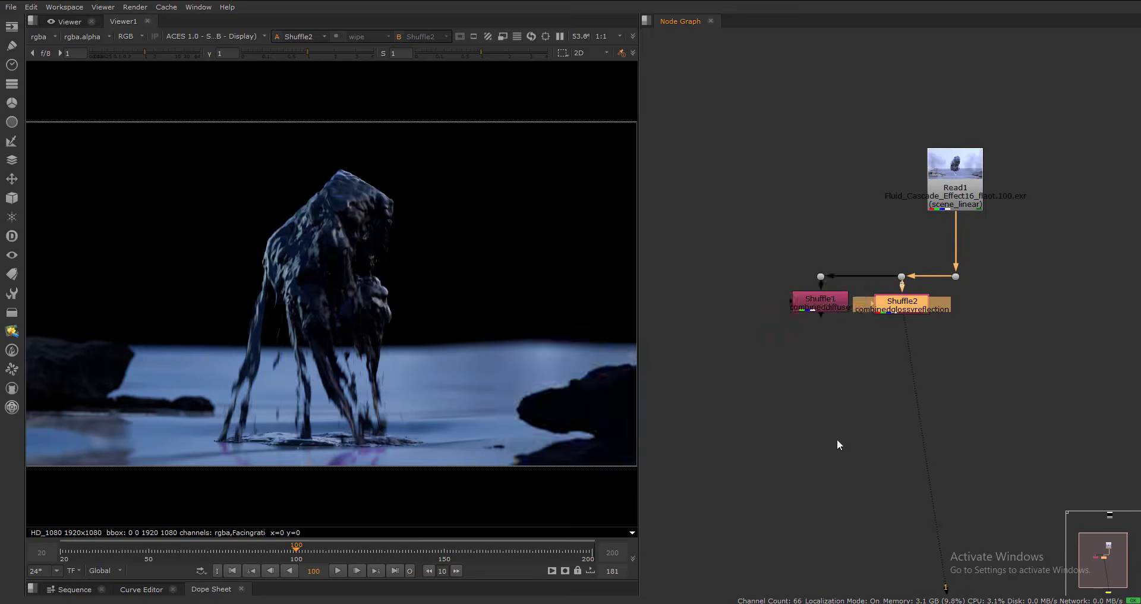
- Assign the combineddiffuse and combinedglossyreflection Shuffle nodes to viewer inputs 1 and 2 and compare them
{"action": "left_click", "coordinate": [813, 307]}
{"action": "key", "text": "1"}
{"action": "left_click", "coordinate": [908, 310]}
{"action": "key", "text": "2"}
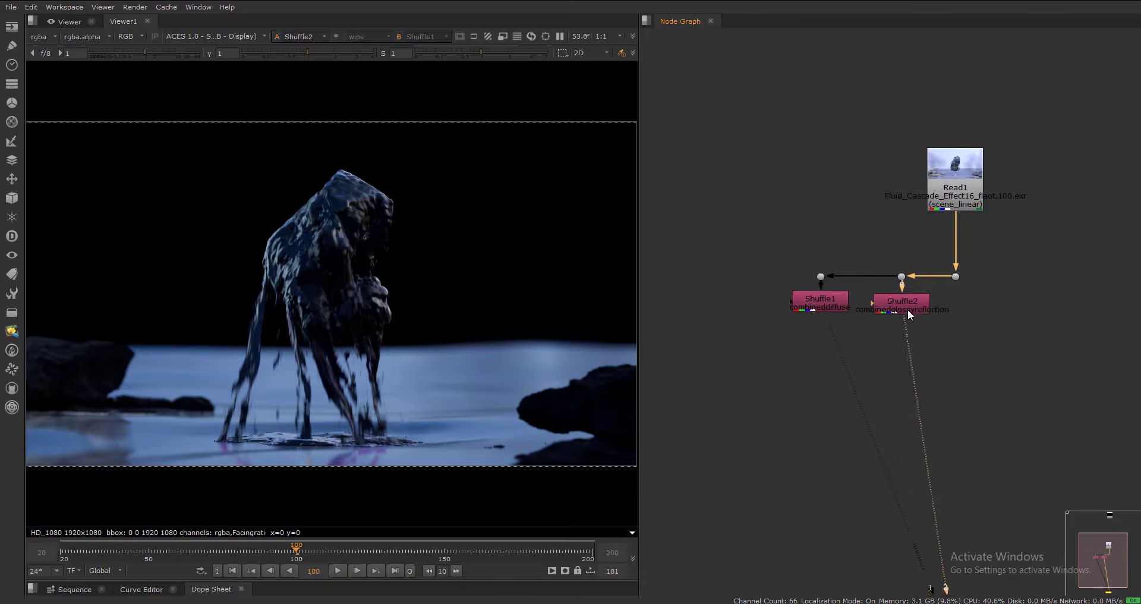
{"action": "left_click", "coordinate": [907, 309]}
{"action": "scroll", "coordinate": [907, 308], "scroll_direction": "up", "scroll_amount": 3}
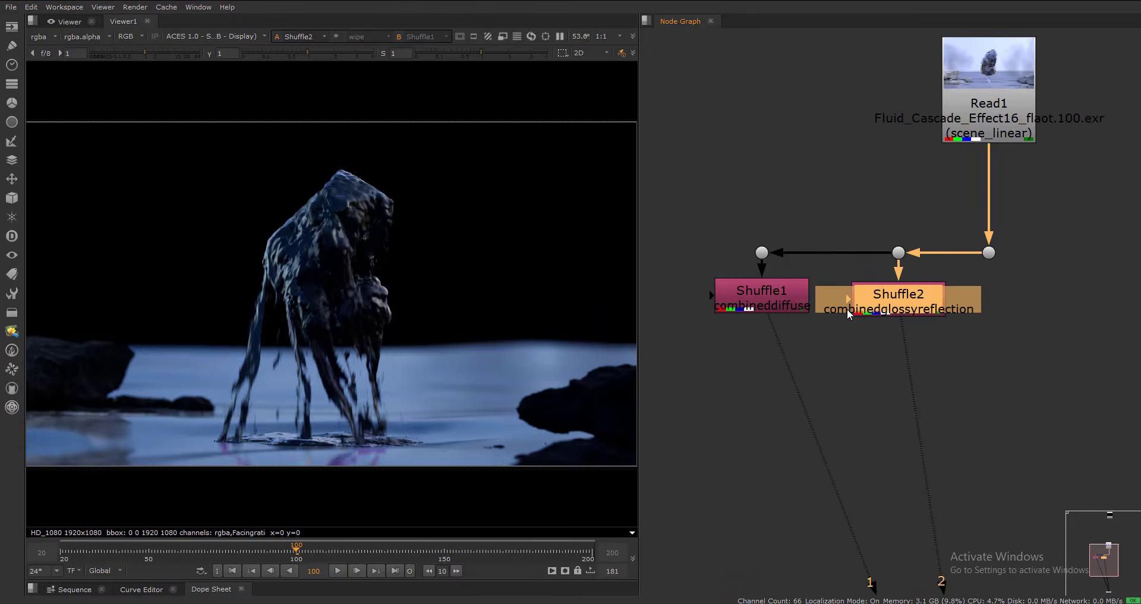
{"action": "scroll", "coordinate": [975, 320], "scroll_direction": "down", "scroll_amount": 5}
{"action": "left_click", "coordinate": [767, 285]}
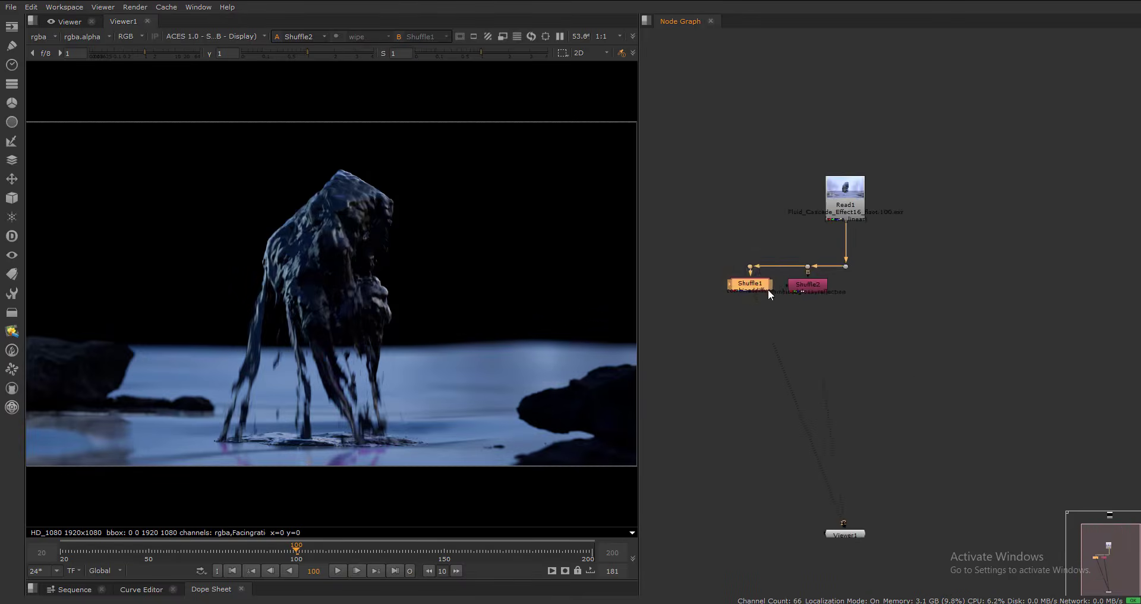
- Add a Merge node below the Shuffles, with B from combineddiffuse and A from combinedglossyreflection
{"action": "scroll", "coordinate": [726, 309], "scroll_direction": "up", "scroll_amount": 3}
{"action": "left_click", "coordinate": [730, 376]}
{"action": "key", "text": "m"}
{"action": "left_click_drag", "start_coordinate": [741, 360], "coordinate": [741, 268]}
{"action": "left_click_drag", "start_coordinate": [742, 398], "coordinate": [875, 265]}
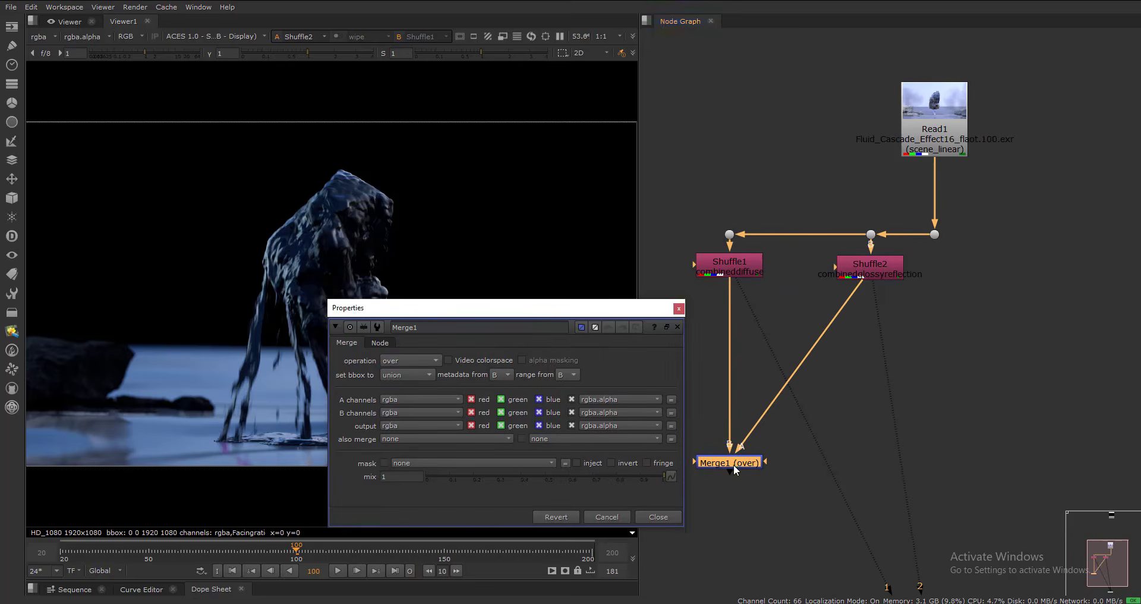
- Display the Merge node with its operation set to plus, and route its A input through a corner Dot below the glossy reflection Shuffle
{"action": "key", "text": "1"}
{"action": "left_click_drag", "start_coordinate": [424, 308], "coordinate": [776, 126]}
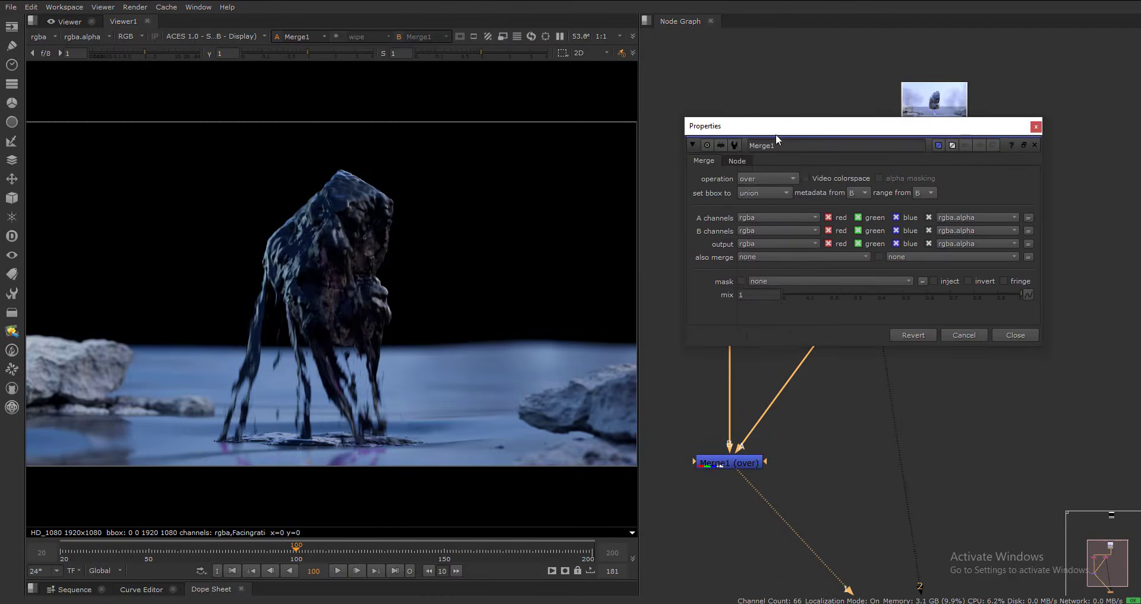
{"action": "left_click", "coordinate": [770, 179]}
{"action": "left_click", "coordinate": [772, 294]}
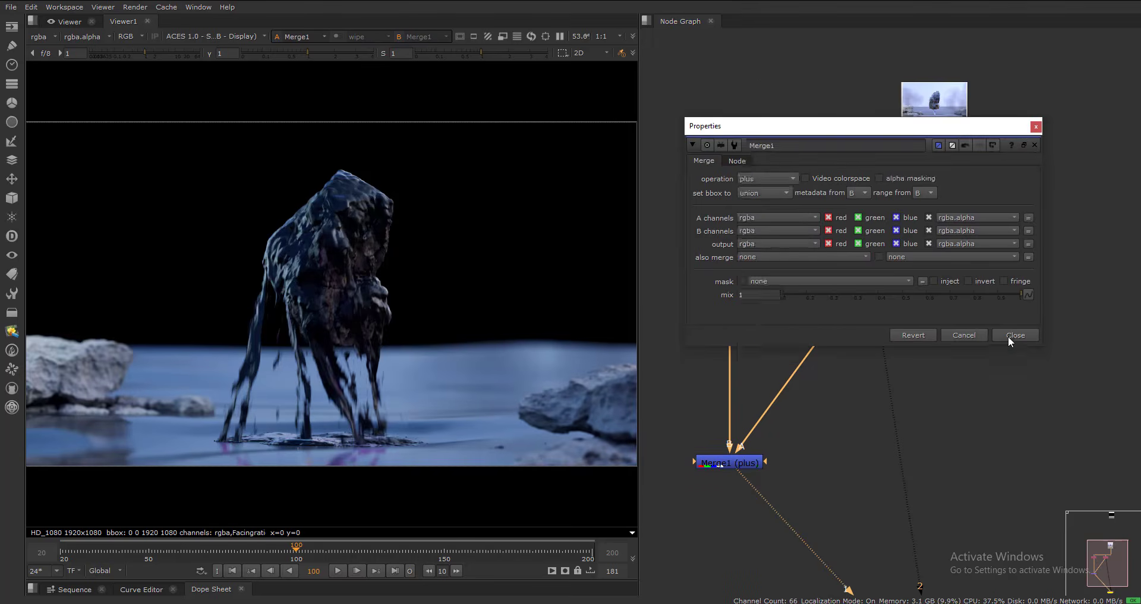
{"action": "left_click", "coordinate": [1011, 336]}
{"action": "left_click_drag", "start_coordinate": [805, 380], "coordinate": [865, 462]}
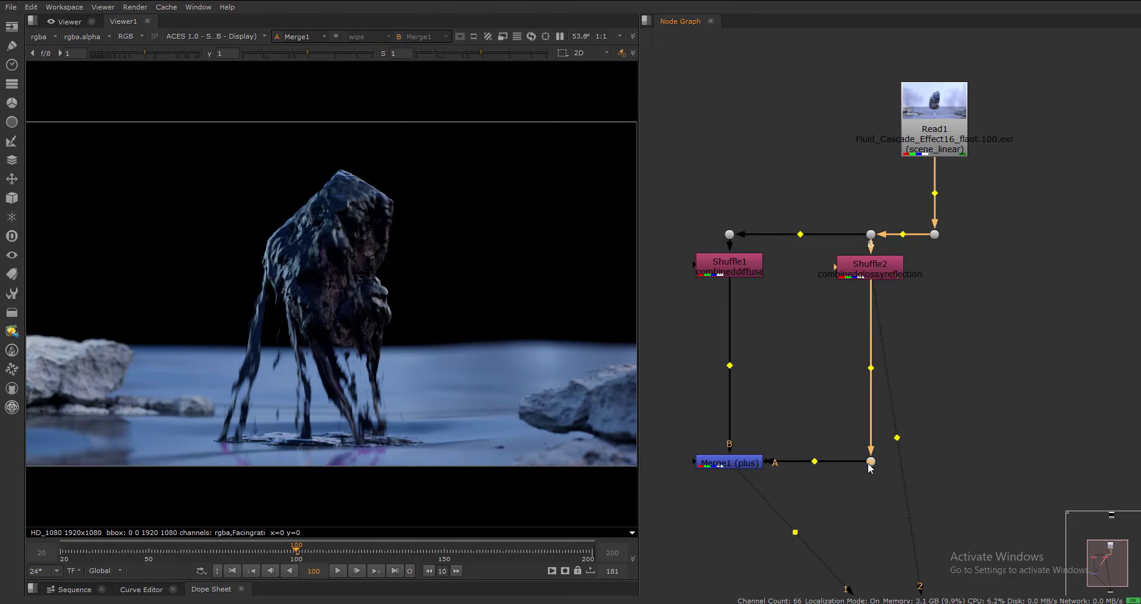
- Paste a third Shuffle node, connect it to the Dot under the Read node, and space that branch apart from the second Shuffle
{"action": "middle_click_drag", "start_coordinate": [744, 477], "coordinate": [770, 398]}
{"action": "scroll", "coordinate": [910, 369], "scroll_direction": "down", "scroll_amount": 1}
{"action": "middle_click_drag", "start_coordinate": [901, 351], "coordinate": [832, 427]}
{"action": "double_click", "coordinate": [829, 293]}
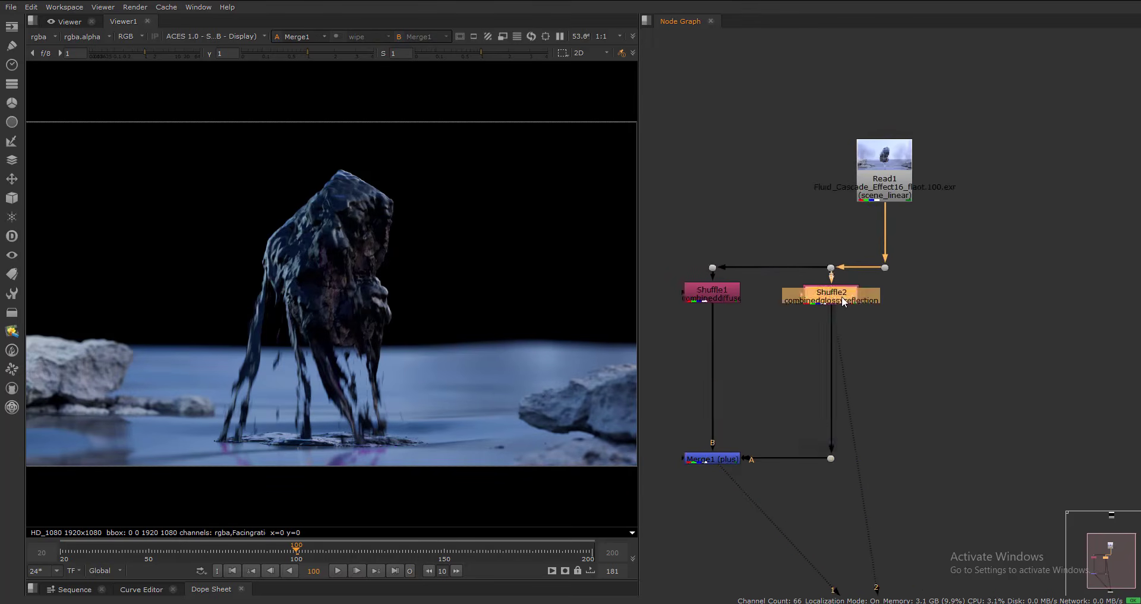
{"action": "key", "text": "ctrl+v"}
{"action": "left_click_drag", "start_coordinate": [898, 285], "coordinate": [885, 266]}
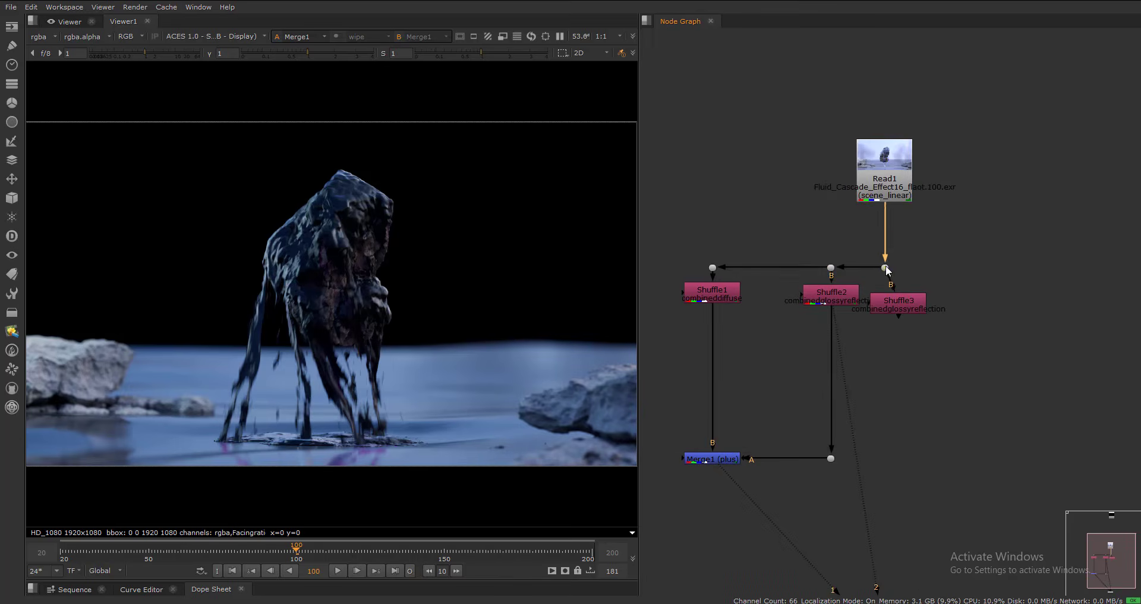
{"action": "left_click_drag", "start_coordinate": [904, 179], "coordinate": [918, 150]}
{"action": "left_click_drag", "start_coordinate": [899, 305], "coordinate": [899, 288]}
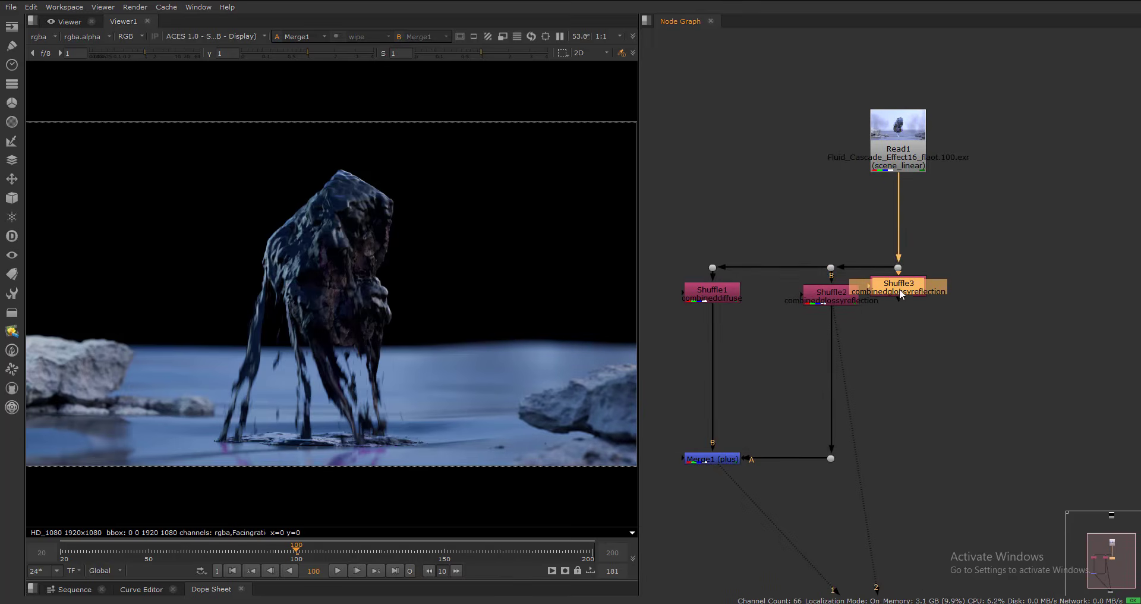
{"action": "left_click_drag", "start_coordinate": [860, 77], "coordinate": [1034, 396]}
{"action": "left_click_drag", "start_coordinate": [902, 285], "coordinate": [929, 285]}
{"action": "left_click", "coordinate": [927, 309]}
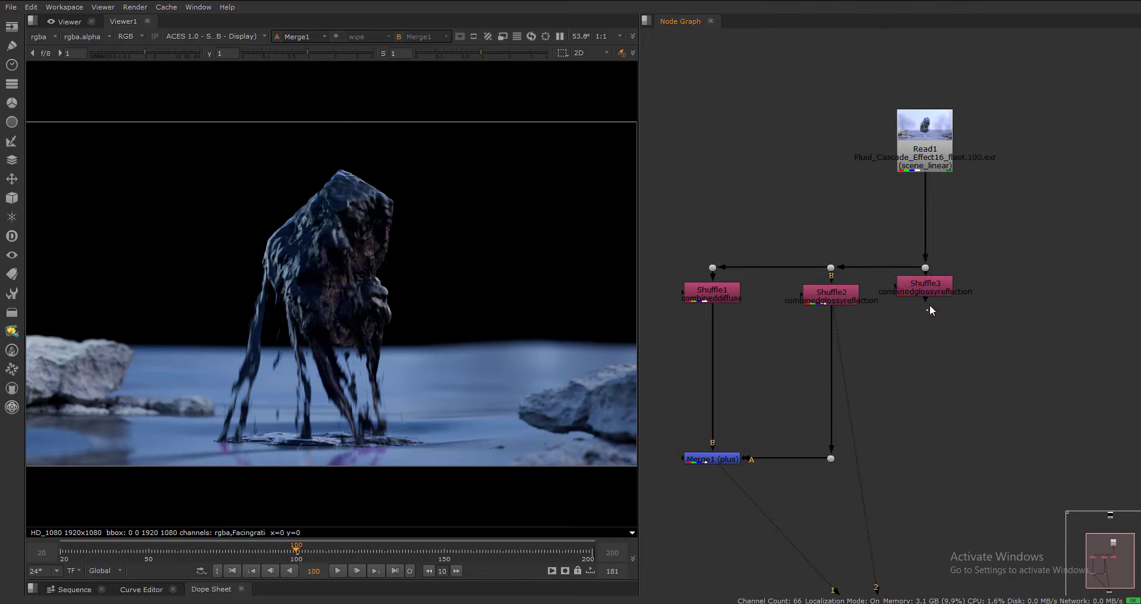
- Display the third Shuffle node in the viewer and set its input layer to glossytransmission
{"action": "key", "text": "1"}
{"action": "double_click", "coordinate": [930, 302]}
{"action": "left_click", "coordinate": [611, 298]}
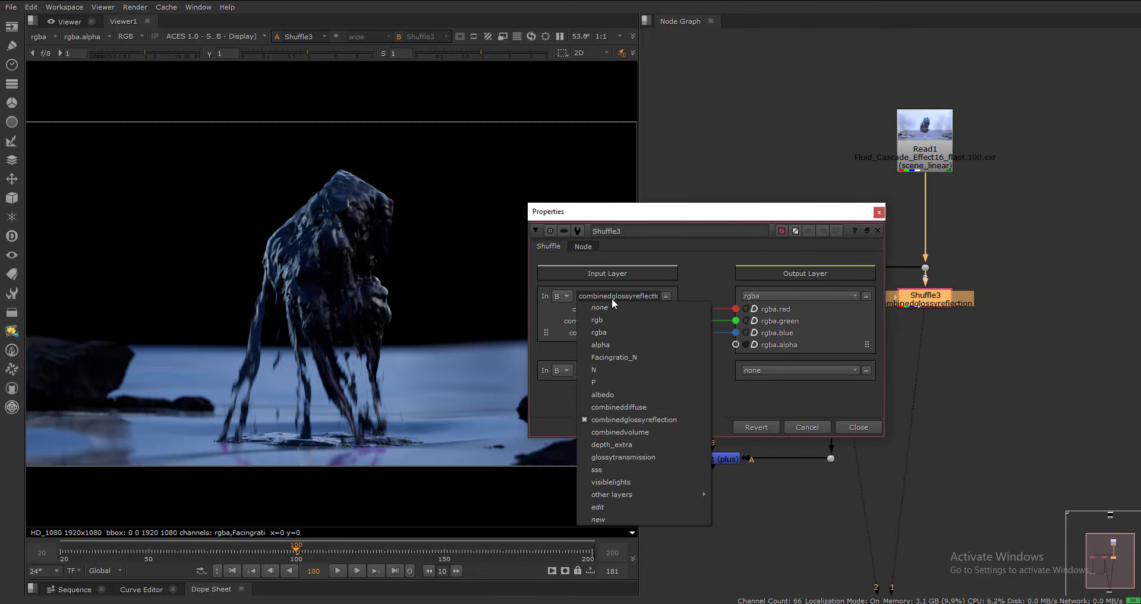
{"action": "left_click", "coordinate": [619, 459]}
{"action": "left_click", "coordinate": [858, 428]}
- Add a second plus Merge below the first and connect its A input to the glossytransmission Shuffle through a corner Dot
{"action": "left_click", "coordinate": [730, 460]}
{"action": "middle_click_drag", "start_coordinate": [744, 470], "coordinate": [758, 468]}
{"action": "key", "text": "m"}
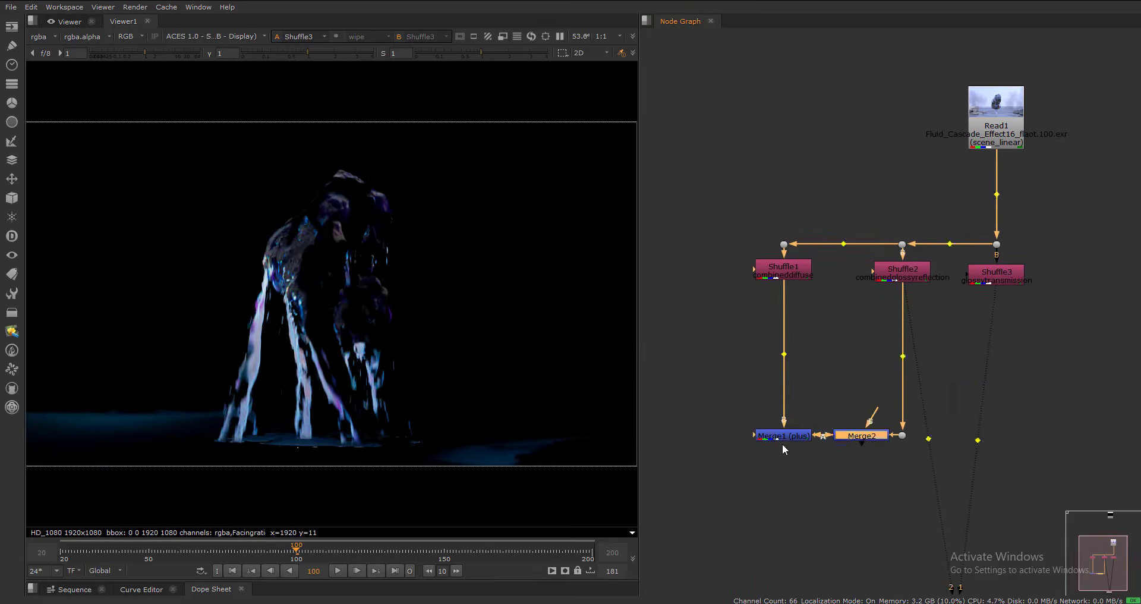
{"action": "scroll", "coordinate": [779, 474], "scroll_direction": "up", "scroll_amount": 4}
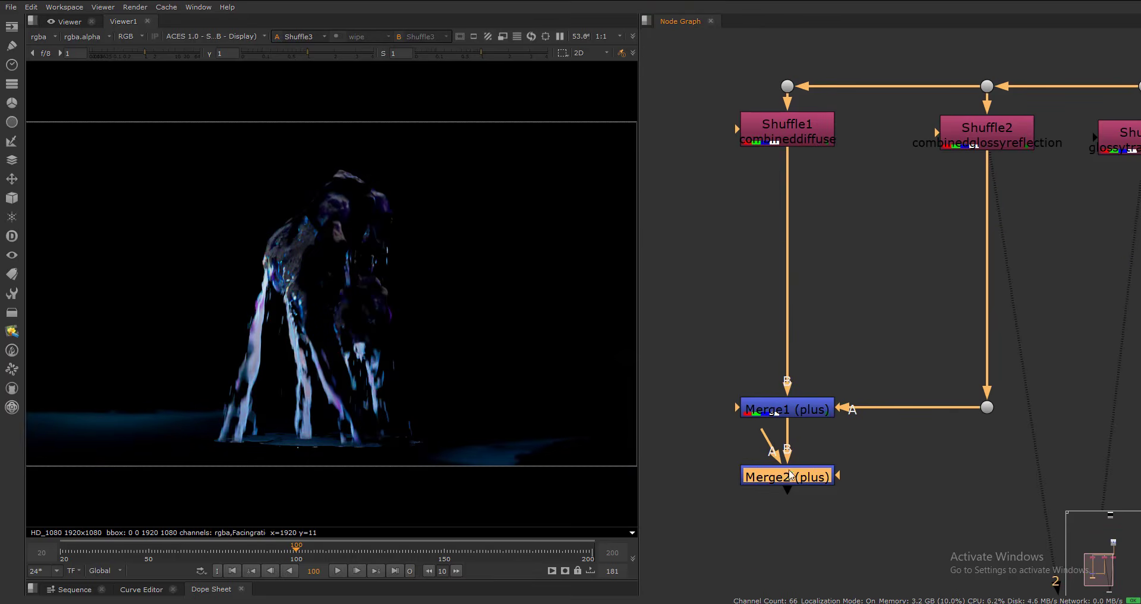
{"action": "scroll", "coordinate": [790, 477], "scroll_direction": "down", "scroll_amount": 4}
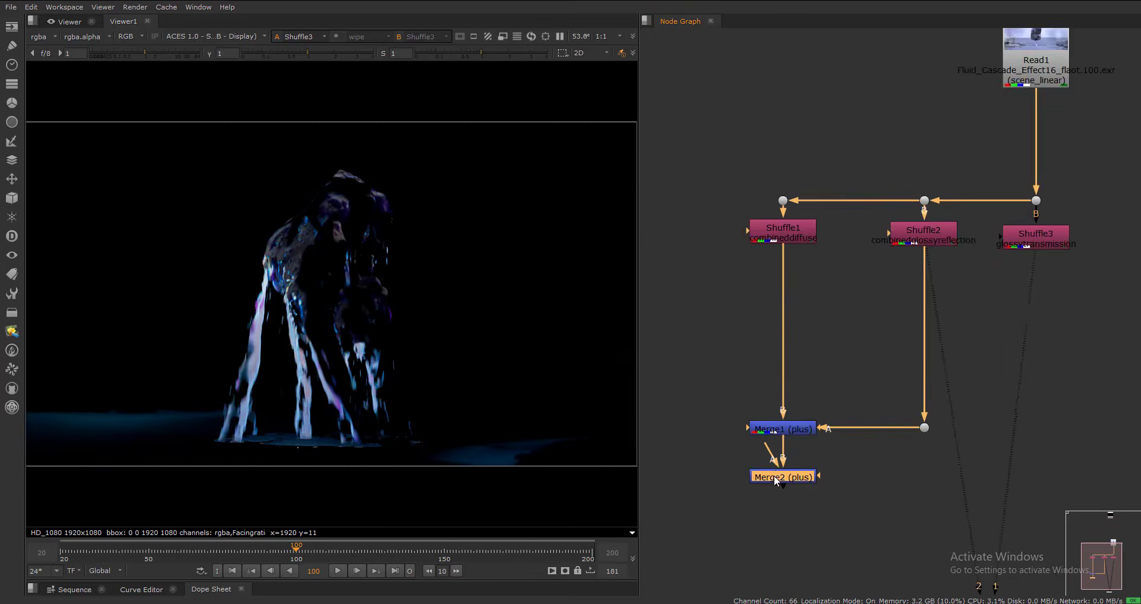
{"action": "left_click_drag", "start_coordinate": [796, 463], "coordinate": [1044, 243]}
{"action": "left_click_drag", "start_coordinate": [909, 362], "coordinate": [1040, 483], "text": "ctrl"}
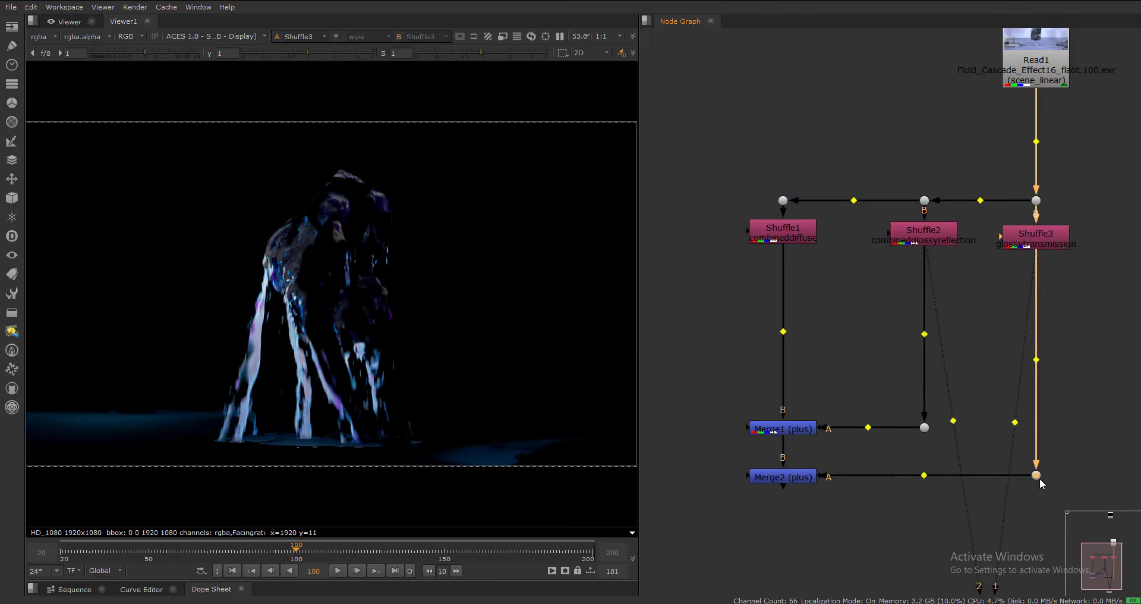
- Compare the first and second Merge results in the viewer, ending on the second Merge
{"action": "left_click", "coordinate": [812, 479]}
{"action": "key", "text": "1"}
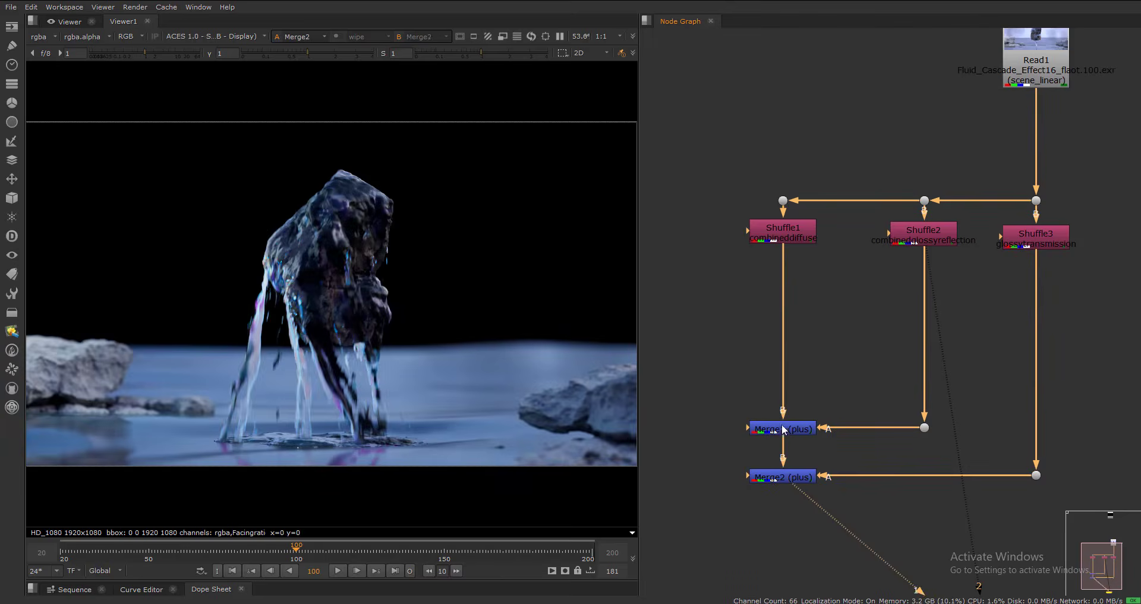
{"action": "left_click", "coordinate": [782, 427]}
{"action": "key", "text": "1"}
{"action": "left_click", "coordinate": [790, 478]}
{"action": "key", "text": "1"}
- Duplicate the glossytransmission Shuffle beside the original and feed it through a new Dot from the Dot under the Read node
{"action": "scroll", "coordinate": [790, 479], "scroll_direction": "down", "scroll_amount": 1}
{"action": "middle_click_drag", "start_coordinate": [1057, 246], "coordinate": [842, 361]}
{"action": "double_click", "coordinate": [796, 393]}
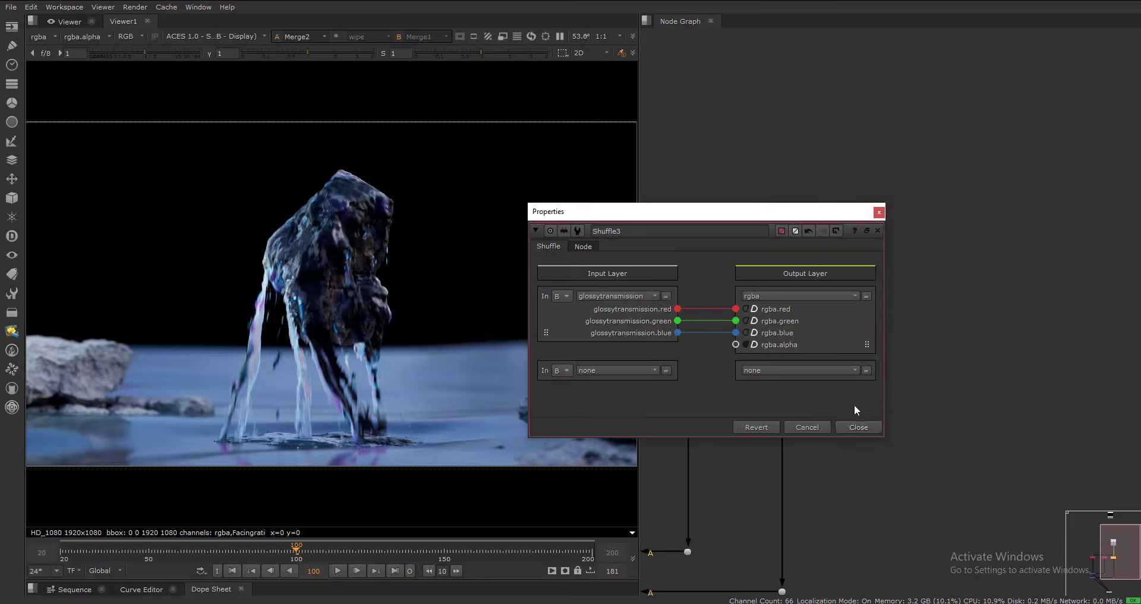
{"action": "left_click", "coordinate": [858, 426]}
{"action": "key", "text": "ctrl+c"}
{"action": "left_click", "coordinate": [885, 398]}
{"action": "key", "text": "ctrl+v"}
{"action": "left_click_drag", "start_coordinate": [871, 374], "coordinate": [891, 351]}
- Display the fourth Shuffle node in the viewer and set its input layer to sss
{"action": "key", "text": "1"}
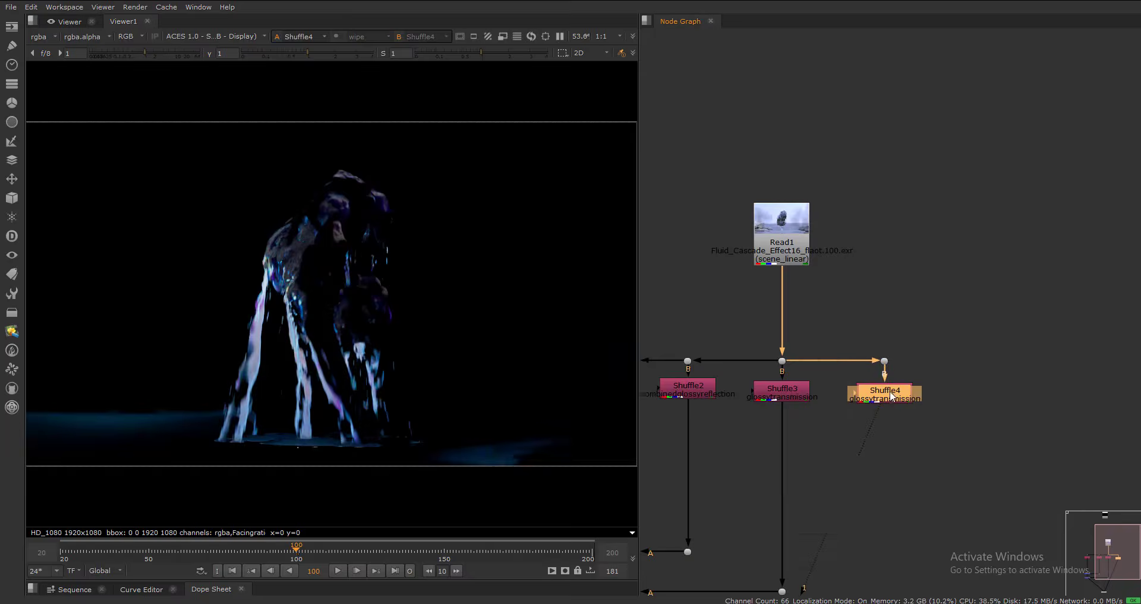
{"action": "double_click", "coordinate": [889, 395]}
{"action": "left_click", "coordinate": [585, 390]}
{"action": "left_click", "coordinate": [587, 331]}
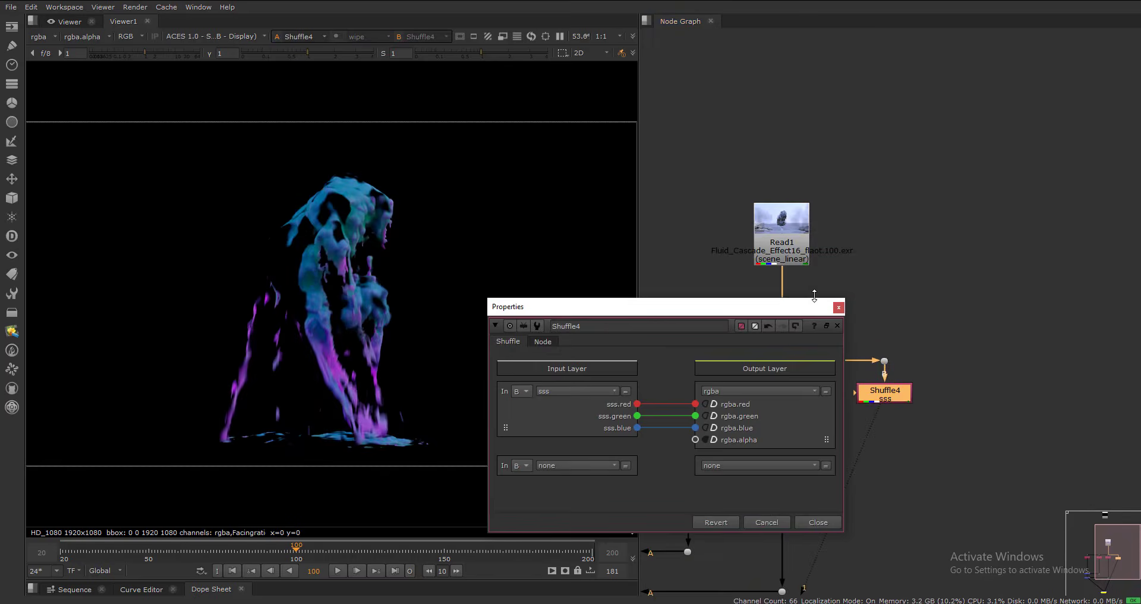
{"action": "left_click", "coordinate": [839, 308]}
- Duplicate the plus Merge below the second one and connect its A input to the sss Shuffle through a corner Dot
{"action": "scroll", "coordinate": [842, 311], "scroll_direction": "down", "scroll_amount": 4}
{"action": "middle_click_drag", "start_coordinate": [815, 381], "coordinate": [889, 362]}
{"action": "scroll", "coordinate": [816, 406], "scroll_direction": "up", "scroll_amount": 3}
{"action": "left_click", "coordinate": [768, 426]}
{"action": "key", "text": "ctrl+c"}
{"action": "key", "text": "ctrl+v"}
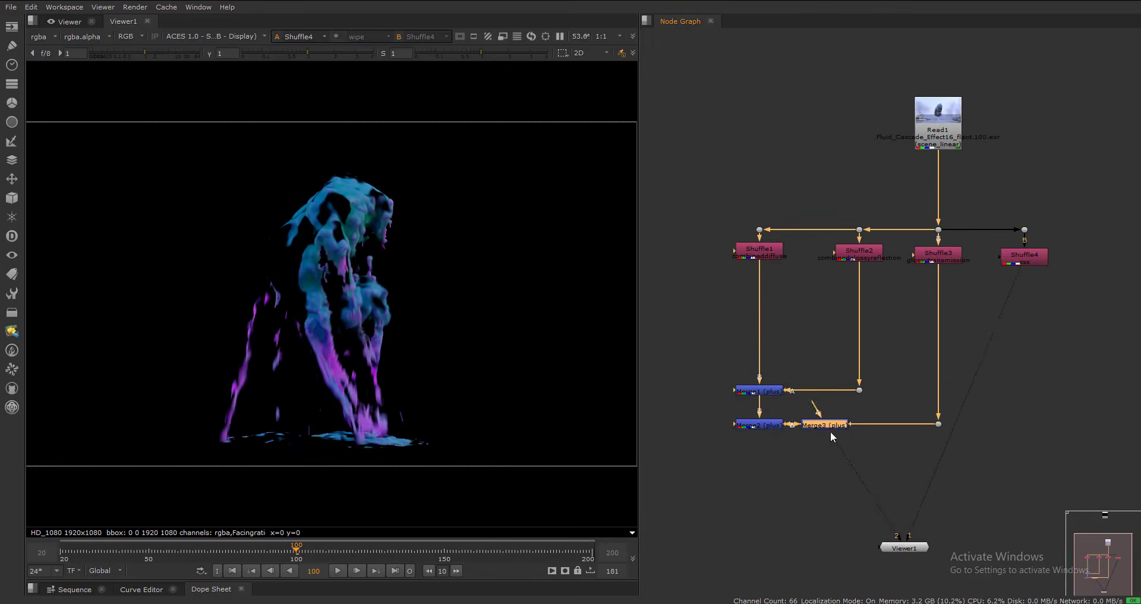
{"action": "left_click_drag", "start_coordinate": [826, 425], "coordinate": [760, 464]}
{"action": "left_click_drag", "start_coordinate": [1015, 282], "coordinate": [1021, 258]}
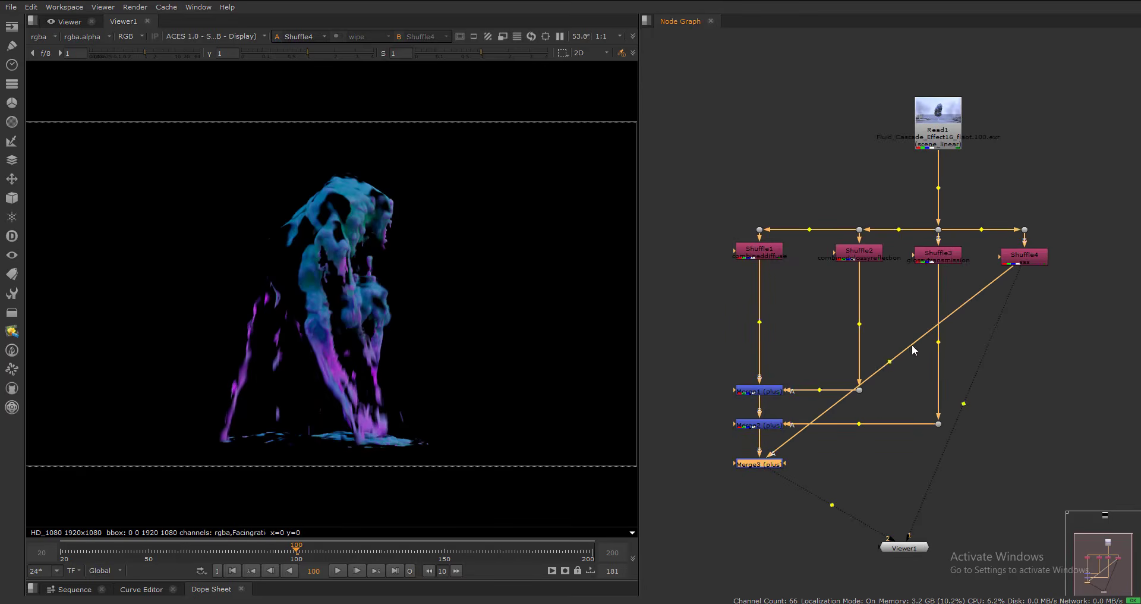
{"action": "left_click_drag", "start_coordinate": [891, 362], "coordinate": [1030, 463], "text": "ctrl"}
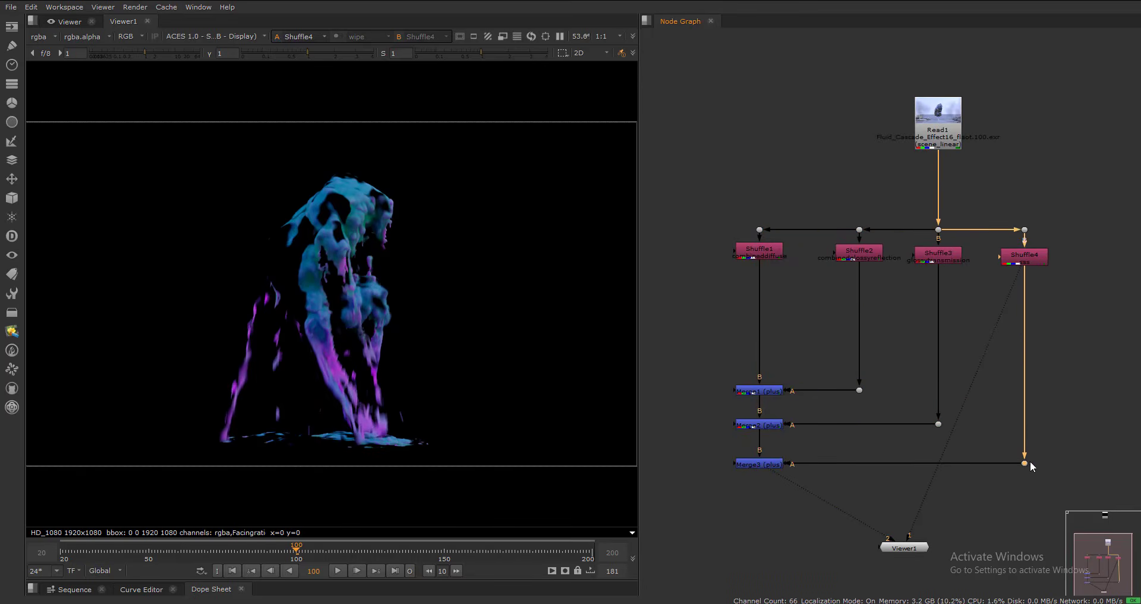
- Display the third Merge node in the viewer to check the combined passes
{"action": "left_click", "coordinate": [750, 463]}
{"action": "key", "text": "1"}
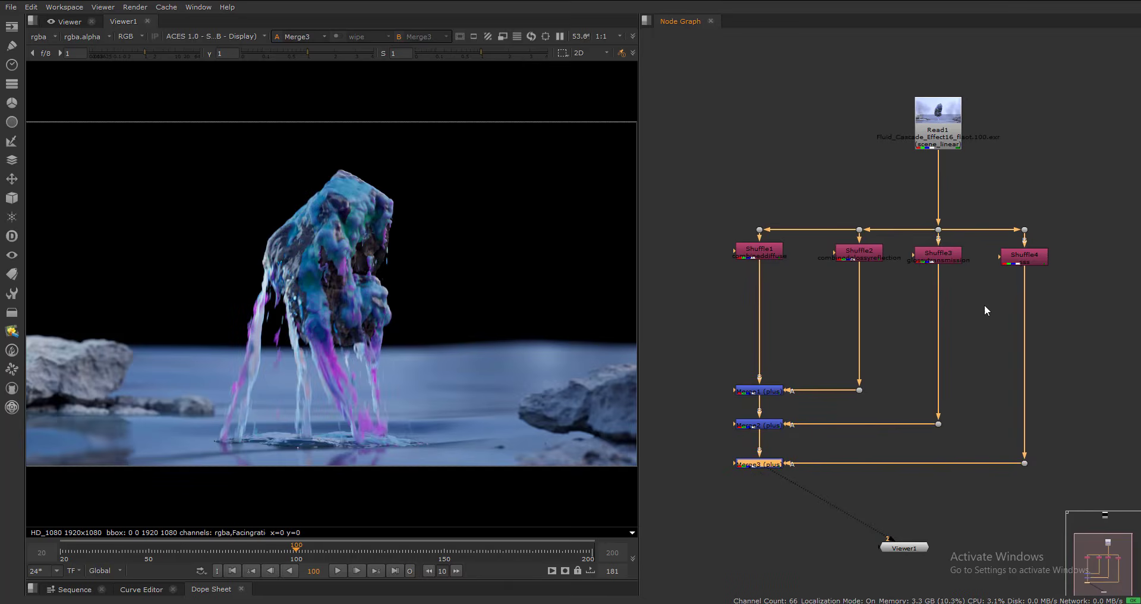
{"action": "left_click", "coordinate": [1032, 261]}
{"action": "left_click", "coordinate": [764, 463]}
- Duplicate the sss Shuffle beside the original and feed it through a new Dot extending the horizontal connection
{"action": "middle_click_drag", "start_coordinate": [1016, 315], "coordinate": [941, 336]}
{"action": "left_click", "coordinate": [960, 280]}
{"action": "key", "text": "ctrl+c"}
{"action": "left_click", "coordinate": [1045, 276]}
{"action": "key", "text": "ctrl+v"}
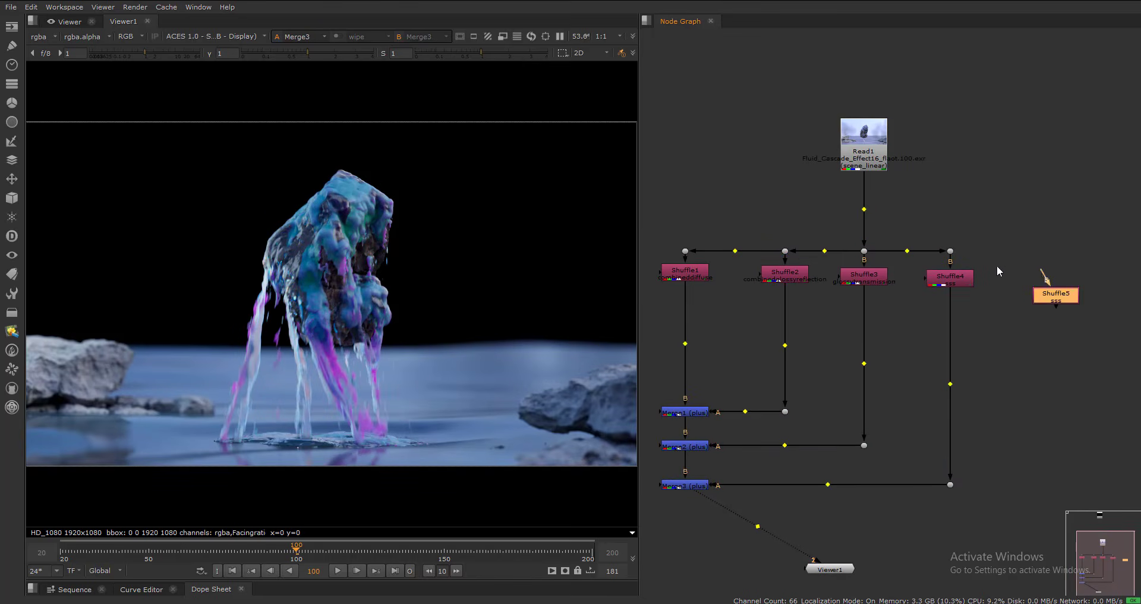
{"action": "left_click_drag", "start_coordinate": [1045, 274], "coordinate": [953, 253]}
{"action": "middle_click_drag", "start_coordinate": [976, 258], "coordinate": [908, 286]}
{"action": "scroll", "coordinate": [909, 286], "scroll_direction": "up", "scroll_amount": 1}
{"action": "left_click_drag", "start_coordinate": [937, 299], "coordinate": [1012, 284], "text": "ctrl"}
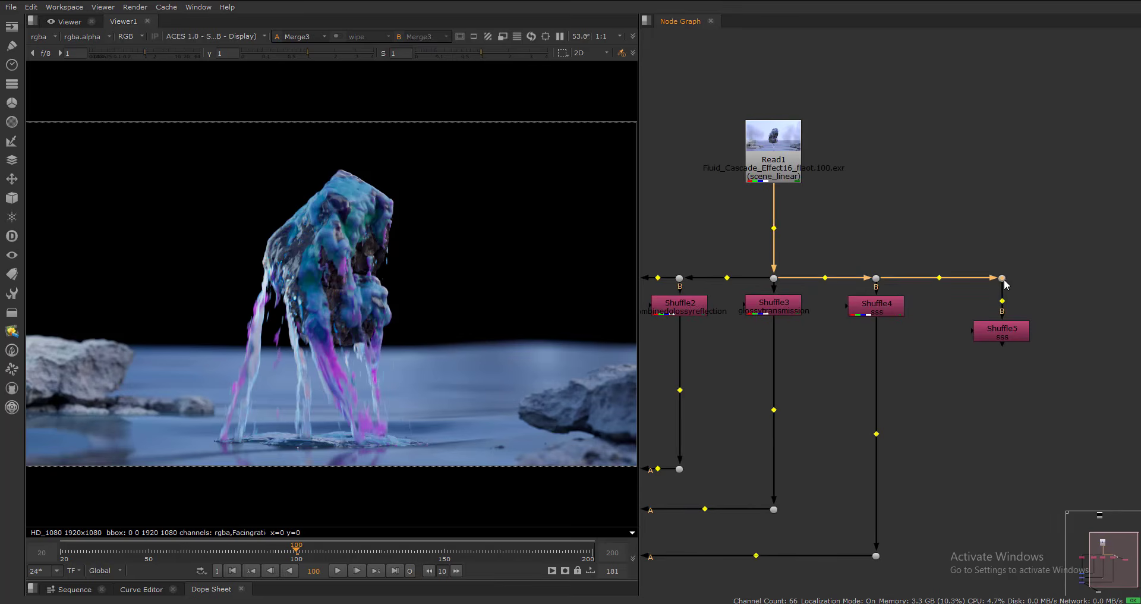
{"action": "left_click_drag", "start_coordinate": [1006, 329], "coordinate": [1006, 310]}
- Display the fifth Shuffle node in the viewer and set its input layer to visiblelights
{"action": "key", "text": "1"}
{"action": "double_click", "coordinate": [1005, 316]}
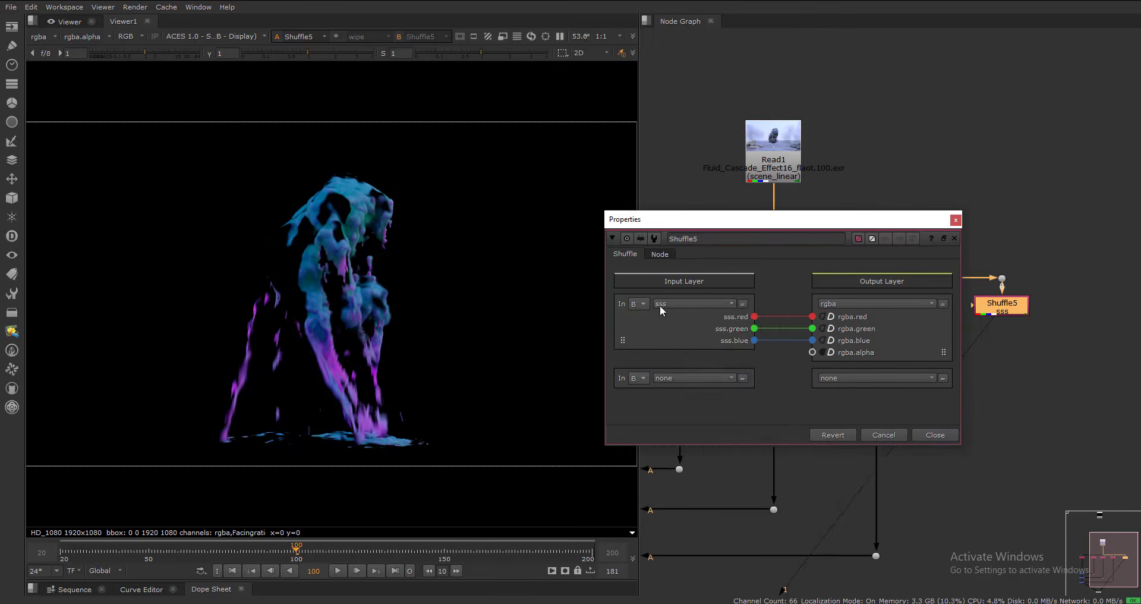
{"action": "left_click", "coordinate": [661, 305]}
{"action": "left_click", "coordinate": [719, 490]}
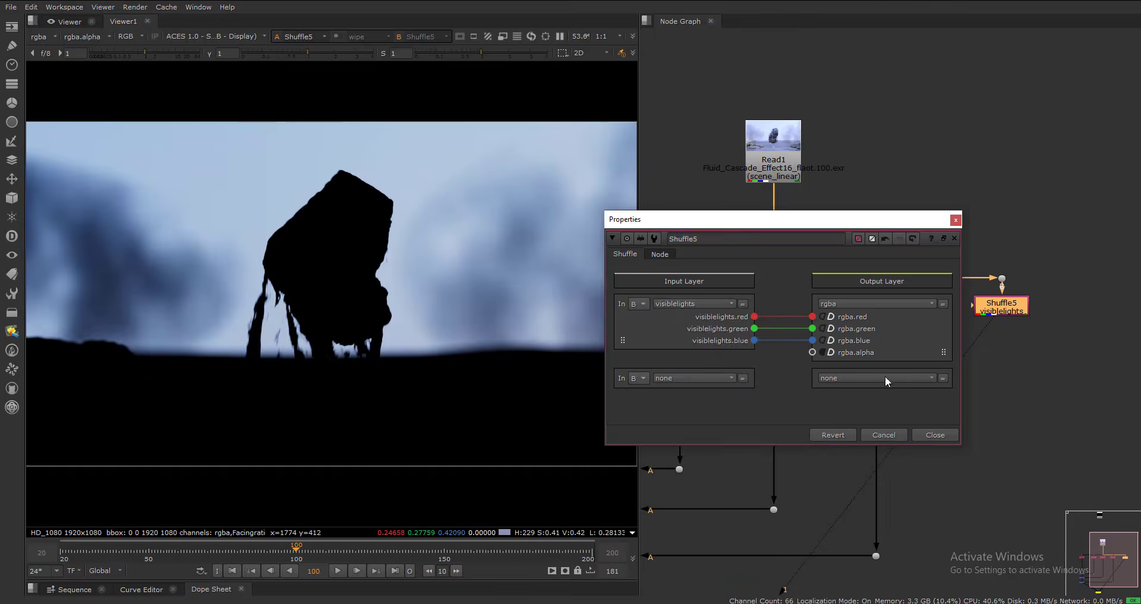
{"action": "left_click", "coordinate": [935, 435]}
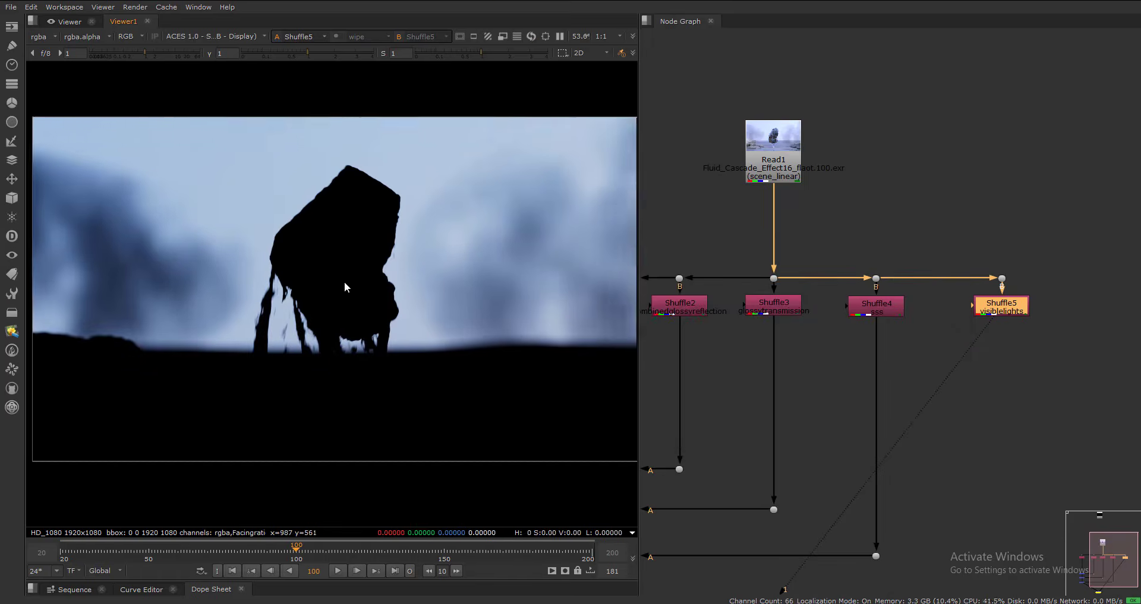
- Duplicate the plus Merge below the third one and connect its A input to the visiblelights Shuffle through a corner Dot
{"action": "scroll", "coordinate": [908, 357], "scroll_direction": "down", "scroll_amount": 3}
{"action": "scroll", "coordinate": [738, 466], "scroll_direction": "up", "scroll_amount": 3}
{"action": "left_click", "coordinate": [760, 434]}
{"action": "key", "text": "ctrl+c"}
{"action": "key", "text": "ctrl+v"}
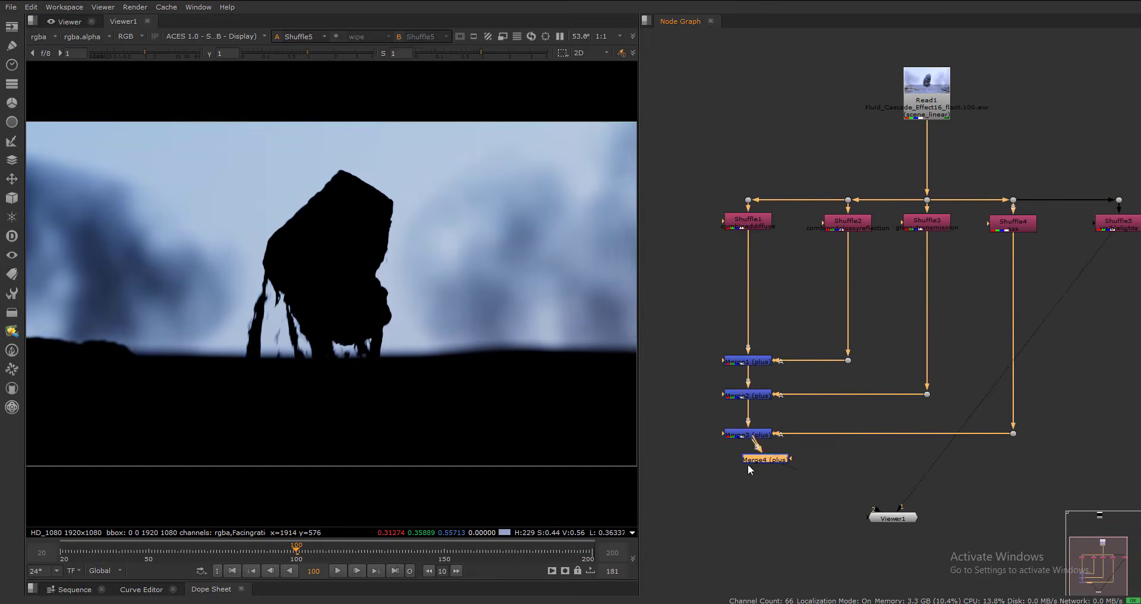
{"action": "scroll", "coordinate": [737, 470], "scroll_direction": "down", "scroll_amount": 3}
{"action": "left_click_drag", "start_coordinate": [760, 470], "coordinate": [963, 324]}
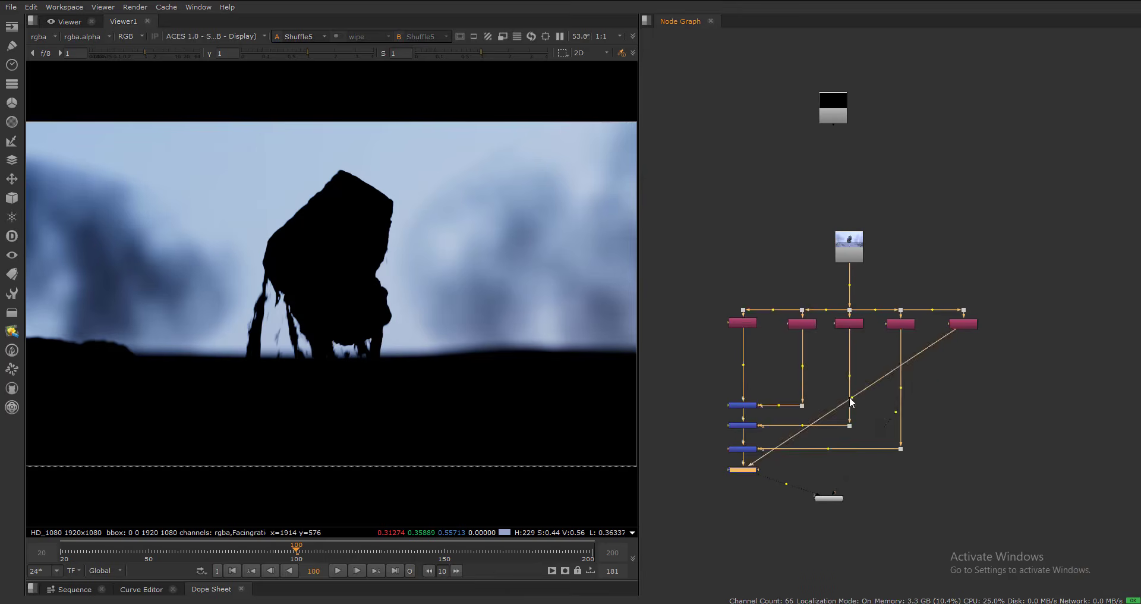
{"action": "left_click_drag", "start_coordinate": [850, 398], "coordinate": [963, 470], "text": "ctrl"}
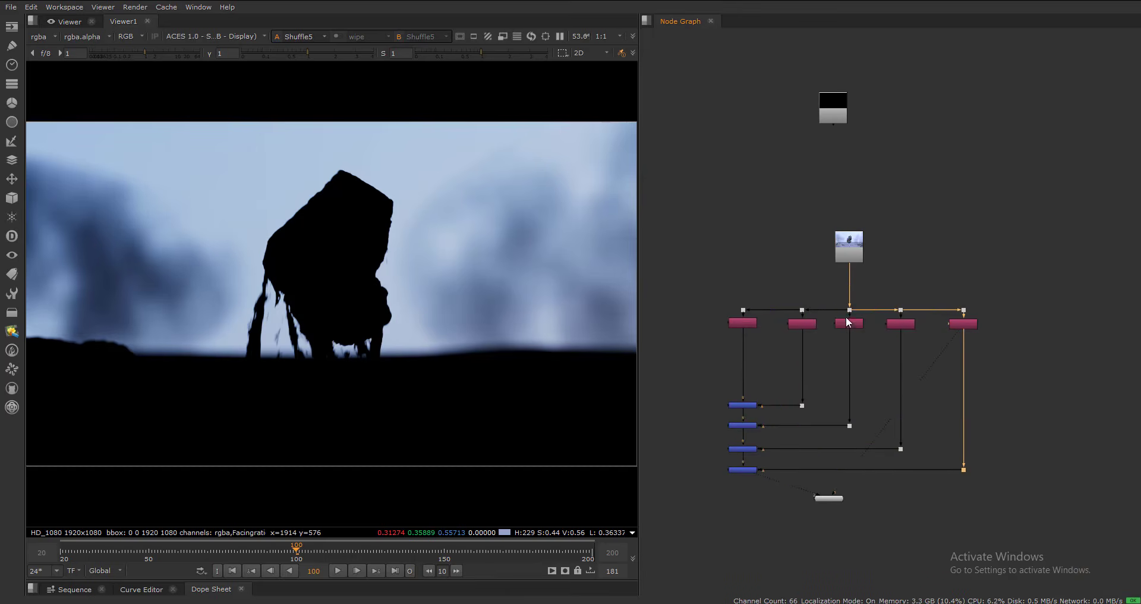
- Load the original render and the fourth Merge into separate viewer inputs to compare them
{"action": "scroll", "coordinate": [846, 274], "scroll_direction": "up", "scroll_amount": 2}
{"action": "left_click", "coordinate": [850, 249]}
{"action": "key", "text": "1"}
{"action": "middle_click_drag", "start_coordinate": [833, 287], "coordinate": [887, 192]}
{"action": "left_click", "coordinate": [757, 458]}
{"action": "key", "text": "2"}
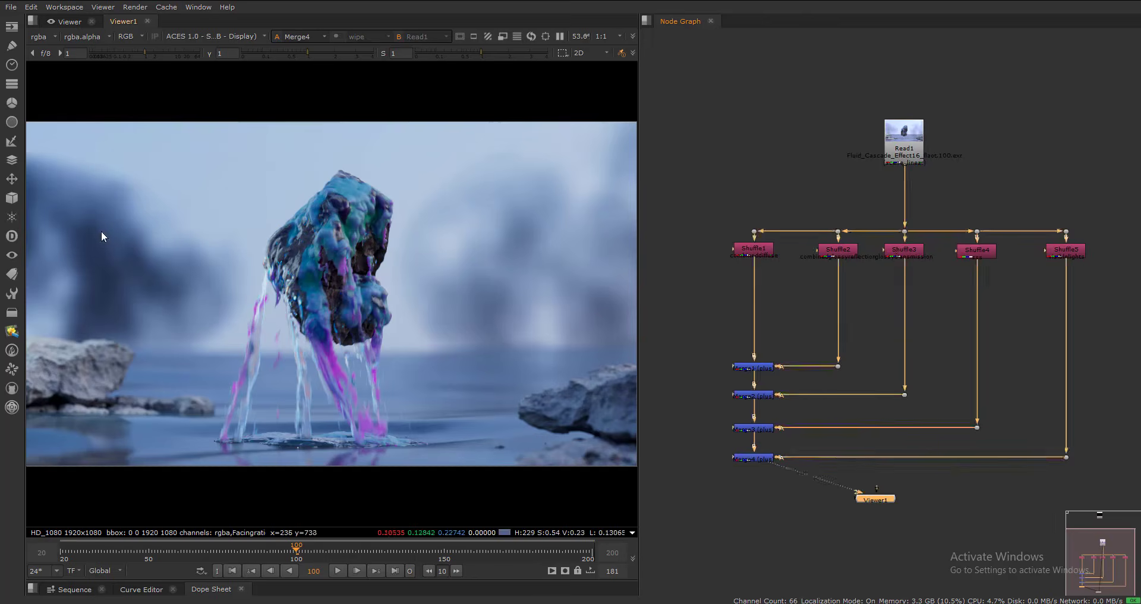
- Duplicate the visiblelights Shuffle beside the original and feed it through a new Dot extending the horizontal connection
{"action": "middle_click_drag", "start_coordinate": [1087, 230], "coordinate": [961, 244]}
{"action": "scroll", "coordinate": [960, 242], "scroll_direction": "up", "scroll_amount": 2}
{"action": "left_click", "coordinate": [950, 267]}
{"action": "key", "text": "ctrl+v"}
{"action": "left_click_drag", "start_coordinate": [996, 269], "coordinate": [926, 240]}
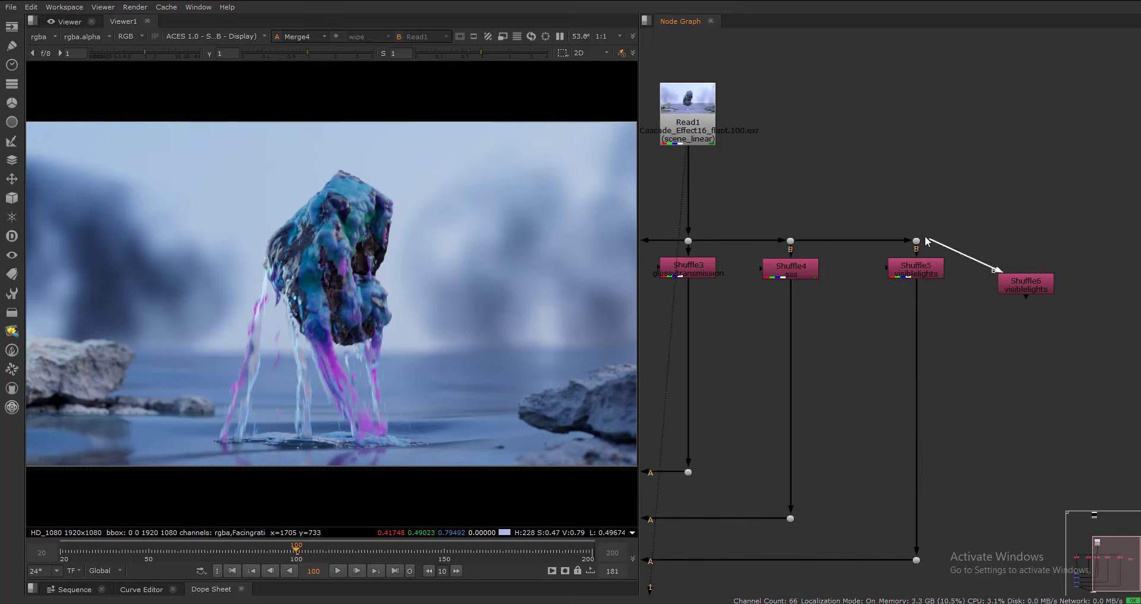
{"action": "left_click", "coordinate": [959, 257], "text": "ctrl"}
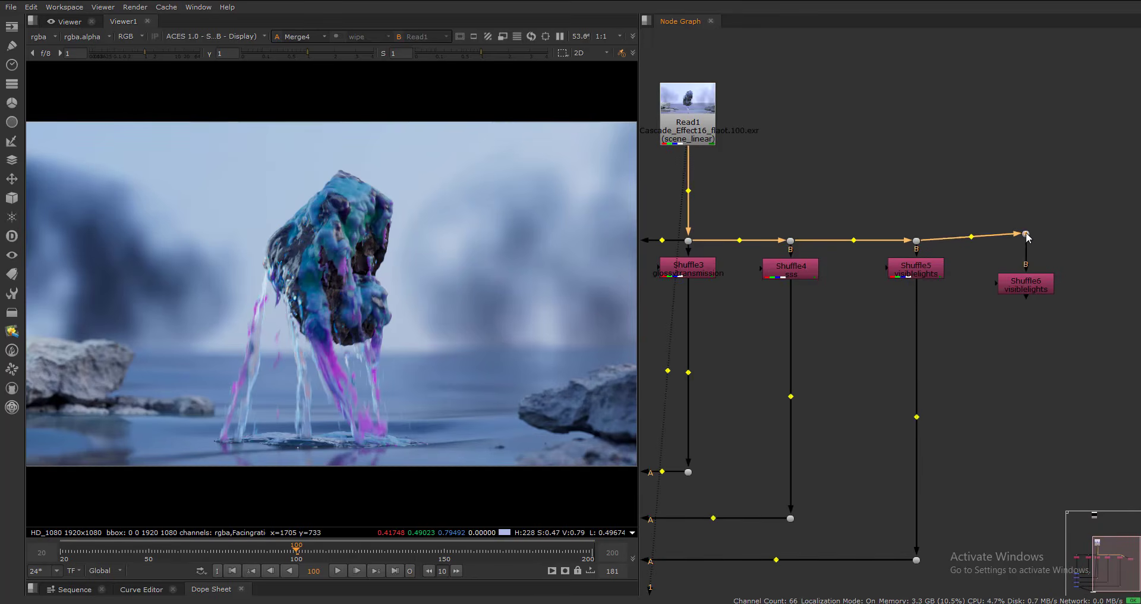
- Display the sixth Shuffle node in the viewer and set its input layer to combinedvolume
{"action": "key", "text": "1"}
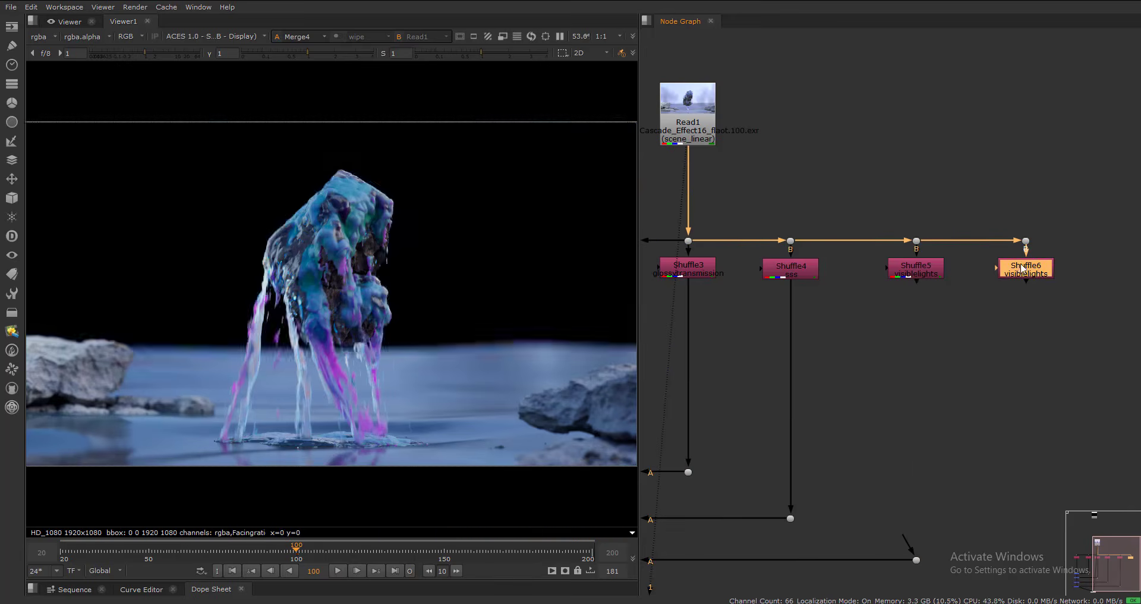
{"action": "double_click", "coordinate": [1024, 270]}
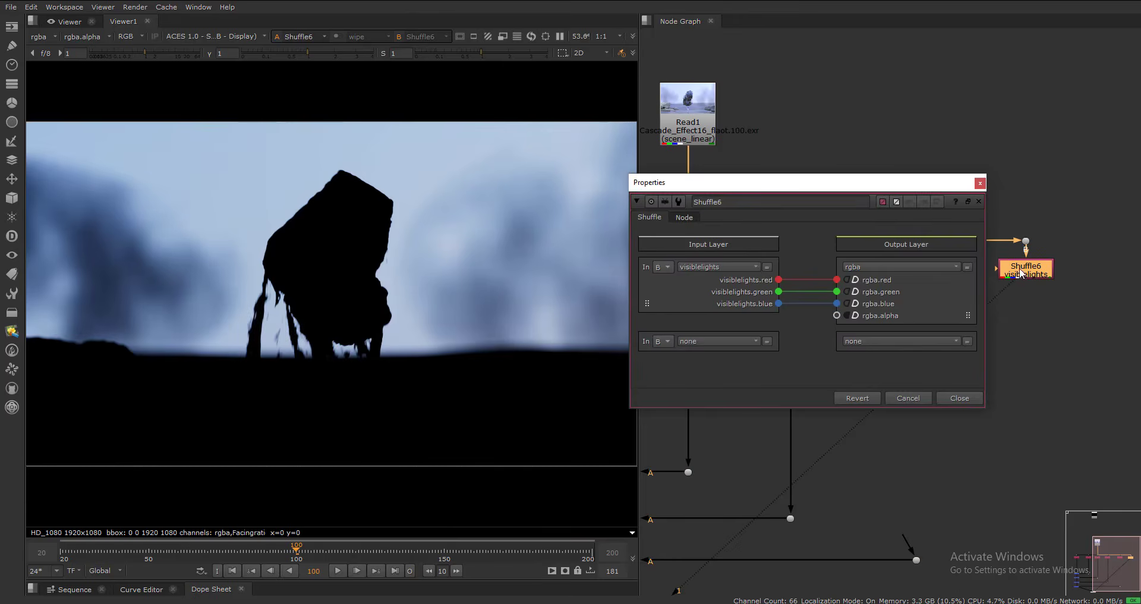
{"action": "left_click", "coordinate": [739, 264]}
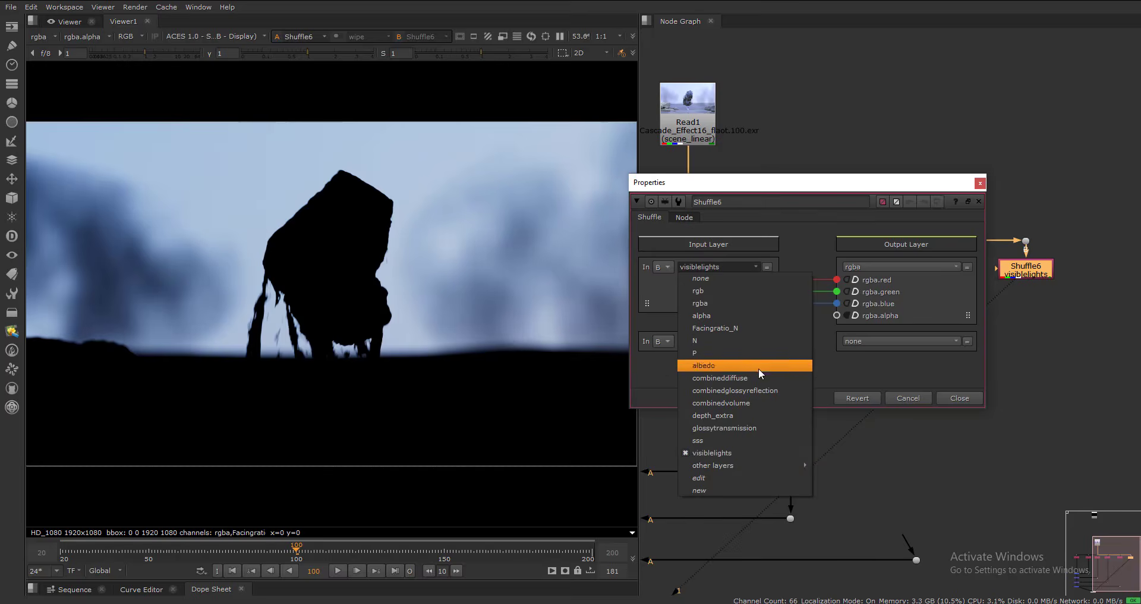
{"action": "left_click", "coordinate": [747, 404]}
{"action": "left_click", "coordinate": [955, 396]}
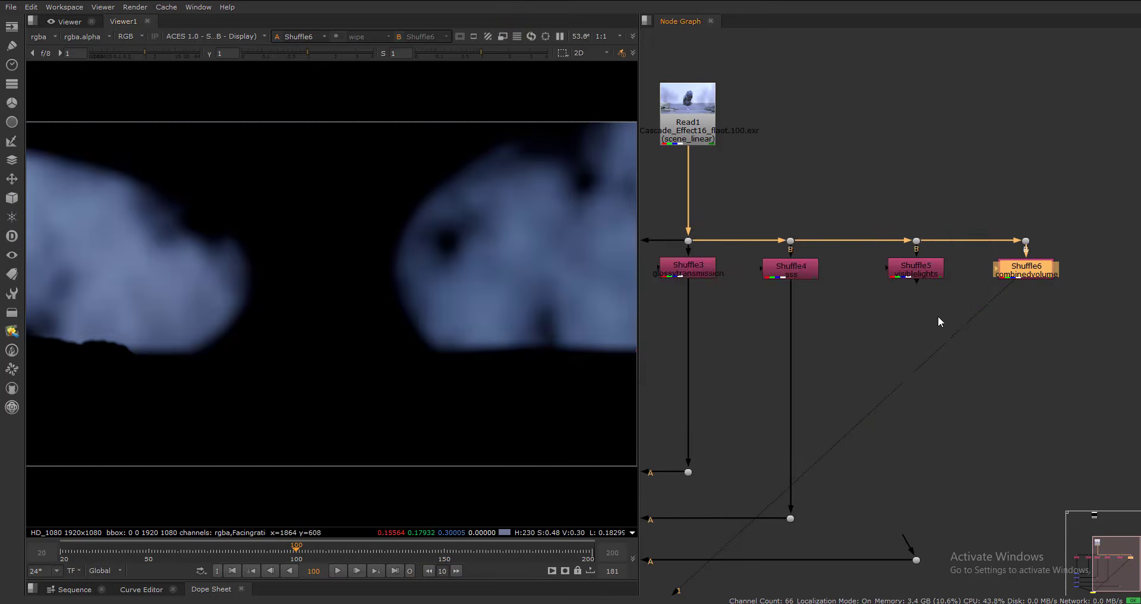
- Add a plus Merge below the visiblelights Shuffle, with B from visiblelights and A from the combinedvolume Shuffle
{"action": "key", "text": "m"}
{"action": "left_click_drag", "start_coordinate": [907, 336], "coordinate": [916, 273]}
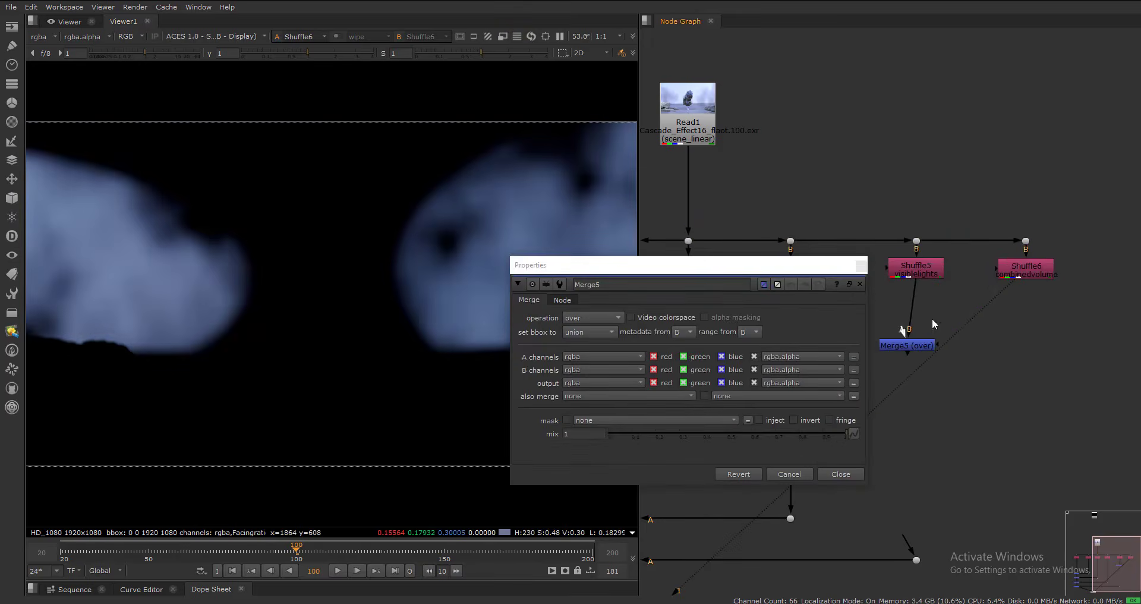
{"action": "left_click_drag", "start_coordinate": [903, 330], "coordinate": [1025, 268]}
{"action": "left_click", "coordinate": [592, 317]}
{"action": "left_click", "coordinate": [622, 352]}
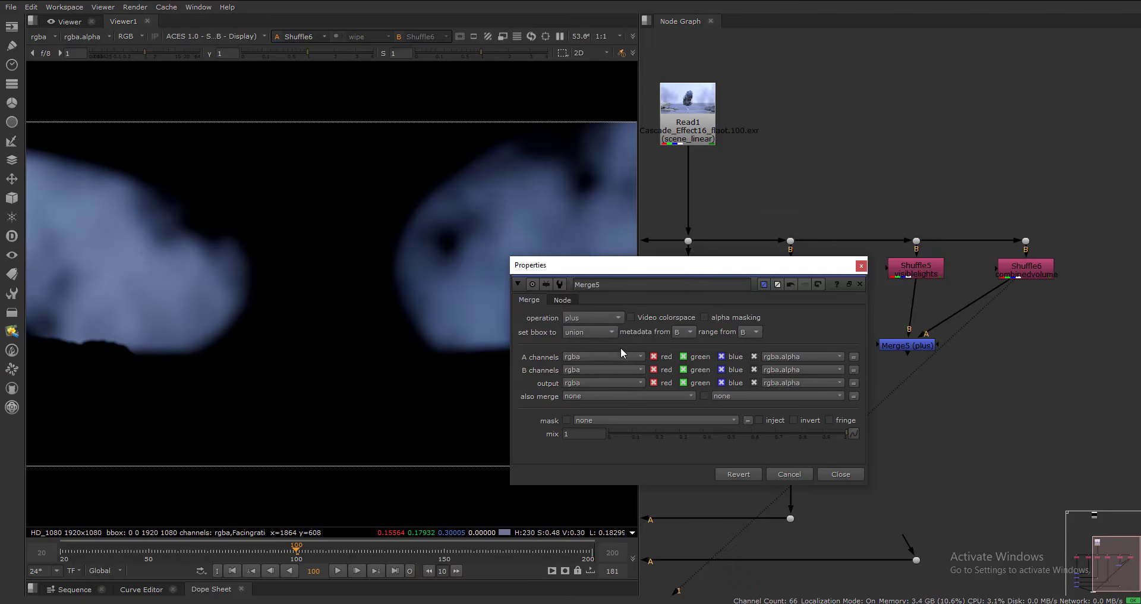
{"action": "left_click", "coordinate": [847, 472]}
- Align the new Merge under visiblelights, add a corner Dot to its A connection, and feed its output into the lower Dot
{"action": "left_click_drag", "start_coordinate": [907, 349], "coordinate": [916, 355]}
{"action": "left_click_drag", "start_coordinate": [971, 312], "coordinate": [1026, 352], "text": "ctrl"}
{"action": "scroll", "coordinate": [943, 458], "scroll_direction": "down", "scroll_amount": 1}
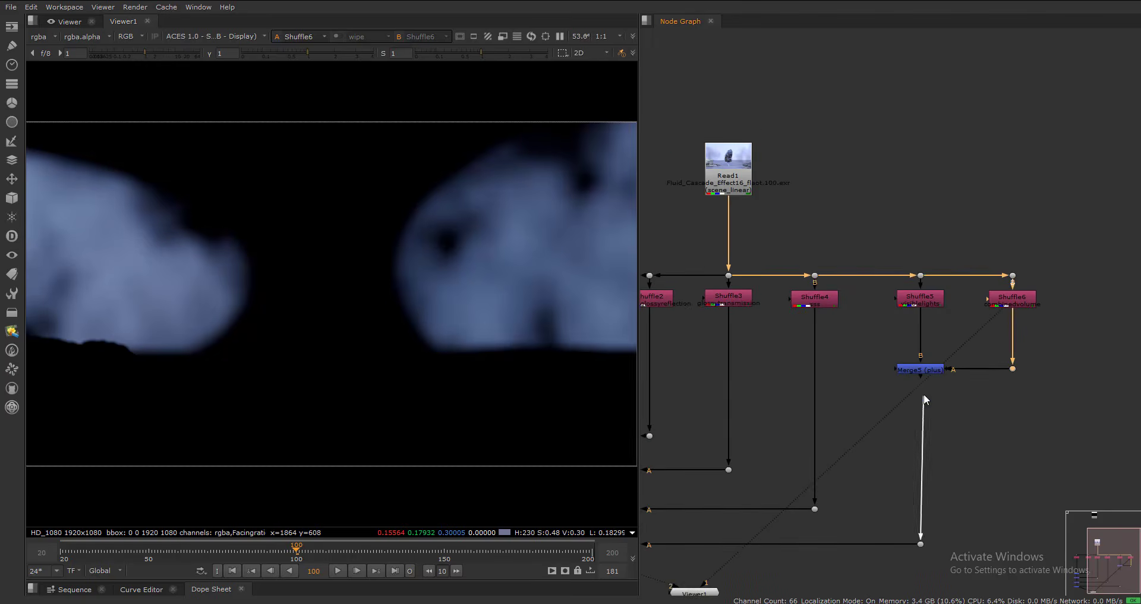
{"action": "middle_click_drag", "start_coordinate": [753, 275], "coordinate": [872, 273]}
{"action": "scroll", "coordinate": [872, 273], "scroll_direction": "down", "scroll_amount": 2}
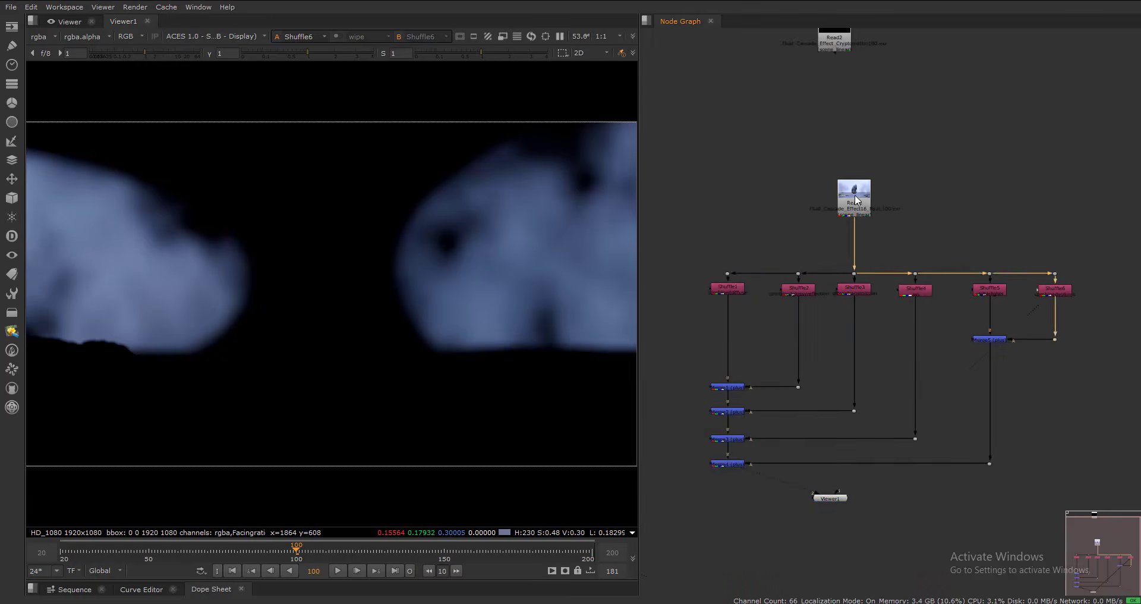
- Switch the viewer between the original render and the fourth Merge to check the rebuild with combinedvolume added
{"action": "key", "text": "1"}
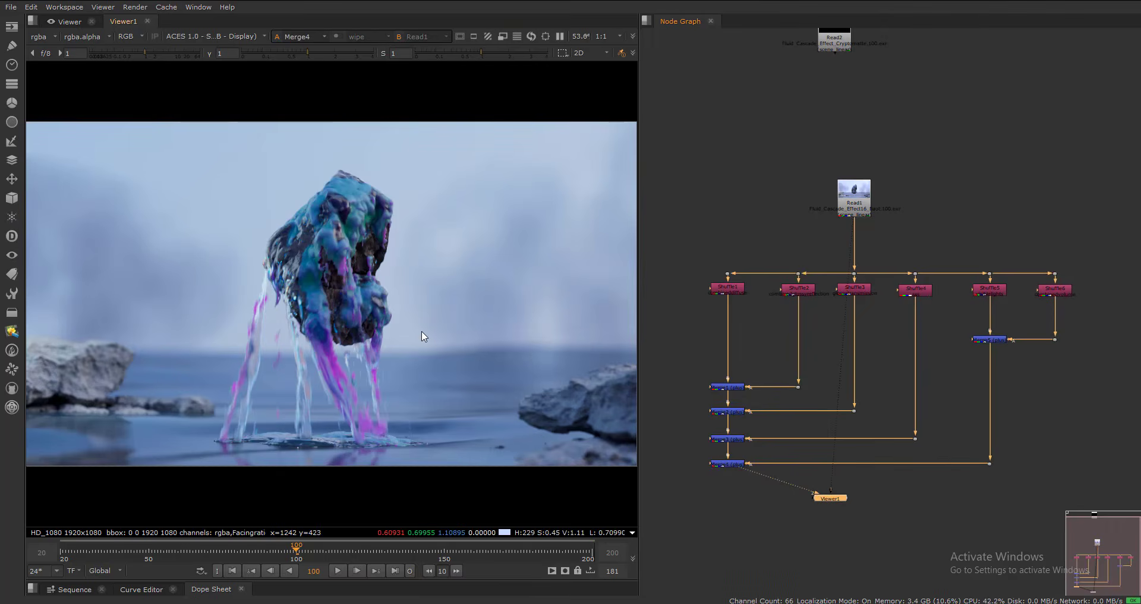
{"action": "key", "text": "2"}
{"action": "key", "text": "1"}
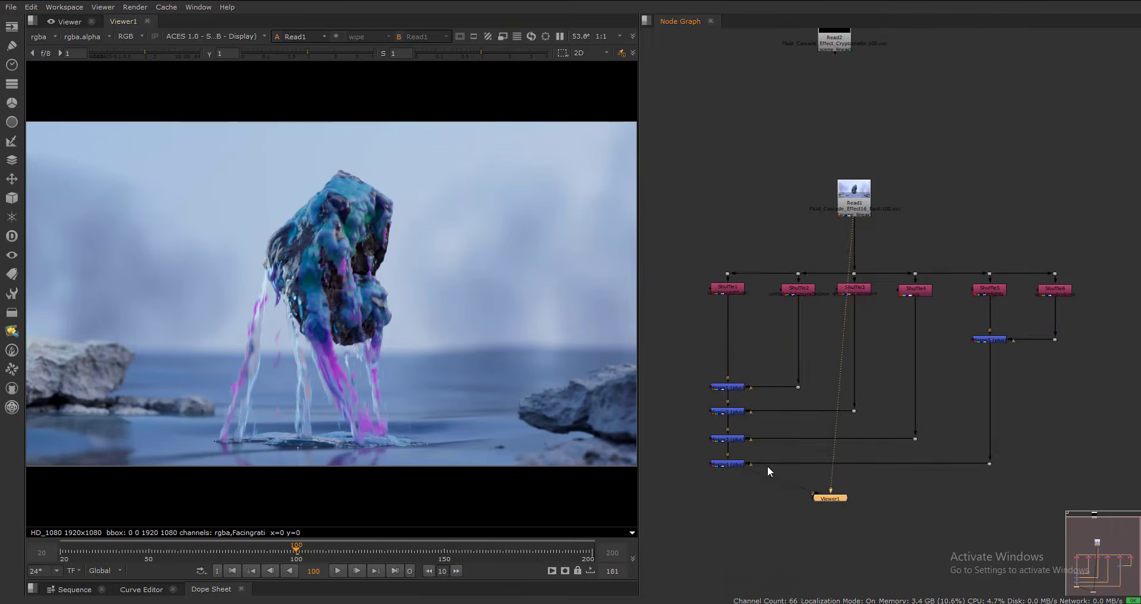
{"action": "key", "text": "2"}
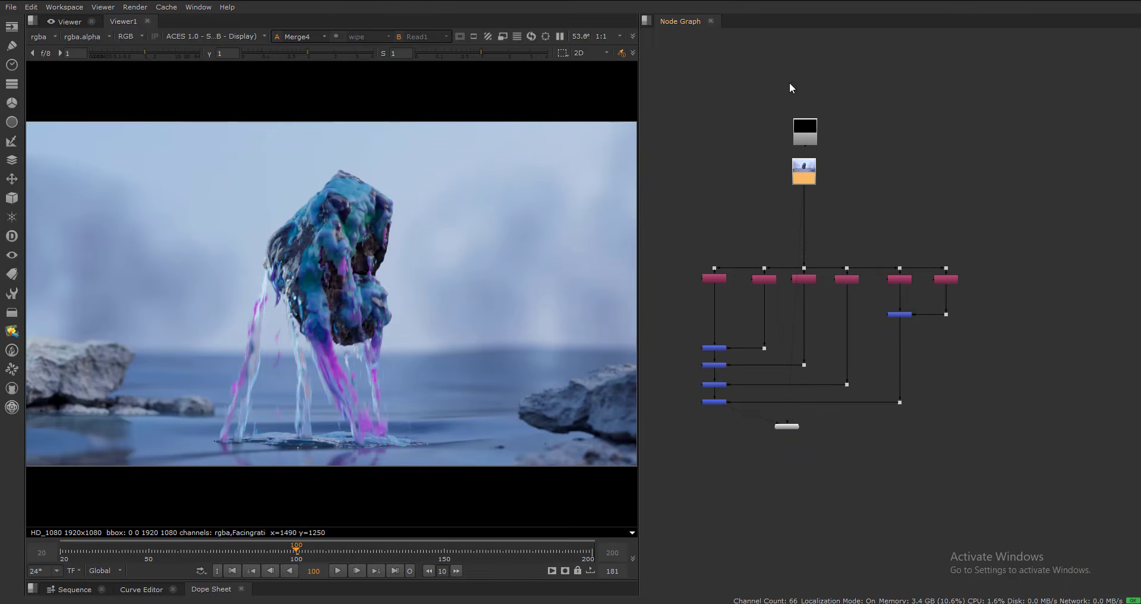
- Move the Cryptomatte Read node beside the beauty Read node and display it in the viewer
{"action": "scroll", "coordinate": [752, 154], "scroll_direction": "up", "scroll_amount": 5}
{"action": "left_click_drag", "start_coordinate": [809, 129], "coordinate": [755, 176]}
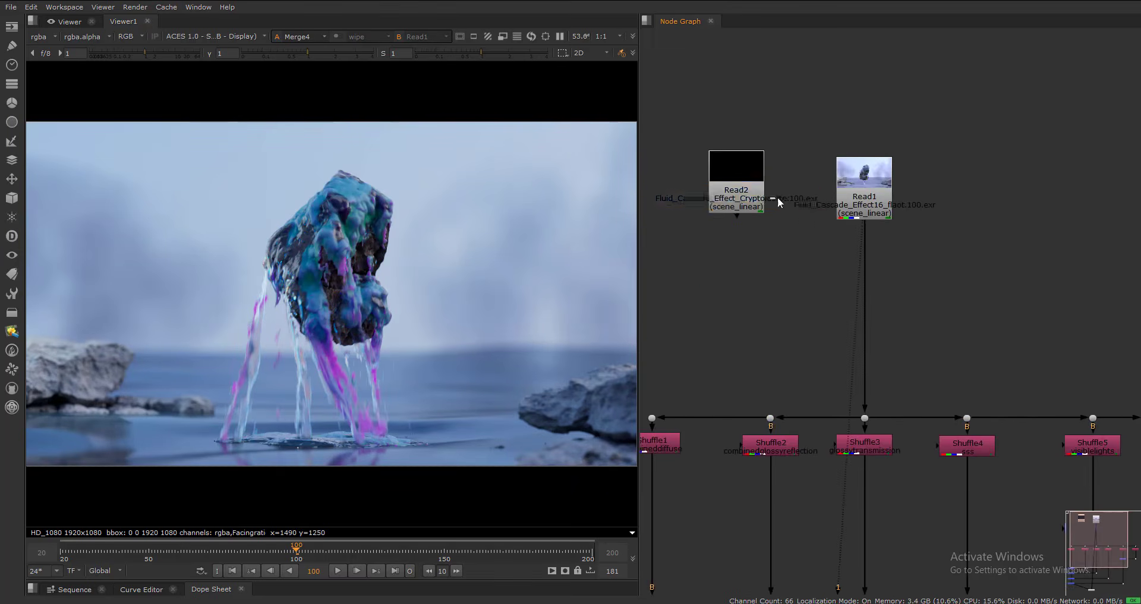
{"action": "scroll", "coordinate": [766, 179], "scroll_direction": "up", "scroll_amount": 2}
{"action": "left_click", "coordinate": [774, 167]}
{"action": "key", "text": "1"}
- Check the CryptoMaterial layer in the viewer, then return the viewer to rgba
{"action": "left_click", "coordinate": [41, 37]}
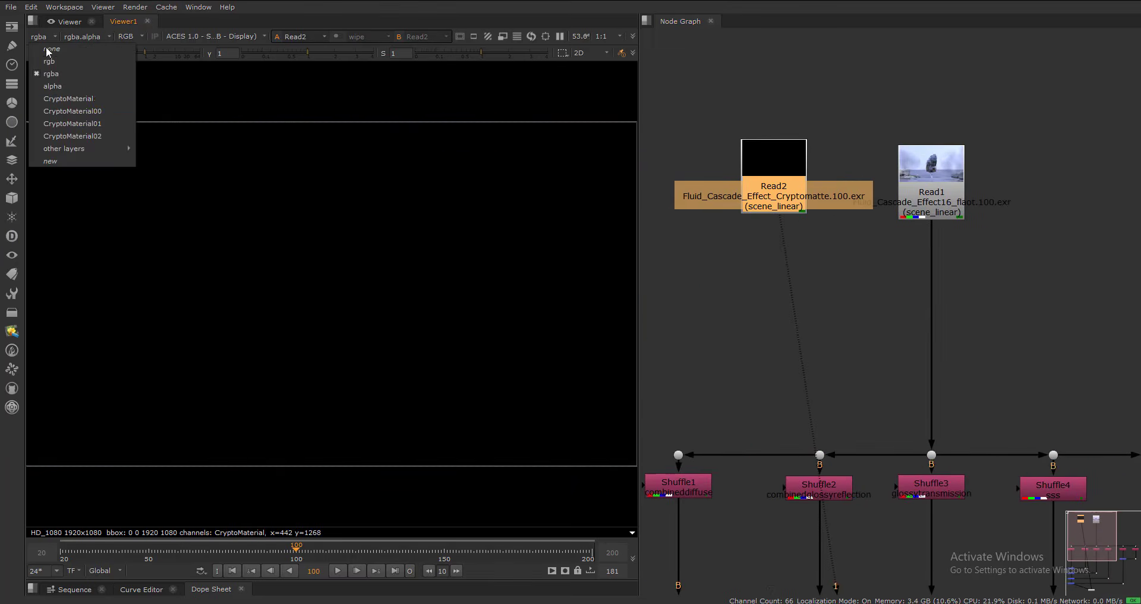
{"action": "left_click", "coordinate": [72, 98]}
{"action": "left_click", "coordinate": [55, 37]}
{"action": "left_click", "coordinate": [52, 74]}
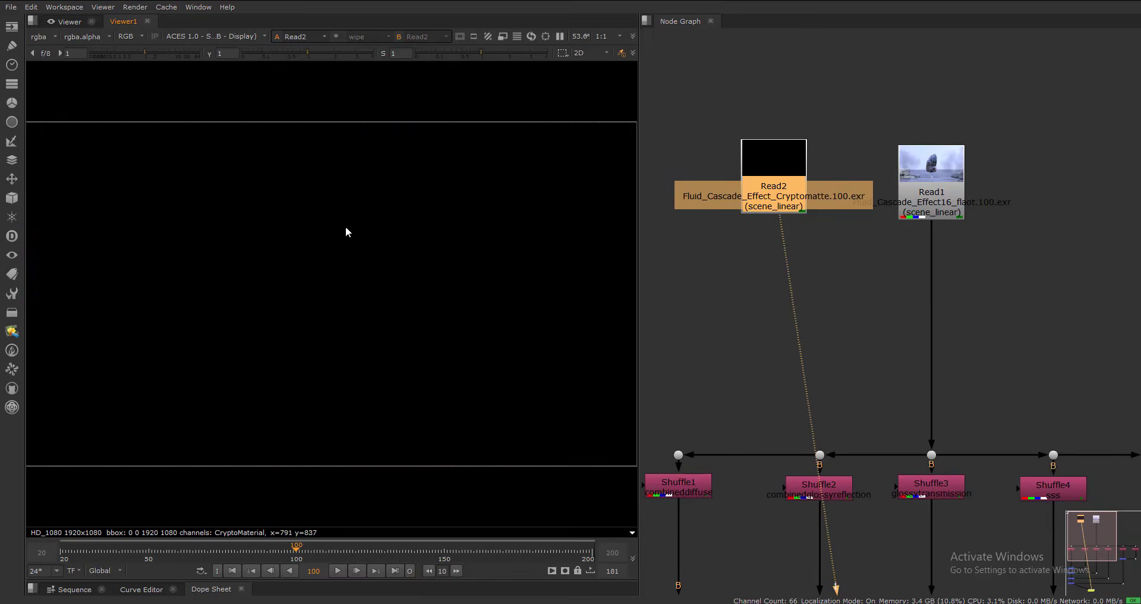
- Create a Backdrop behind the two Read nodes
{"action": "scroll", "coordinate": [773, 190], "scroll_direction": "down", "scroll_amount": 4}
{"action": "left_click_drag", "start_coordinate": [741, 164], "coordinate": [1100, 333]}
{"action": "key", "text": "Tab"}
{"action": "type", "text": "back"}
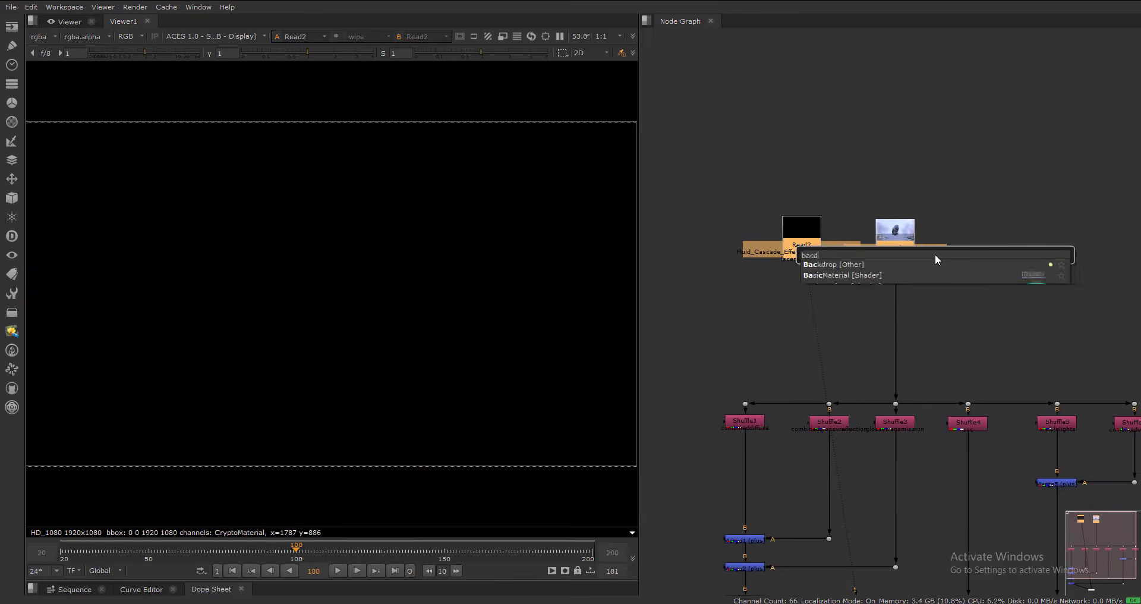
{"action": "key", "text": "Return"}
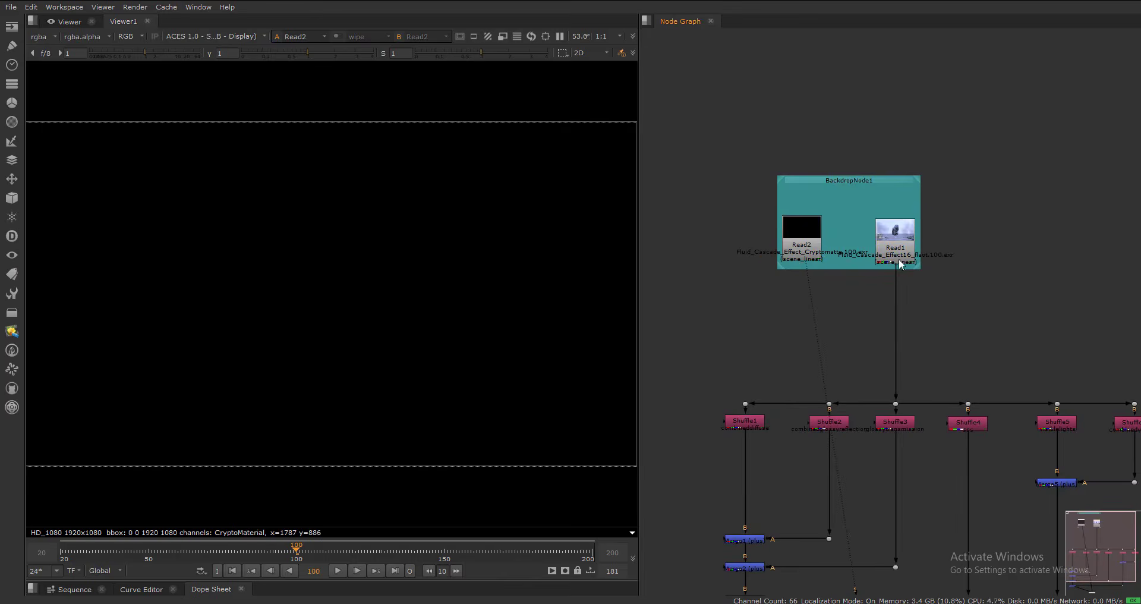
- Enlarge the backdrop around the Read nodes and label it Render in bold
{"action": "left_click_drag", "start_coordinate": [917, 267], "coordinate": [1005, 283]}
{"action": "left_click_drag", "start_coordinate": [779, 178], "coordinate": [739, 170]}
{"action": "type", "text": "Render"}
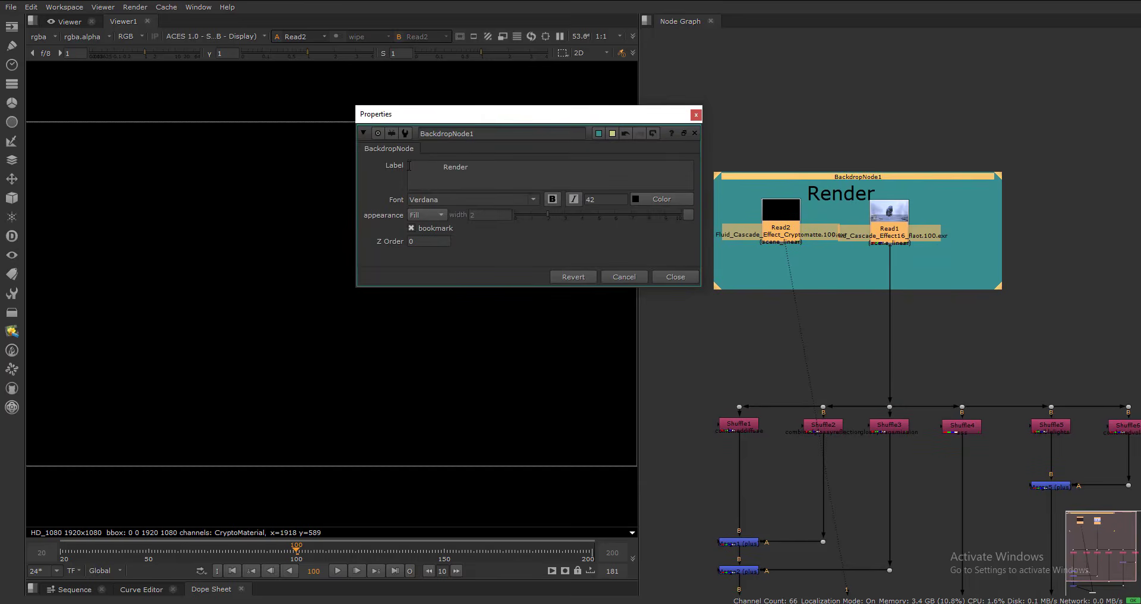
{"action": "left_click", "coordinate": [676, 277]}
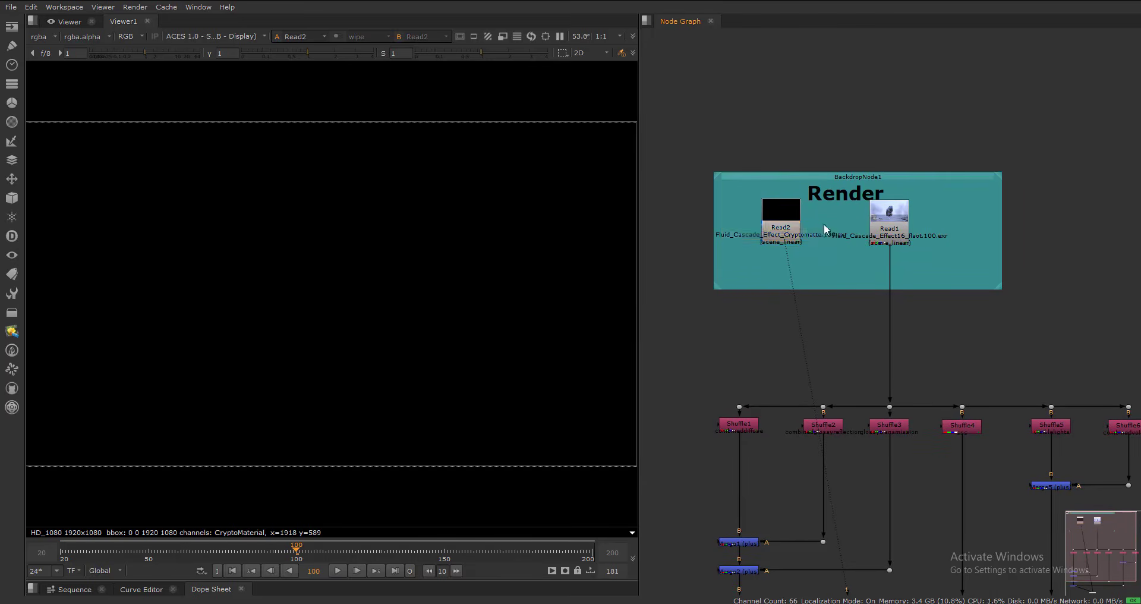
- Add a Dot to the output of the Cryptomatte Read node
{"action": "left_click", "coordinate": [793, 233]}
{"action": "key", "text": "period"}
{"action": "scroll", "coordinate": [754, 295], "scroll_direction": "up", "scroll_amount": 3}
{"action": "scroll", "coordinate": [808, 333], "scroll_direction": "down", "scroll_amount": 2}
- Review the combineddiffuse, combinedglossyreflection and glossytransmission Shuffle nodes one by one in the viewer
{"action": "middle_click_drag", "start_coordinate": [812, 362], "coordinate": [808, 238]}
{"action": "left_click", "coordinate": [745, 338]}
{"action": "key", "text": "1"}
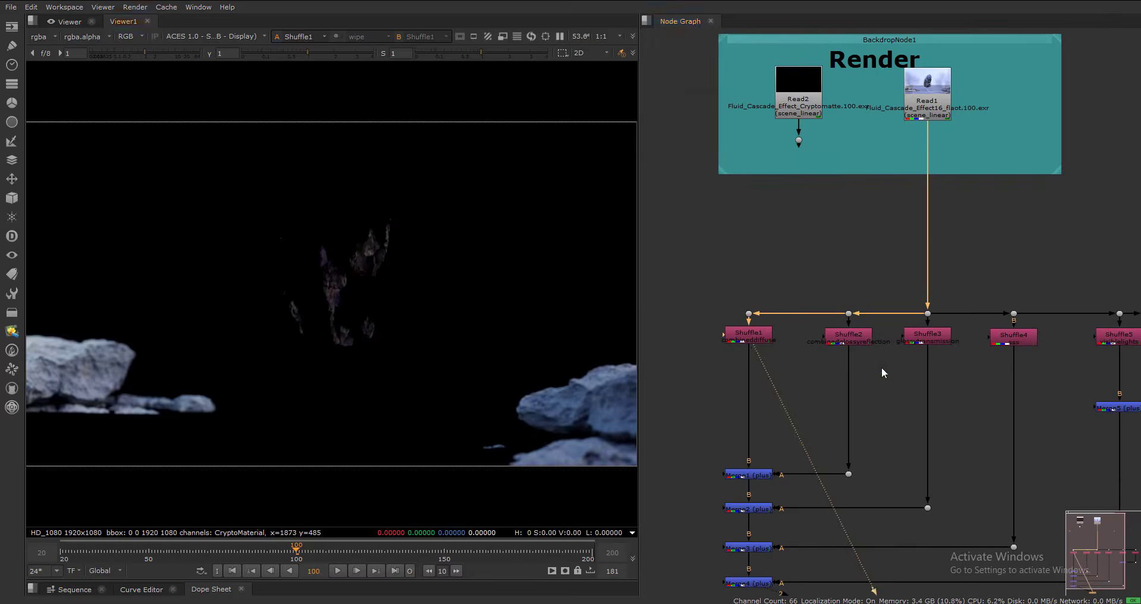
{"action": "left_click", "coordinate": [848, 336]}
{"action": "scroll", "coordinate": [850, 357], "scroll_direction": "up", "scroll_amount": 2}
{"action": "key", "text": "1"}
{"action": "left_click", "coordinate": [905, 391]}
{"action": "middle_click_drag", "start_coordinate": [905, 390], "coordinate": [812, 387]}
{"action": "left_click", "coordinate": [863, 343]}
{"action": "key", "text": "1"}
{"action": "scroll", "coordinate": [877, 387], "scroll_direction": "down", "scroll_amount": 2}
- Review the sss, visiblelights and combinedvolume Shuffle nodes one by one in the viewer
{"action": "middle_click_drag", "start_coordinate": [884, 391], "coordinate": [818, 390]}
{"action": "left_click", "coordinate": [879, 356]}
{"action": "key", "text": "1"}
{"action": "left_click", "coordinate": [996, 350]}
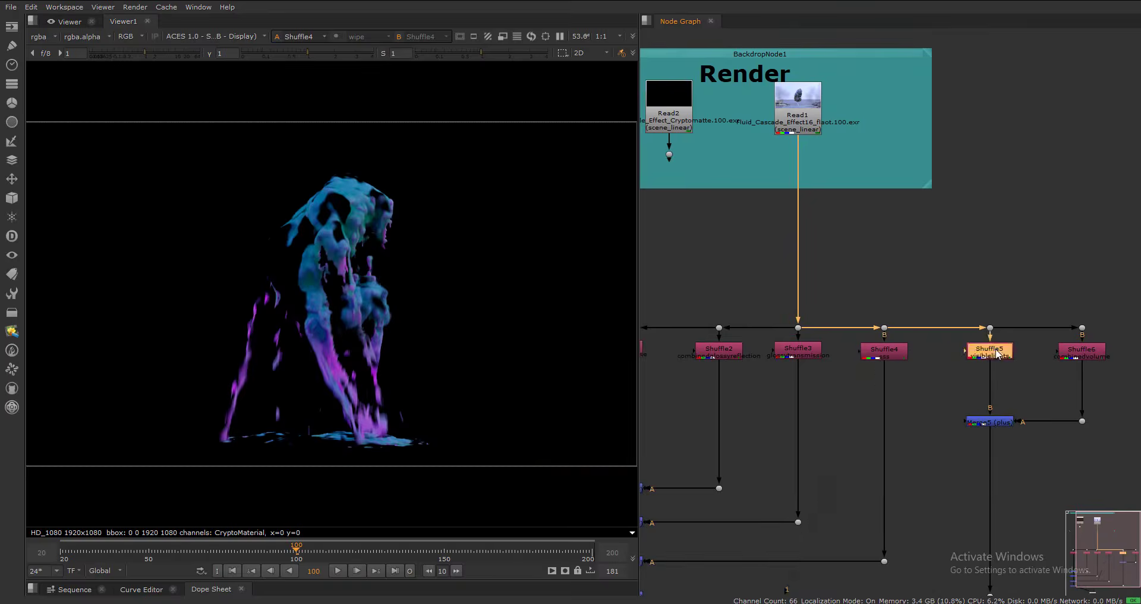
{"action": "scroll", "coordinate": [997, 351], "scroll_direction": "down", "scroll_amount": 2}
{"action": "key", "text": "1"}
{"action": "middle_click_drag", "start_coordinate": [996, 356], "coordinate": [939, 359]}
{"action": "left_click", "coordinate": [1028, 354]}
{"action": "key", "text": "1"}
{"action": "scroll", "coordinate": [1022, 359], "scroll_direction": "down", "scroll_amount": 3}
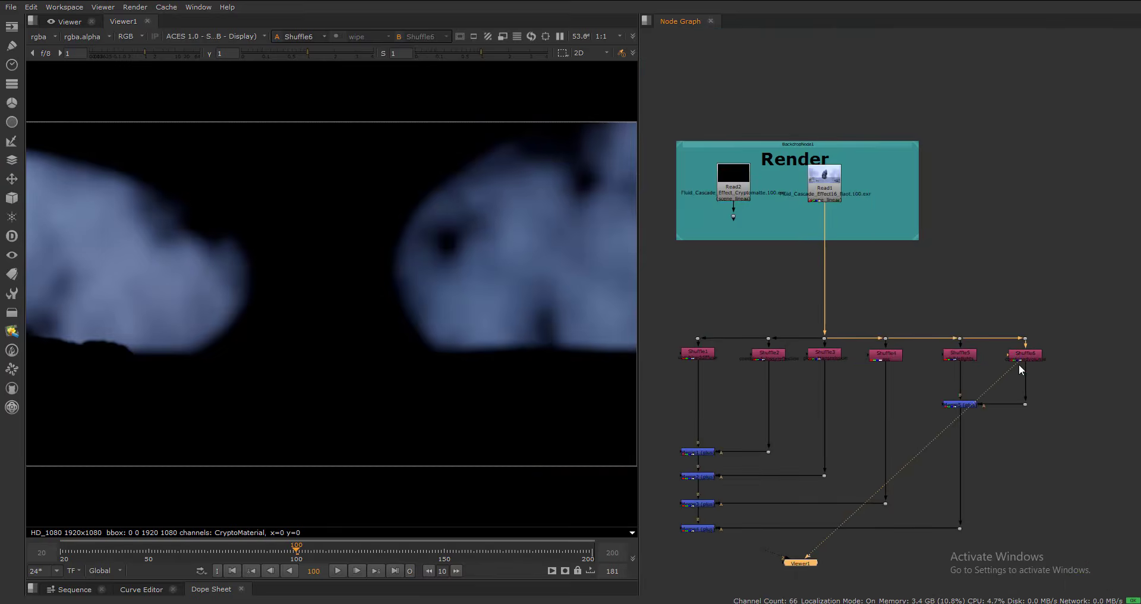
- Compare the beauty Read node with the final plus Merge of the rebuilt passes, using two viewer inputs
{"action": "scroll", "coordinate": [734, 493], "scroll_direction": "up", "scroll_amount": 1}
{"action": "scroll", "coordinate": [753, 289], "scroll_direction": "down", "scroll_amount": 1}
{"action": "left_click", "coordinate": [828, 157]}
{"action": "key", "text": "1"}
{"action": "middle_click_drag", "start_coordinate": [730, 390], "coordinate": [761, 337]}
{"action": "left_click", "coordinate": [726, 441]}
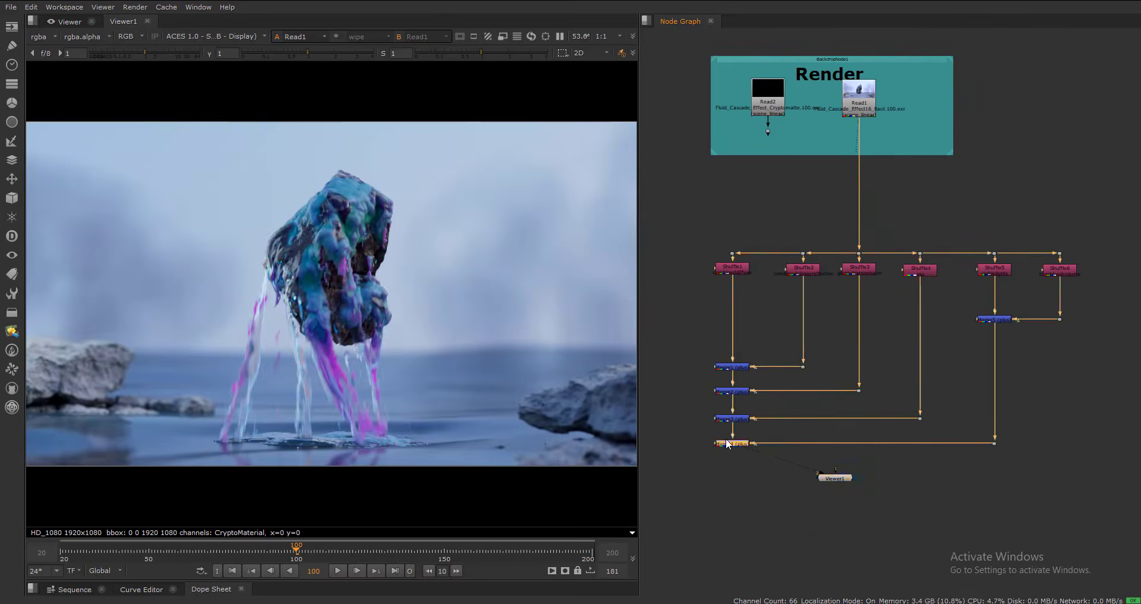
{"action": "left_click", "coordinate": [873, 113]}
{"action": "key", "text": "1"}
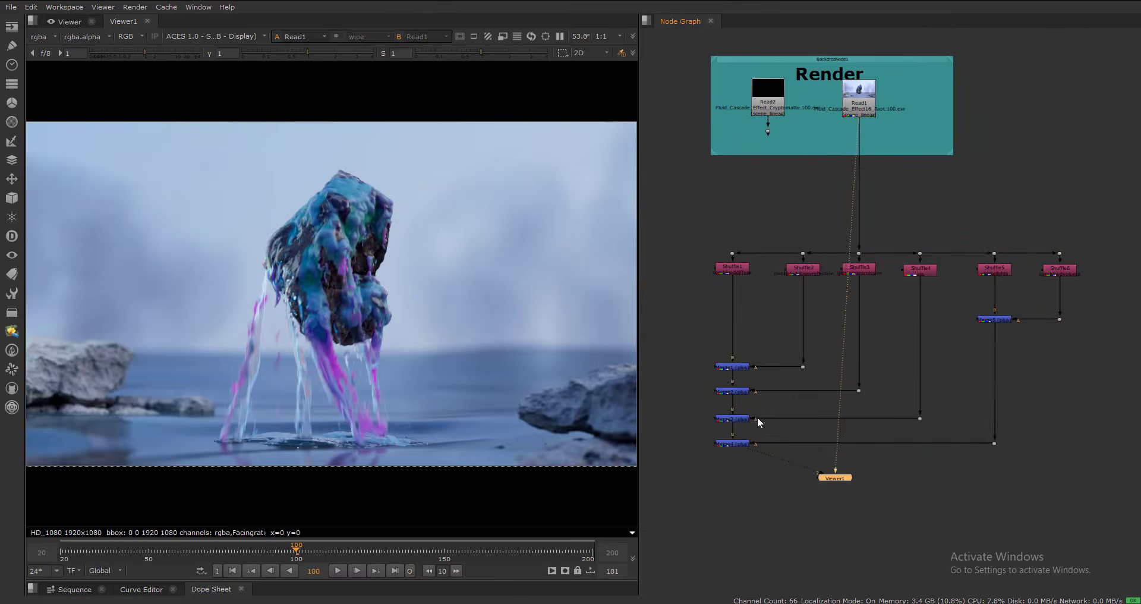
{"action": "left_click", "coordinate": [737, 443]}
{"action": "key", "text": "2"}
{"action": "left_click", "coordinate": [954, 450]}
{"action": "left_click", "coordinate": [909, 489]}
{"action": "scroll", "coordinate": [902, 496], "scroll_direction": "up", "scroll_amount": 1}
{"action": "scroll", "coordinate": [750, 470], "scroll_direction": "up", "scroll_amount": 1}
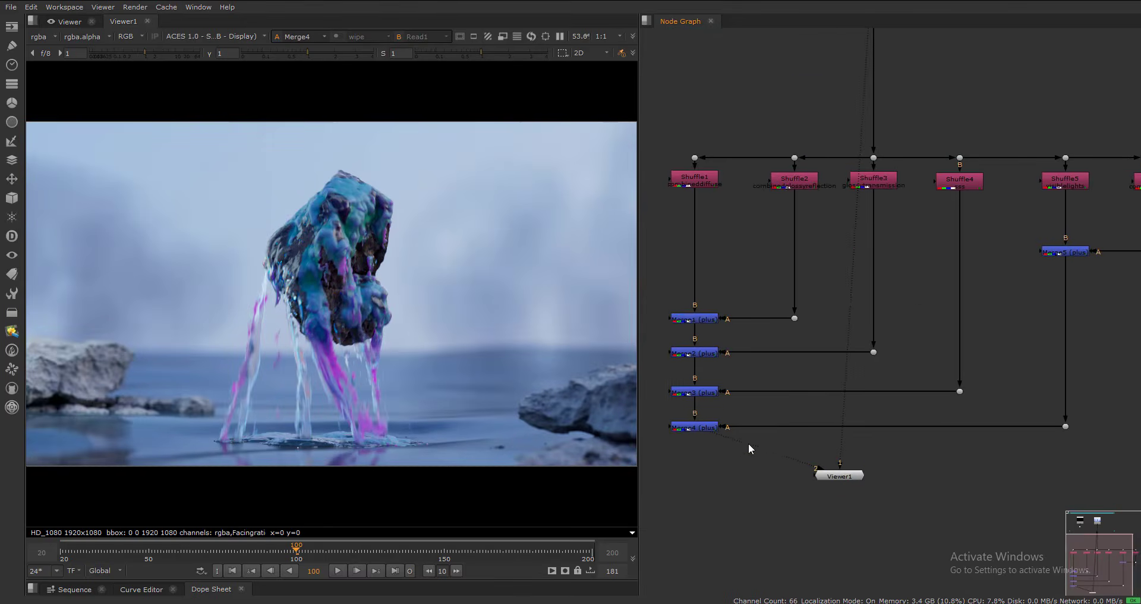
{"action": "scroll", "coordinate": [741, 445], "scroll_direction": "down", "scroll_amount": 3}
{"action": "middle_click_drag", "start_coordinate": [746, 439], "coordinate": [756, 473]}
{"action": "scroll", "coordinate": [776, 449], "scroll_direction": "up", "scroll_amount": 2}
{"action": "scroll", "coordinate": [735, 473], "scroll_direction": "down", "scroll_amount": 1}
{"action": "scroll", "coordinate": [797, 303], "scroll_direction": "up", "scroll_amount": 3}
{"action": "scroll", "coordinate": [786, 332], "scroll_direction": "down", "scroll_amount": 1}
{"action": "scroll", "coordinate": [900, 342], "scroll_direction": "up", "scroll_amount": 1}
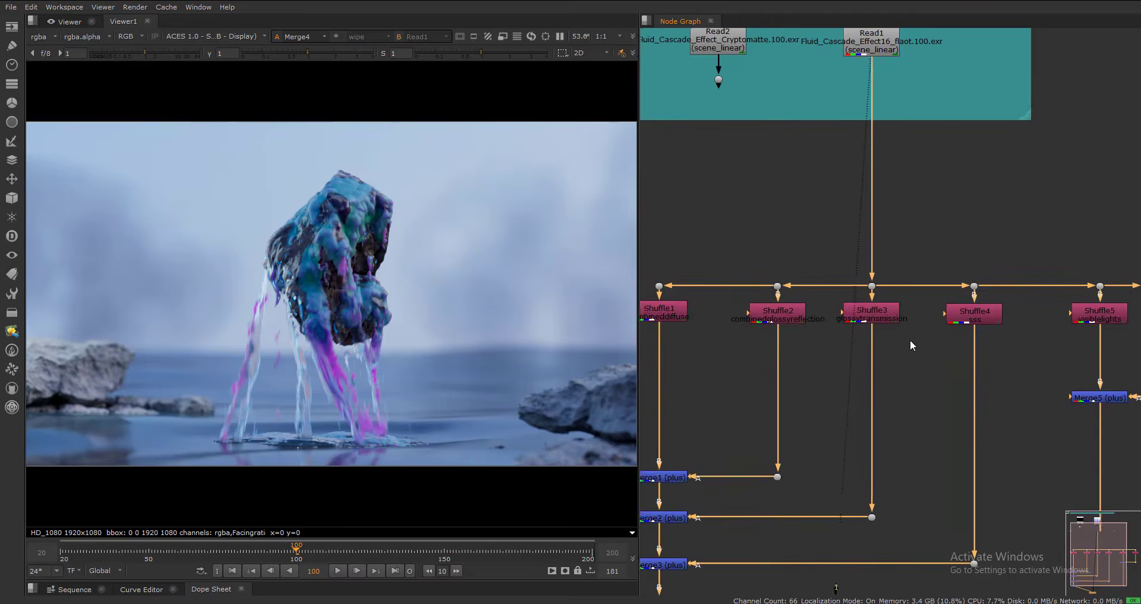
{"action": "middle_click_drag", "start_coordinate": [915, 340], "coordinate": [774, 330]}
{"action": "scroll", "coordinate": [774, 330], "scroll_direction": "up", "scroll_amount": 1}
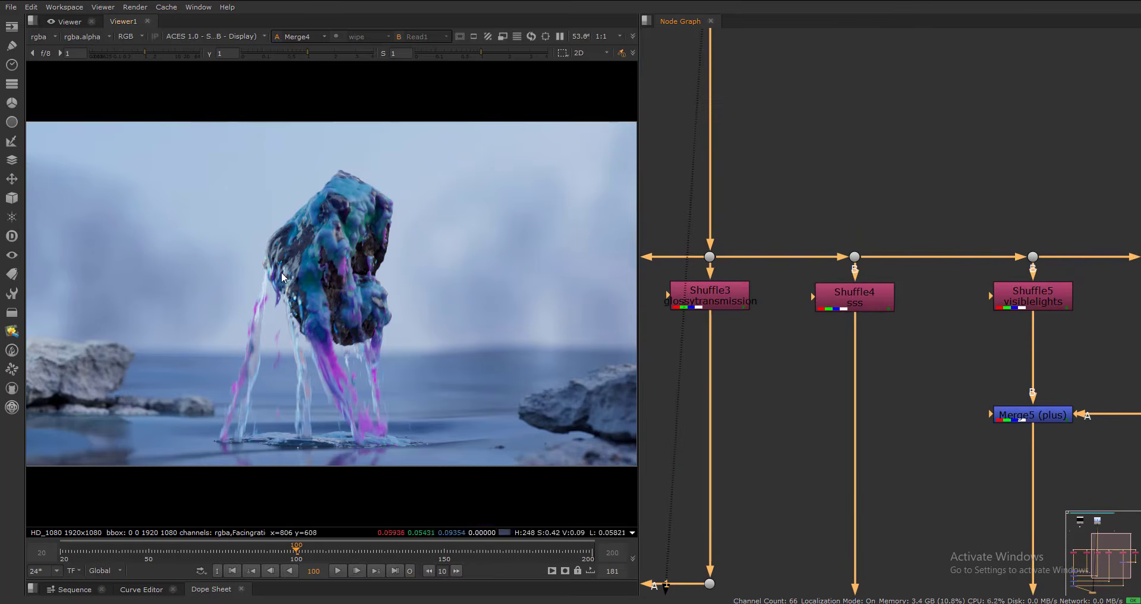
- Insert a ColorCorrect node directly below the sss Shuffle node
{"action": "scroll", "coordinate": [300, 259], "scroll_direction": "up", "scroll_amount": 3}
{"action": "scroll", "coordinate": [299, 259], "scroll_direction": "down", "scroll_amount": 2}
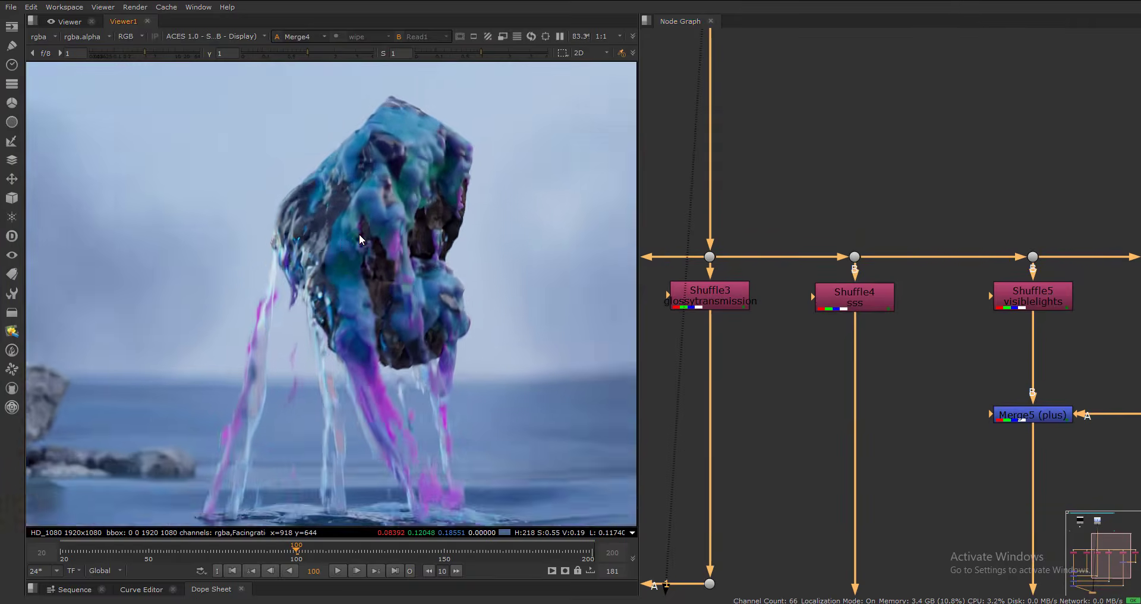
{"action": "scroll", "coordinate": [359, 234], "scroll_direction": "down", "scroll_amount": 1}
{"action": "left_click", "coordinate": [853, 306]}
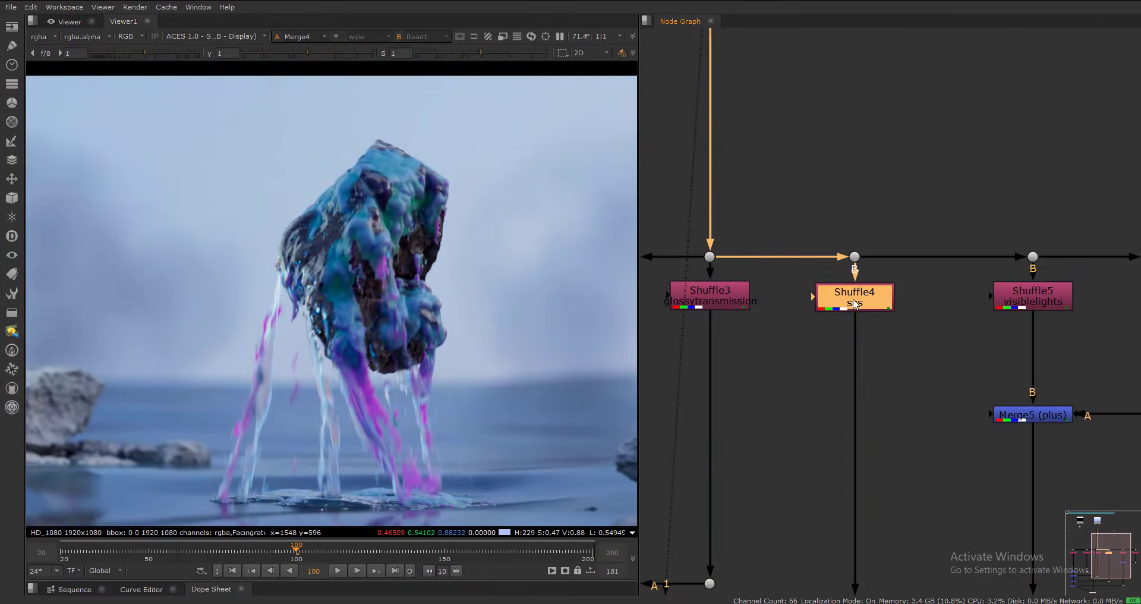
{"action": "key", "text": "c"}
{"action": "left_click", "coordinate": [797, 188]}
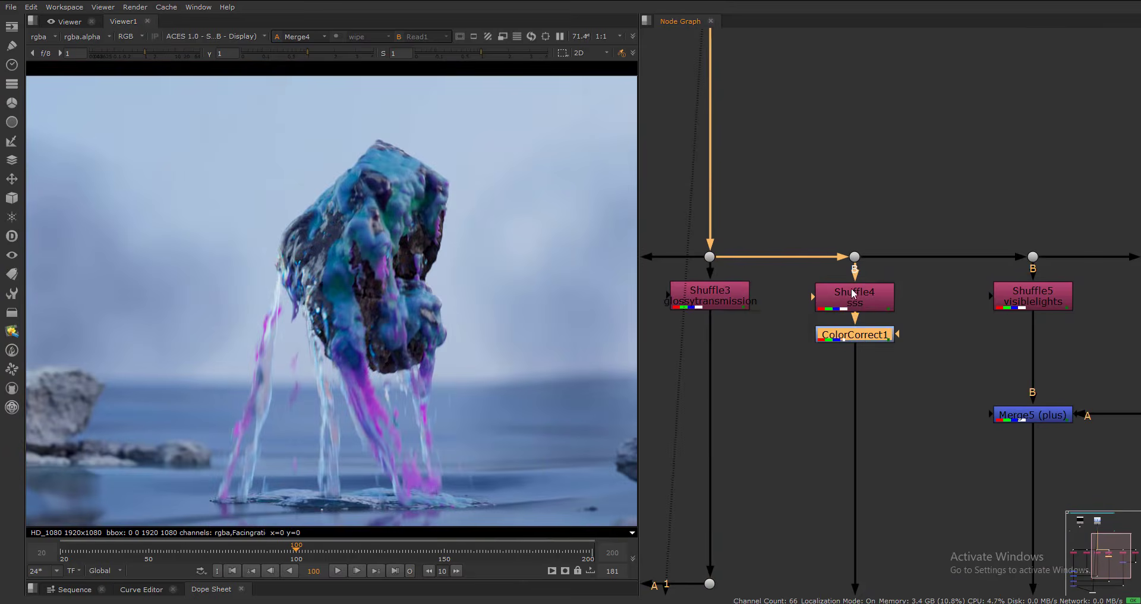
{"action": "key", "text": "Delete"}
{"action": "key", "text": "Tab"}
{"action": "type", "text": "colorc"}
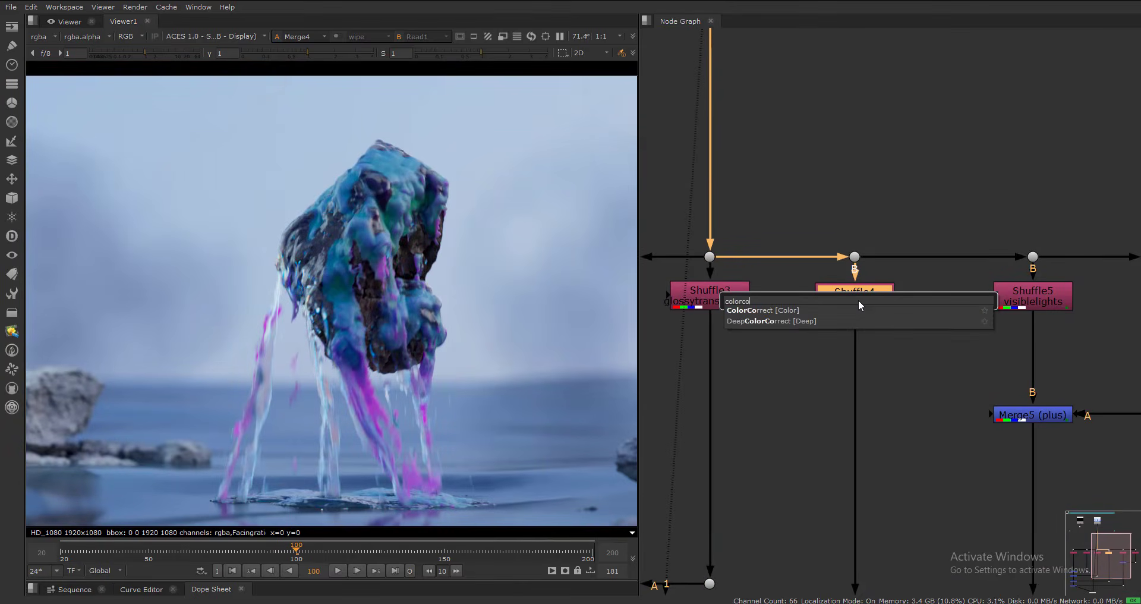
{"action": "key", "text": "Return"}
{"action": "left_click_drag", "start_coordinate": [863, 333], "coordinate": [862, 339]}
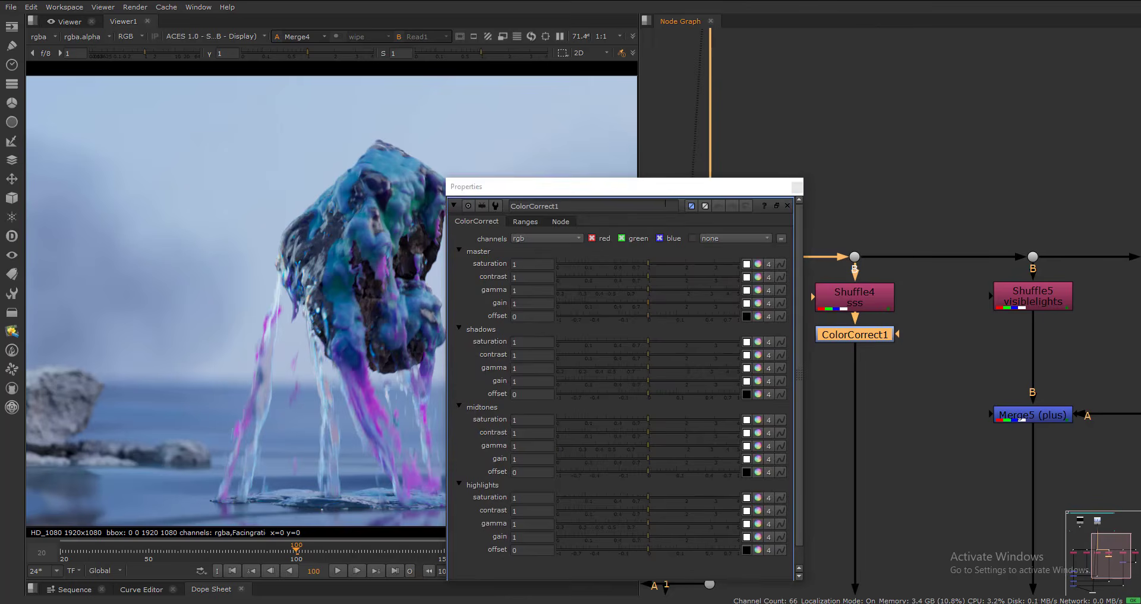
- Set the master gain to 1.1 and the master gamma to 0.96 on the sss ColorCorrect
{"action": "left_click_drag", "start_coordinate": [639, 186], "coordinate": [916, 92]}
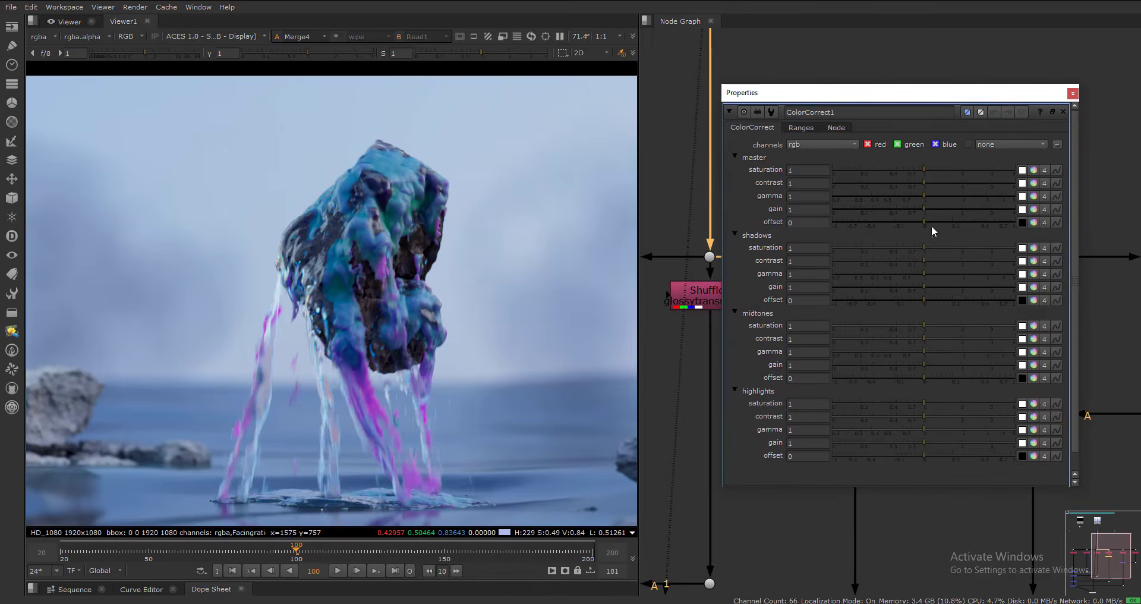
{"action": "mouse_move", "coordinate": [905, 210]}
{"action": "left_mouse_down"}
{"action": "mouse_move", "coordinate": [688, 210]}
{"action": "mouse_move", "coordinate": [1129, 213]}
{"action": "mouse_move", "coordinate": [921, 208]}
{"action": "left_mouse_up"}
{"action": "double_click", "coordinate": [805, 210]}
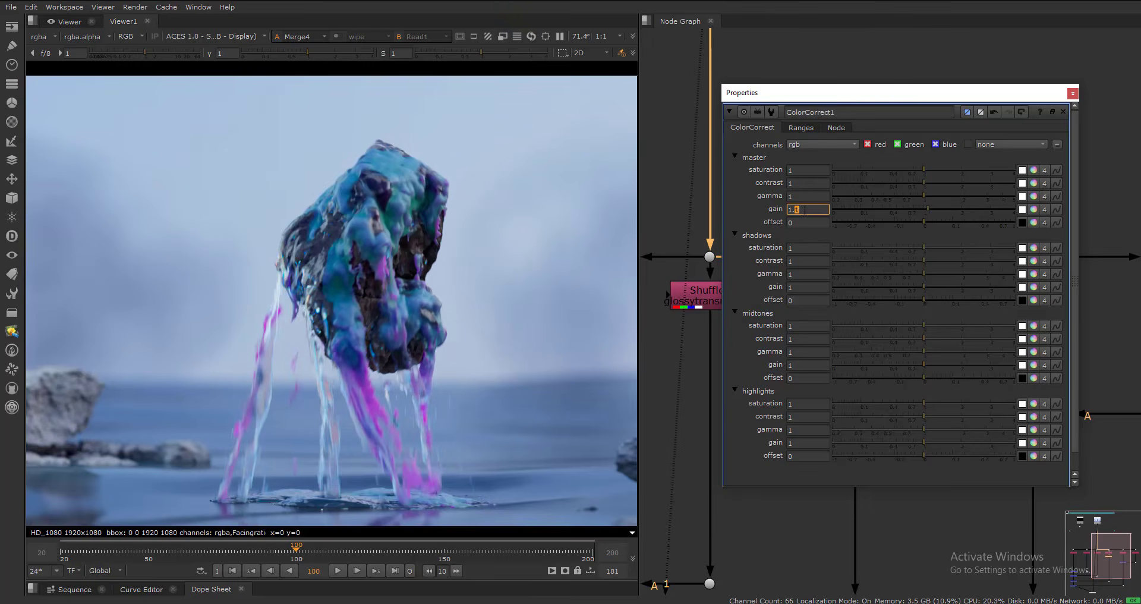
{"action": "double_click", "coordinate": [809, 196]}
{"action": "type", "text": ".96"}
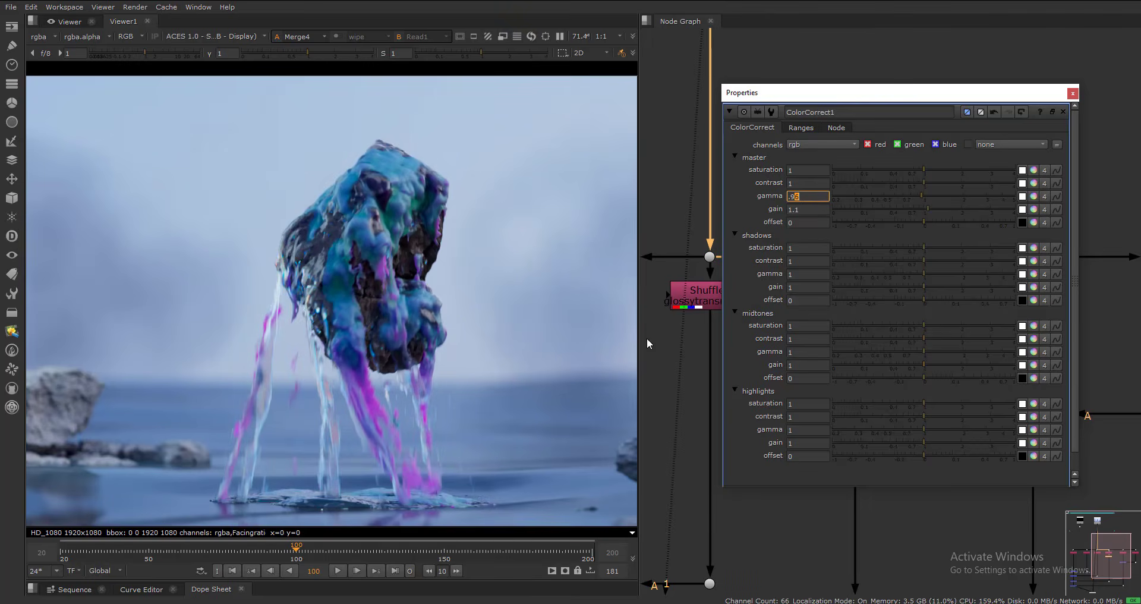
{"action": "key", "text": "Return"}
- View the sss ColorCorrect on its own and set its midtones gamma to 0.99 red, 1.1 green and 0.91 blue
{"action": "left_click_drag", "start_coordinate": [865, 94], "coordinate": [323, 124]}
{"action": "left_click", "coordinate": [855, 334]}
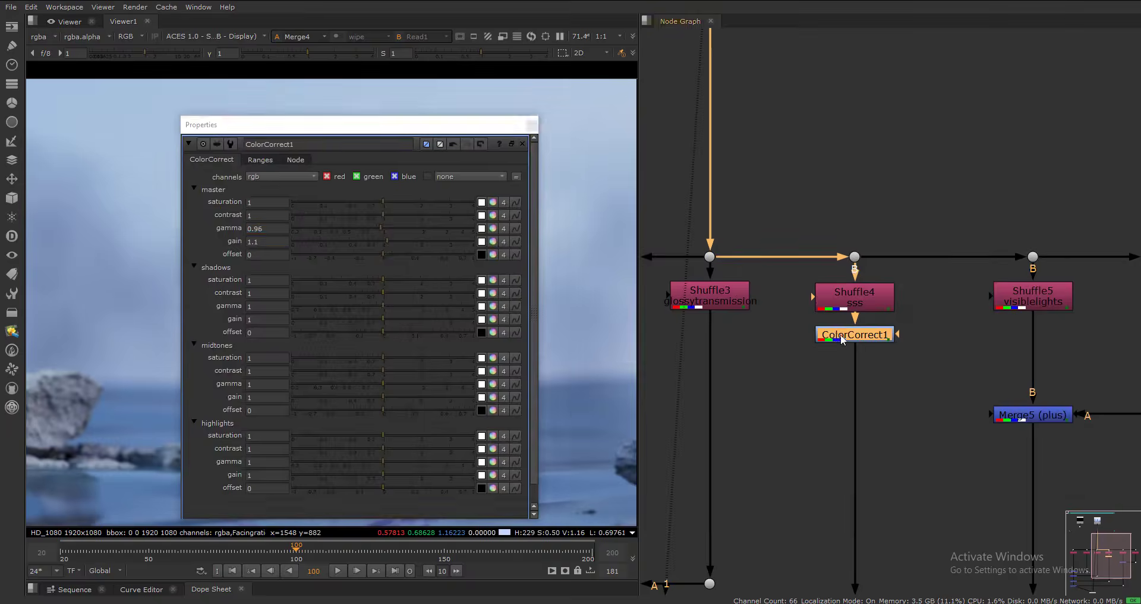
{"action": "key", "text": "1"}
{"action": "left_click_drag", "start_coordinate": [394, 126], "coordinate": [889, 91]}
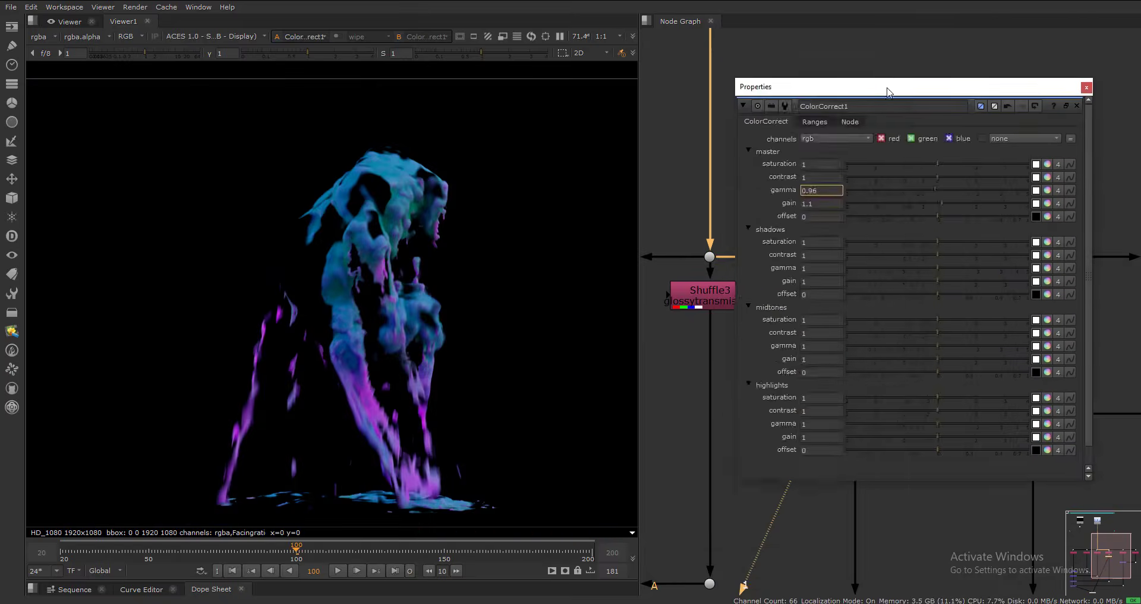
{"action": "left_click", "coordinate": [1047, 349]}
{"action": "double_click", "coordinate": [800, 109]}
{"action": "type", "text": "-0.15"}
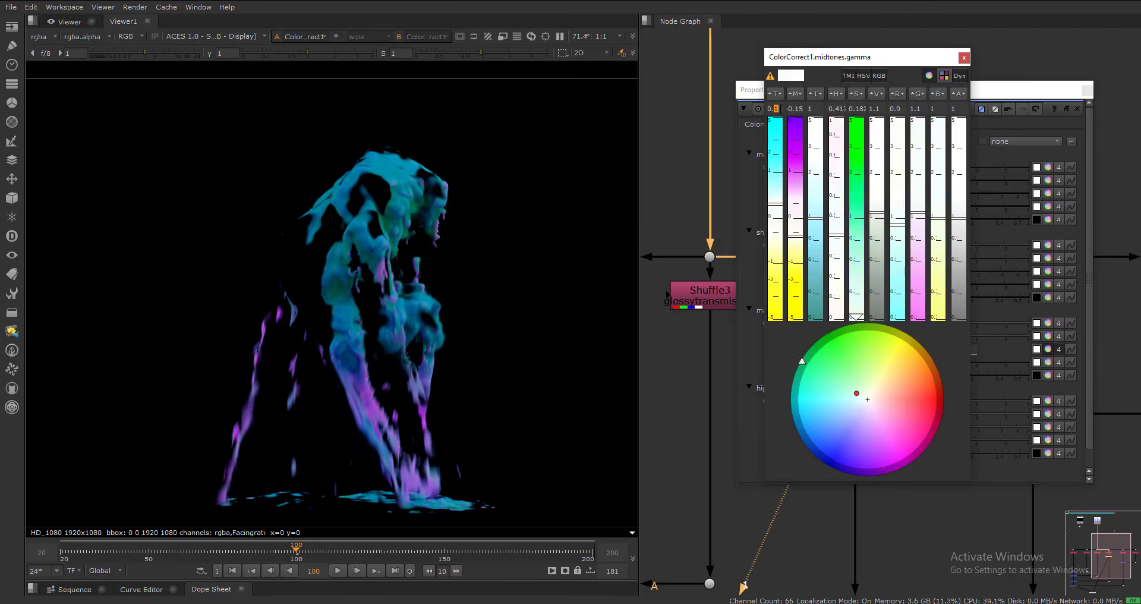
{"action": "left_click", "coordinate": [965, 58]}
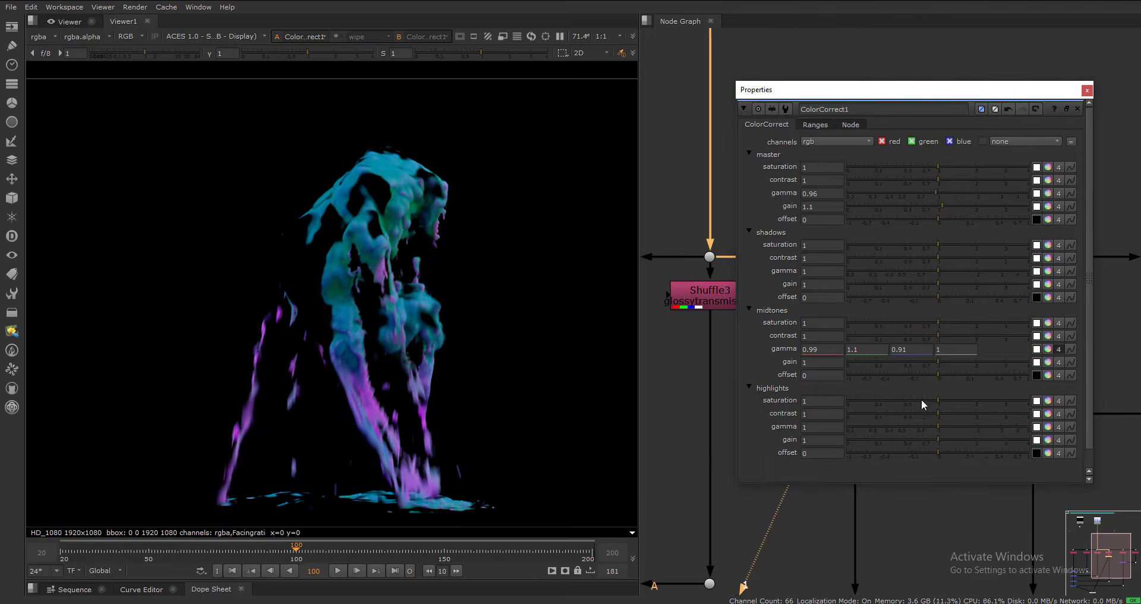
{"action": "left_click_drag", "start_coordinate": [940, 454], "coordinate": [1078, 448]}
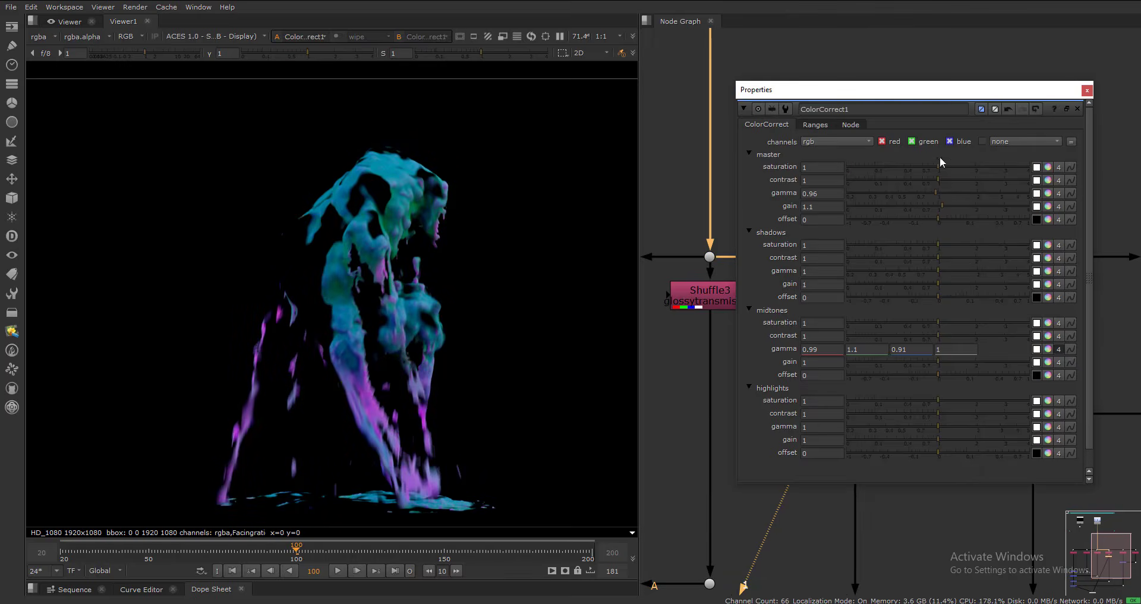
- Compare the final plus Merge with the sss ColorCorrect disabled and enabled
{"action": "left_click", "coordinate": [1088, 91]}
{"action": "key", "text": "2"}
{"action": "scroll", "coordinate": [830, 298], "scroll_direction": "down", "scroll_amount": 6}
{"action": "scroll", "coordinate": [686, 489], "scroll_direction": "up", "scroll_amount": 4}
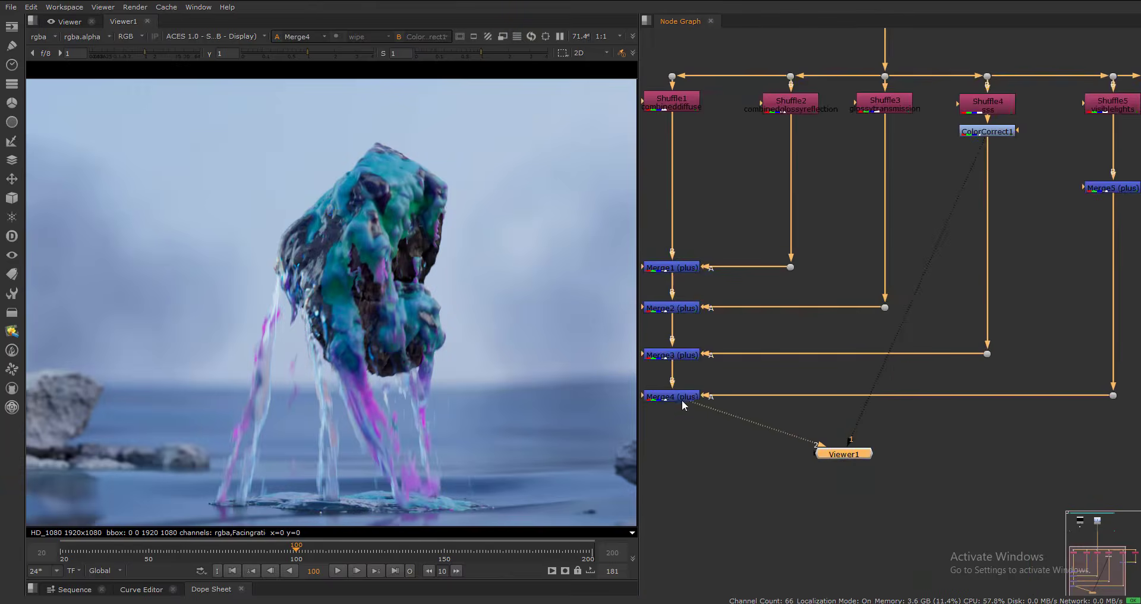
{"action": "scroll", "coordinate": [774, 421], "scroll_direction": "down", "scroll_amount": 3}
{"action": "scroll", "coordinate": [918, 300], "scroll_direction": "up", "scroll_amount": 4}
{"action": "left_click", "coordinate": [916, 292]}
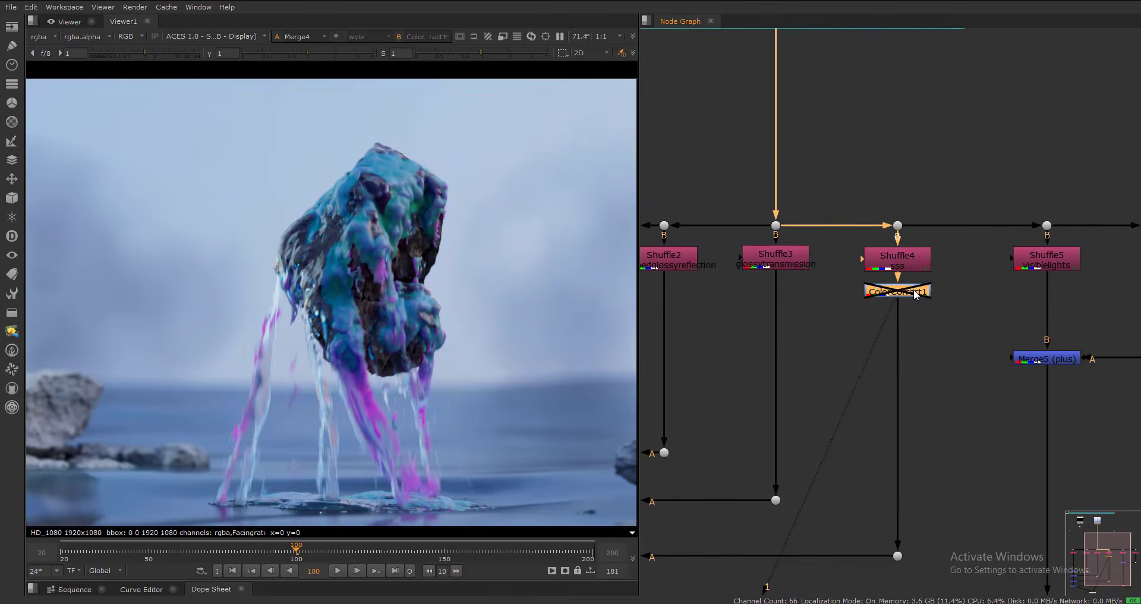
{"action": "key", "text": "d"}
{"action": "key", "text": "f"}
- Compare the glossytransmission Shuffle with the sss ColorCorrect in the viewer
{"action": "middle_click_drag", "start_coordinate": [979, 322], "coordinate": [1015, 357]}
{"action": "left_click", "coordinate": [811, 293]}
{"action": "key", "text": "1"}
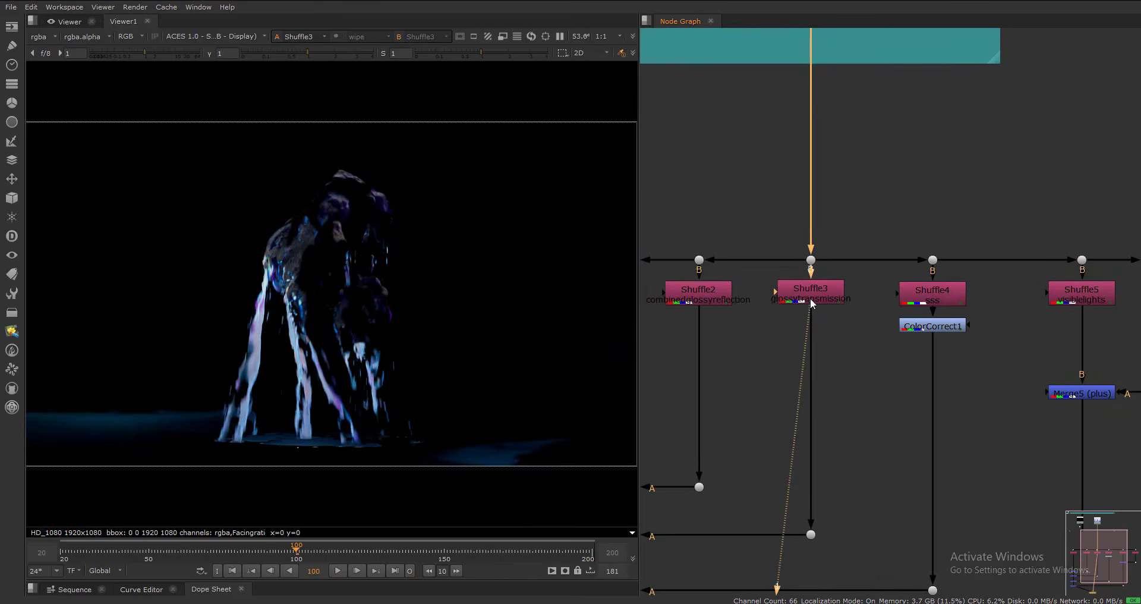
{"action": "scroll", "coordinate": [814, 306], "scroll_direction": "up", "scroll_amount": 3}
{"action": "left_click", "coordinate": [986, 336]}
{"action": "key", "text": "1"}
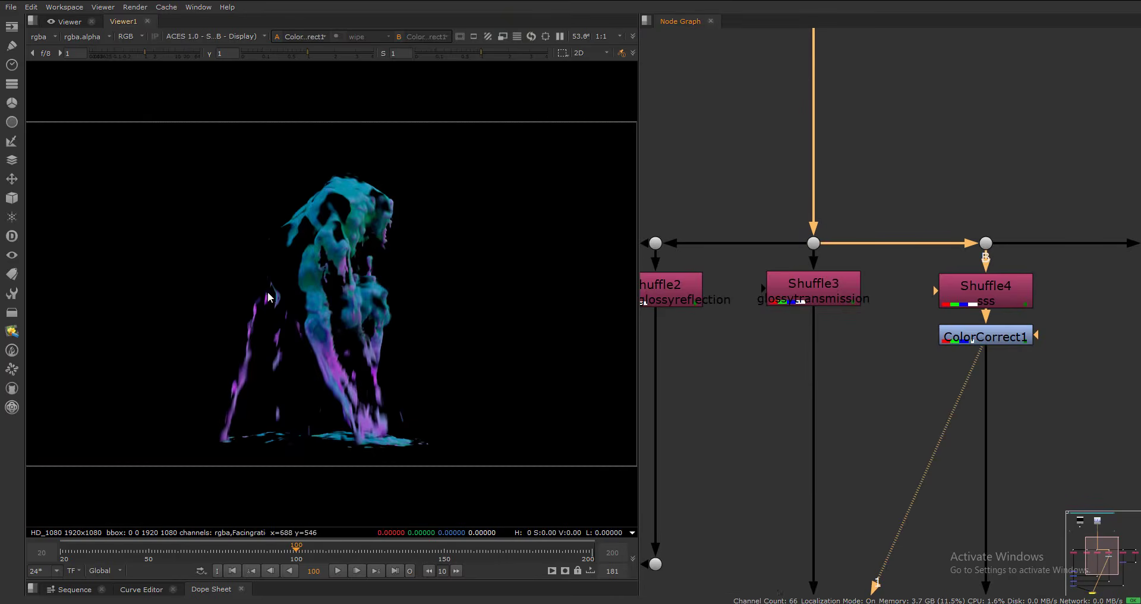
{"action": "left_click", "coordinate": [793, 288]}
{"action": "key", "text": "1"}
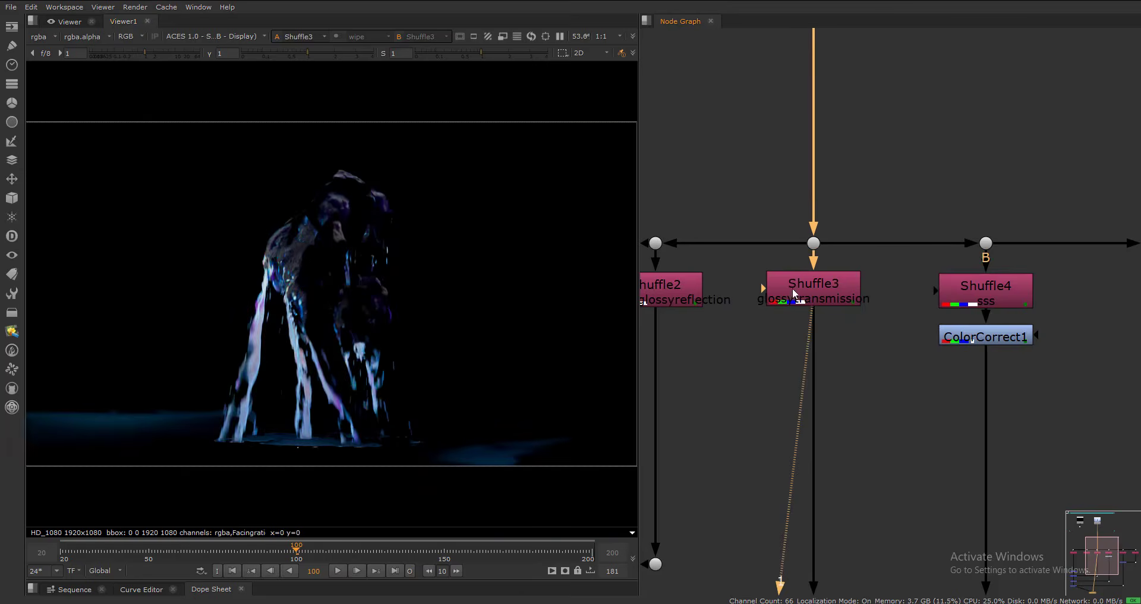
- Inspect the glossytransmission pass with a temporary viewer gamma change, and reset the viewer gamma
{"action": "key", "text": "f"}
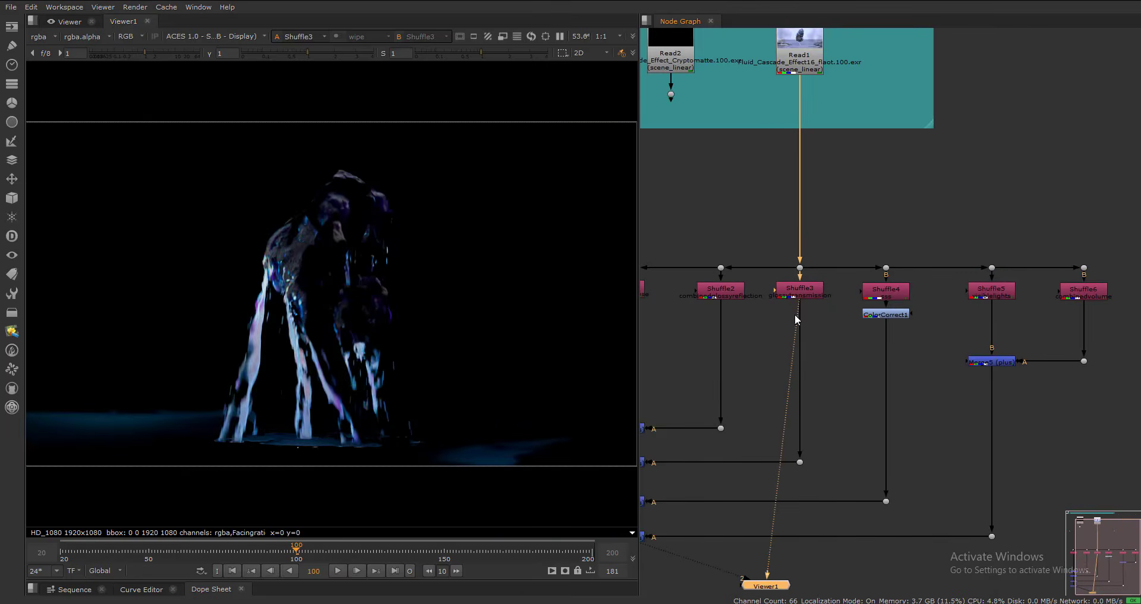
{"action": "left_click", "coordinate": [181, 54]}
{"action": "left_click_drag", "start_coordinate": [181, 54], "coordinate": [168, 54]}
{"action": "left_click", "coordinate": [168, 55], "text": "ctrl"}
- Insert a ColorCorrect node below the glossytransmission Shuffle and show the final plus Merge in the viewer
{"action": "scroll", "coordinate": [800, 292], "scroll_direction": "up", "scroll_amount": 3}
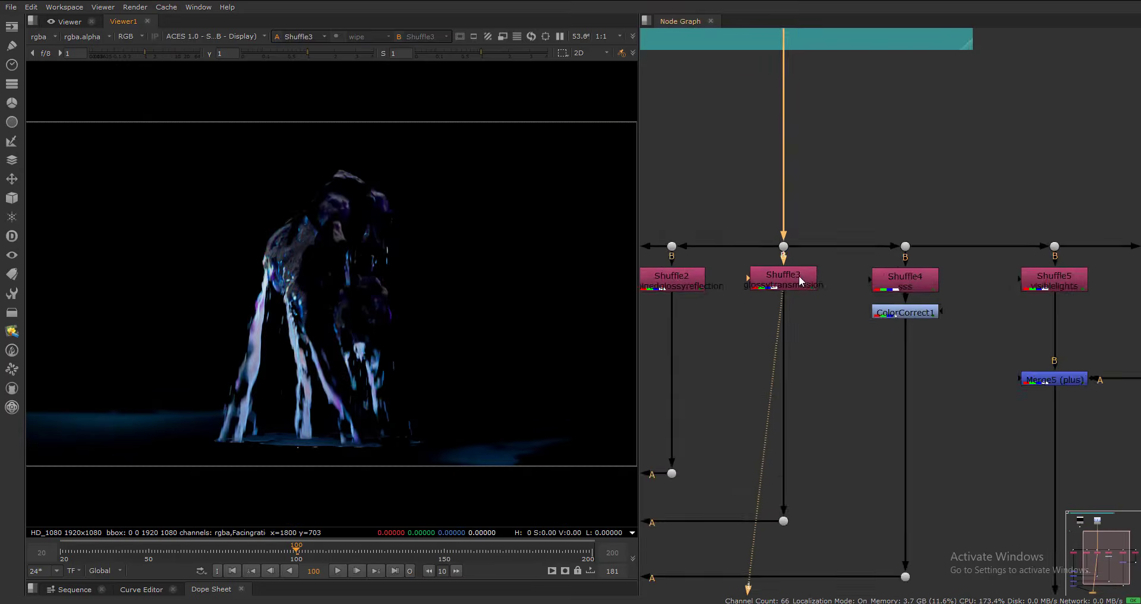
{"action": "left_click", "coordinate": [797, 294]}
{"action": "key", "text": "c"}
{"action": "left_click_drag", "start_coordinate": [818, 314], "coordinate": [818, 324]}
{"action": "left_click", "coordinate": [862, 368]}
{"action": "key", "text": "2"}
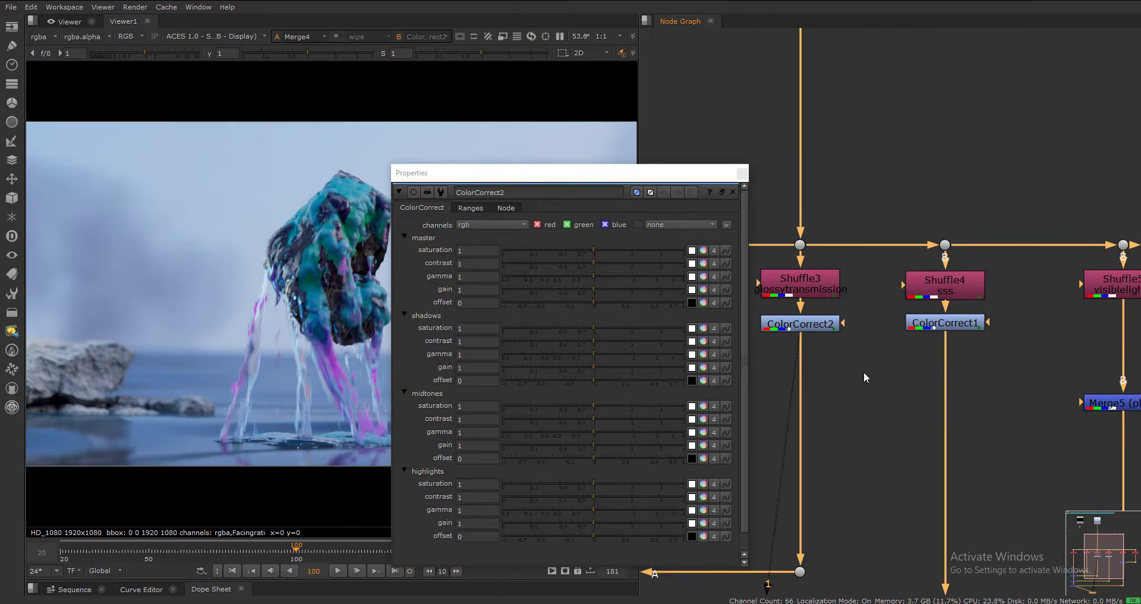
- Try lowering the master gain of the glossytransmission ColorCorrect while viewing the final Merge
{"action": "scroll", "coordinate": [866, 374], "scroll_direction": "down", "scroll_amount": 7}
{"action": "scroll", "coordinate": [849, 391], "scroll_direction": "up", "scroll_amount": 4}
{"action": "left_click", "coordinate": [840, 382]}
{"action": "middle_click_drag", "start_coordinate": [974, 199], "coordinate": [897, 301]}
{"action": "scroll", "coordinate": [898, 300], "scroll_direction": "up", "scroll_amount": 3}
{"action": "left_click", "coordinate": [902, 297]}
{"action": "left_click_drag", "start_coordinate": [597, 173], "coordinate": [913, 56]}
{"action": "left_click_drag", "start_coordinate": [910, 173], "coordinate": [704, 169]}
{"action": "left_click", "coordinate": [1058, 58]}
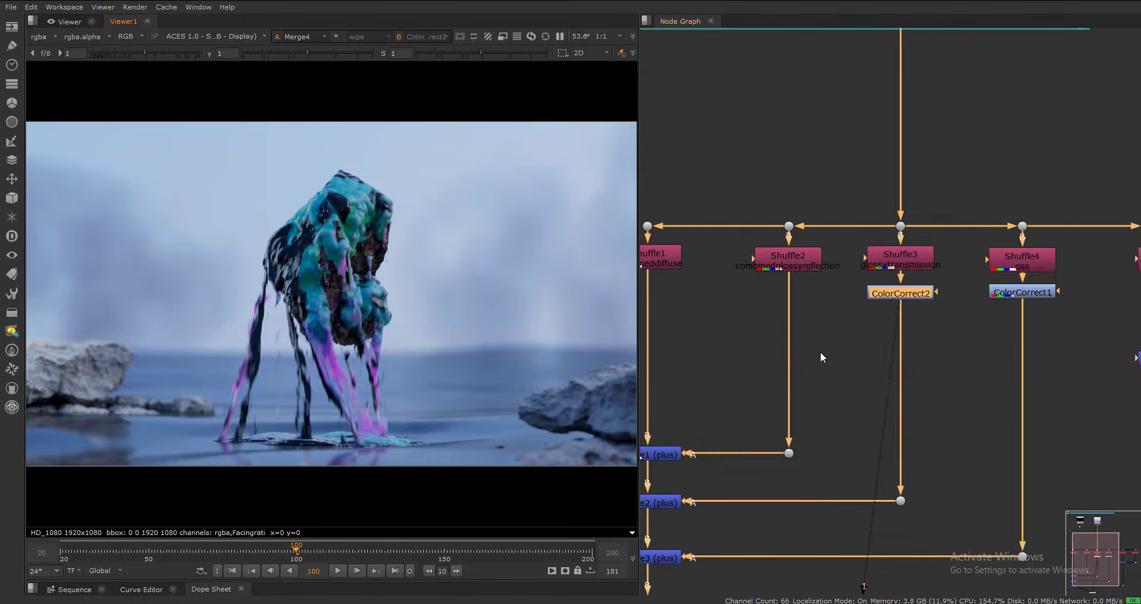
- Reset the master gain of the glossytransmission ColorCorrect to its default
{"action": "double_click", "coordinate": [893, 291]}
{"action": "left_click", "coordinate": [837, 175], "text": "ctrl"}
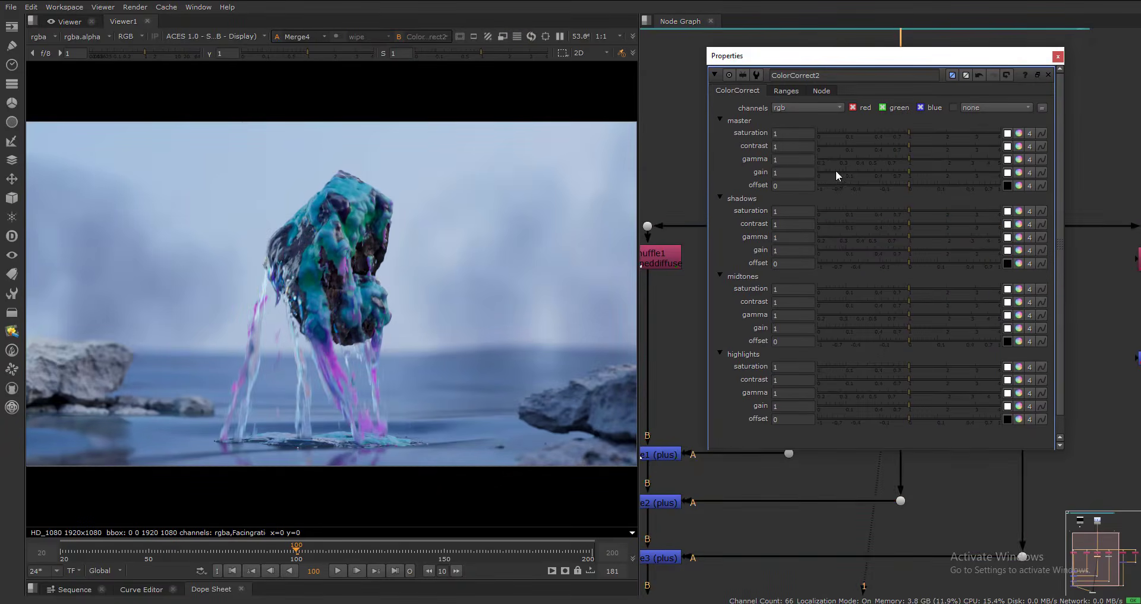
{"action": "left_click", "coordinate": [1058, 58]}
- Create a Cryptomatte node in the empty area below the Render backdrop
{"action": "scroll", "coordinate": [815, 268], "scroll_direction": "up", "scroll_amount": 3}
{"action": "key", "text": "Tab"}
{"action": "type", "text": "cret"}
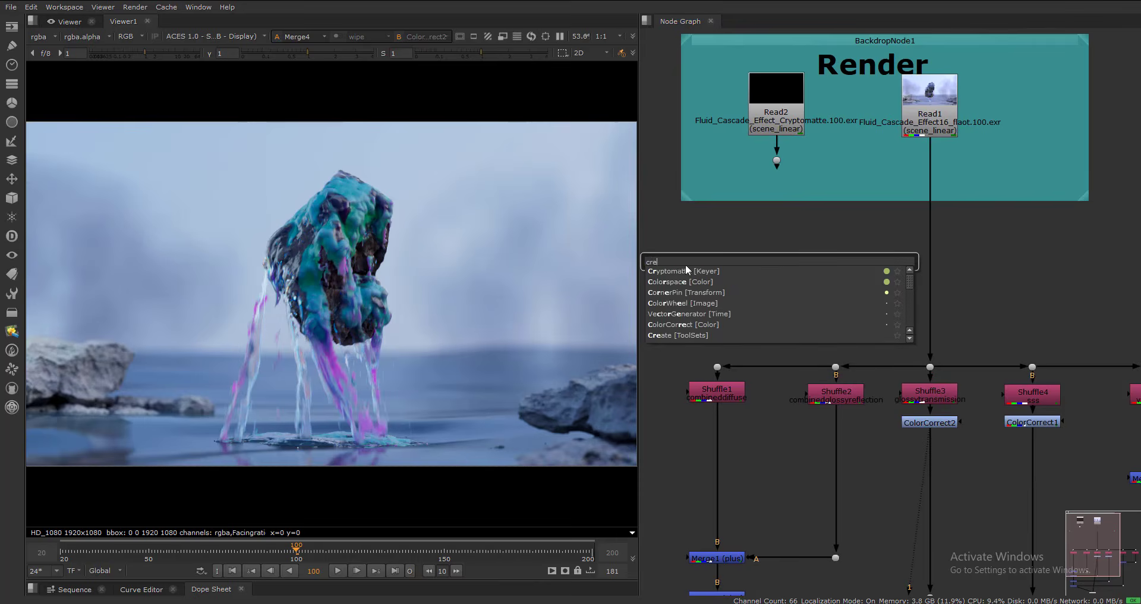
{"action": "key", "text": "BackSpace"}
{"action": "key", "text": "BackSpace"}
{"action": "key", "text": "BackSpace"}
{"action": "type", "text": "ry"}
{"action": "key", "text": "Return"}
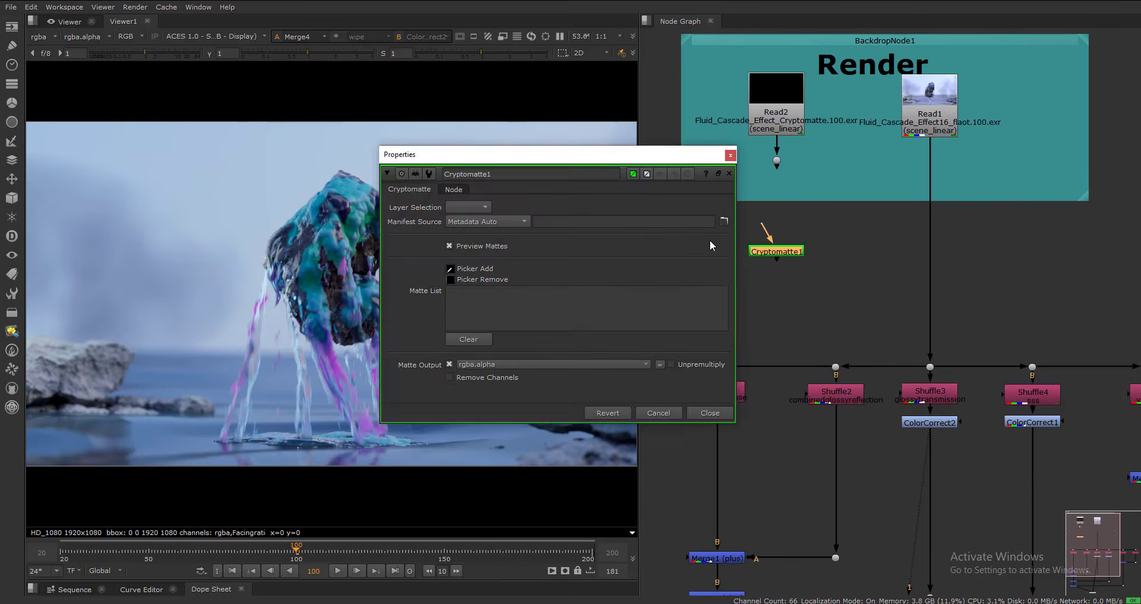
- View the Cryptomatte node fed by the Cryptomatte Read and pick the /materials/Fluid_Surface matte from the CryptoMaterial layer
{"action": "key", "text": "1"}
{"action": "left_click_drag", "start_coordinate": [644, 160], "coordinate": [930, 119]}
{"action": "left_click", "coordinate": [737, 228]}
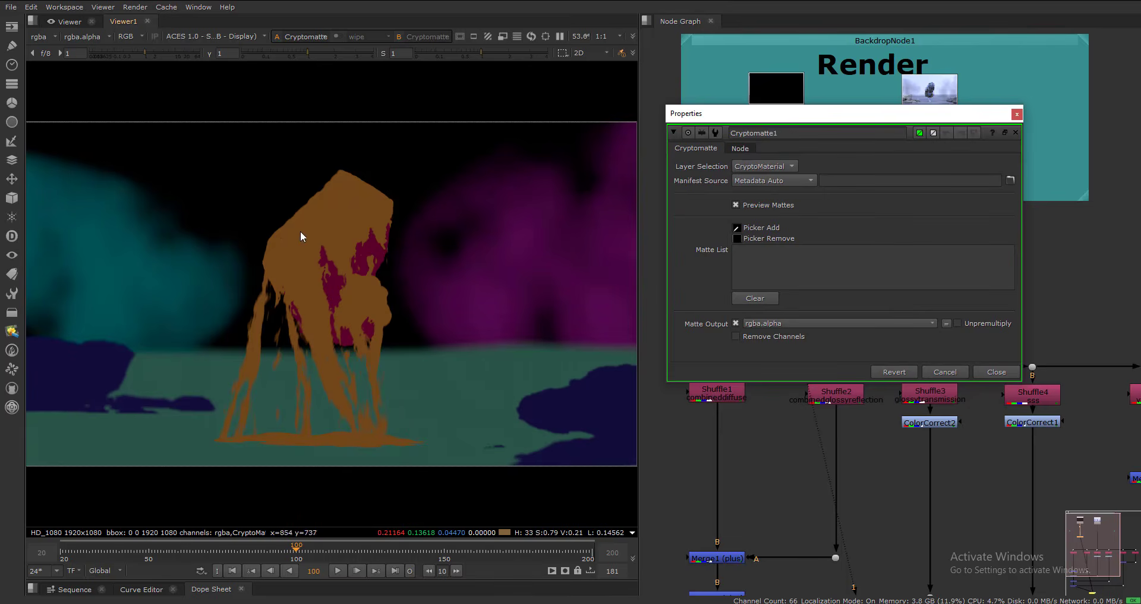
{"action": "left_click", "coordinate": [325, 224], "text": "ctrl"}
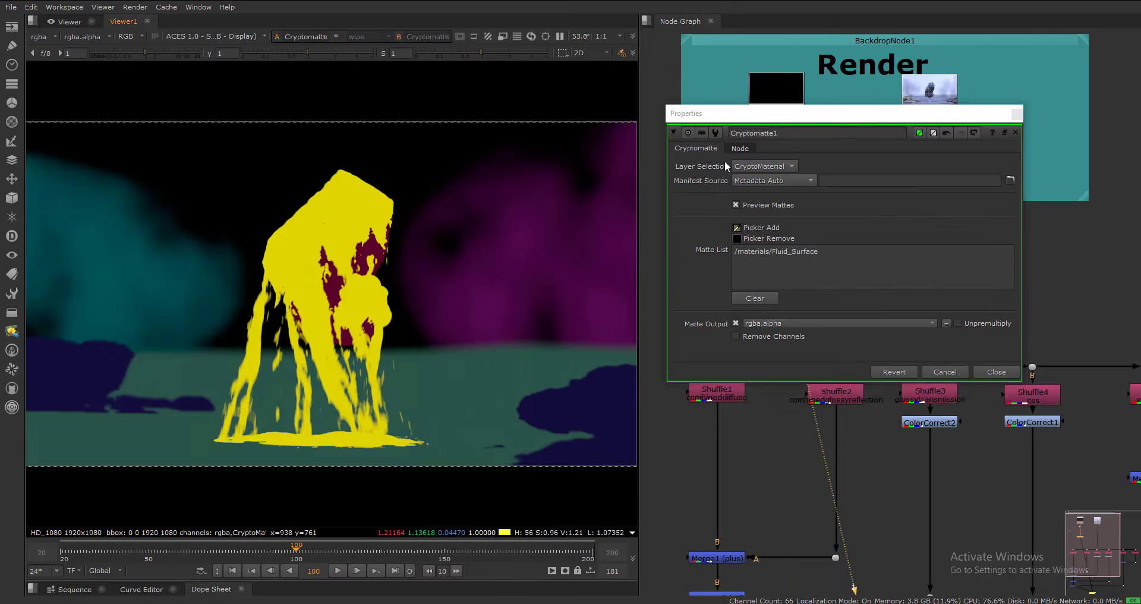
- Hide the Cryptomatte node's input connection and close its properties
{"action": "left_click", "coordinate": [741, 149]}
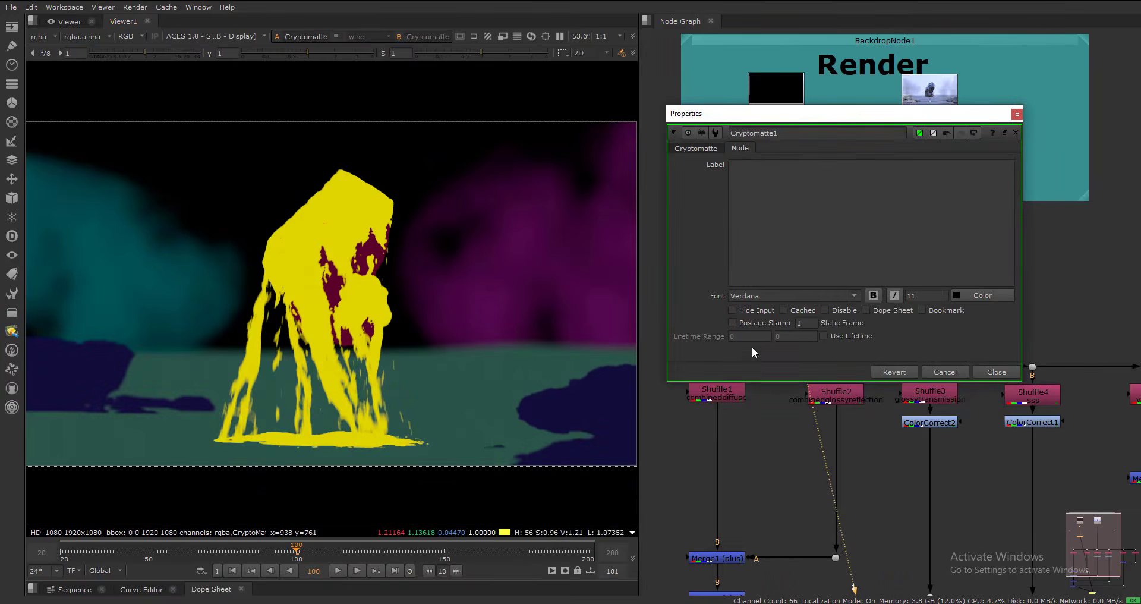
{"action": "left_click", "coordinate": [703, 152]}
{"action": "left_click", "coordinate": [997, 372]}
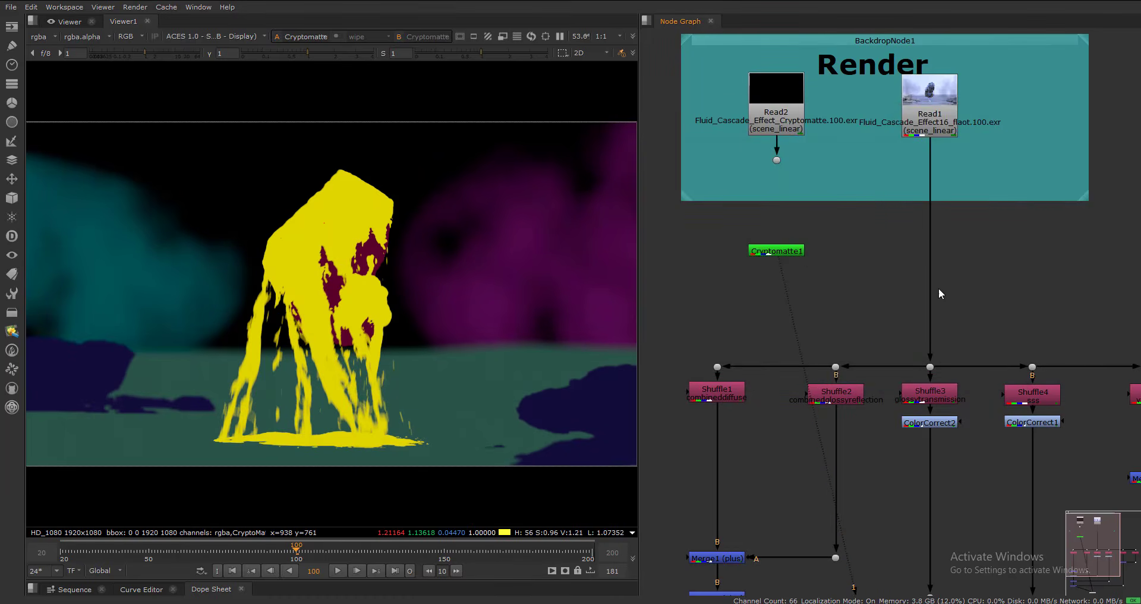
- Place the Cryptomatte node beside the glossytransmission ColorCorrect and connect it as that node's mask
{"action": "left_click_drag", "start_coordinate": [784, 252], "coordinate": [989, 493]}
{"action": "middle_click_drag", "start_coordinate": [1006, 441], "coordinate": [940, 405]}
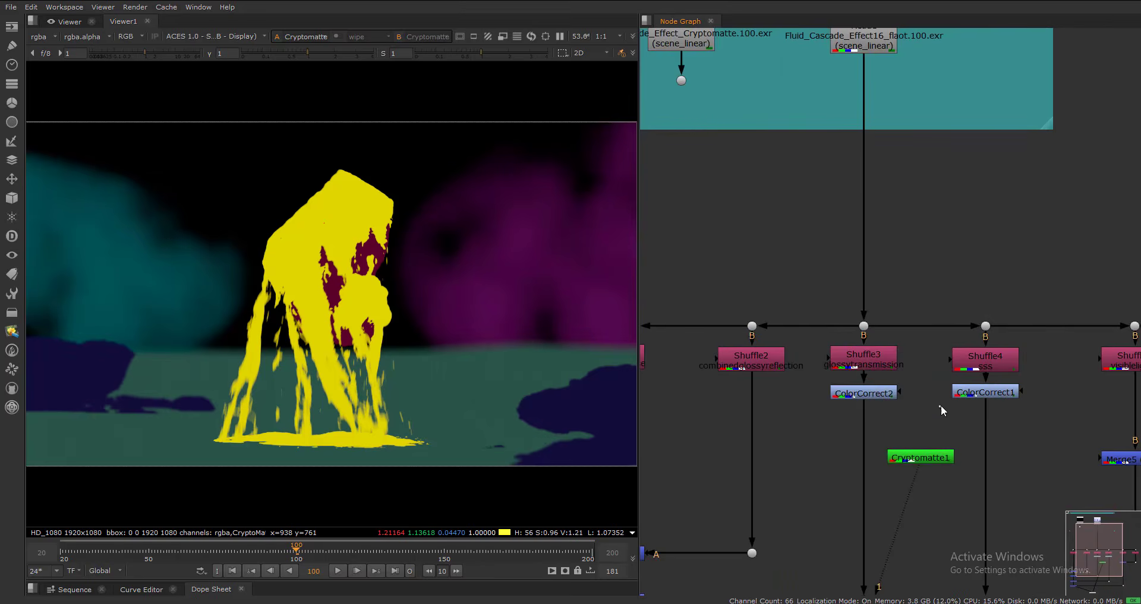
{"action": "left_click_drag", "start_coordinate": [868, 425], "coordinate": [867, 428]}
{"action": "key", "text": "1"}
{"action": "left_click_drag", "start_coordinate": [904, 453], "coordinate": [890, 387]}
{"action": "left_click_drag", "start_coordinate": [899, 427], "coordinate": [923, 394]}
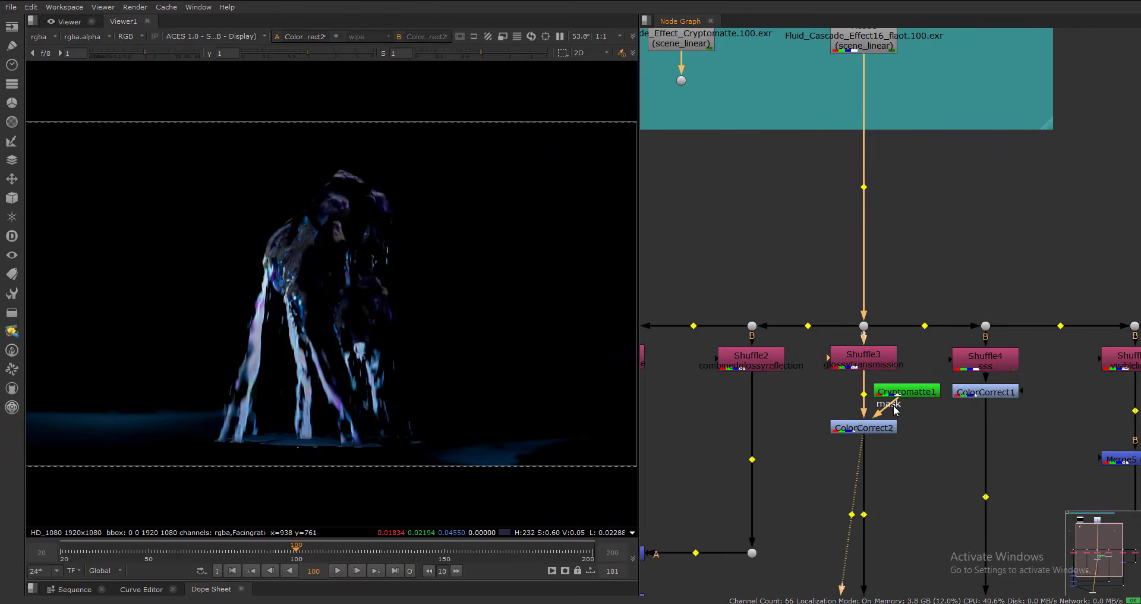
{"action": "left_click", "coordinate": [890, 407], "text": "ctrl"}
{"action": "left_click_drag", "start_coordinate": [917, 429], "coordinate": [907, 433]}
- While viewing the final Merge, set the glossytransmission ColorCorrect's master gain to 1.2 and highlights gain to 4
{"action": "scroll", "coordinate": [908, 430], "scroll_direction": "down", "scroll_amount": 3}
{"action": "middle_click_drag", "start_coordinate": [909, 431], "coordinate": [812, 334]}
{"action": "left_click", "coordinate": [739, 442]}
{"action": "key", "text": "2"}
{"action": "scroll", "coordinate": [875, 266], "scroll_direction": "up", "scroll_amount": 4}
{"action": "double_click", "coordinate": [829, 350]}
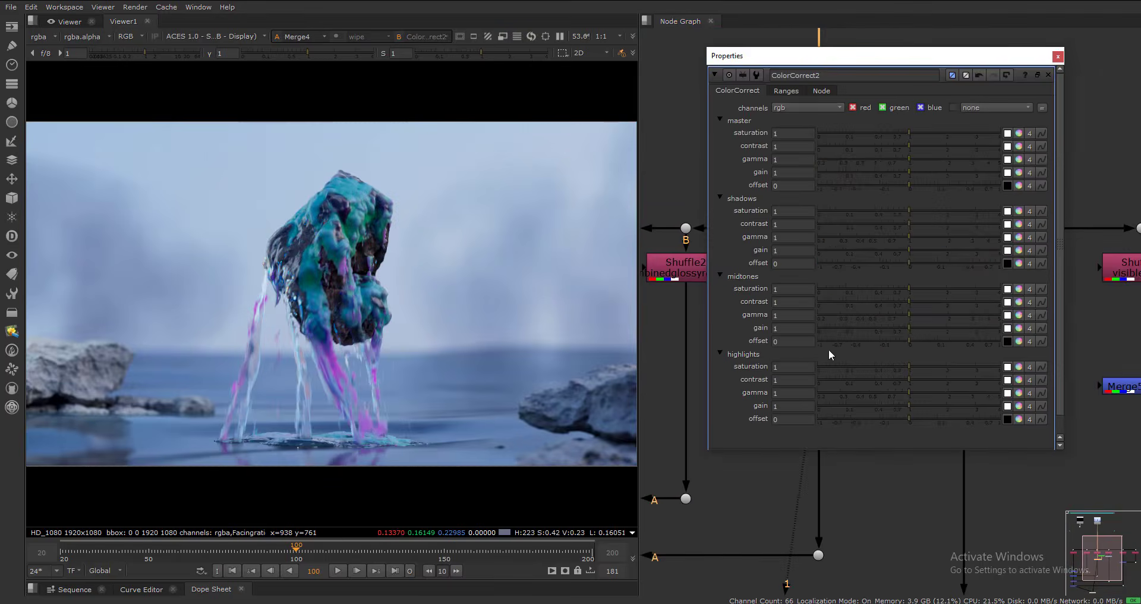
{"action": "left_click_drag", "start_coordinate": [879, 171], "coordinate": [909, 173]}
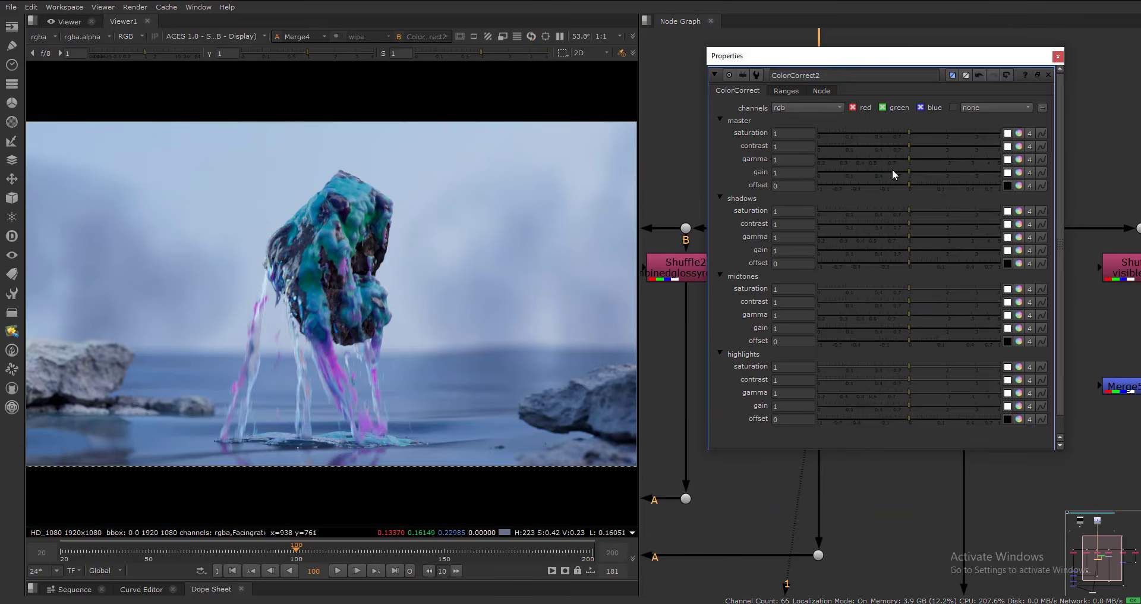
{"action": "double_click", "coordinate": [786, 171]}
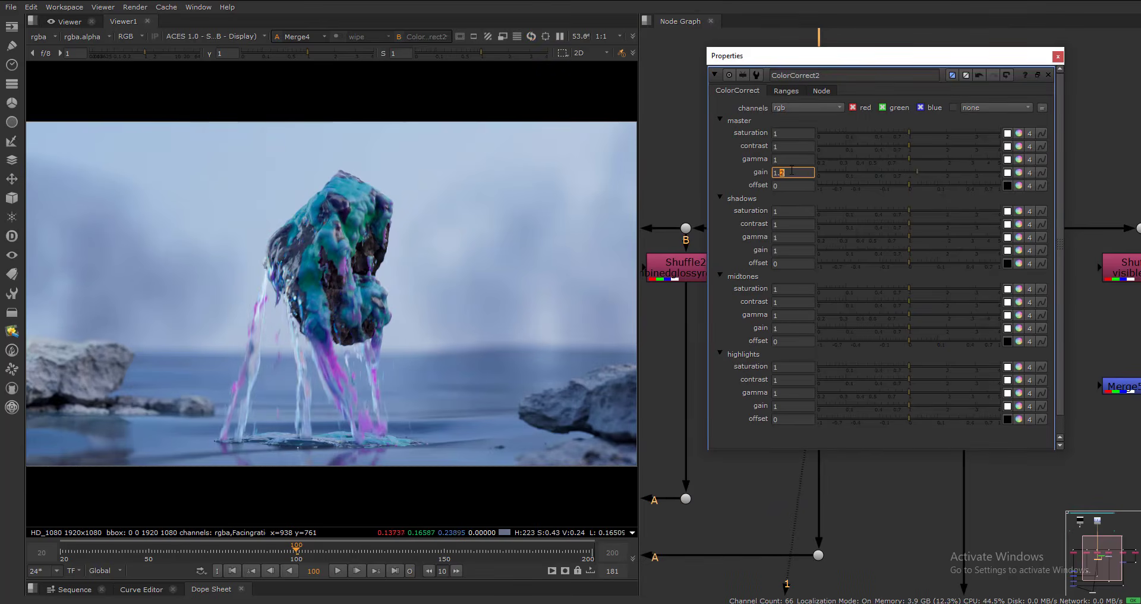
{"action": "type", "text": "1.2"}
{"action": "left_click_drag", "start_coordinate": [914, 410], "coordinate": [1075, 411]}
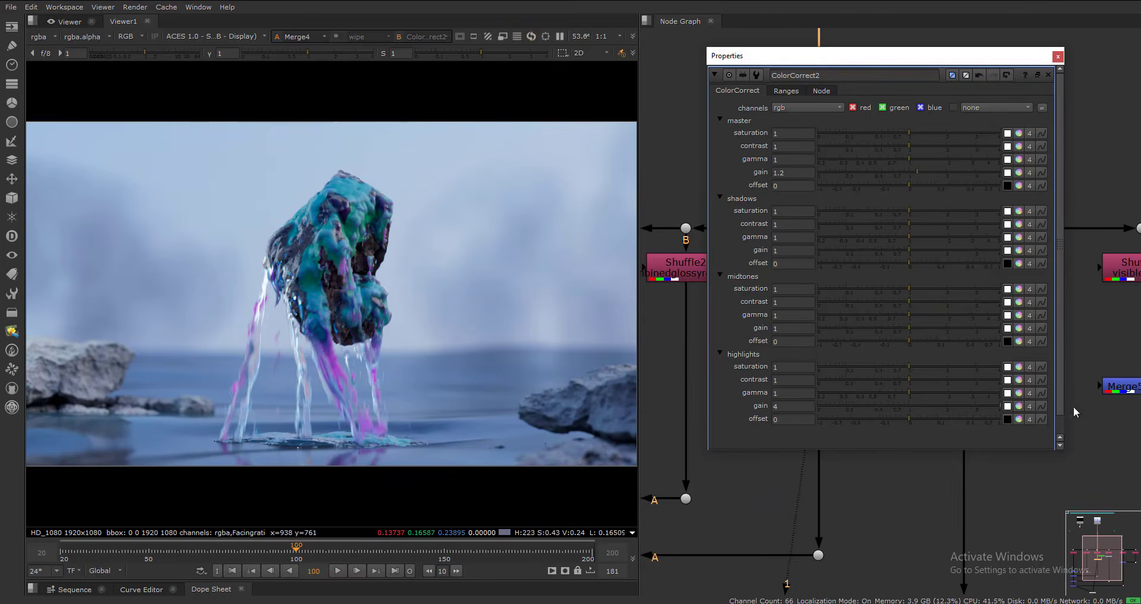
- Set the glossytransmission ColorCorrect's highlights gain to 1.4, inspect the rock and fluid up close, and close its properties
{"action": "left_click_drag", "start_coordinate": [932, 406], "coordinate": [909, 407]}
{"action": "type", "text": ".4"}
{"action": "key", "text": "Return"}
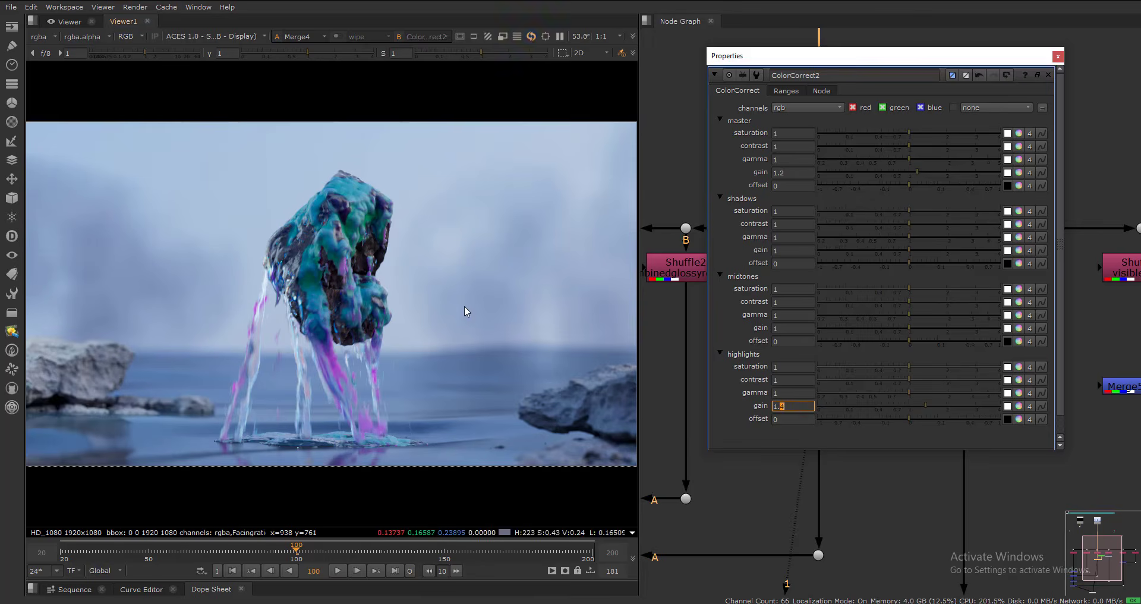
{"action": "middle_click_drag", "start_coordinate": [489, 320], "coordinate": [500, 329]}
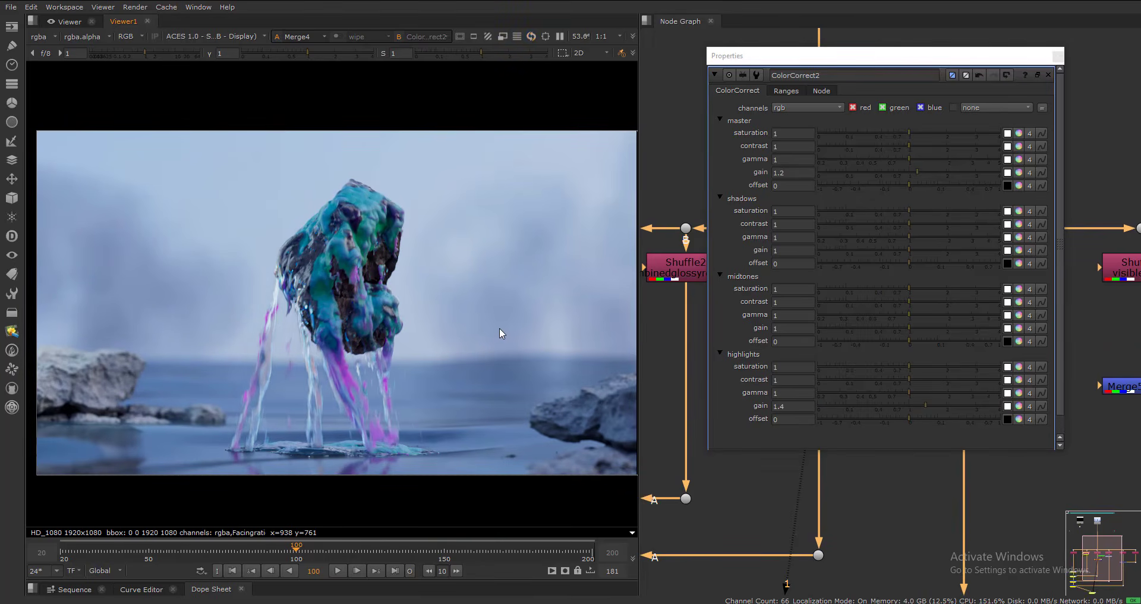
{"action": "scroll", "coordinate": [500, 327], "scroll_direction": "up", "scroll_amount": 4}
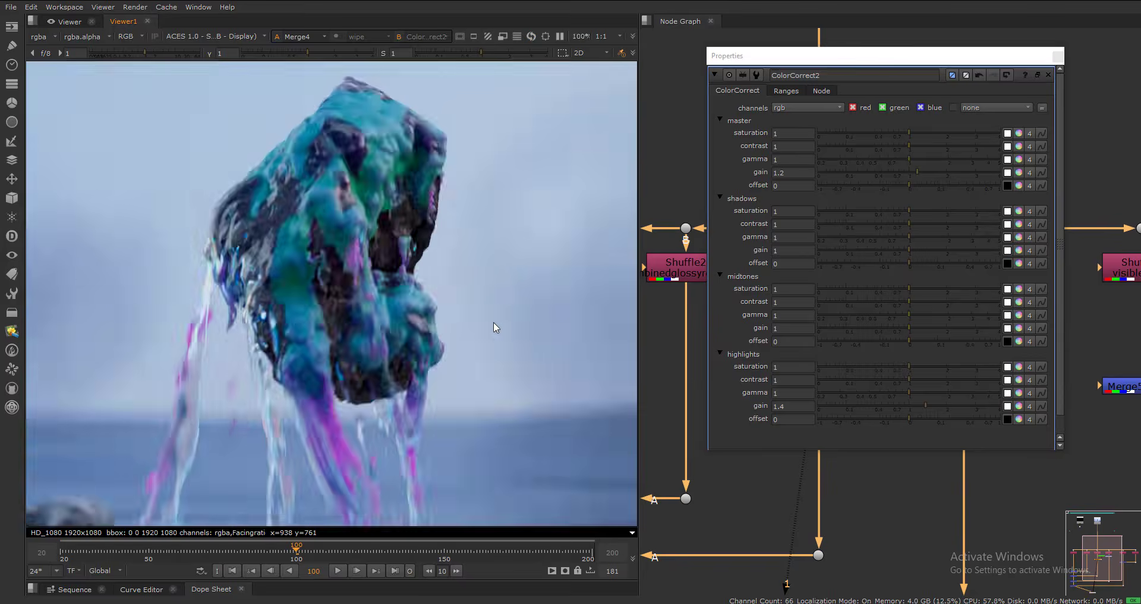
{"action": "key", "text": "f"}
{"action": "left_click", "coordinate": [1059, 55]}
- Add a second ColorCorrect node below the existing one in the glossytransmission branch and close its properties
{"action": "scroll", "coordinate": [760, 297], "scroll_direction": "down", "scroll_amount": 1}
{"action": "middle_click_drag", "start_coordinate": [760, 297], "coordinate": [856, 297]}
{"action": "left_click", "coordinate": [886, 348]}
{"action": "middle_click_drag", "start_coordinate": [879, 369], "coordinate": [871, 290]}
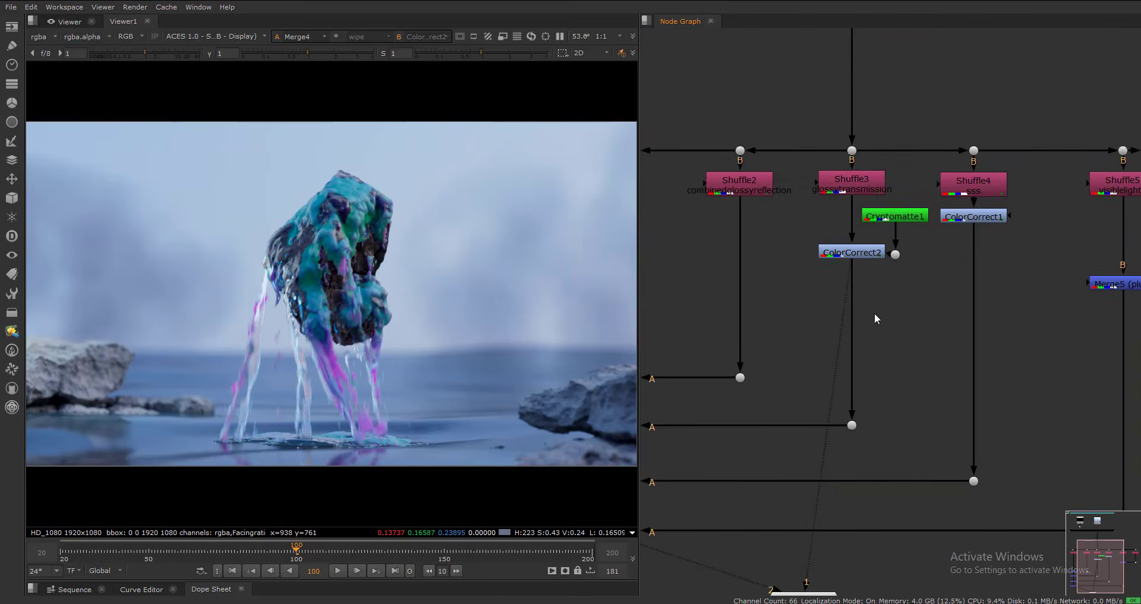
{"action": "key", "text": "c"}
{"action": "scroll", "coordinate": [885, 239], "scroll_direction": "down", "scroll_amount": 3}
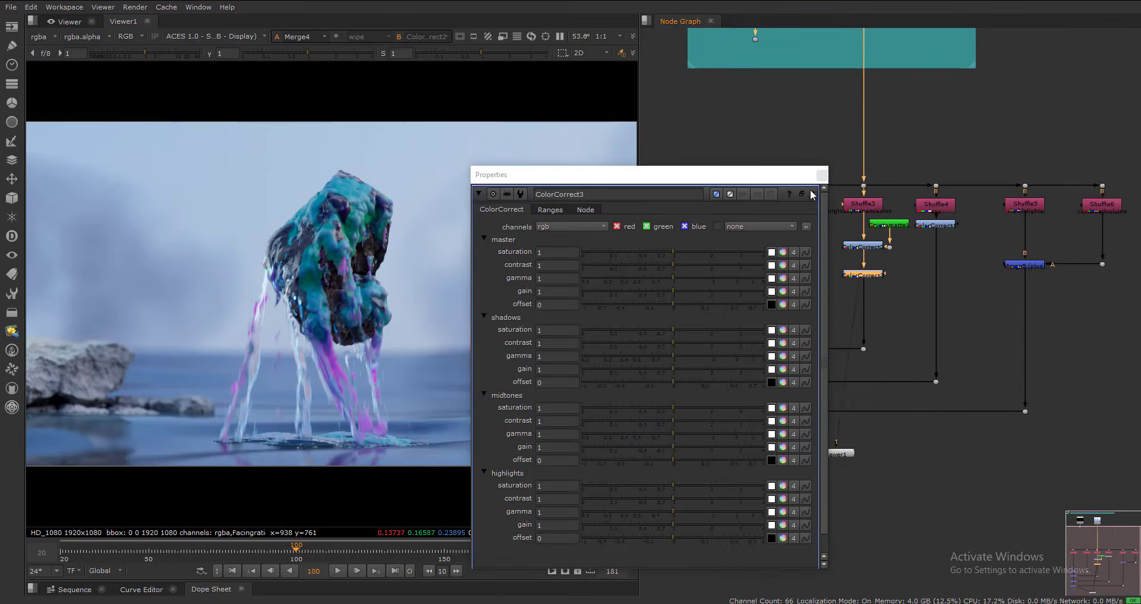
{"action": "left_click", "coordinate": [813, 194]}
- Add another Cryptomatte node below the Cryptomatte Read, connect it to the Read's dot, and view it
{"action": "middle_click_drag", "start_coordinate": [766, 119], "coordinate": [792, 297]}
{"action": "scroll", "coordinate": [788, 294], "scroll_direction": "up", "scroll_amount": 3}
{"action": "left_click", "coordinate": [778, 287]}
{"action": "key", "text": "Tab"}
{"action": "type", "text": "cr"}
{"action": "left_click", "coordinate": [712, 309]}
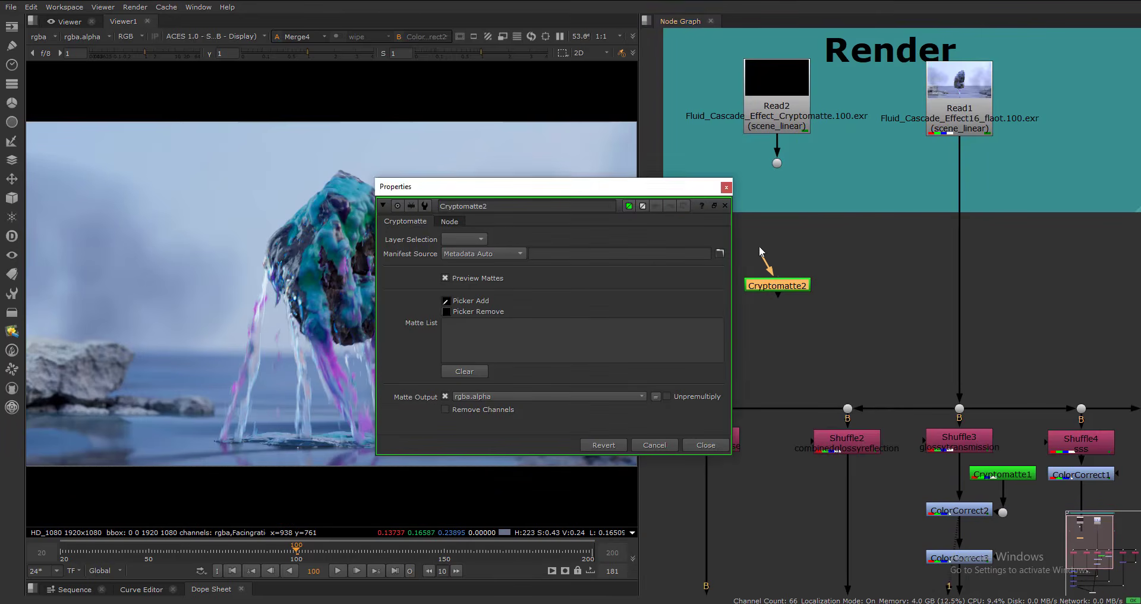
{"action": "left_click_drag", "start_coordinate": [765, 254], "coordinate": [778, 163]}
{"action": "key", "text": "1"}
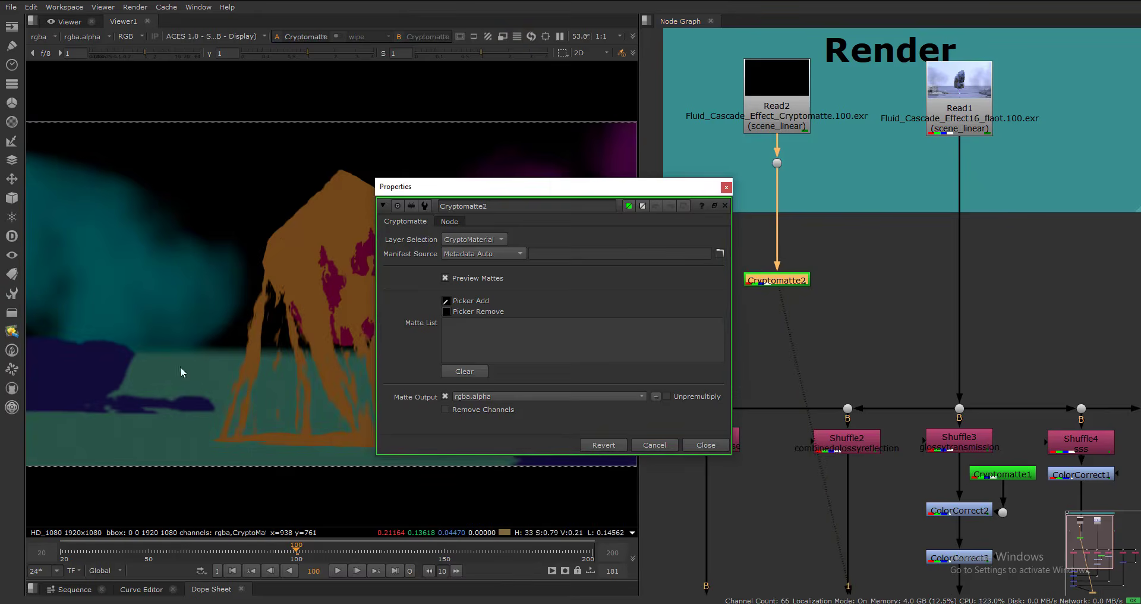
- Pick the /materials/Water matte for the new Cryptomatte node, hide its input connection, and close its properties
{"action": "left_click", "coordinate": [123, 443], "text": "ctrl"}
{"action": "left_click", "coordinate": [450, 223]}
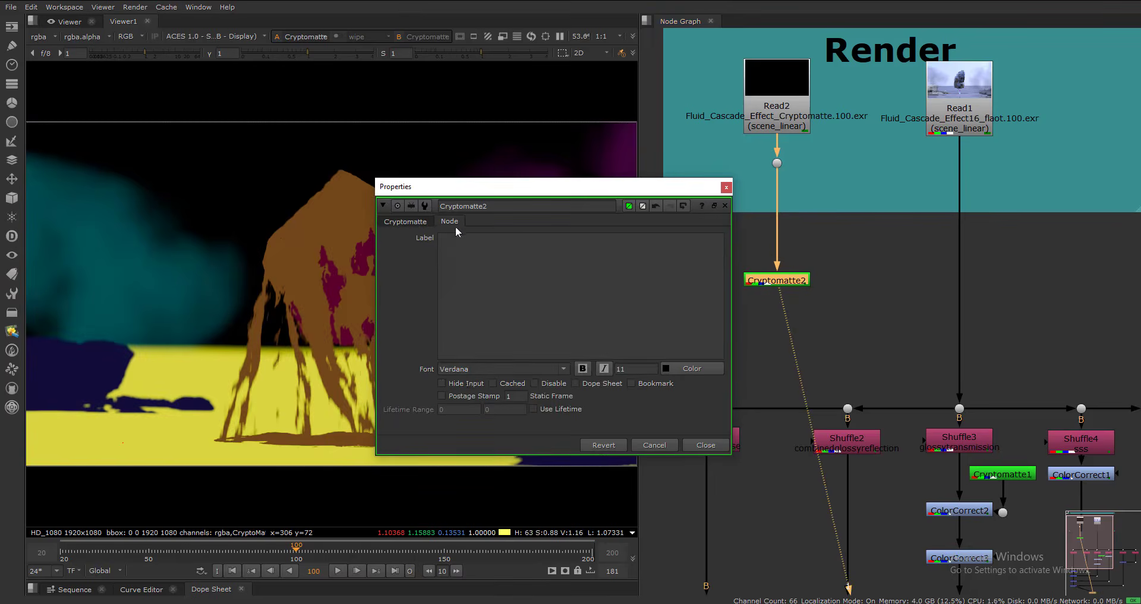
{"action": "left_click", "coordinate": [463, 384]}
{"action": "left_click", "coordinate": [406, 223]}
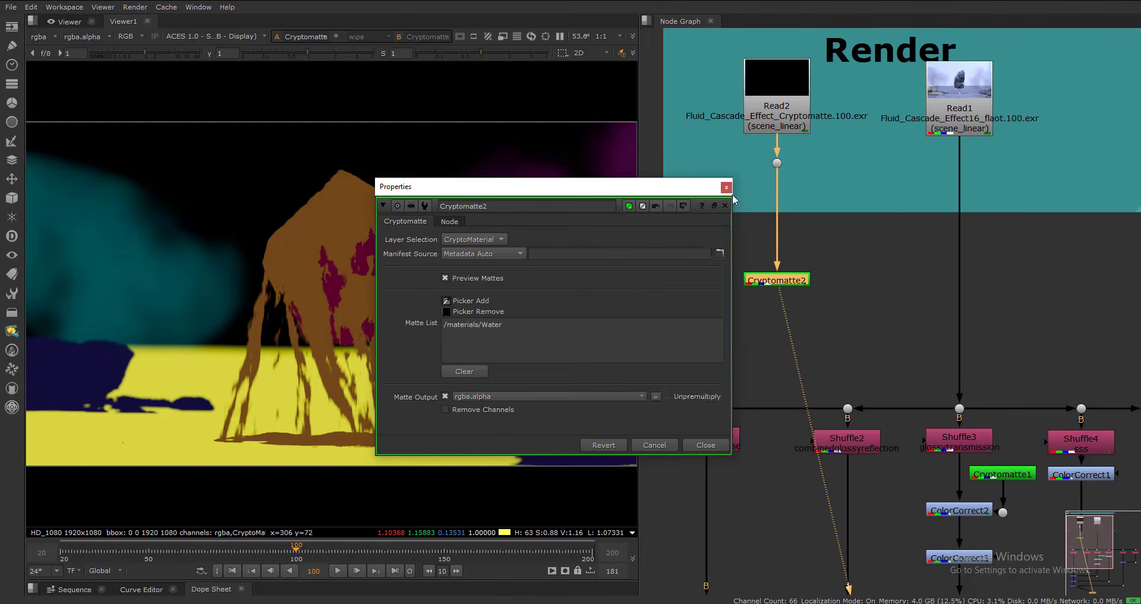
{"action": "left_click", "coordinate": [727, 188]}
- Place the water Cryptomatte beside the second glossytransmission ColorCorrect and route it through a dot as that node's mask
{"action": "scroll", "coordinate": [885, 202], "scroll_direction": "down", "scroll_amount": 4}
{"action": "middle_click_drag", "start_coordinate": [885, 202], "coordinate": [809, 142]}
{"action": "left_click_drag", "start_coordinate": [759, 179], "coordinate": [888, 309]}
{"action": "scroll", "coordinate": [877, 305], "scroll_direction": "up", "scroll_amount": 4}
{"action": "left_click_drag", "start_coordinate": [853, 329], "coordinate": [909, 355]}
{"action": "left_click", "coordinate": [854, 326], "text": "ctrl"}
{"action": "scroll", "coordinate": [853, 325], "scroll_direction": "up", "scroll_amount": 4}
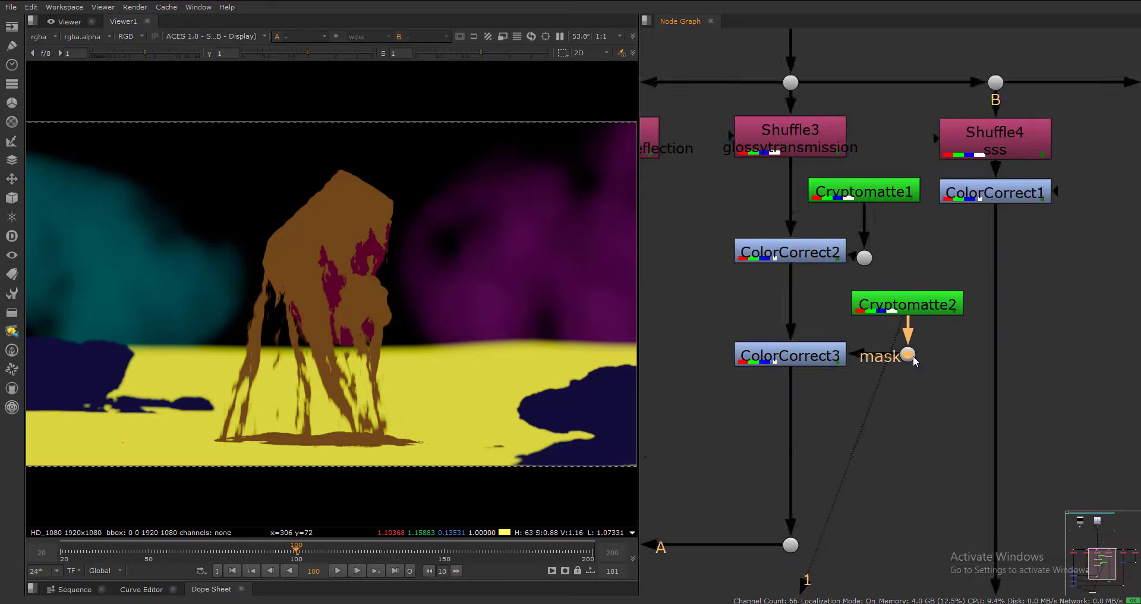
- While viewing the final Merge, try a lower master gain on the water-masked ColorCorrect and reset it to default
{"action": "left_click", "coordinate": [822, 376]}
{"action": "key", "text": "2"}
{"action": "scroll", "coordinate": [927, 401], "scroll_direction": "down", "scroll_amount": 4}
{"action": "double_click", "coordinate": [861, 380]}
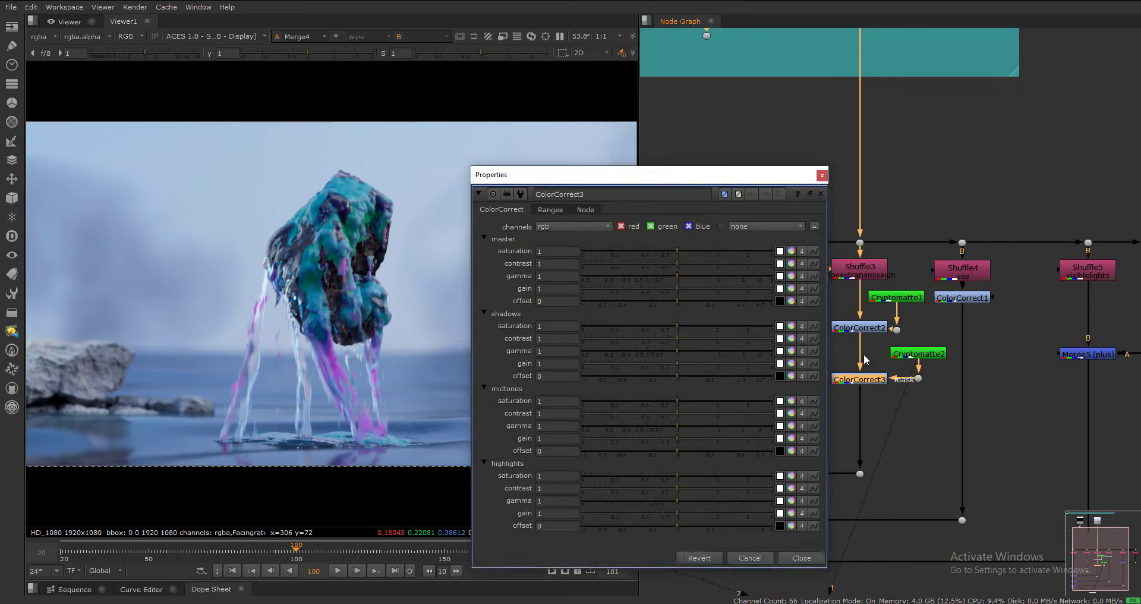
{"action": "left_click_drag", "start_coordinate": [718, 179], "coordinate": [1019, 55]}
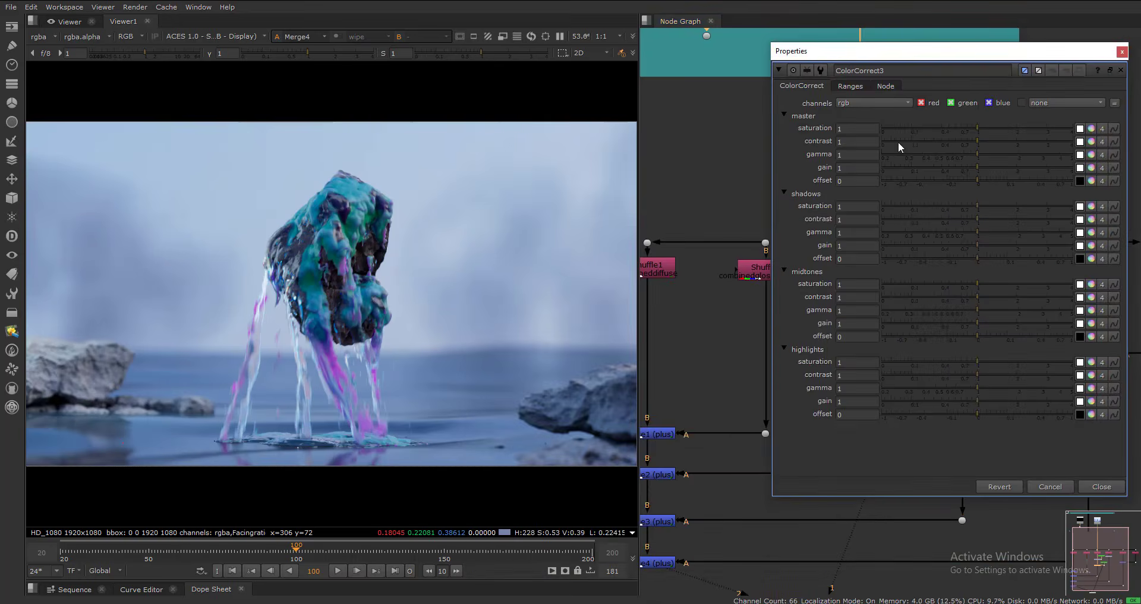
{"action": "mouse_move", "coordinate": [893, 168]}
{"action": "left_mouse_down"}
{"action": "mouse_move", "coordinate": [864, 169]}
{"action": "mouse_move", "coordinate": [1138, 172]}
{"action": "mouse_move", "coordinate": [746, 175]}
{"action": "mouse_move", "coordinate": [1138, 174]}
{"action": "mouse_move", "coordinate": [889, 175]}
{"action": "left_mouse_up"}
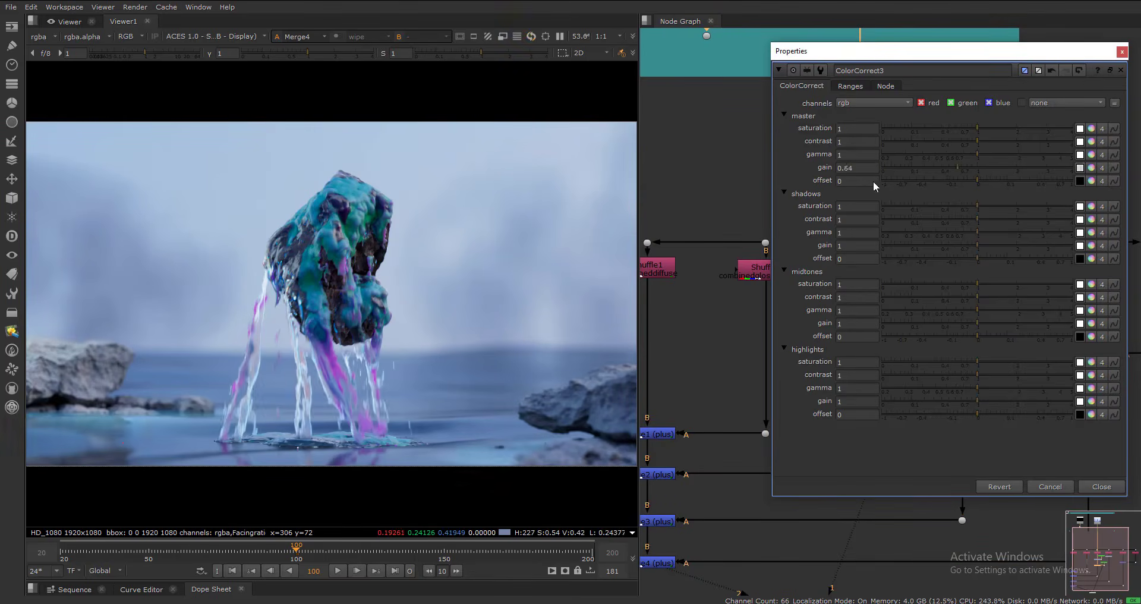
{"action": "left_click", "coordinate": [991, 171], "text": "ctrl"}
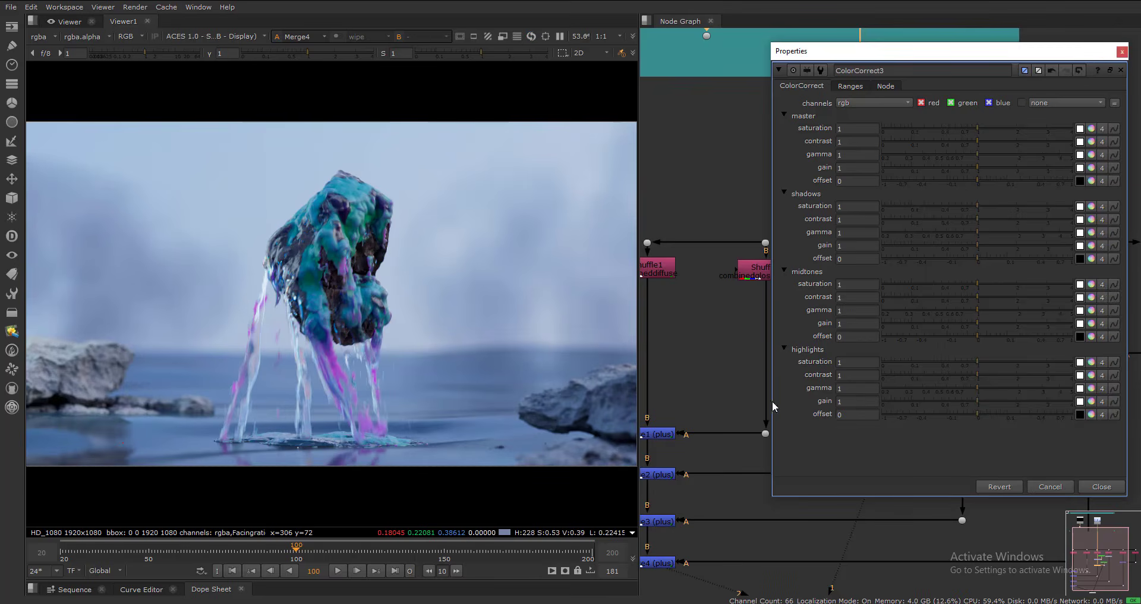
- Compare the output of the water-masked ColorCorrect with the final Merge in the viewer
{"action": "left_click", "coordinate": [1121, 50]}
{"action": "key", "text": "1"}
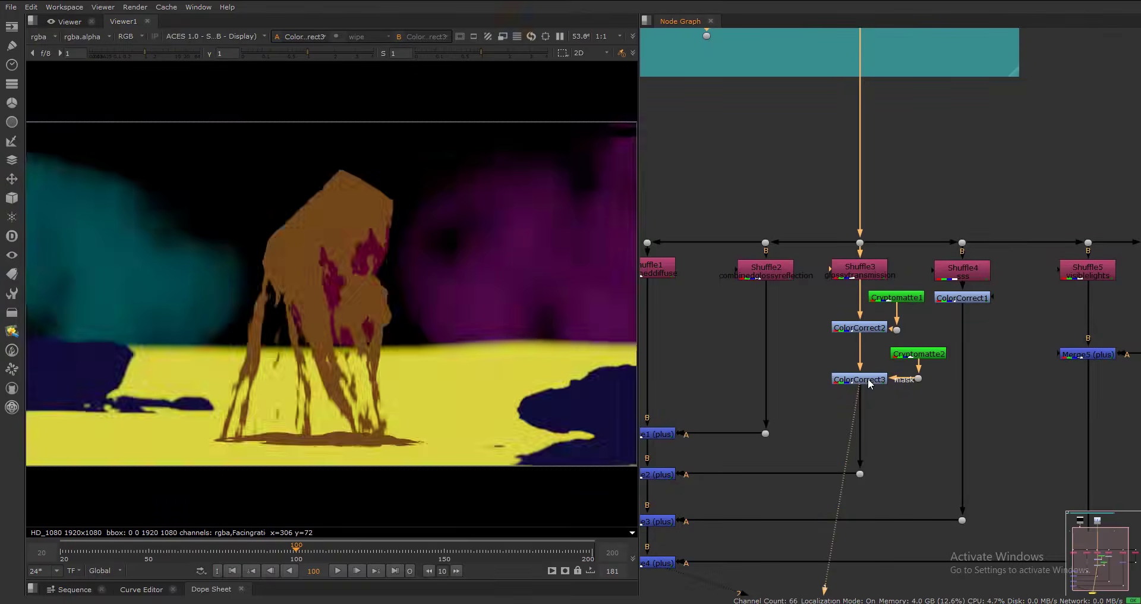
{"action": "scroll", "coordinate": [951, 356], "scroll_direction": "down", "scroll_amount": 1}
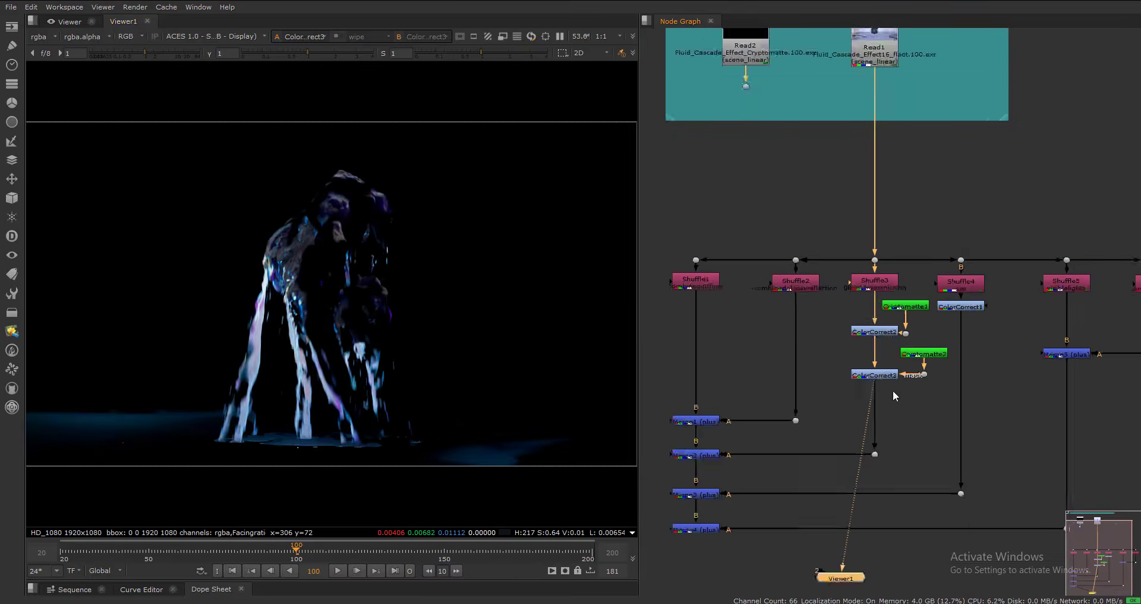
{"action": "middle_click_drag", "start_coordinate": [653, 557], "coordinate": [766, 340]}
{"action": "left_click", "coordinate": [793, 315]}
{"action": "key", "text": "1"}
- Set the water-masked glossytransmission ColorCorrect's master gain to 1.3
{"action": "middle_click_drag", "start_coordinate": [1004, 138], "coordinate": [890, 336]}
{"action": "scroll", "coordinate": [890, 335], "scroll_direction": "up", "scroll_amount": 3}
{"action": "double_click", "coordinate": [887, 371]}
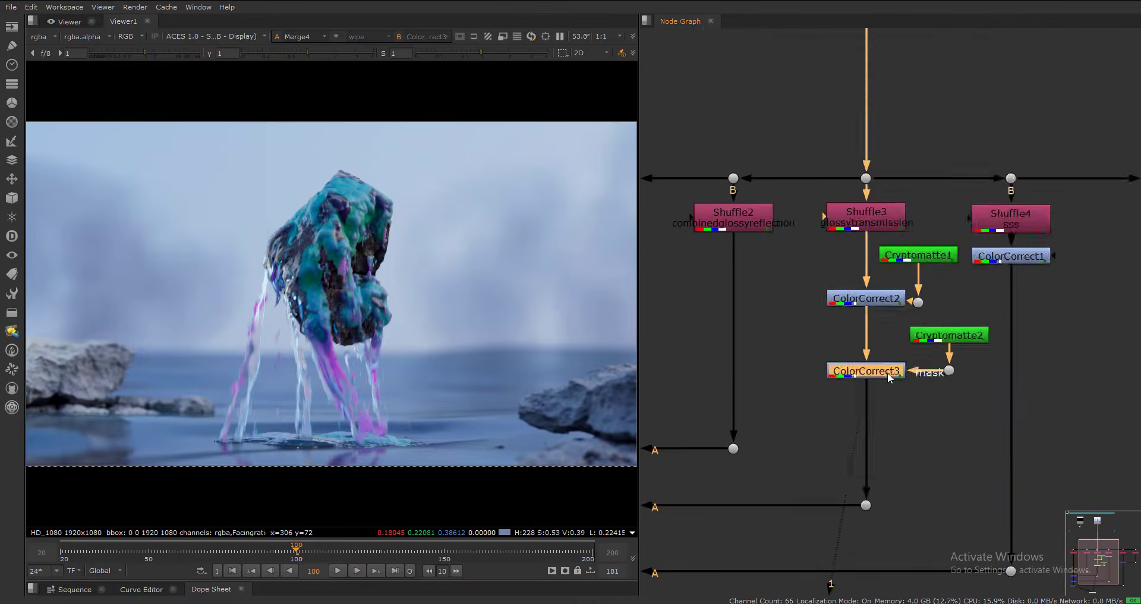
{"action": "left_click", "coordinate": [872, 167]}
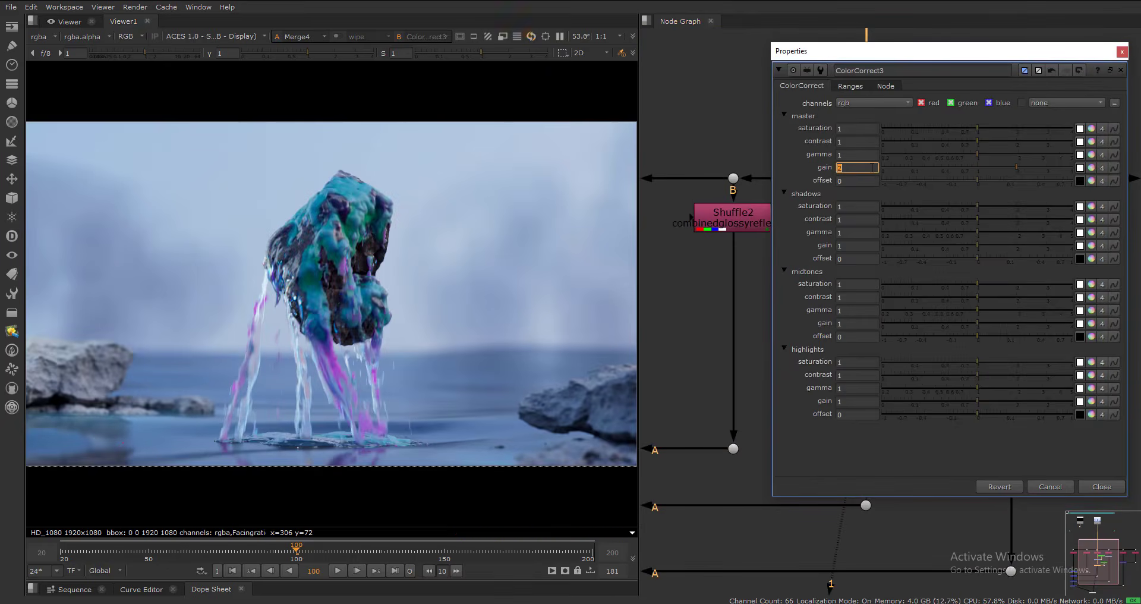
{"action": "type", "text": "2"}
{"action": "key", "text": "Return"}
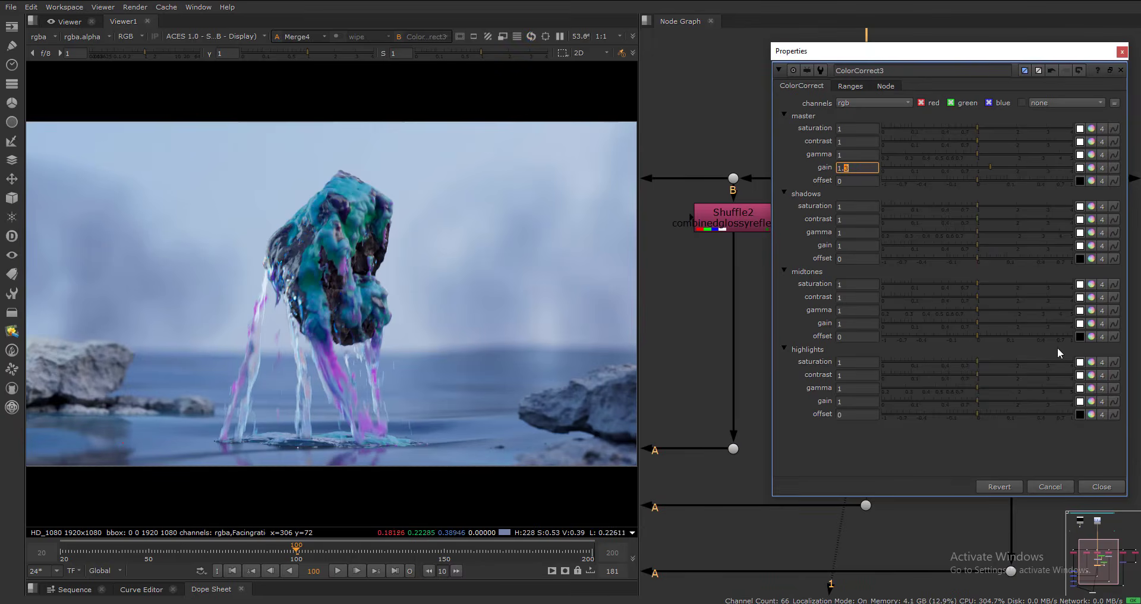
- Close the ColorCorrect's properties and toggle the node off and on to compare the water with and without the grade
{"action": "left_click", "coordinate": [1109, 490]}
{"action": "key", "text": "d"}
{"action": "key", "text": "d"}
{"action": "key", "text": "d"}
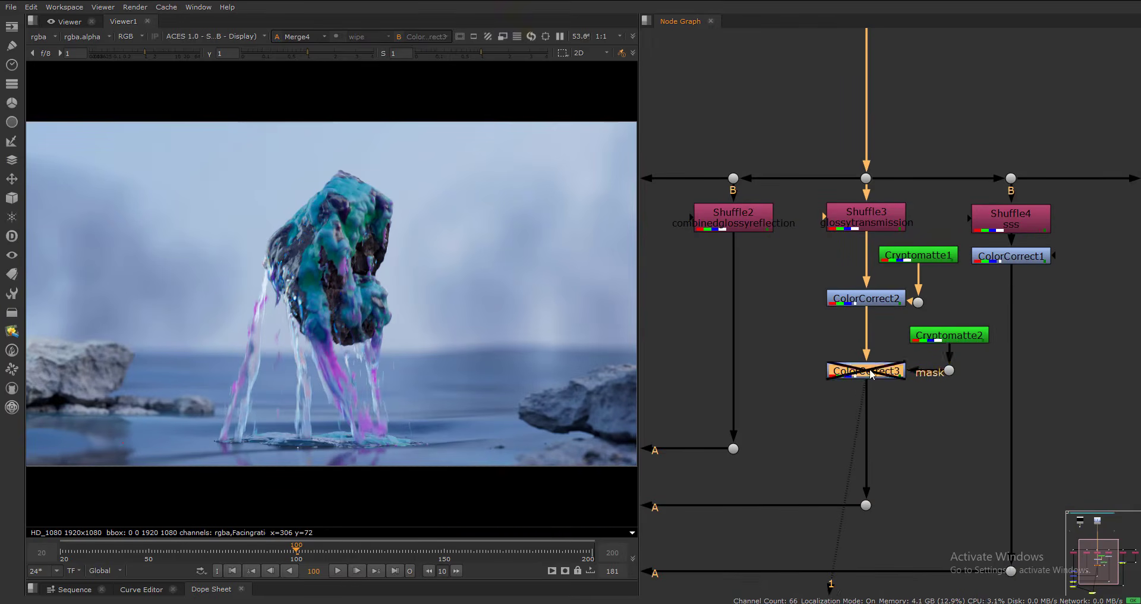
- Add a ColorCorrect node below the visiblelights Shuffle and view its output
{"action": "middle_click_drag", "start_coordinate": [972, 299], "coordinate": [869, 266]}
{"action": "scroll", "coordinate": [869, 266], "scroll_direction": "up", "scroll_amount": 3}
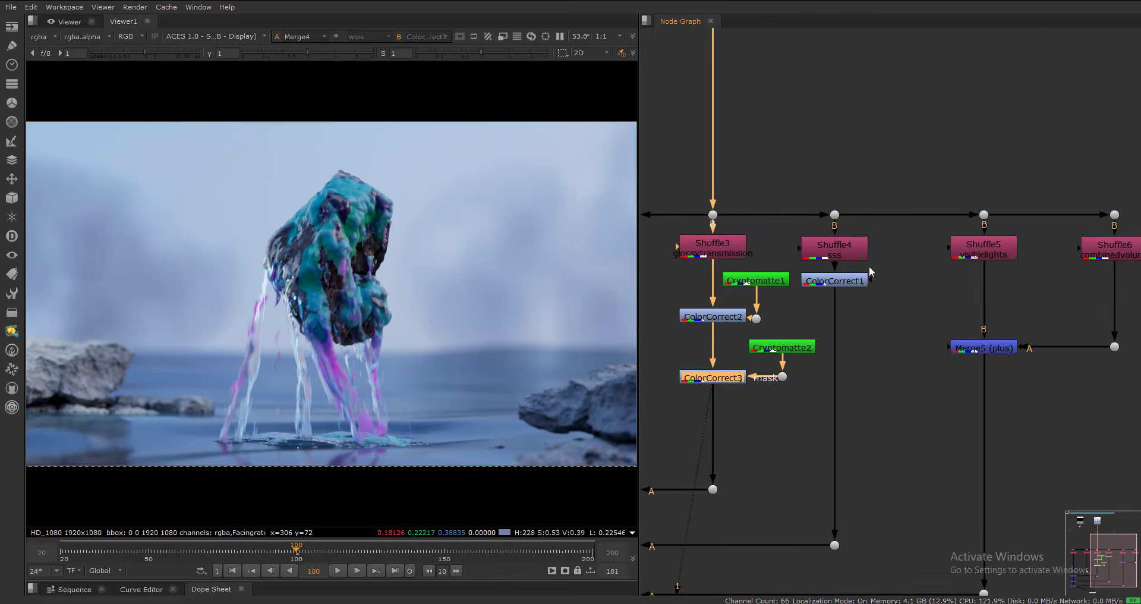
{"action": "scroll", "coordinate": [870, 277], "scroll_direction": "down", "scroll_amount": 2}
{"action": "scroll", "coordinate": [856, 291], "scroll_direction": "up", "scroll_amount": 2}
{"action": "middle_click_drag", "start_coordinate": [976, 251], "coordinate": [869, 265]}
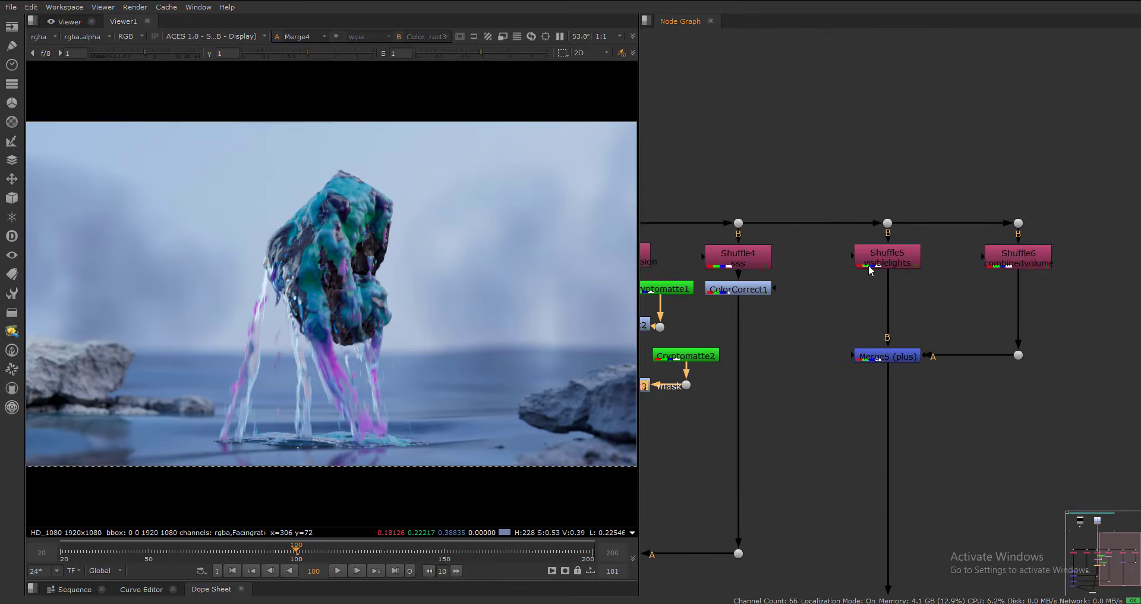
{"action": "left_click", "coordinate": [868, 265]}
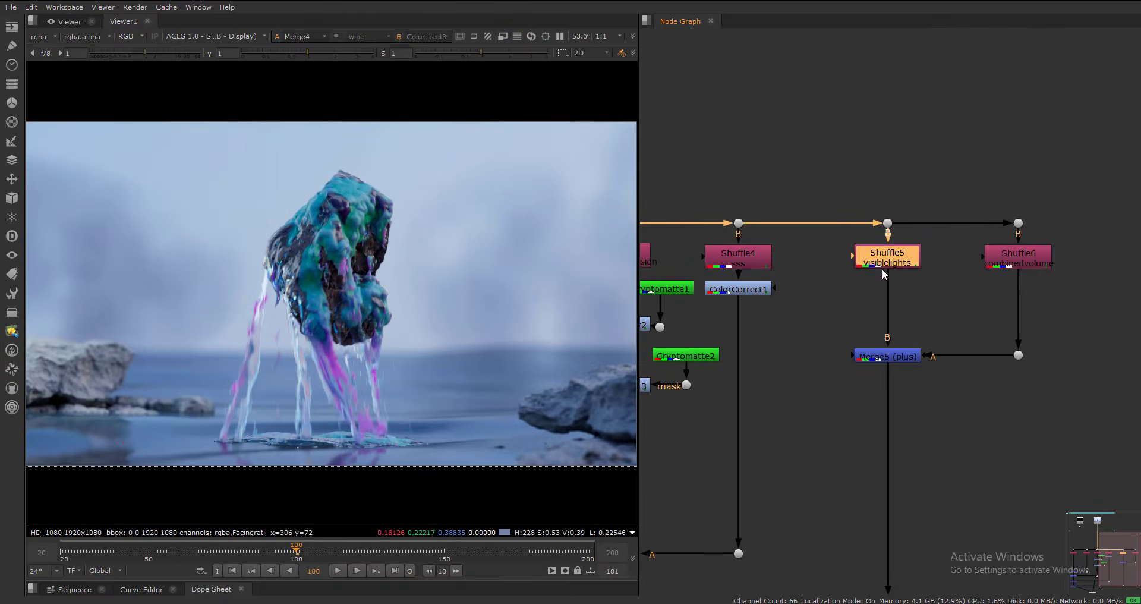
{"action": "key", "text": "c"}
{"action": "key", "text": "1"}
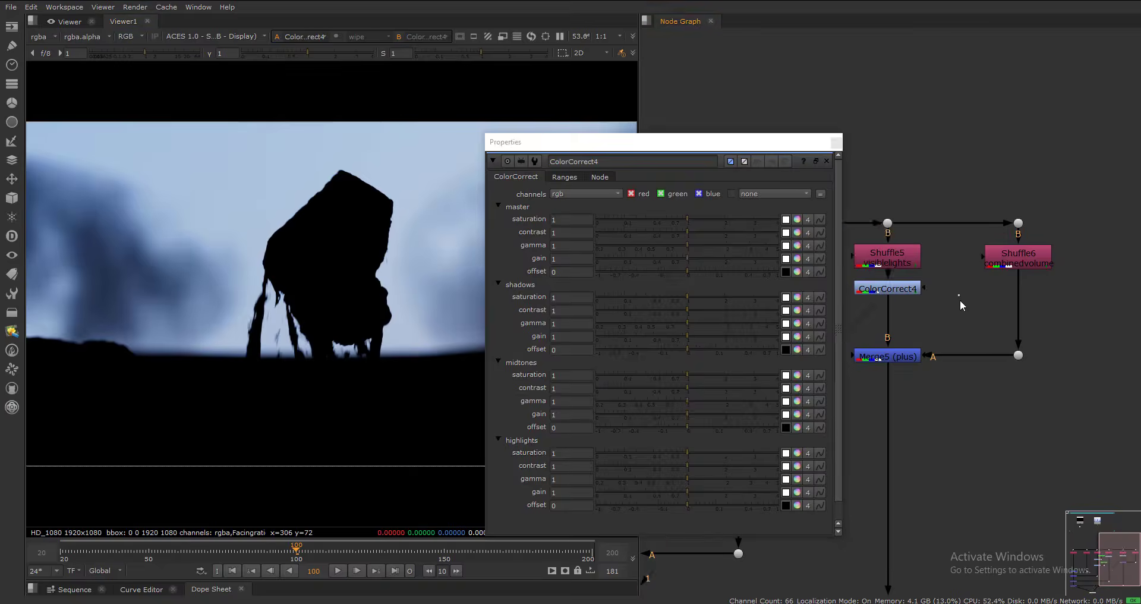
- While viewing the final Merge, try tinting the visiblelights ColorCorrect's midtones gamma towards magenta and undo the adjustment
{"action": "key", "text": "2"}
{"action": "left_click_drag", "start_coordinate": [746, 148], "coordinate": [997, 88]}
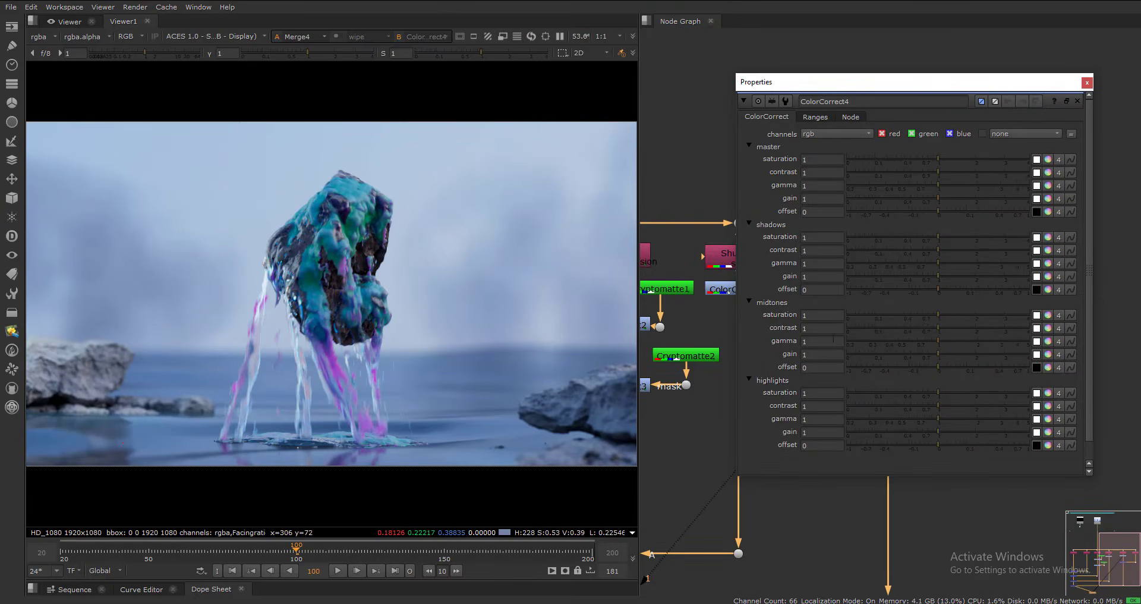
{"action": "left_click", "coordinate": [1048, 341]}
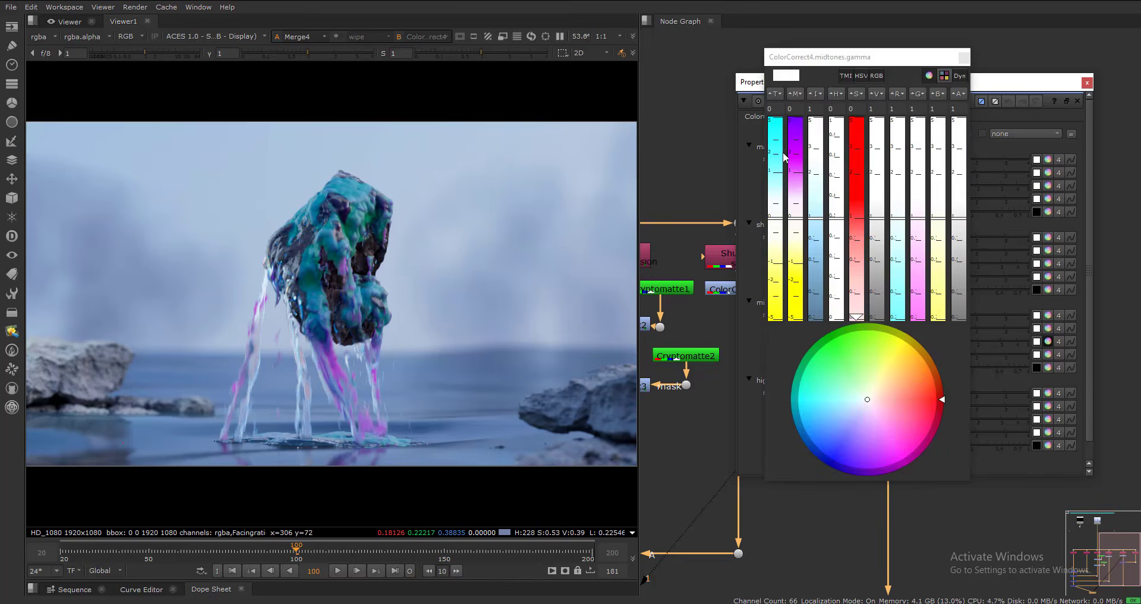
{"action": "left_click_drag", "start_coordinate": [867, 399], "coordinate": [871, 405]}
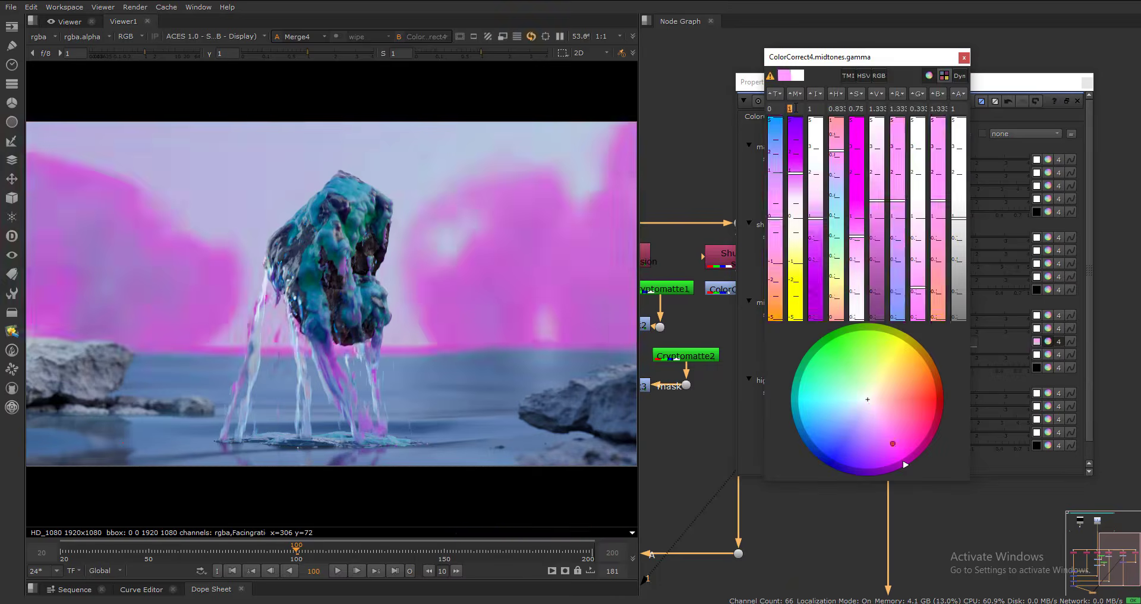
{"action": "key", "text": "Down"}
{"action": "key", "text": "Down"}
{"action": "key", "text": "Down"}
{"action": "key", "text": "Down"}
{"action": "key", "text": "Down"}
{"action": "key", "text": "Up"}
{"action": "key", "text": "Up"}
{"action": "key", "text": "Up"}
{"action": "key", "text": "Up"}
{"action": "key", "text": "Up"}
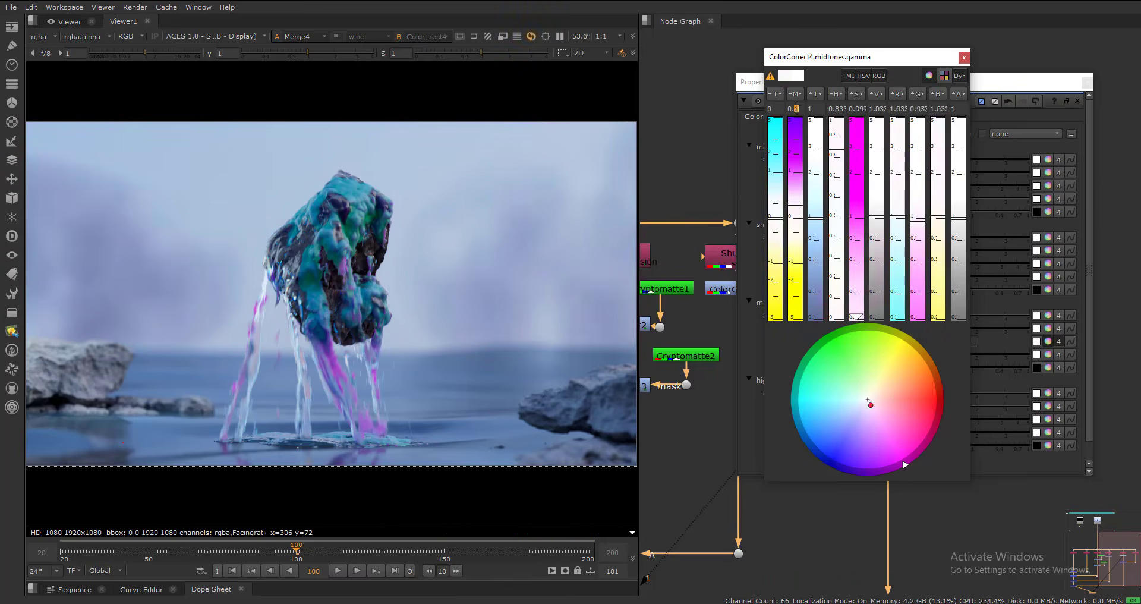
{"action": "key", "text": "ctrl+z"}
- Adjust temperature and magenta to set the visiblelights ColorCorrect's midtones gamma to 0.933333 red, 1.053333 green and 1.013333 blue
{"action": "middle_click_drag", "start_coordinate": [775, 110], "coordinate": [806, 117]}
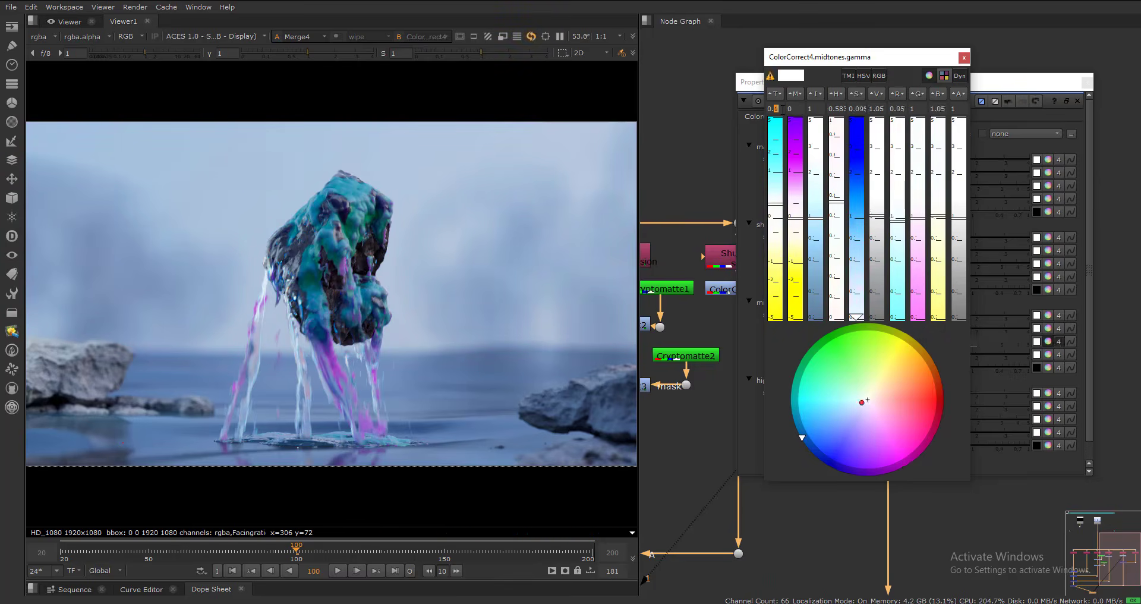
{"action": "left_click", "coordinate": [801, 111]}
{"action": "key", "text": "Up"}
{"action": "key", "text": "Down"}
{"action": "key", "text": "Down"}
{"action": "key", "text": "Up"}
{"action": "key", "text": "Up"}
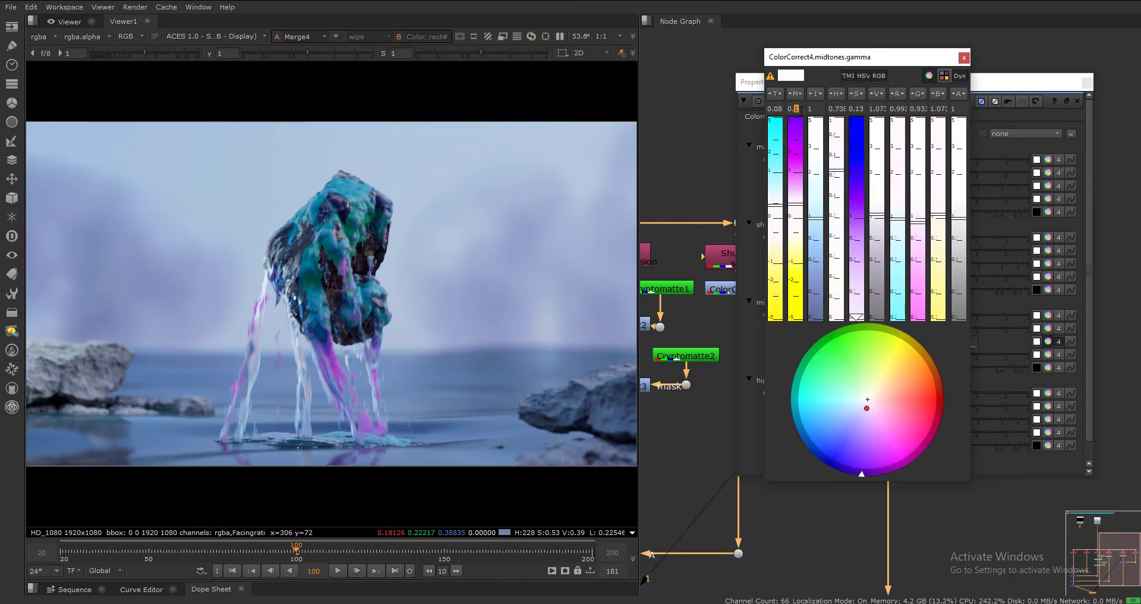
{"action": "key", "text": "Down"}
{"action": "key", "text": "Return"}
- Raise the visiblelights ColorCorrect's master gain slightly above 1 and close its properties
{"action": "left_click", "coordinate": [820, 199]}
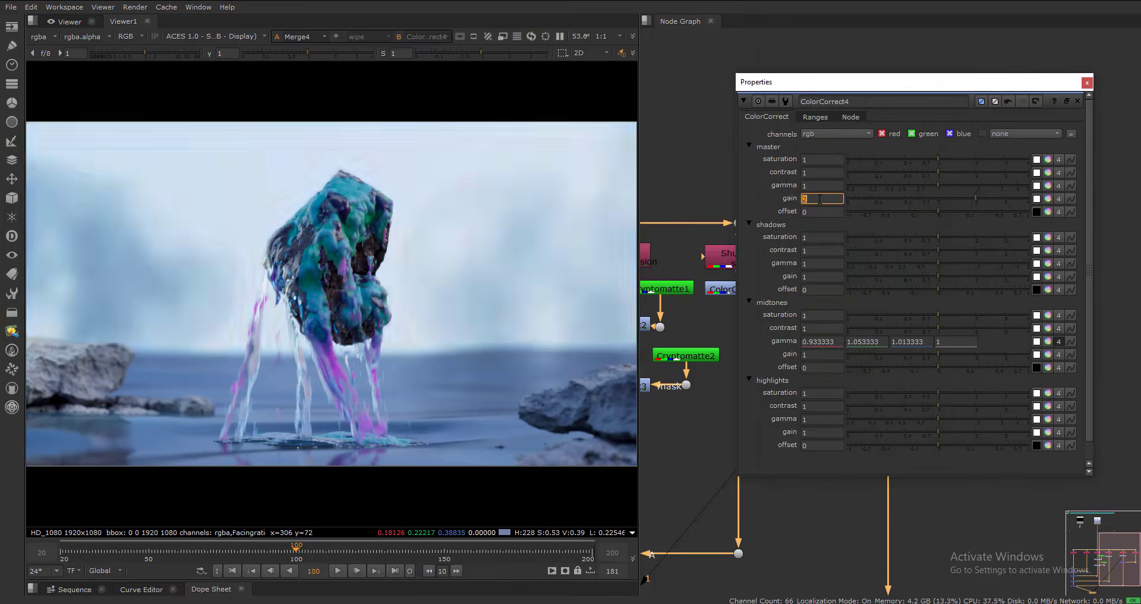
{"action": "key", "text": "Up"}
{"action": "key", "text": "Right"}
{"action": "key", "text": "Up"}
{"action": "key", "text": "Down"}
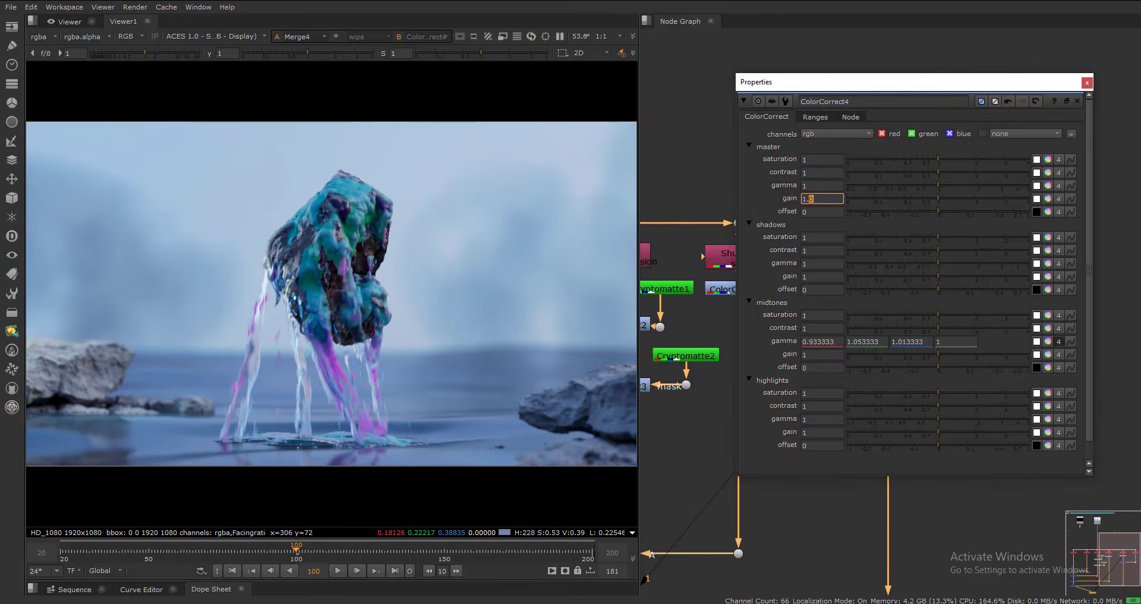
{"action": "left_click", "coordinate": [1087, 83]}
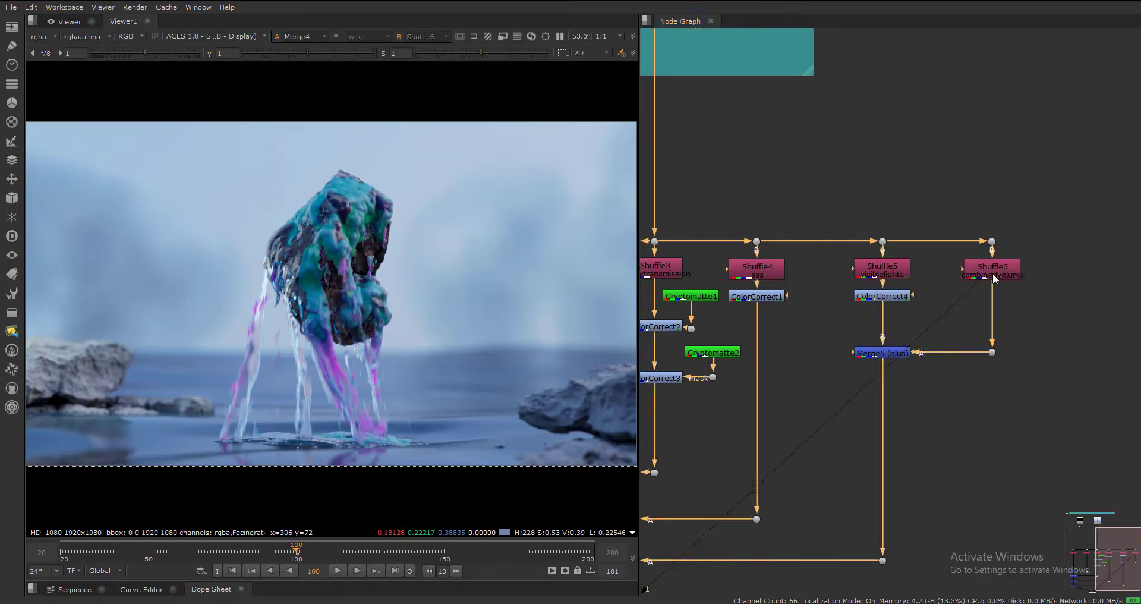
- Check the combinedvolume pass in the viewer, return to the final Merge, and add a Grade node below that Shuffle
{"action": "key", "text": "1"}
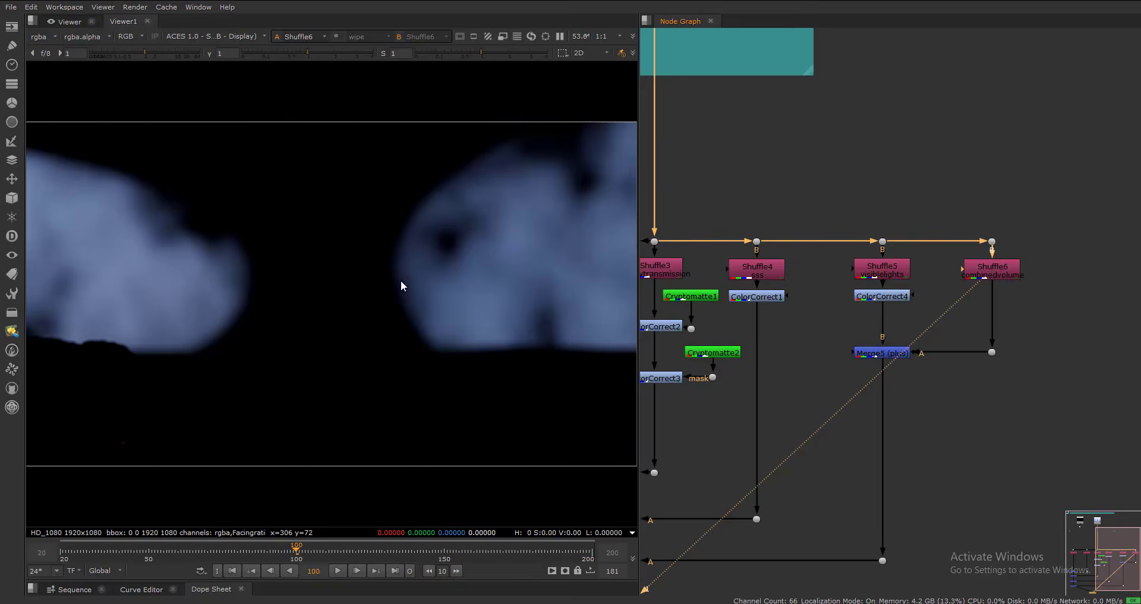
{"action": "key", "text": "2"}
{"action": "left_click", "coordinate": [1007, 269]}
{"action": "key", "text": "g"}
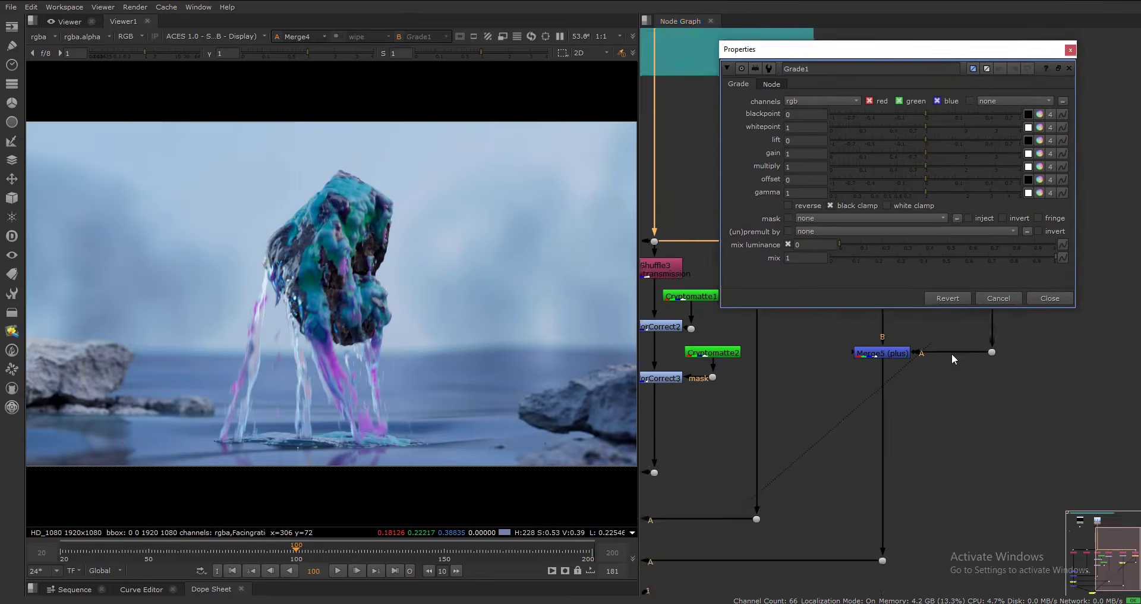
- Try raising the multiply of the Grade under the combinedvolume Shuffle, undo the change, and delete that Grade
{"action": "middle_click_drag", "start_coordinate": [953, 354], "coordinate": [951, 456]}
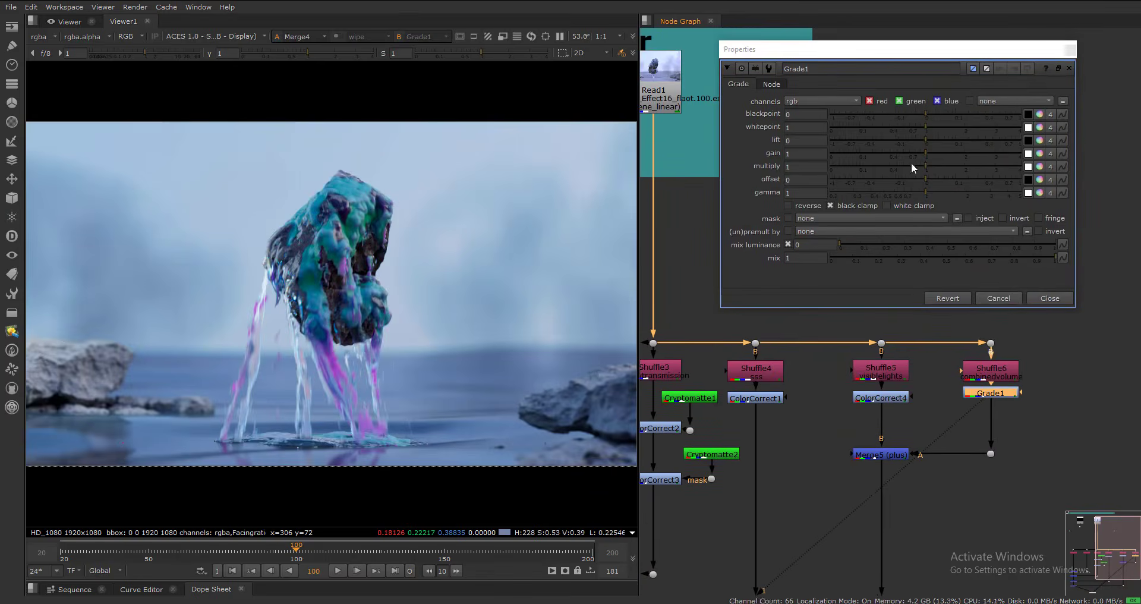
{"action": "left_click_drag", "start_coordinate": [914, 169], "coordinate": [947, 170]}
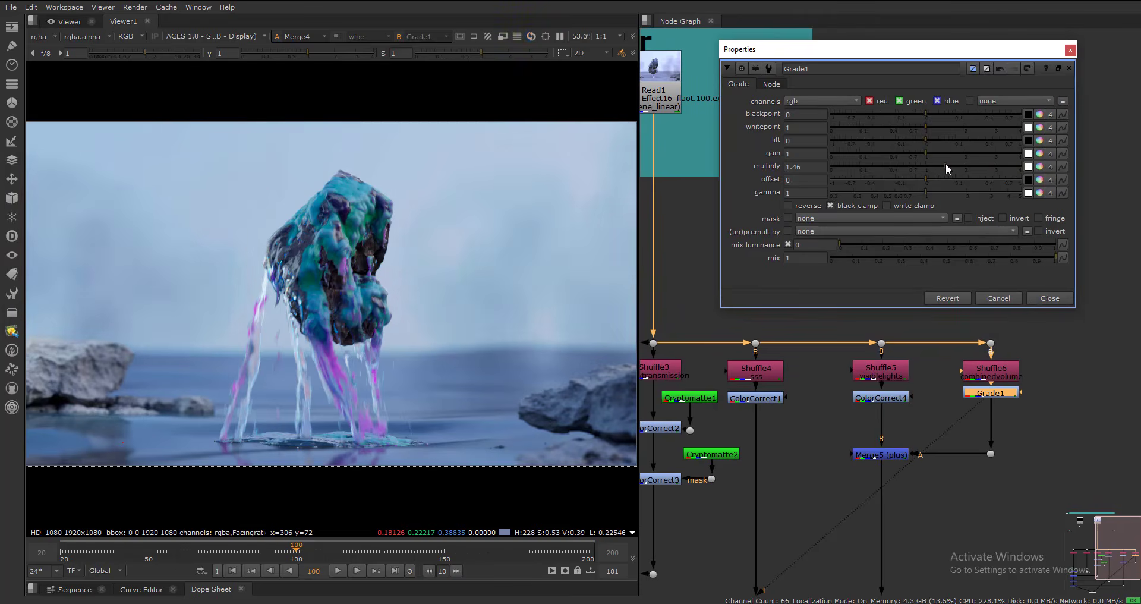
{"action": "key", "text": "ctrl+z"}
{"action": "left_click", "coordinate": [1048, 299]}
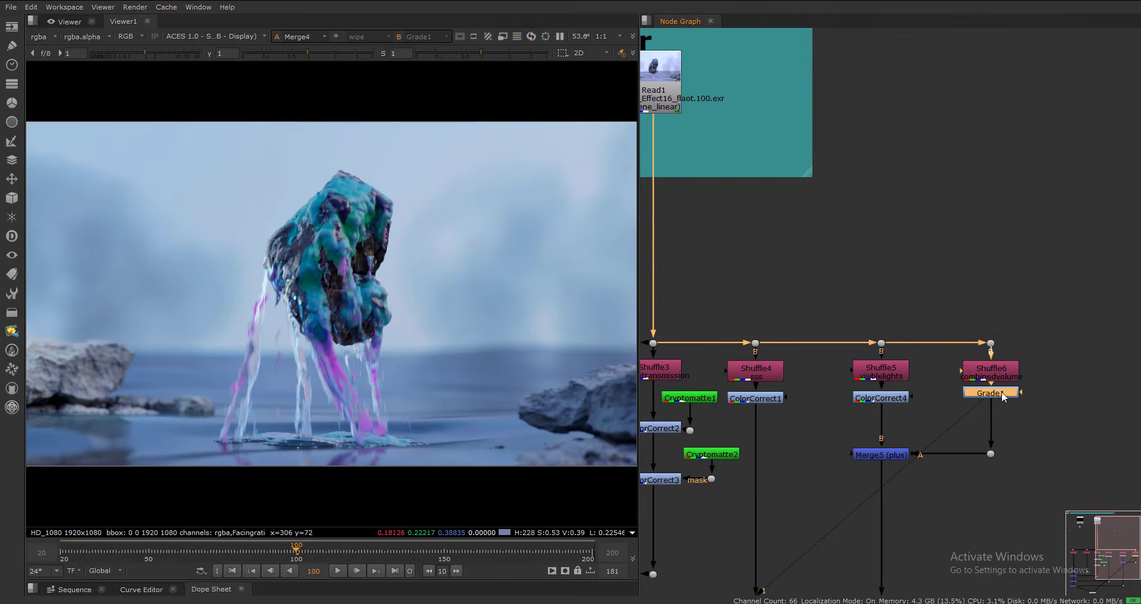
{"action": "key", "text": "Delete"}
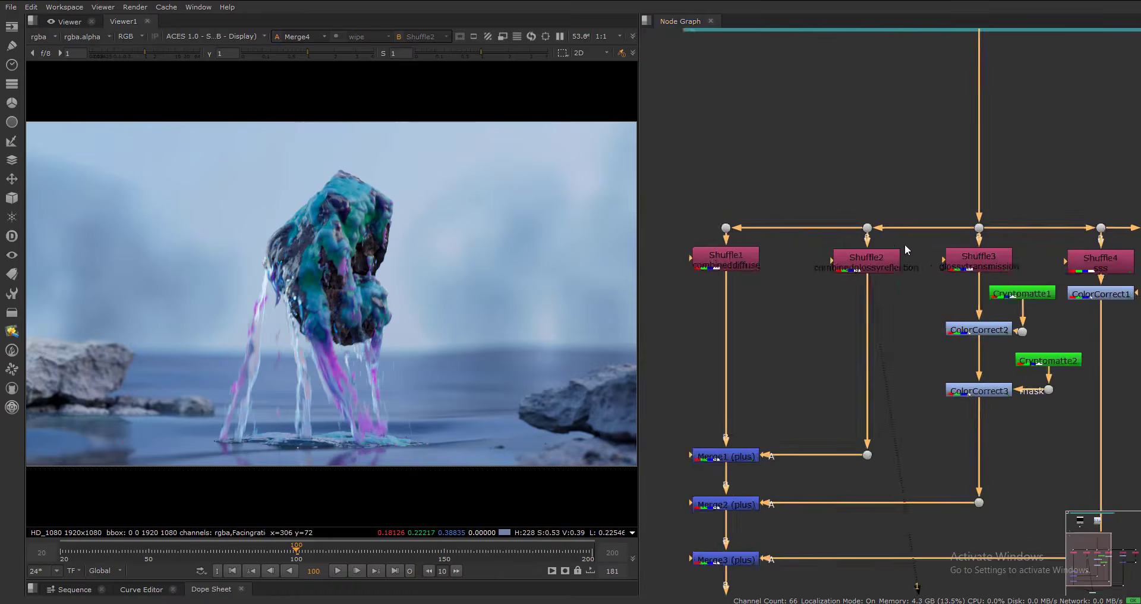
- Add a Grade below the combinedglossyreflection Shuffle, try lower and higher multiply values, and undo those adjustments
{"action": "scroll", "coordinate": [905, 244], "scroll_direction": "down", "scroll_amount": 1}
{"action": "middle_click_drag", "start_coordinate": [905, 243], "coordinate": [779, 262]}
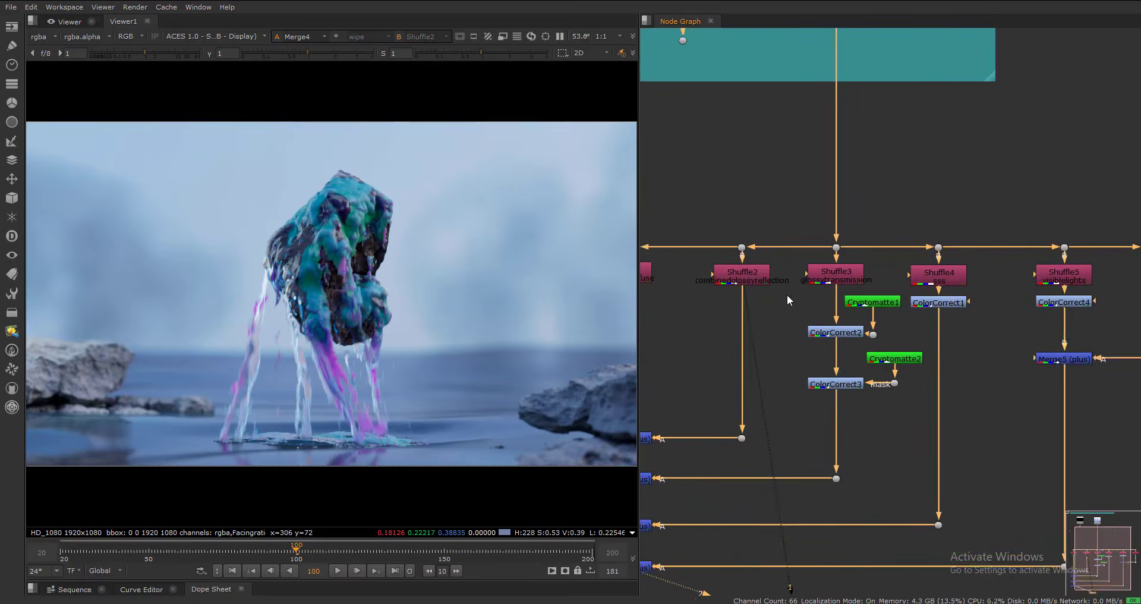
{"action": "key", "text": "1"}
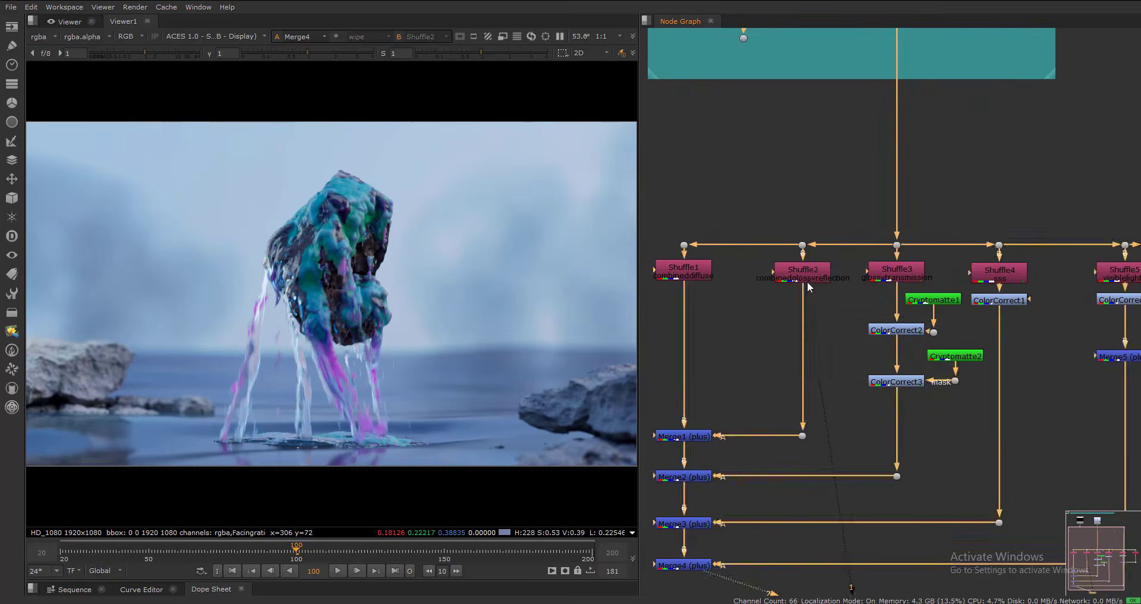
{"action": "middle_click_drag", "start_coordinate": [850, 324], "coordinate": [847, 467]}
{"action": "left_click", "coordinate": [799, 442]}
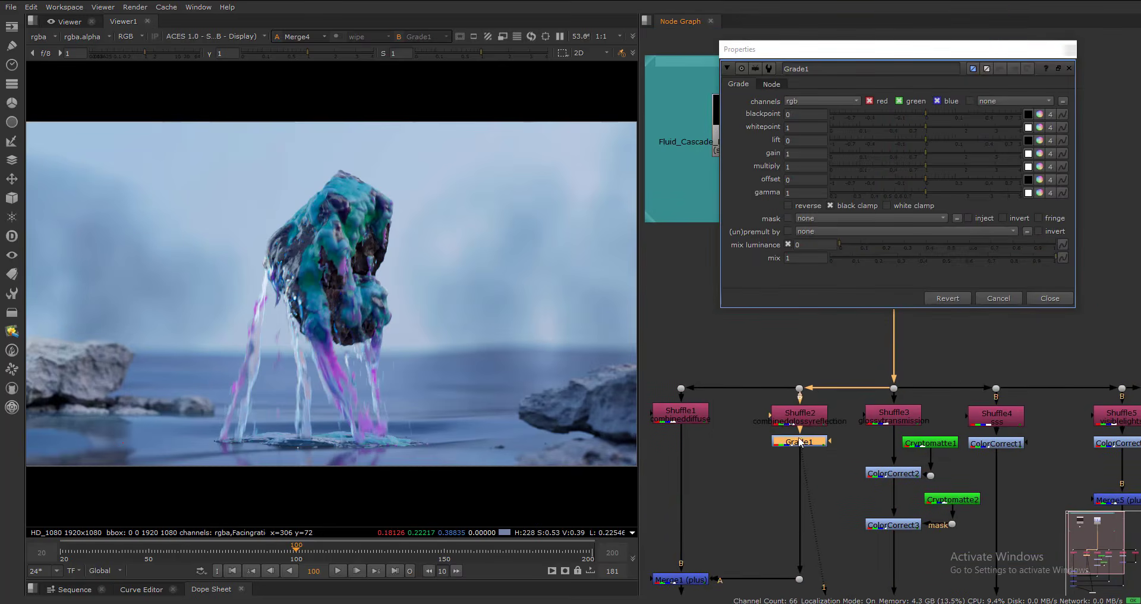
{"action": "left_click_drag", "start_coordinate": [894, 166], "coordinate": [740, 166]}
{"action": "left_click_drag", "start_coordinate": [854, 169], "coordinate": [948, 166]}
{"action": "key", "text": "ctrl+z"}
{"action": "key", "text": "ctrl+z"}
{"action": "key", "text": "ctrl+z"}
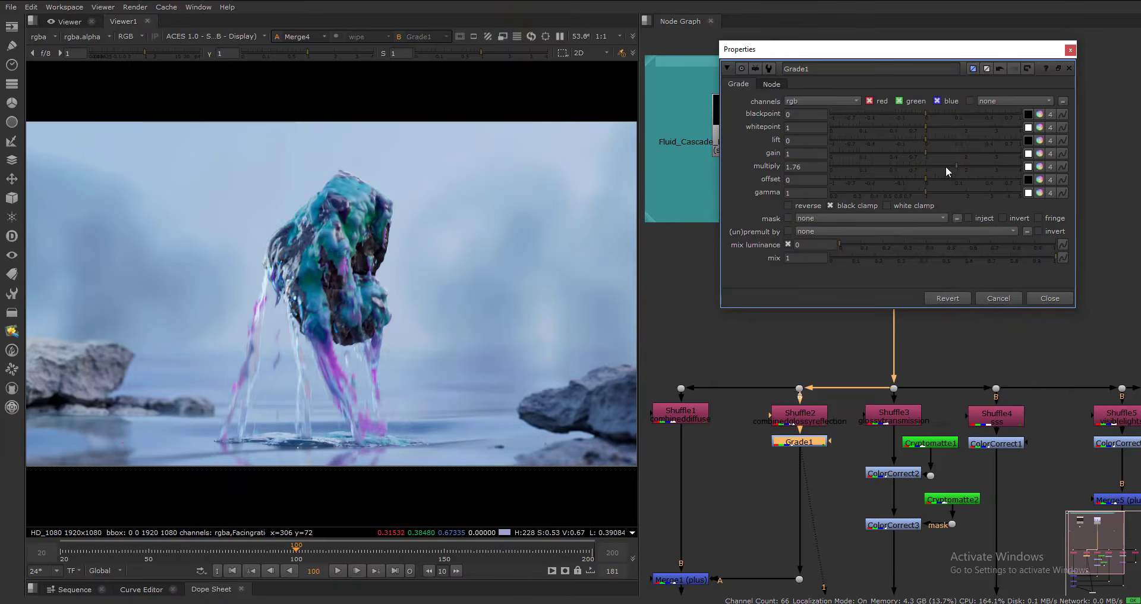
- Lower the glossy reflection Grade's gamma slightly below 1, set its gain to 1.1, and close its properties
{"action": "left_click", "coordinate": [803, 180]}
{"action": "left_click", "coordinate": [803, 193]}
{"action": "key", "text": "Up"}
{"action": "scroll", "coordinate": [802, 193], "scroll_direction": "down", "scroll_amount": 8}
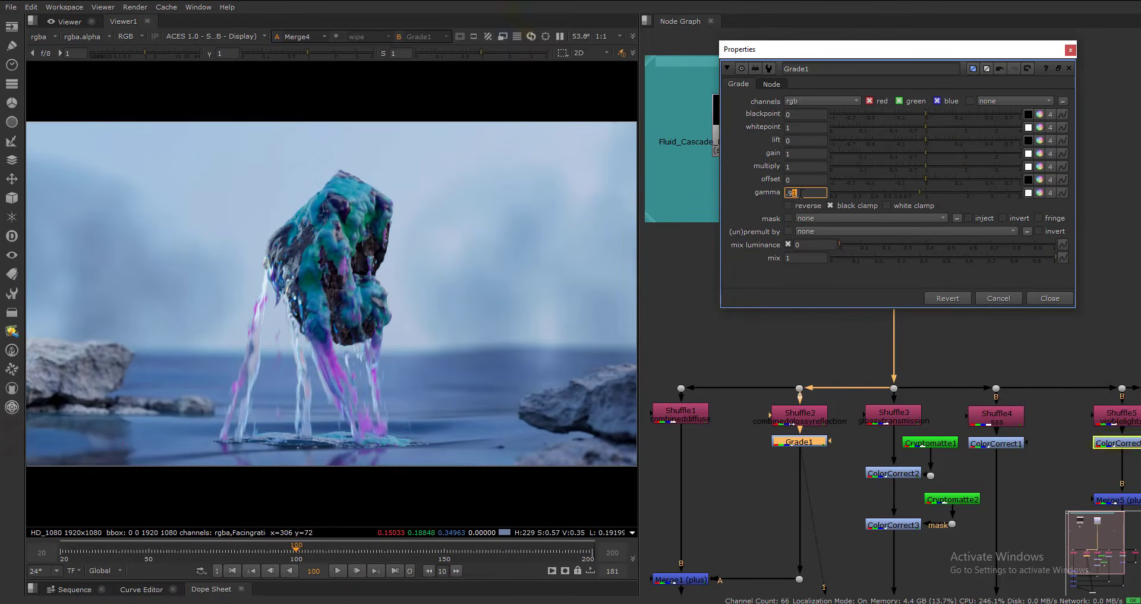
{"action": "left_click", "coordinate": [810, 155]}
{"action": "scroll", "coordinate": [810, 156], "scroll_direction": "up", "scroll_amount": 1}
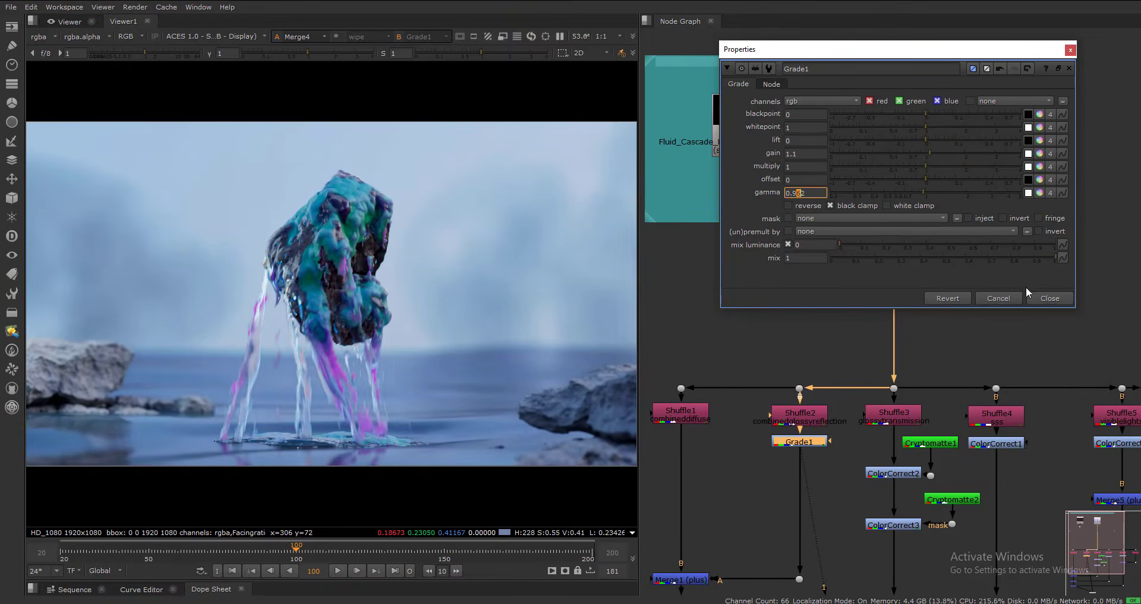
{"action": "left_click", "coordinate": [1037, 297]}
- Compare the image with the glossy reflection Grade disabled and enabled, and delete that Grade
{"action": "key", "text": "d"}
{"action": "key", "text": "d"}
{"action": "key", "text": "d"}
{"action": "key", "text": "d"}
{"action": "key", "text": "d"}
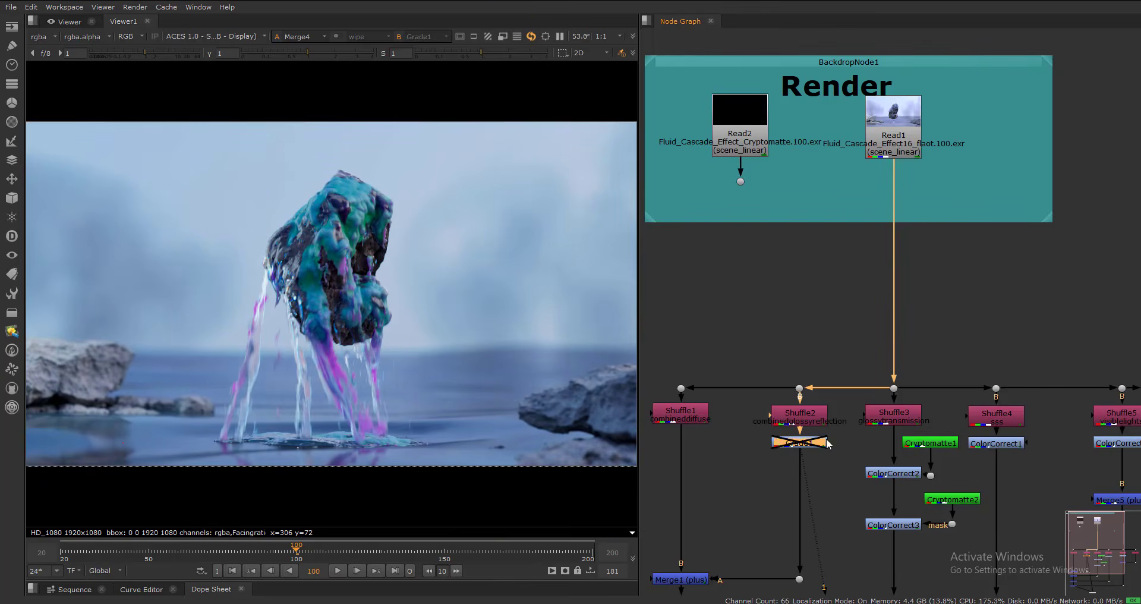
{"action": "key", "text": "d"}
{"action": "key", "text": "Delete"}
- Add a Grade node below the combineddiffuse Shuffle while viewing the final Merge
{"action": "middle_click_drag", "start_coordinate": [752, 412], "coordinate": [829, 384]}
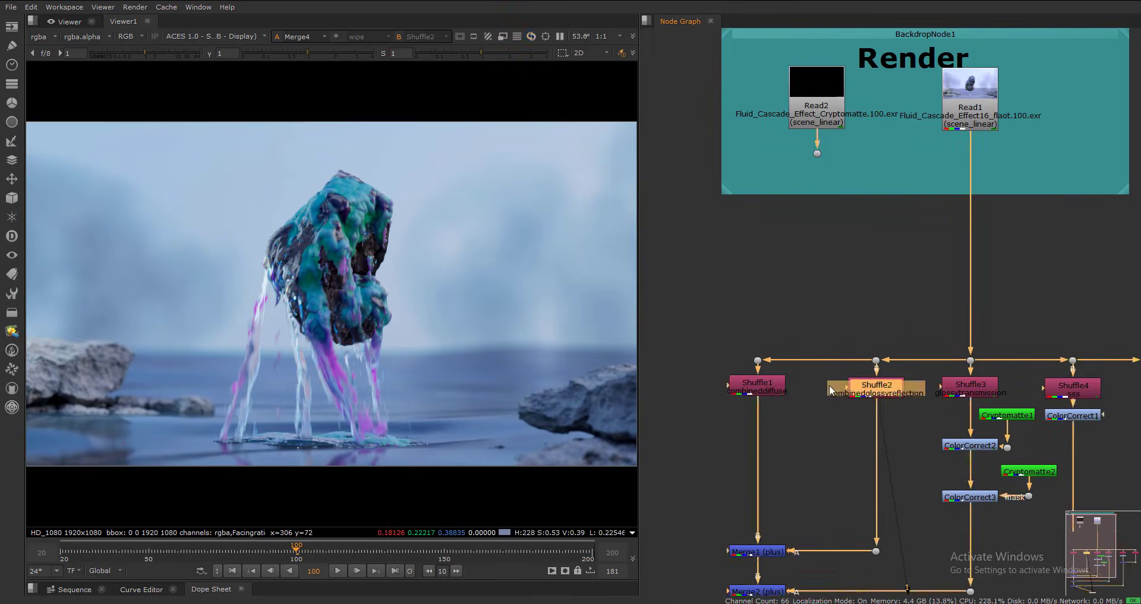
{"action": "left_click", "coordinate": [754, 388]}
{"action": "key", "text": "1"}
{"action": "key", "text": "ctrl+z"}
{"action": "key", "text": "ctrl+z"}
{"action": "double_click", "coordinate": [776, 407]}
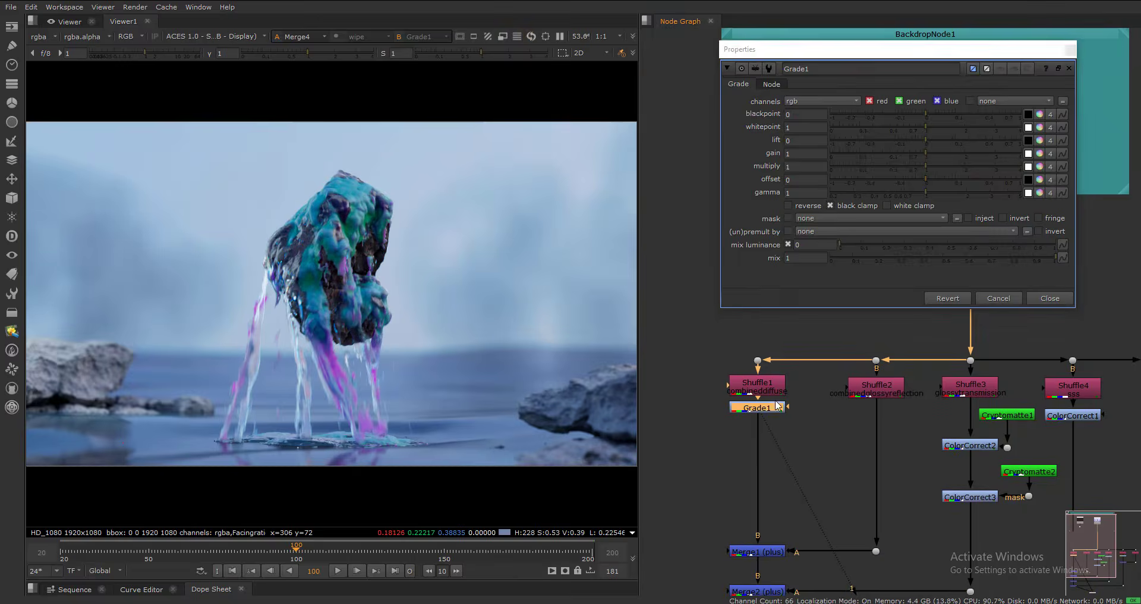
- Try lower and higher multiply values on the combineddiffuse Grade, reset multiply to 1, and close its properties
{"action": "mouse_move", "coordinate": [879, 165]}
{"action": "left_mouse_down"}
{"action": "mouse_move", "coordinate": [1027, 169]}
{"action": "mouse_move", "coordinate": [665, 192]}
{"action": "mouse_move", "coordinate": [933, 187]}
{"action": "mouse_move", "coordinate": [865, 164]}
{"action": "left_mouse_up"}
{"action": "left_click", "coordinate": [953, 165]}
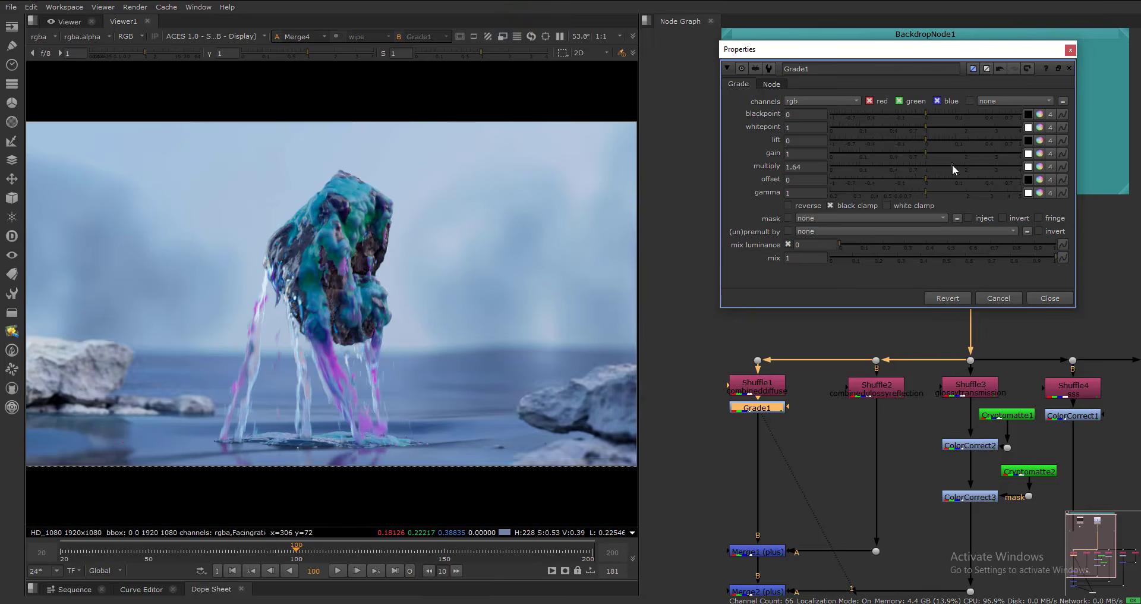
{"action": "left_click", "coordinate": [943, 167], "text": "ctrl"}
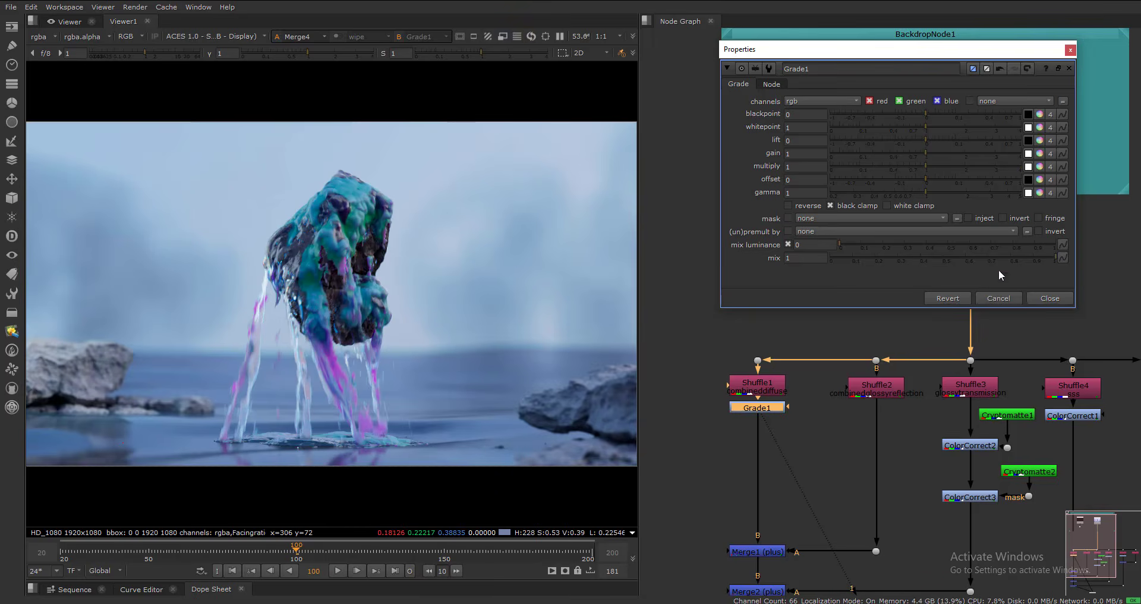
{"action": "left_click", "coordinate": [1038, 302]}
{"action": "middle_click_drag", "start_coordinate": [792, 204], "coordinate": [811, 256]}
{"action": "left_click", "coordinate": [826, 248]}
{"action": "key", "text": "Tab"}
{"action": "type", "text": "cry"}
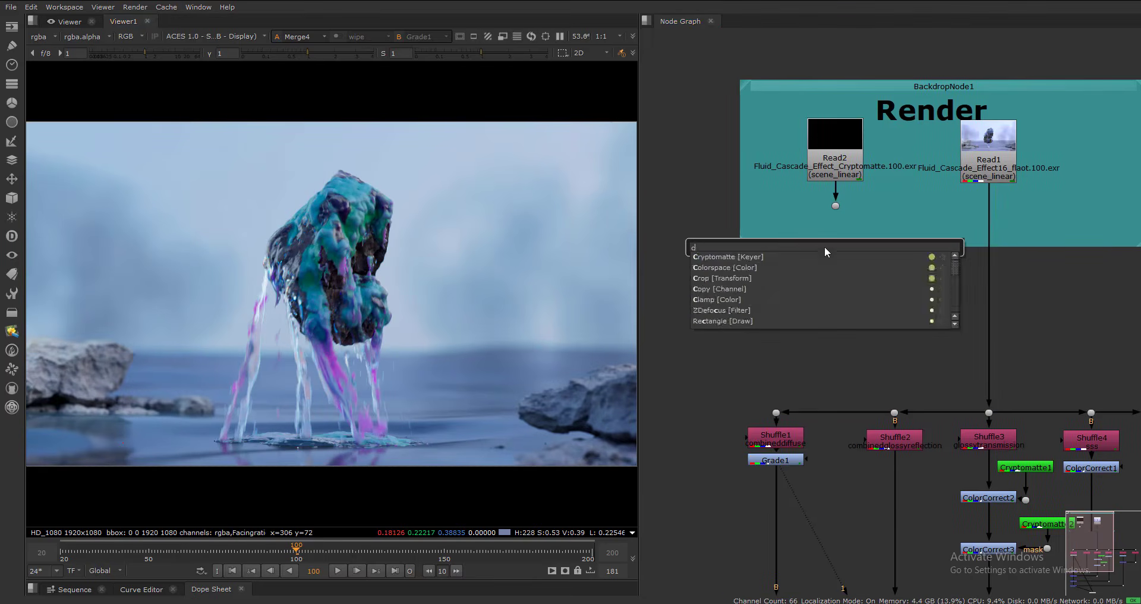
{"action": "left_click", "coordinate": [743, 256]}
{"action": "left_click", "coordinate": [813, 227]}
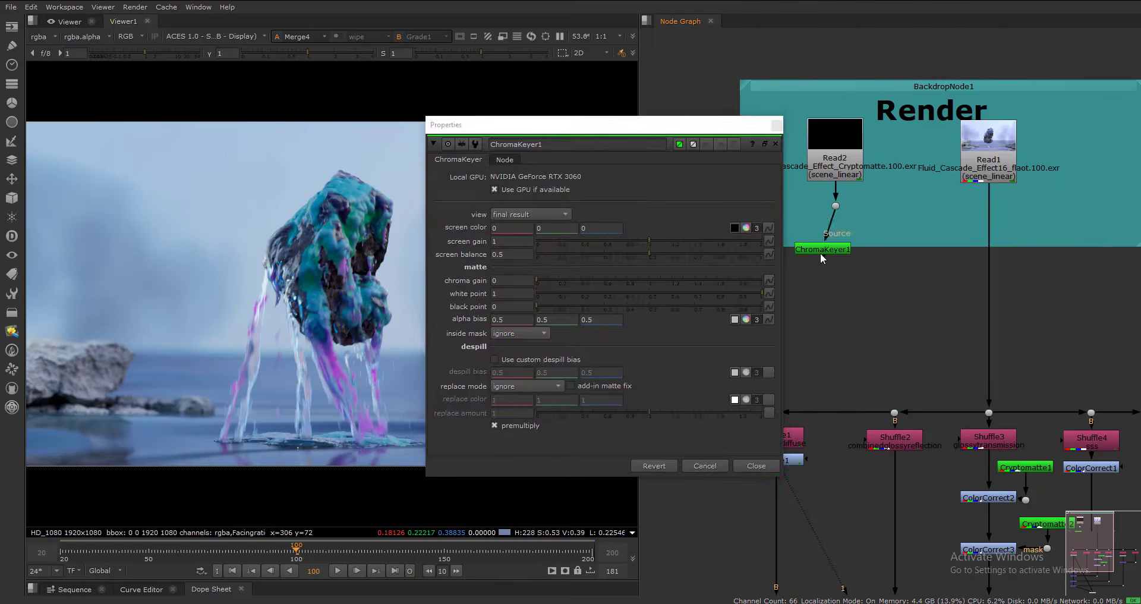
{"action": "left_click", "coordinate": [826, 252]}
{"action": "key", "text": "Delete"}
- Add a Cryptomatte node below the dot of the Cryptomatte Read node, using the CryptoMaterial layer
{"action": "key", "text": "Tab"}
{"action": "type", "text": "cry"}
{"action": "key", "text": "Return"}
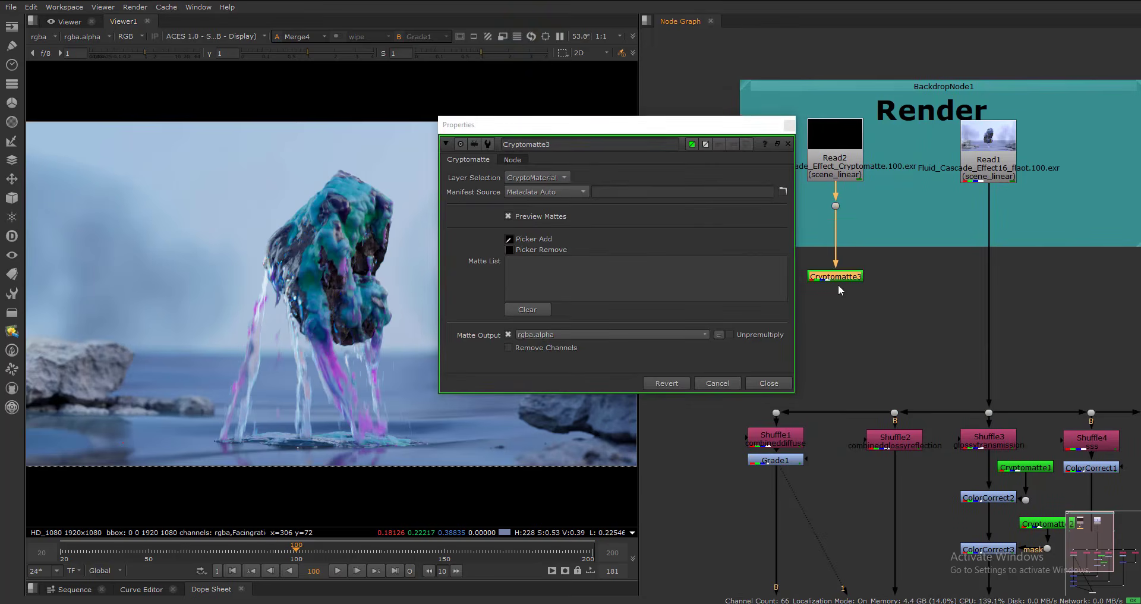
{"action": "left_click", "coordinate": [513, 161]}
{"action": "left_click", "coordinate": [467, 160]}
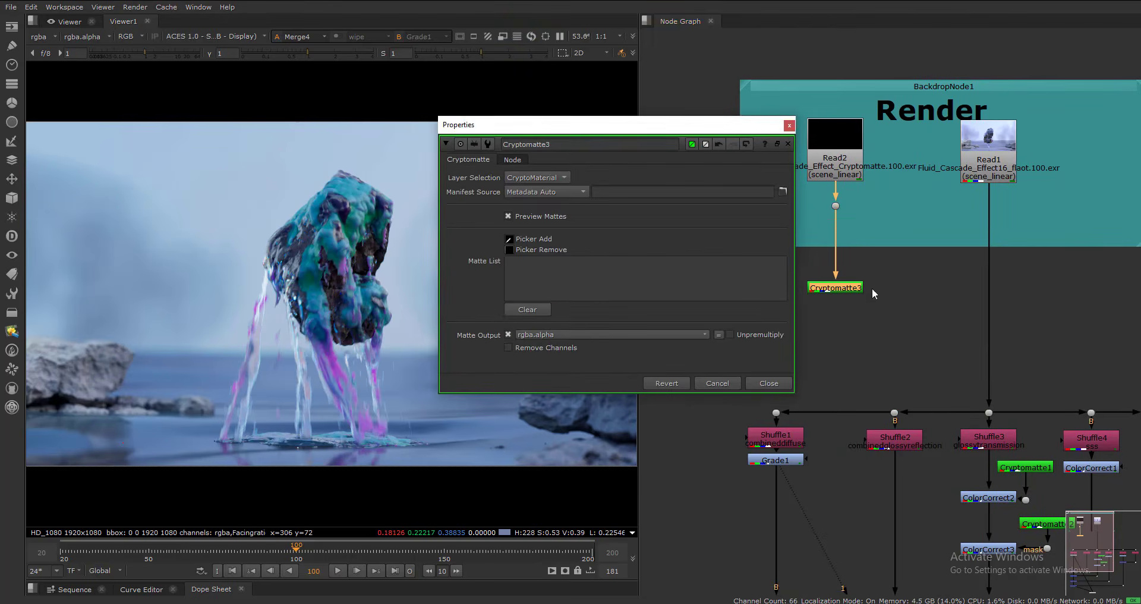
- View the new Cryptomatte, pick the /materials/Rock matte on the central rock, check its alpha, and close its properties
{"action": "key", "text": "1"}
{"action": "left_click", "coordinate": [331, 288], "text": "ctrl"}
{"action": "key", "text": "a"}
{"action": "key", "text": "a"}
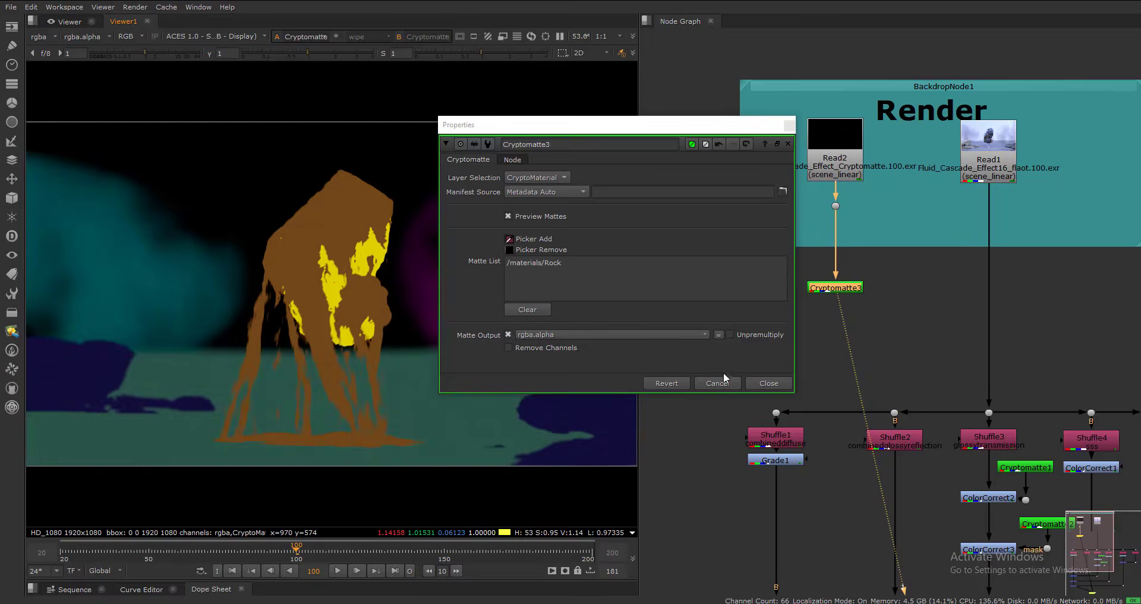
{"action": "left_click", "coordinate": [769, 383]}
- Move the rock Cryptomatte beside the combineddiffuse Grade and connect it through a dot to the Grade's mask input
{"action": "left_click_drag", "start_coordinate": [820, 290], "coordinate": [680, 485]}
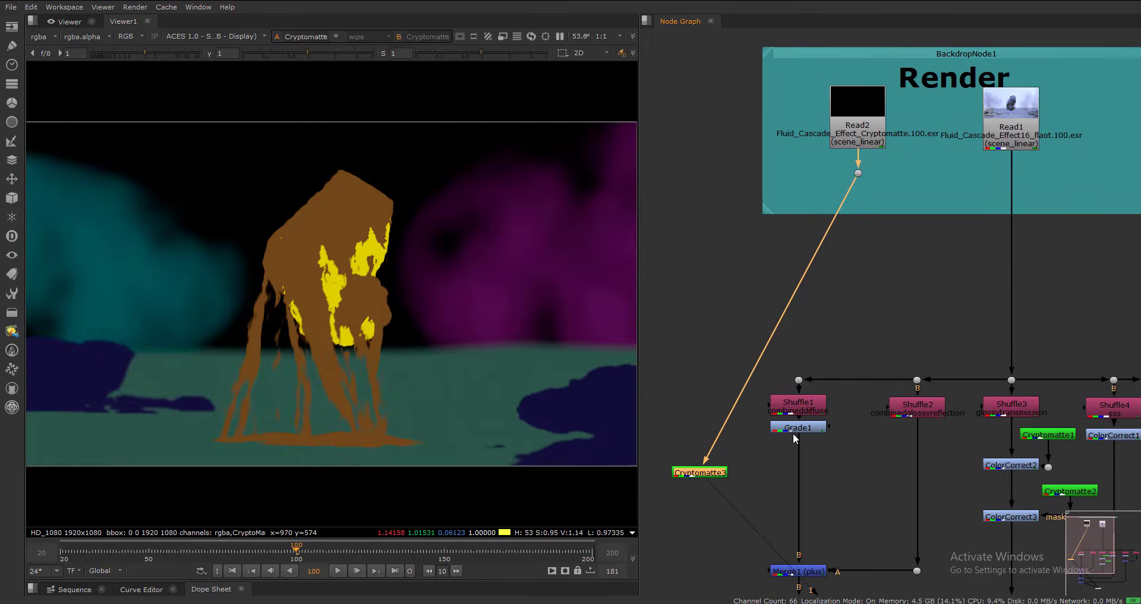
{"action": "left_click_drag", "start_coordinate": [812, 427], "coordinate": [825, 453]}
{"action": "left_click_drag", "start_coordinate": [708, 474], "coordinate": [707, 452]}
{"action": "left_click_drag", "start_coordinate": [704, 405], "coordinate": [710, 424]}
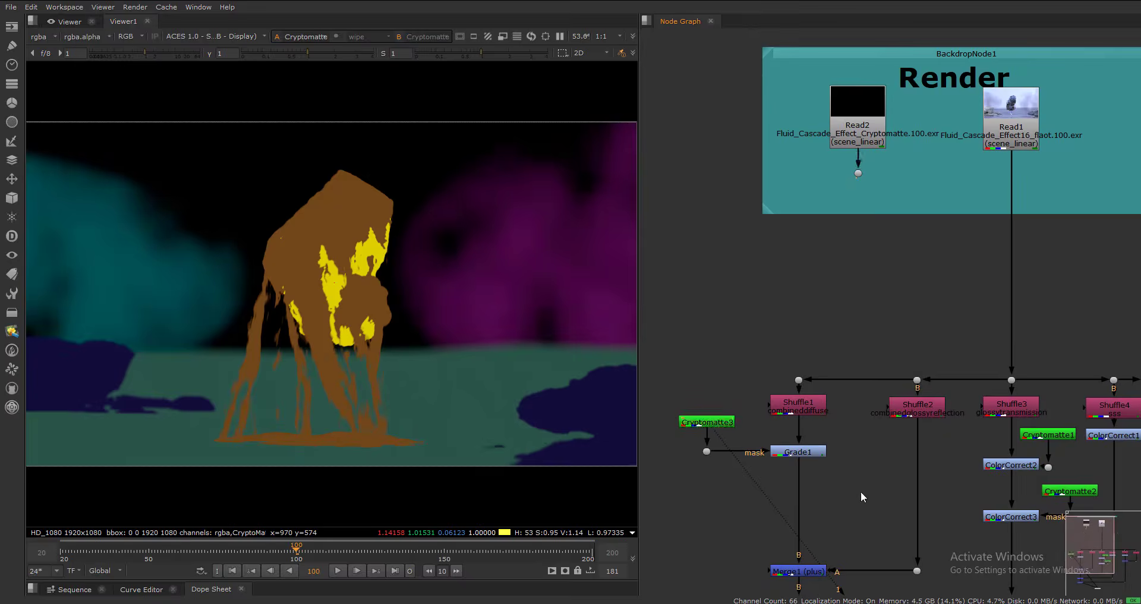
- While viewing the final Merge, test and reset the masked combineddiffuse Grade's multiply, and raise its gain slightly above 1.1
{"action": "key", "text": "2"}
{"action": "double_click", "coordinate": [800, 452]}
{"action": "left_click_drag", "start_coordinate": [861, 166], "coordinate": [958, 165]}
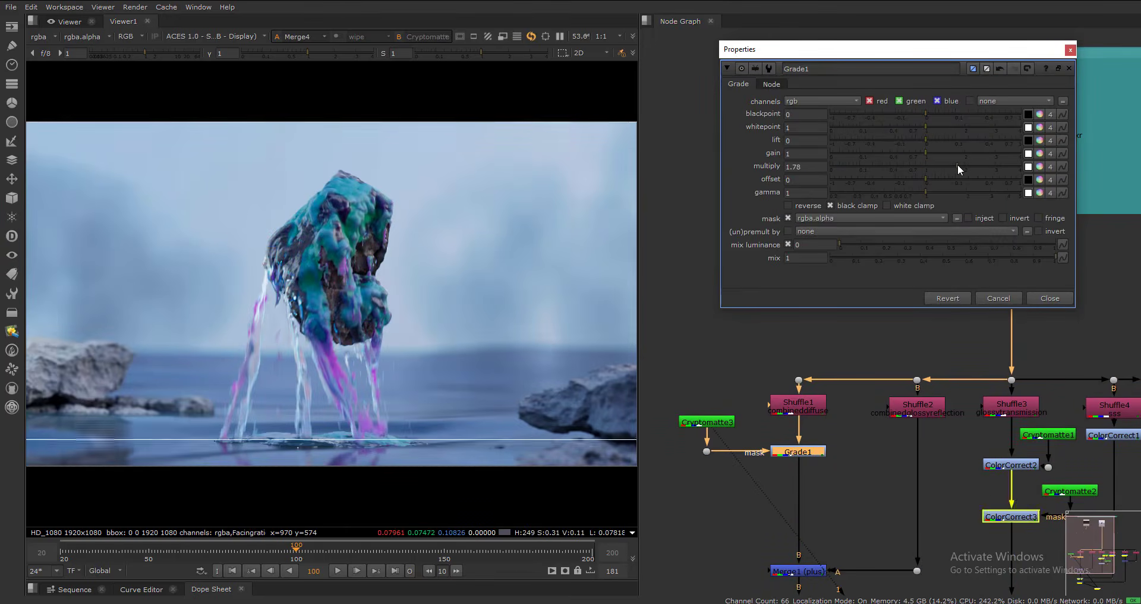
{"action": "left_click", "coordinate": [936, 167], "text": "ctrl"}
{"action": "left_click", "coordinate": [809, 152]}
{"action": "key", "text": "Up"}
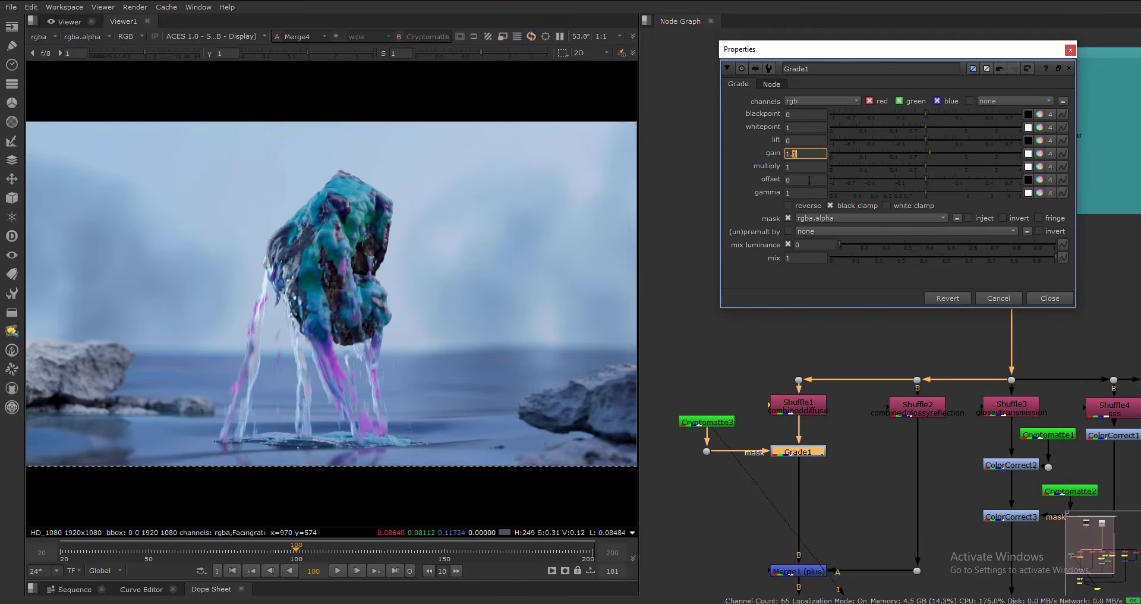
{"action": "left_click", "coordinate": [800, 180]}
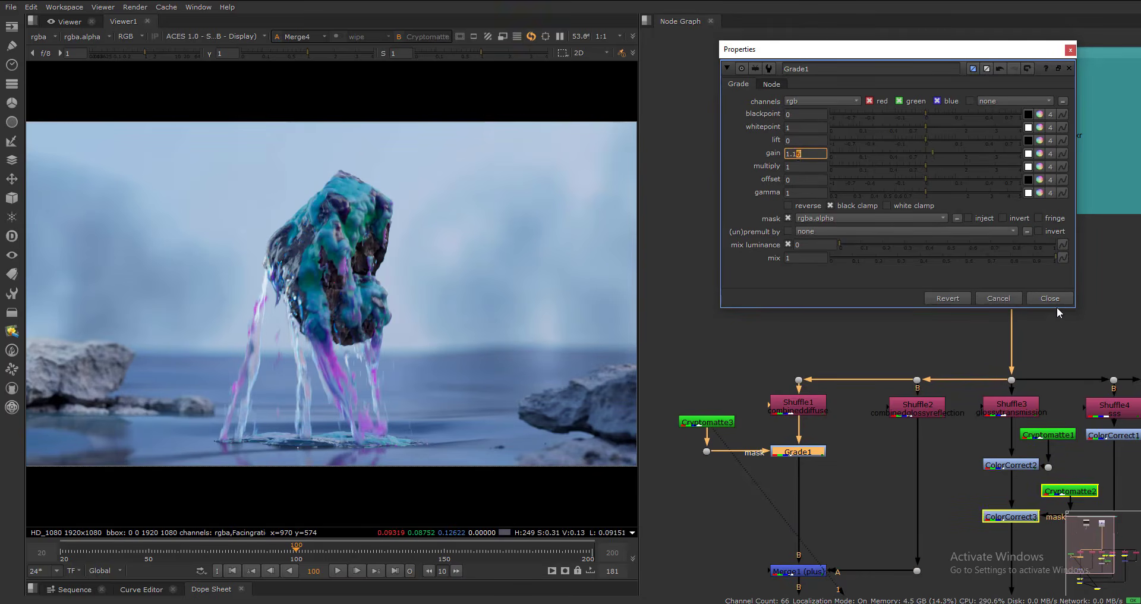
{"action": "left_click", "coordinate": [1055, 302]}
- Add a Dot below Merge4 at the end of the merge chain and place it lower down
{"action": "scroll", "coordinate": [821, 333], "scroll_direction": "down", "scroll_amount": 4}
{"action": "middle_click_drag", "start_coordinate": [813, 536], "coordinate": [754, 385]}
{"action": "scroll", "coordinate": [754, 385], "scroll_direction": "up", "scroll_amount": 4}
{"action": "left_click", "coordinate": [752, 354]}
{"action": "key", "text": "."}
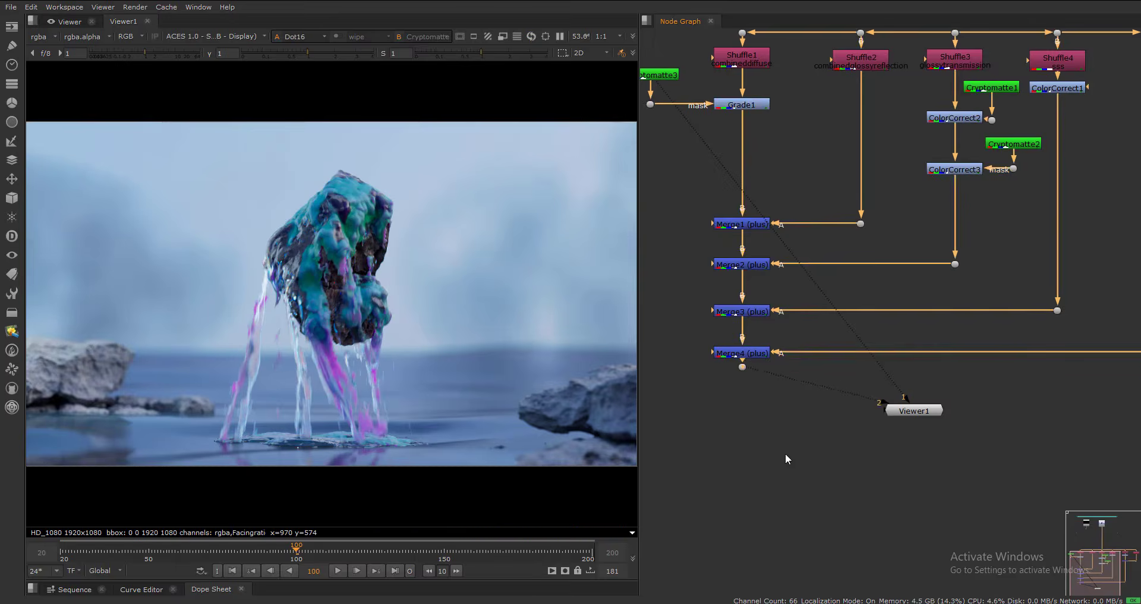
{"action": "scroll", "coordinate": [761, 364], "scroll_direction": "down", "scroll_amount": 2}
{"action": "scroll", "coordinate": [757, 437], "scroll_direction": "up", "scroll_amount": 3}
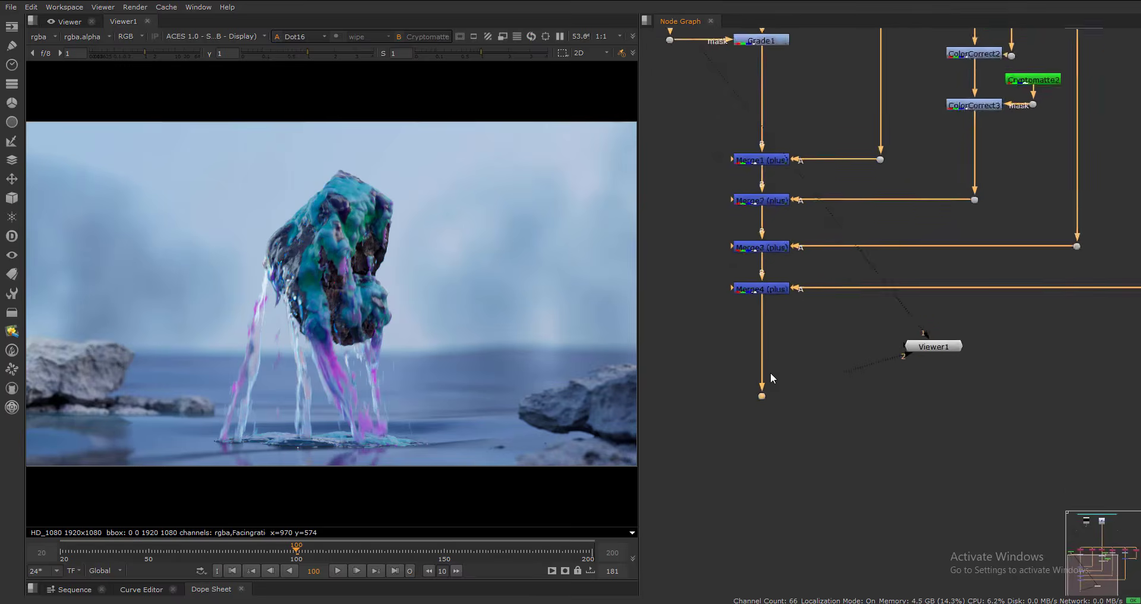
- Label the Dot below Merge4 LensFX with font size 22 and close its properties
{"action": "double_click", "coordinate": [763, 333]}
{"action": "type", "text": "LensFX"}
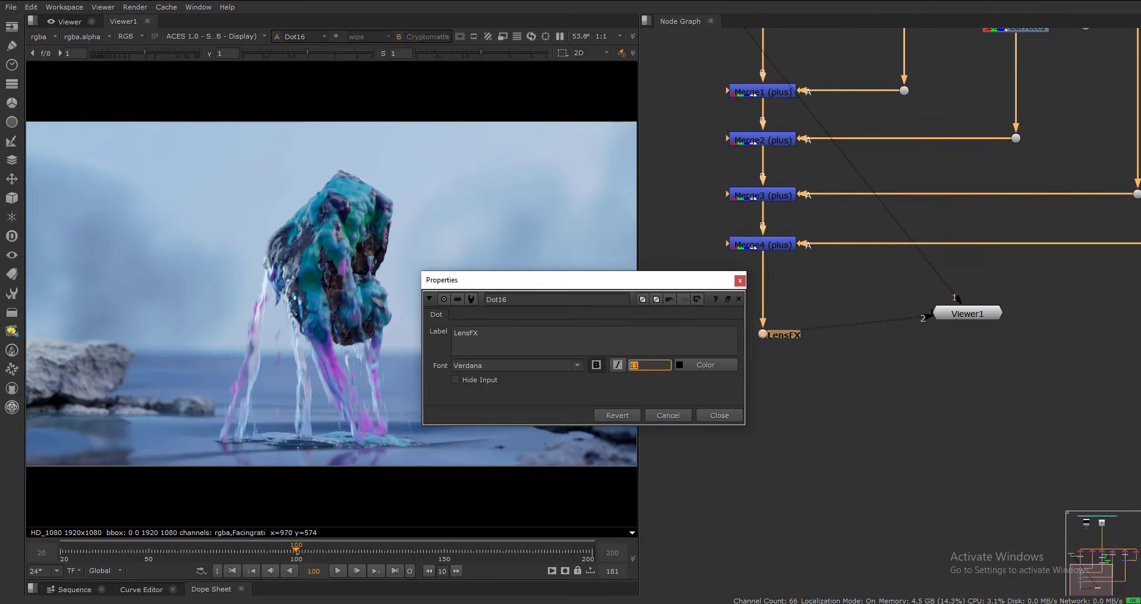
{"action": "type", "text": "22"}
{"action": "key", "text": "Return"}
{"action": "left_click", "coordinate": [721, 414]}
{"action": "scroll", "coordinate": [733, 411], "scroll_direction": "down", "scroll_amount": 3}
{"action": "scroll", "coordinate": [733, 484], "scroll_direction": "up", "scroll_amount": 3}
- Replace the Viewer node with one connected only to the LensFX dot and move it clear of the node tree
{"action": "left_click_drag", "start_coordinate": [971, 266], "coordinate": [672, 358]}
{"action": "middle_click_drag", "start_coordinate": [691, 386], "coordinate": [852, 311]}
{"action": "scroll", "coordinate": [853, 311], "scroll_direction": "down", "scroll_amount": 3}
{"action": "scroll", "coordinate": [852, 311], "scroll_direction": "up", "scroll_amount": 3}
{"action": "left_click_drag", "start_coordinate": [827, 290], "coordinate": [719, 289]}
{"action": "middle_click_drag", "start_coordinate": [911, 265], "coordinate": [826, 314]}
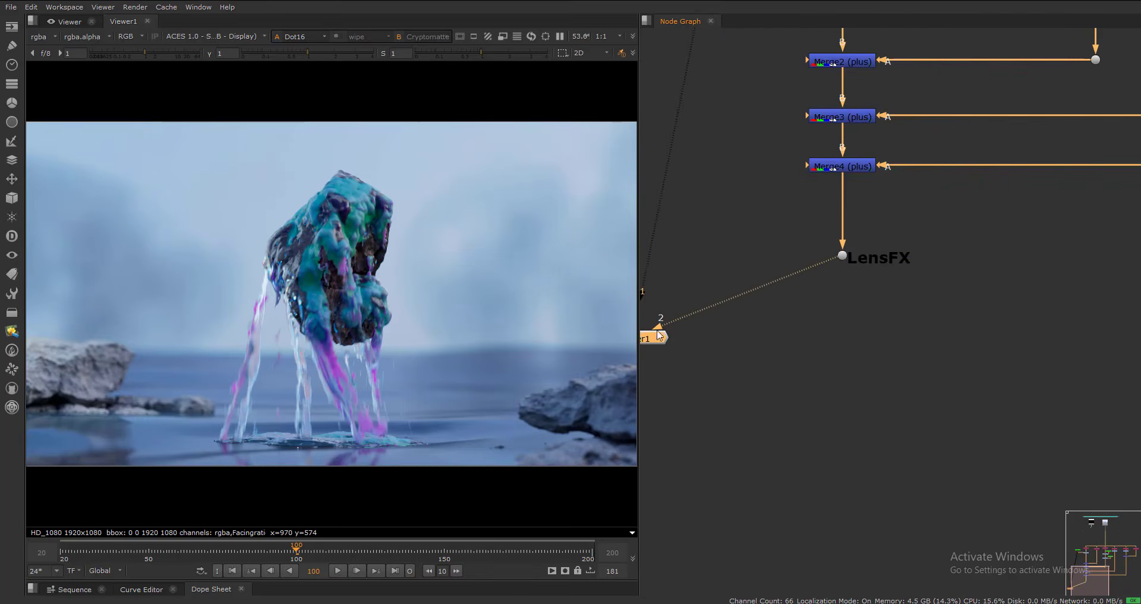
{"action": "key", "text": "Delete"}
{"action": "left_click", "coordinate": [841, 255]}
{"action": "key", "text": "1"}
{"action": "left_click_drag", "start_coordinate": [851, 275], "coordinate": [695, 547]}
{"action": "middle_click_drag", "start_coordinate": [844, 314], "coordinate": [961, 331]}
{"action": "key", "text": "f"}
- Add a Colorspace node beside the LensFX dot and connect it to that dot through a corner Dot
{"action": "scroll", "coordinate": [842, 309], "scroll_direction": "up", "scroll_amount": 1}
{"action": "key", "text": "Tab"}
{"action": "type", "text": "colors"}
{"action": "key", "text": "Return"}
{"action": "scroll", "coordinate": [859, 358], "scroll_direction": "down", "scroll_amount": 2}
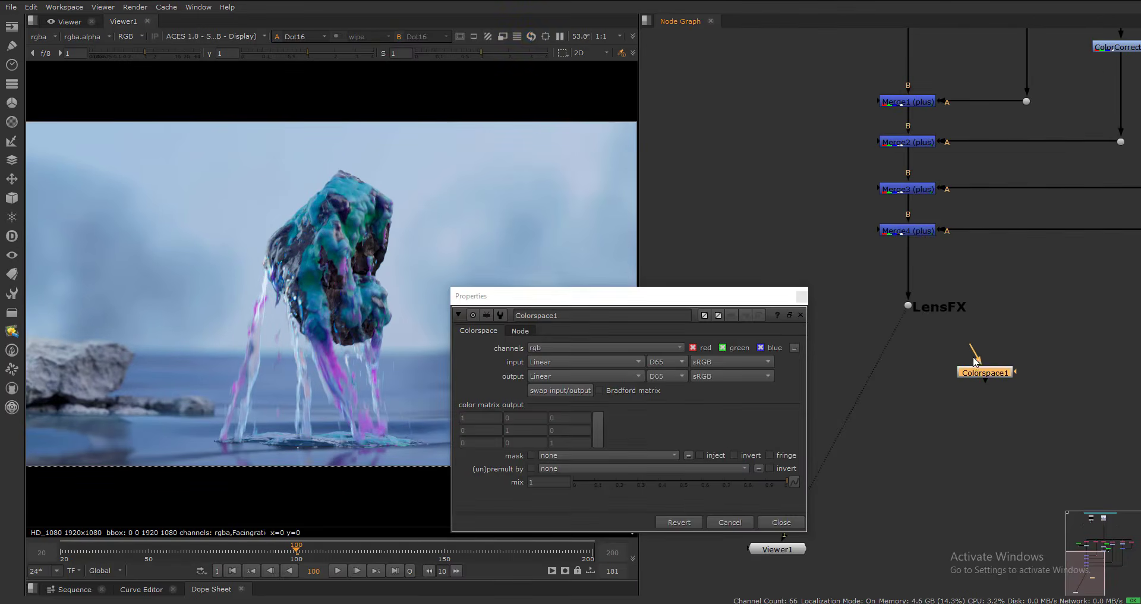
{"action": "left_click_drag", "start_coordinate": [975, 361], "coordinate": [985, 316]}
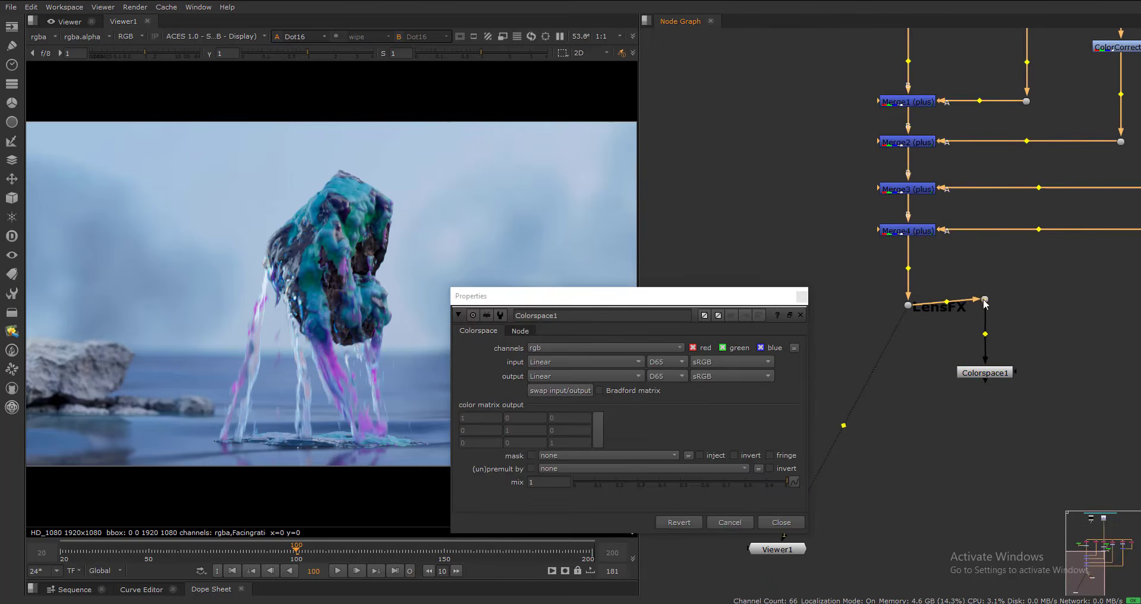
- View the Colorspace node, set its output to AlexaV3LogC, and close its properties
{"action": "left_click", "coordinate": [988, 373]}
{"action": "key", "text": "1"}
{"action": "left_click", "coordinate": [586, 377]}
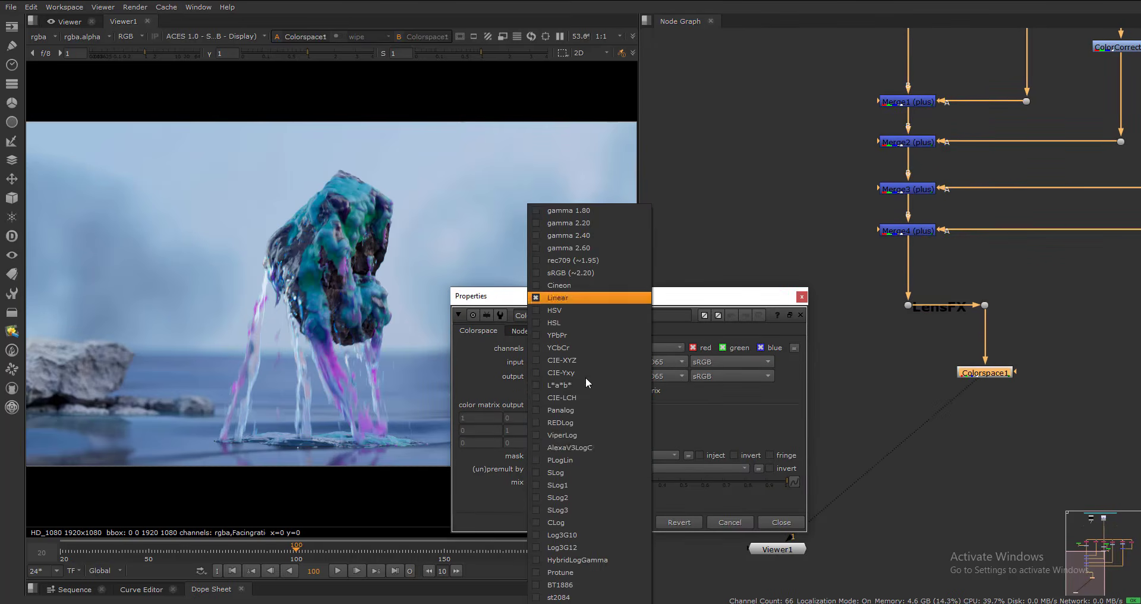
{"action": "left_click", "coordinate": [573, 448]}
{"action": "left_click", "coordinate": [800, 297]}
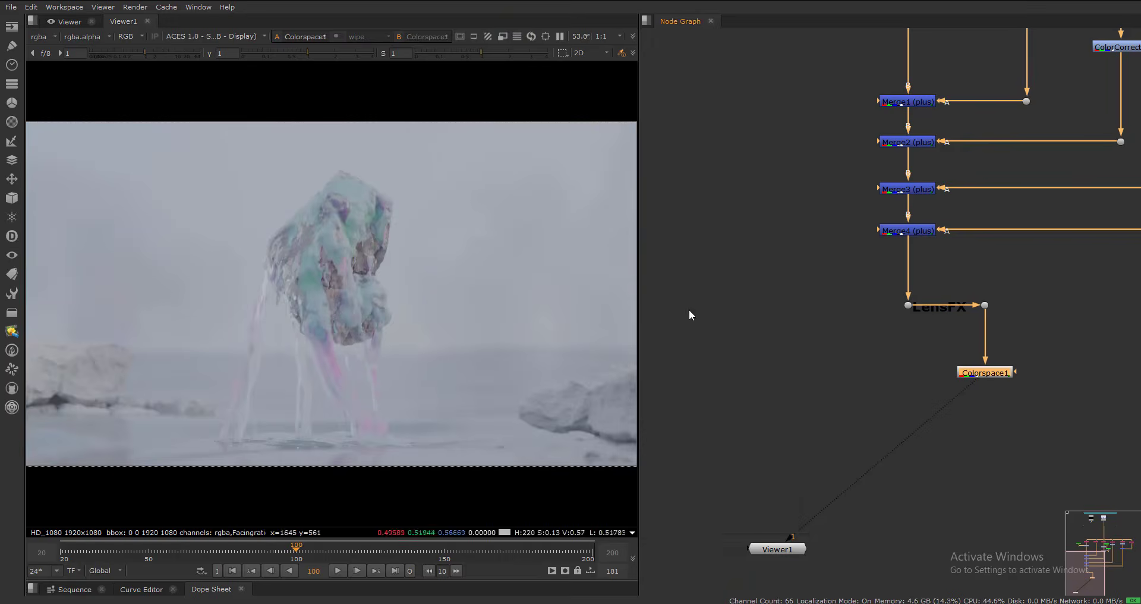
- Add a Sharpen node below the Colorspace and compare the rock's detail with it disabled and enabled
{"action": "scroll", "coordinate": [941, 370], "scroll_direction": "up", "scroll_amount": 4}
{"action": "key", "text": "Tab"}
{"action": "type", "text": "sha"}
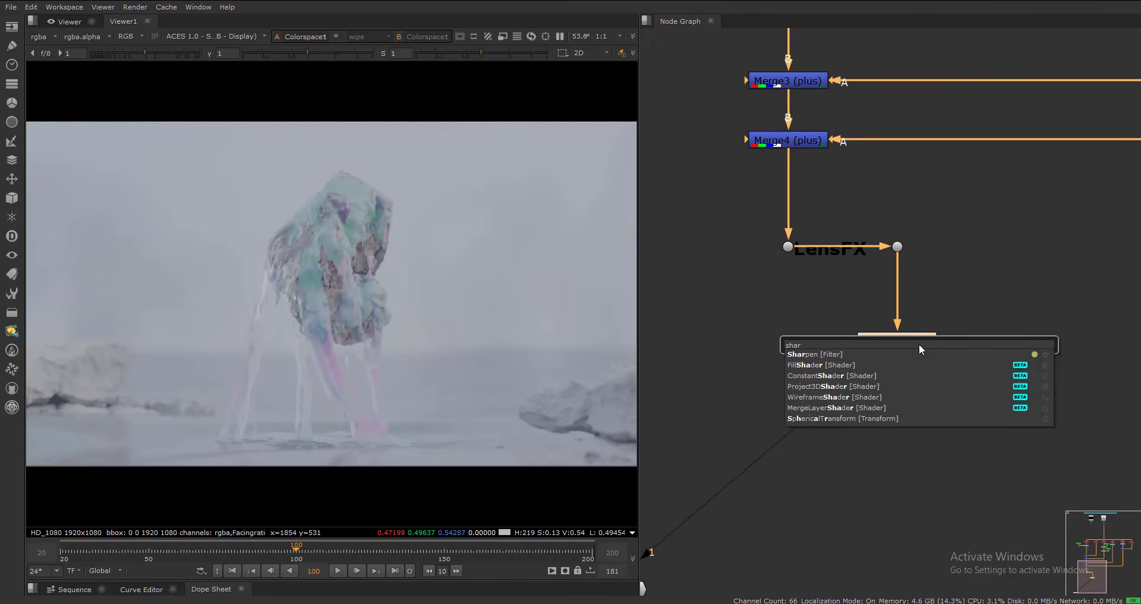
{"action": "key", "text": "Return"}
{"action": "scroll", "coordinate": [321, 255], "scroll_direction": "up", "scroll_amount": 5}
{"action": "key", "text": "d"}
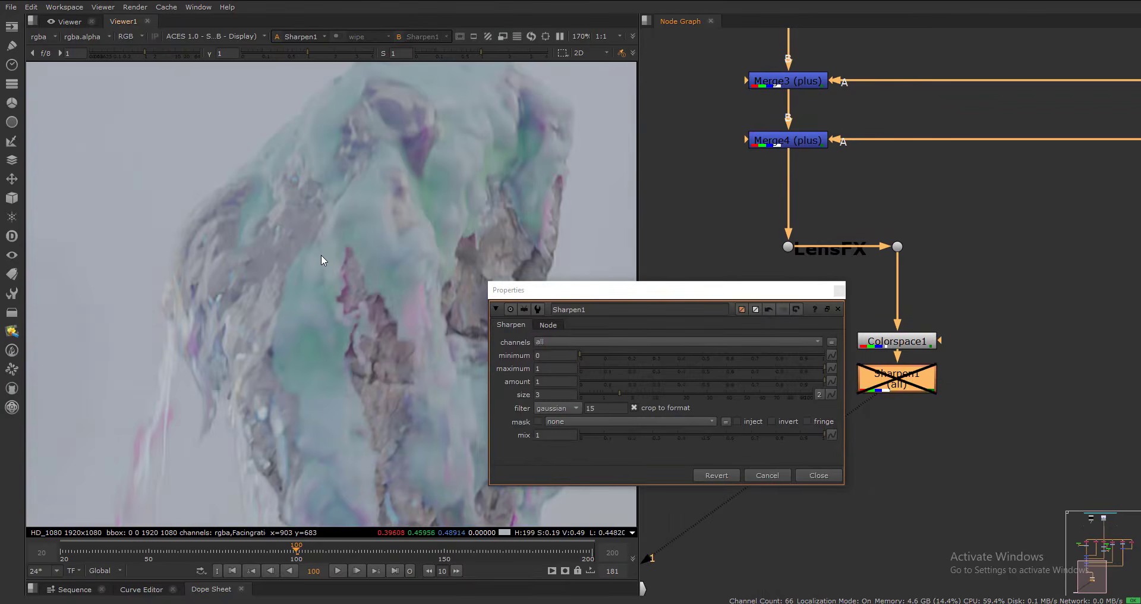
{"action": "key", "text": "d"}
{"action": "key", "text": "f"}
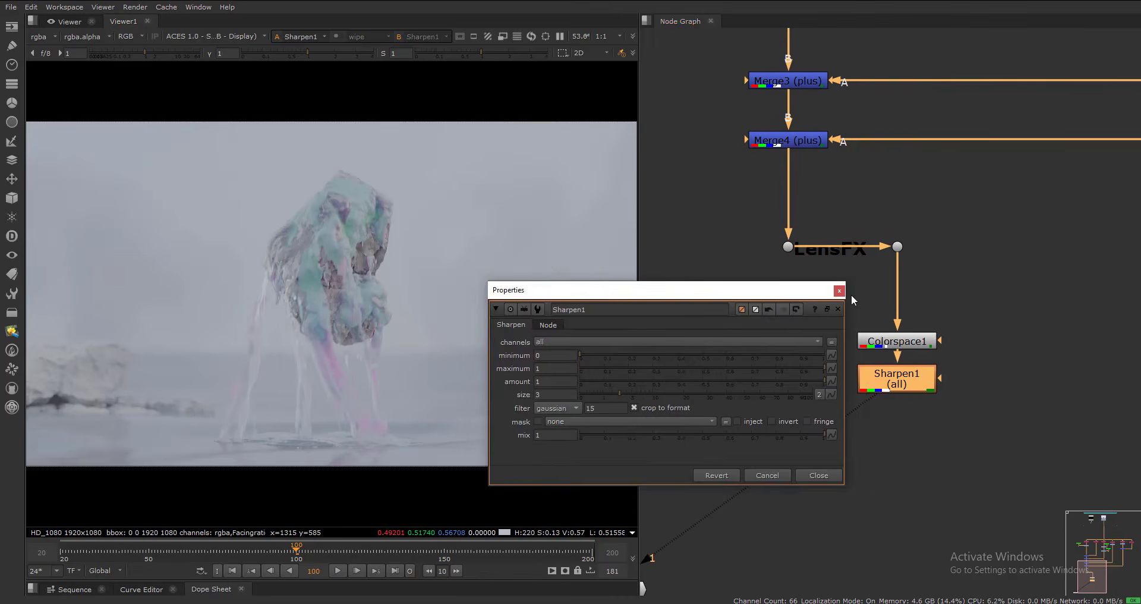
- Duplicate Colorspace1 below Sharpen1 and swap the copy's input and output so it converts AlexaV3LogC back to Linear
{"action": "left_click", "coordinate": [892, 344]}
{"action": "key", "text": "ctrl+v"}
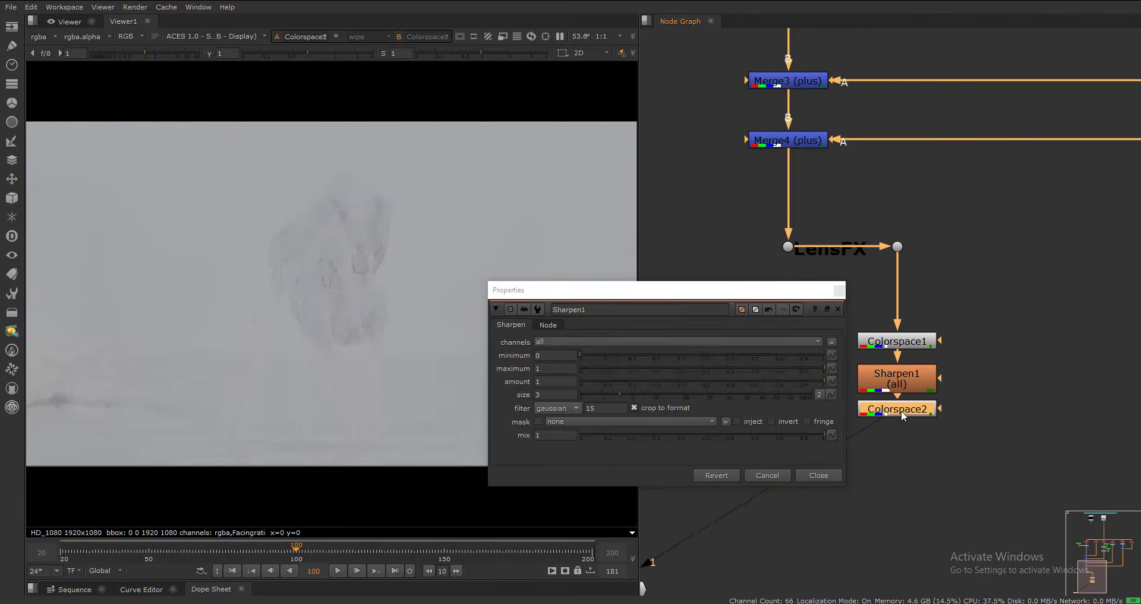
{"action": "double_click", "coordinate": [902, 410]}
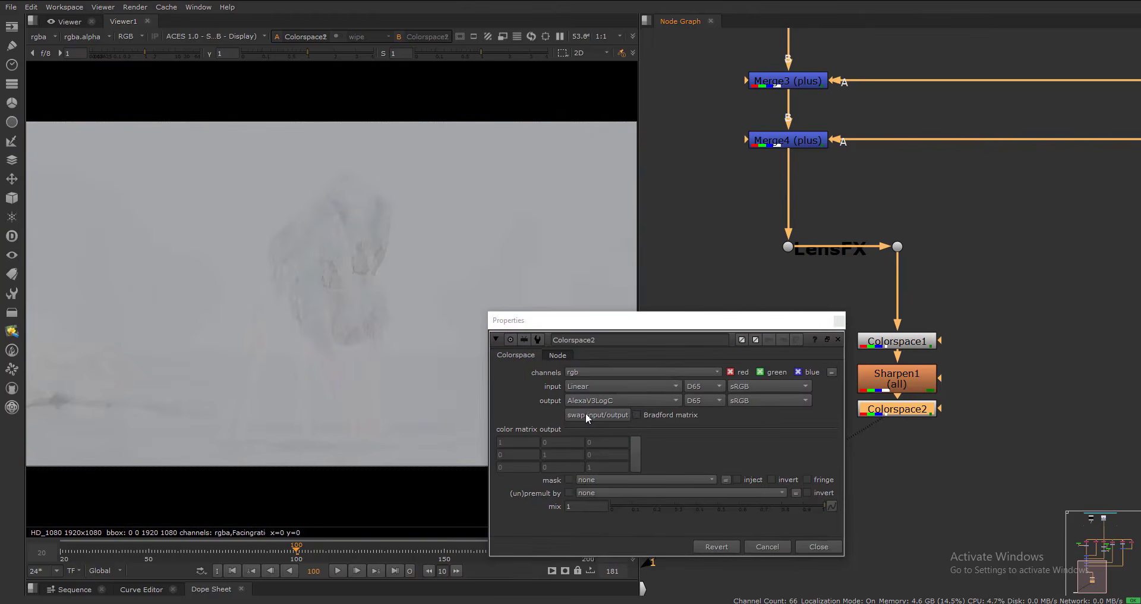
{"action": "left_click", "coordinate": [586, 415]}
{"action": "left_click", "coordinate": [839, 321]}
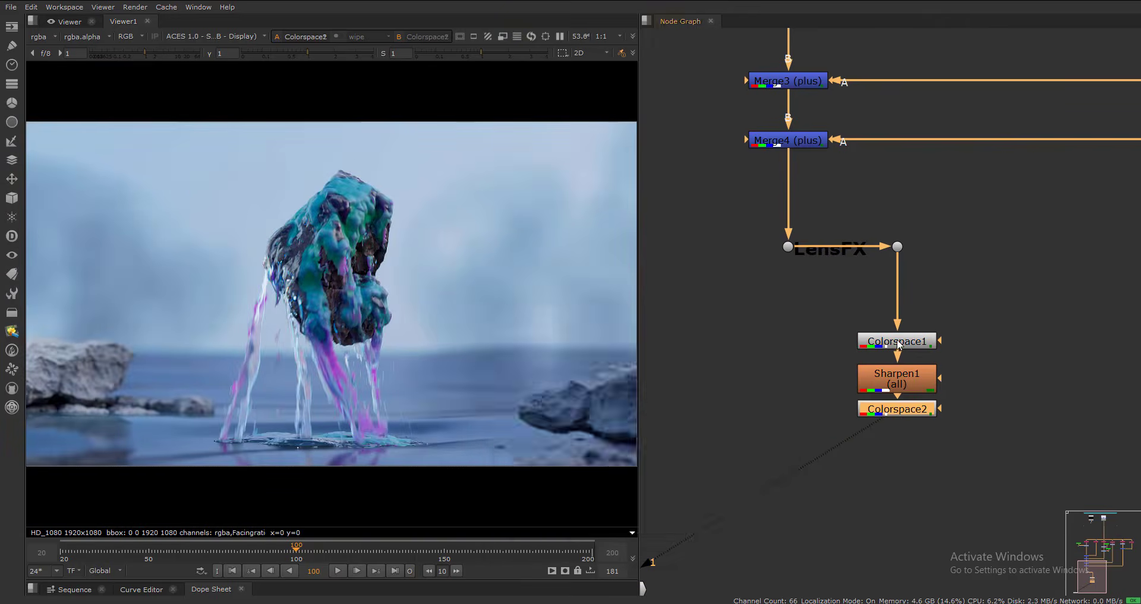
- Compare the input and output settings of Colorspace1 and Colorspace2 side by side, then close both property windows
{"action": "double_click", "coordinate": [894, 345]}
{"action": "left_click_drag", "start_coordinate": [711, 302], "coordinate": [721, 24]}
{"action": "left_click", "coordinate": [910, 407]}
{"action": "double_click", "coordinate": [911, 409]}
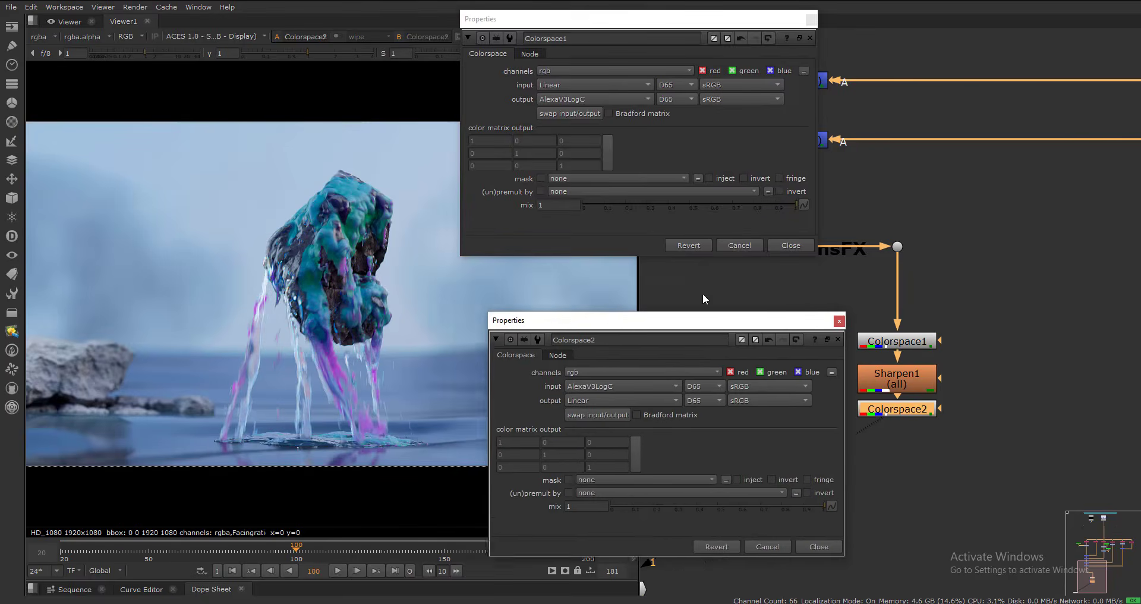
{"action": "left_click_drag", "start_coordinate": [709, 320], "coordinate": [701, 282]}
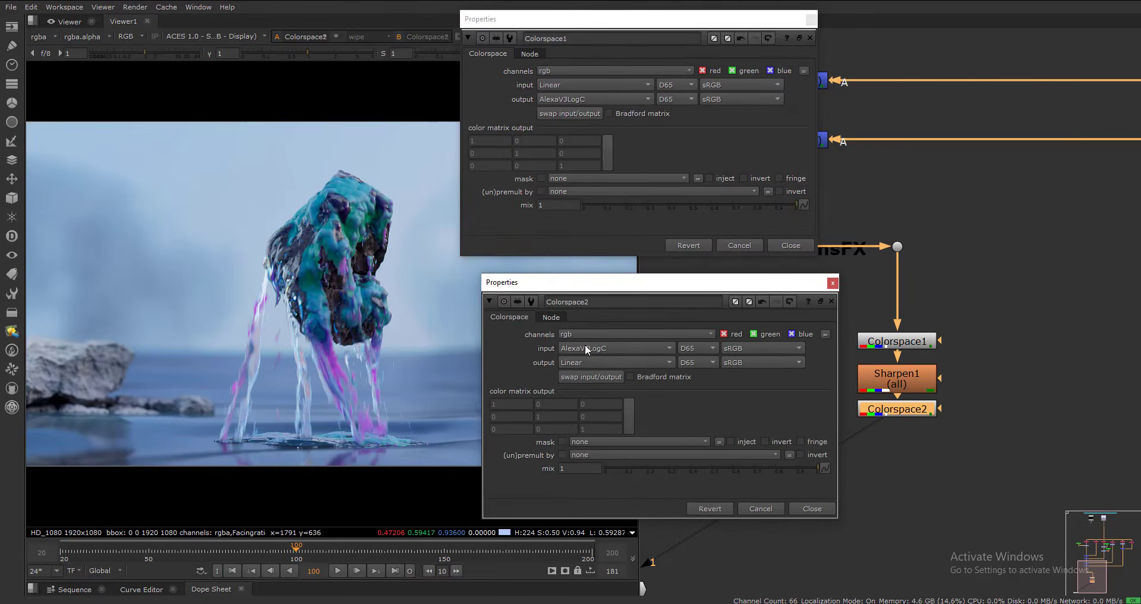
{"action": "left_click", "coordinate": [812, 508]}
{"action": "left_click", "coordinate": [811, 19]}
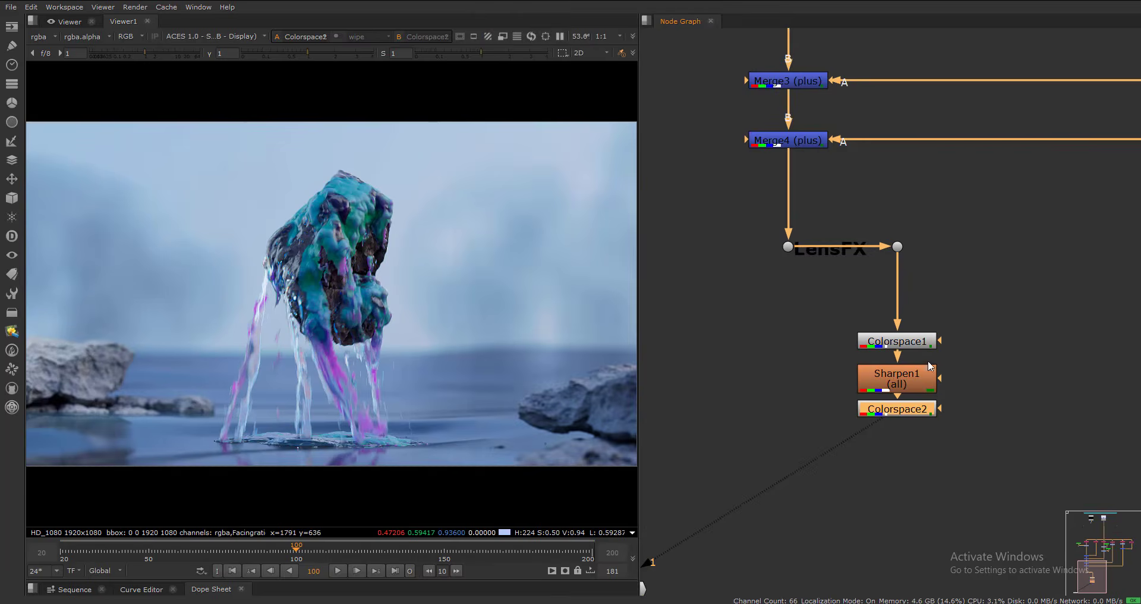
- Compare the image at the dot before Colorspace1 with the Colorspace2 output, inspecting the rock close up
{"action": "left_click", "coordinate": [897, 248]}
{"action": "key", "text": "1"}
{"action": "left_click", "coordinate": [883, 408]}
{"action": "key", "text": "2"}
{"action": "scroll", "coordinate": [302, 260], "scroll_direction": "up", "scroll_amount": 4}
{"action": "left_click", "coordinate": [315, 267]}
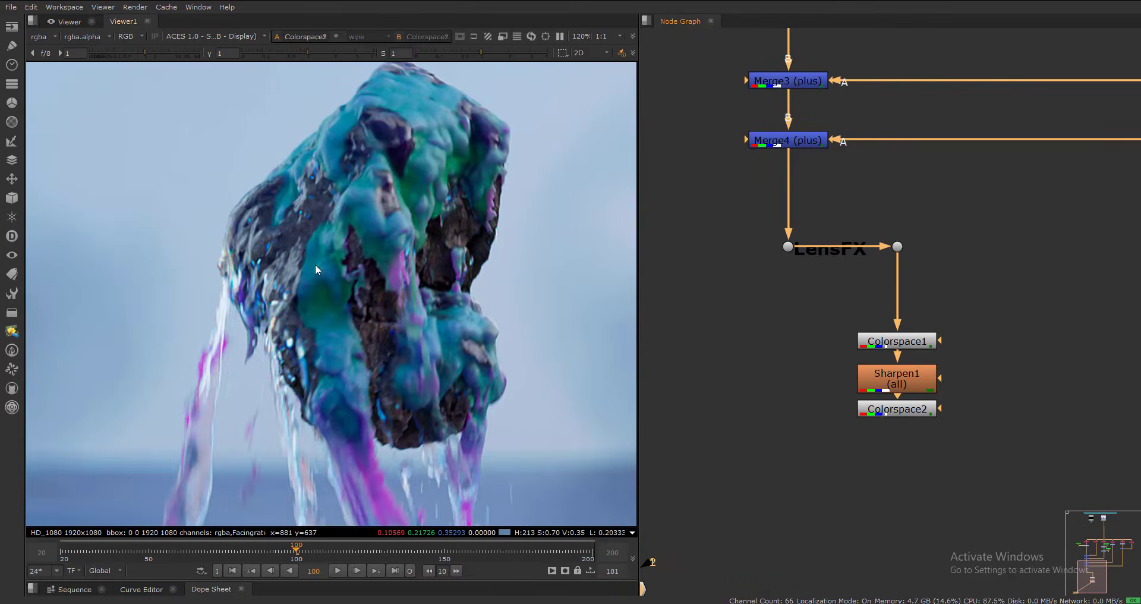
{"action": "left_click", "coordinate": [897, 247]}
{"action": "key", "text": "1"}
{"action": "left_click", "coordinate": [914, 411]}
{"action": "key", "text": "2"}
{"action": "key", "text": "1"}
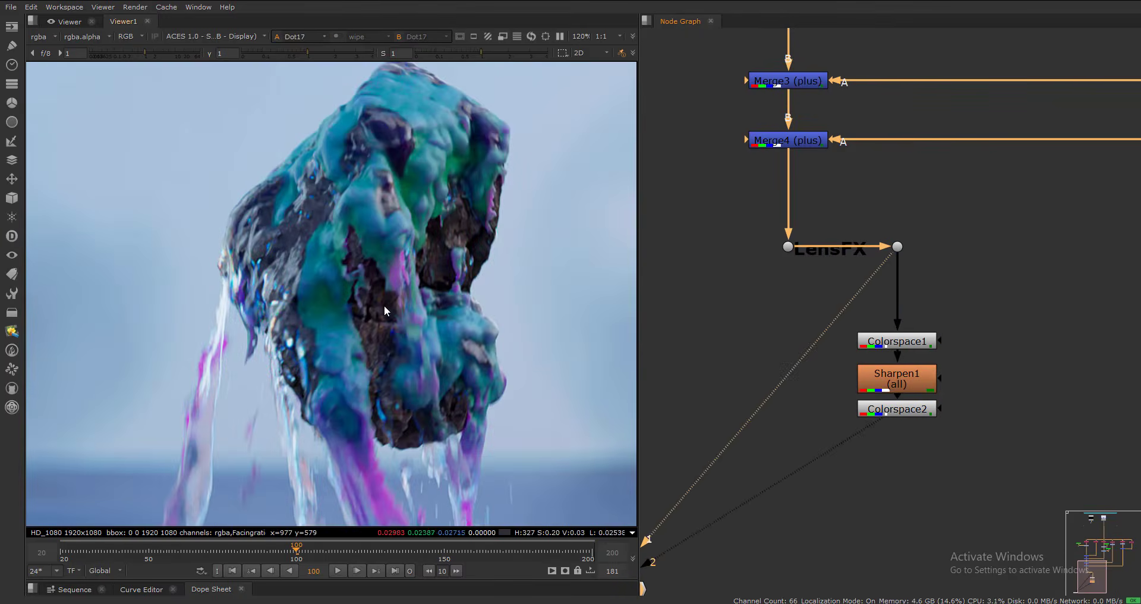
{"action": "key", "text": "2"}
{"action": "key", "text": "1"}
{"action": "key", "text": "2"}
{"action": "key", "text": "f"}
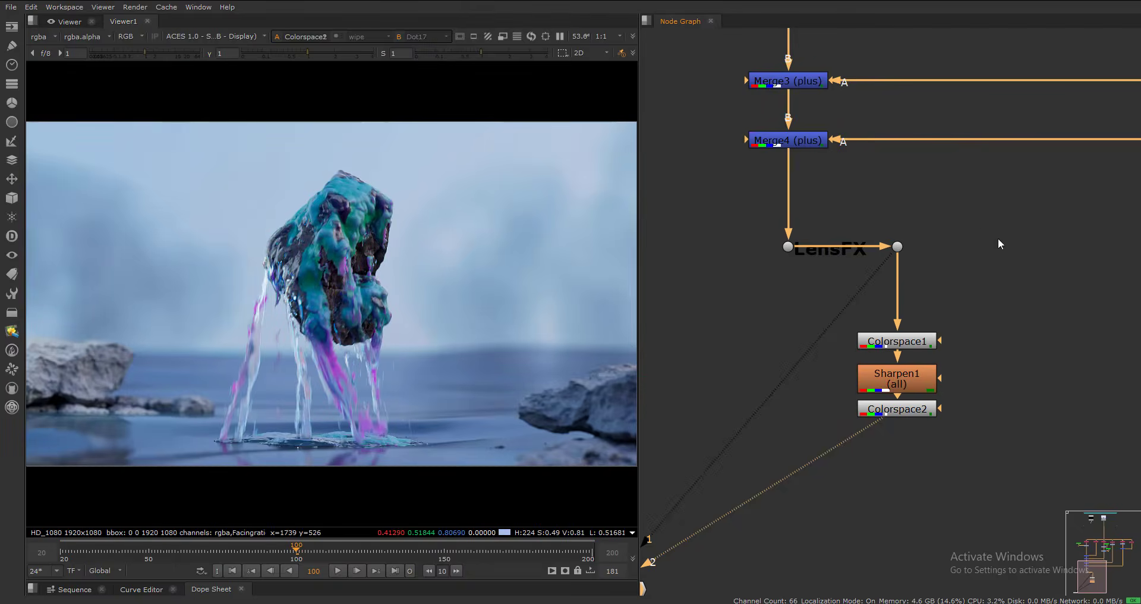
- Add a Merge node below the LensFX dot, with B from the main line and A from Colorspace2
{"action": "left_click_drag", "start_coordinate": [999, 239], "coordinate": [863, 419]}
{"action": "left_click", "coordinate": [891, 260]}
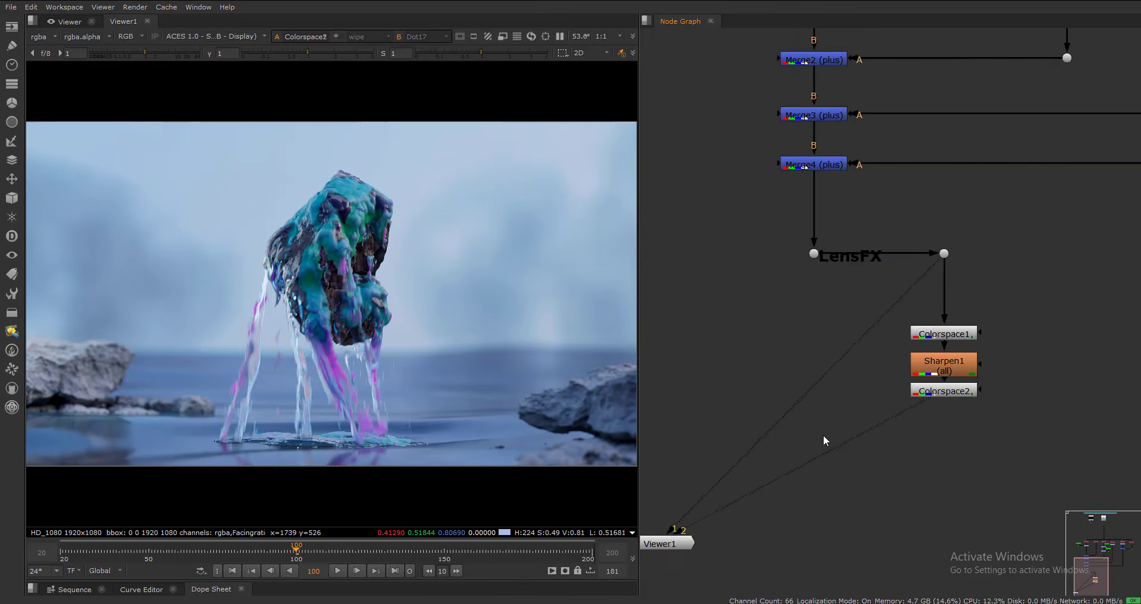
{"action": "key", "text": "m"}
{"action": "left_click_drag", "start_coordinate": [830, 441], "coordinate": [858, 416]}
{"action": "left_click_drag", "start_coordinate": [814, 257], "coordinate": [945, 391]}
{"action": "left_click_drag", "start_coordinate": [825, 452], "coordinate": [819, 397]}
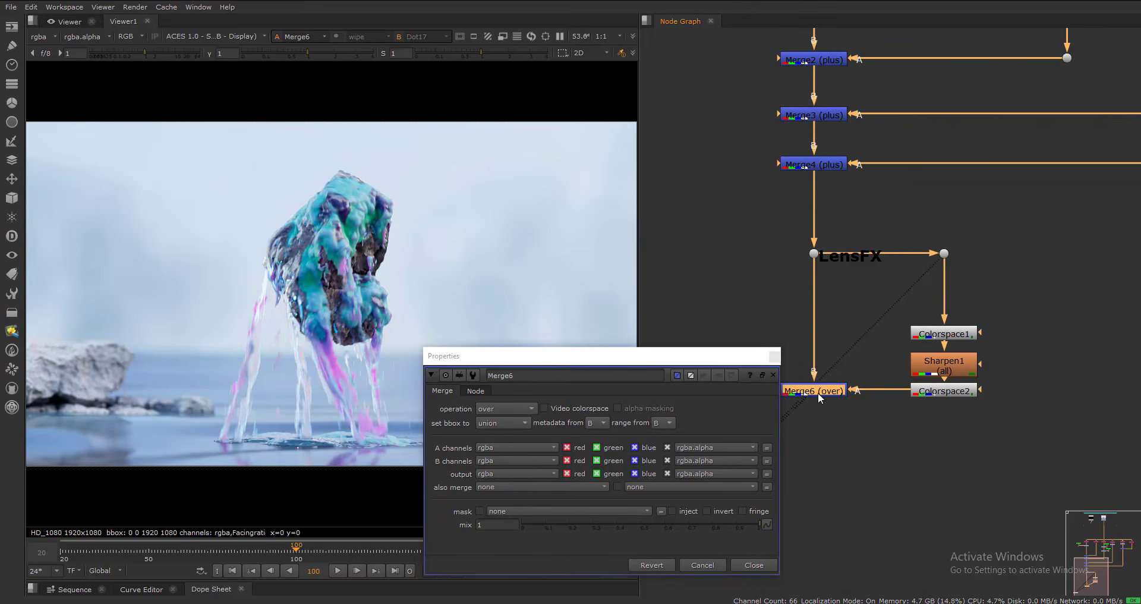
- Set the new merge's operation to max
{"action": "left_click", "coordinate": [523, 408]}
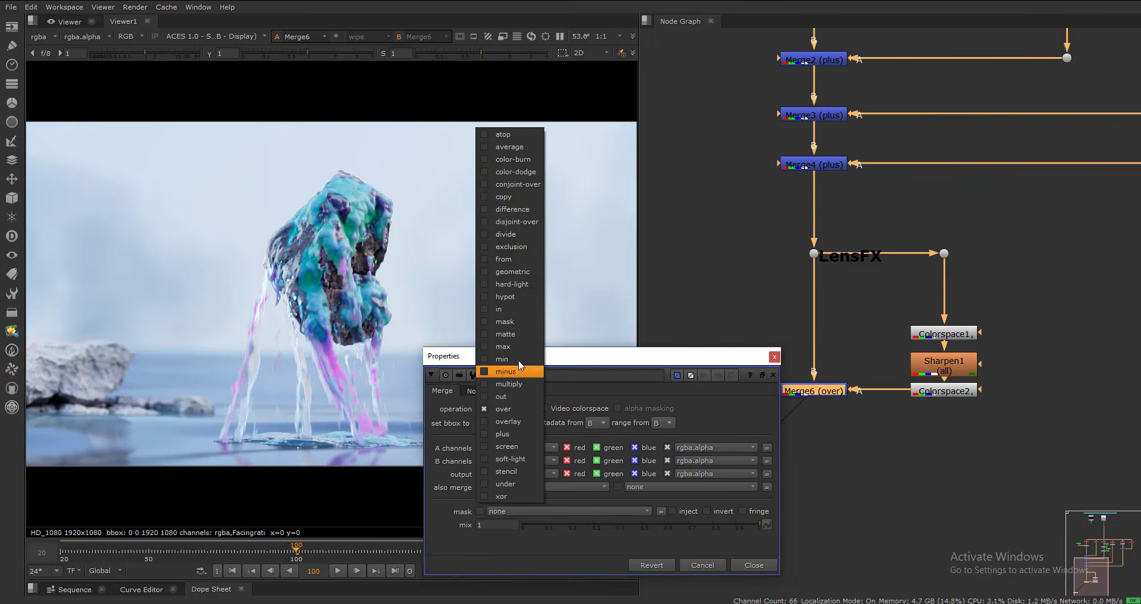
{"action": "left_click", "coordinate": [526, 346]}
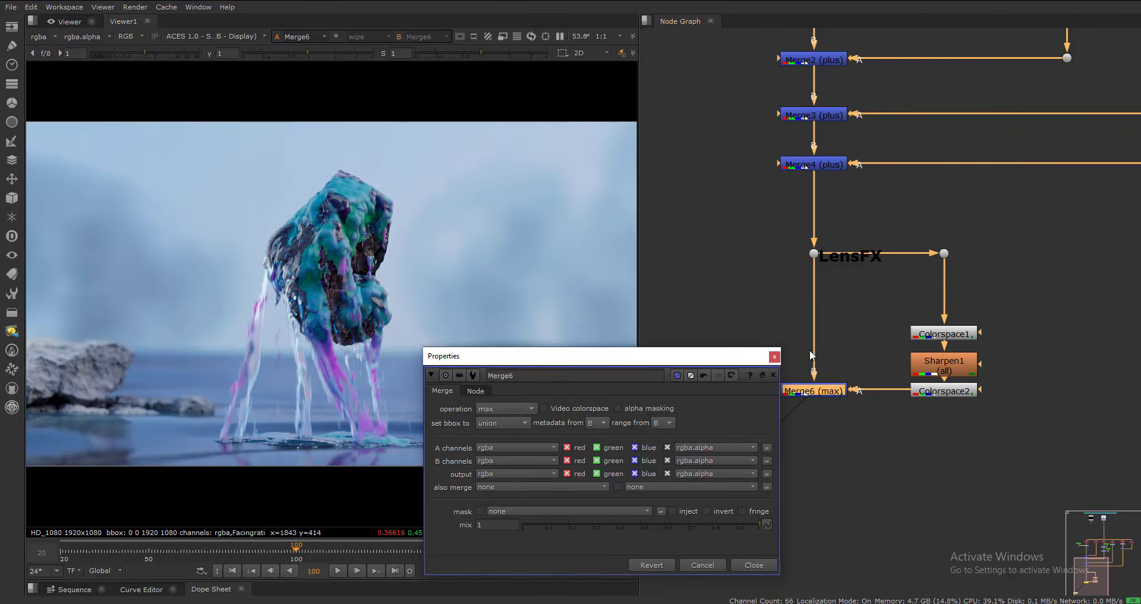
{"action": "left_click", "coordinate": [775, 356]}
- Check the Sharpen1 settings and set the mix of the max merge to 0.8
{"action": "scroll", "coordinate": [250, 262], "scroll_direction": "up", "scroll_amount": 5}
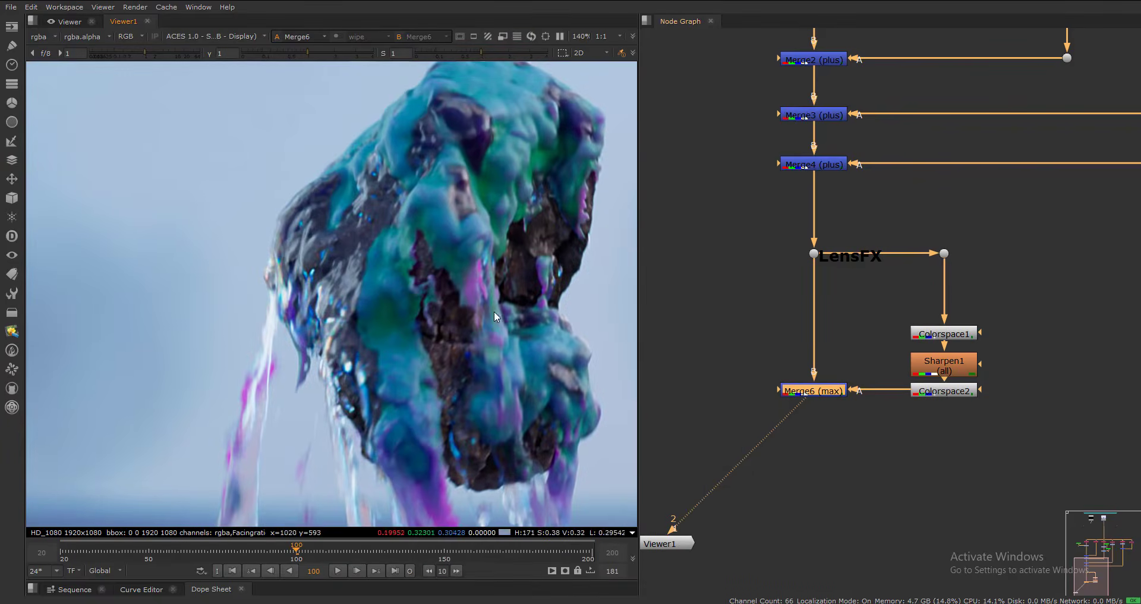
{"action": "double_click", "coordinate": [944, 364]}
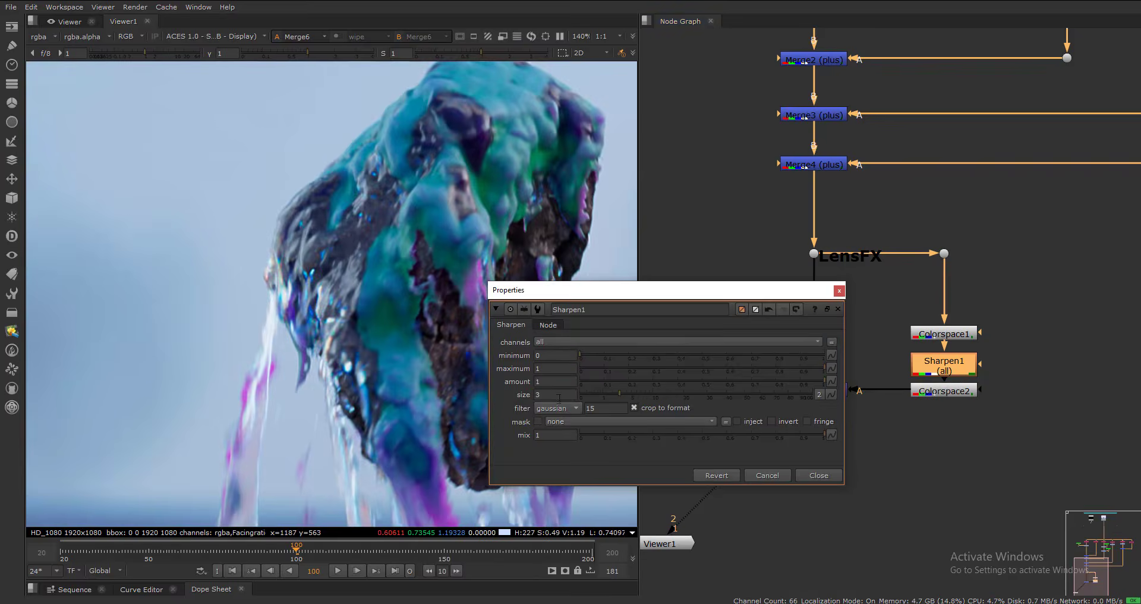
{"action": "left_click", "coordinate": [818, 475]}
{"action": "left_click", "coordinate": [813, 391]}
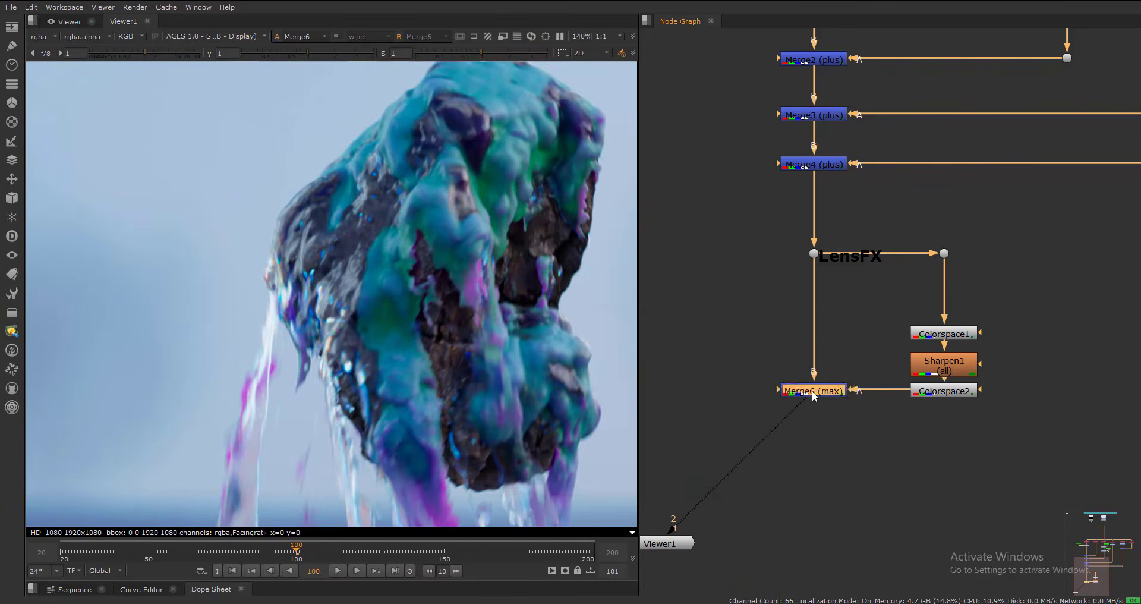
{"action": "double_click", "coordinate": [813, 391]}
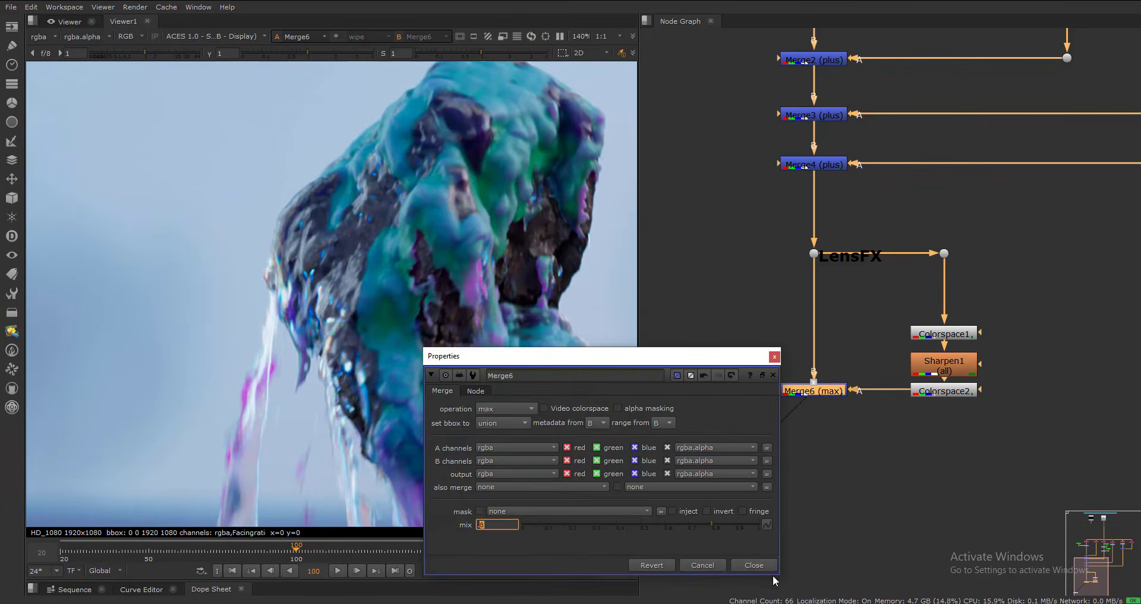
{"action": "left_click", "coordinate": [753, 565]}
- Toggle the max merge off and on to compare the sharpening on the rock and water streams
{"action": "key", "text": "d"}
{"action": "key", "text": "d"}
{"action": "key", "text": "d"}
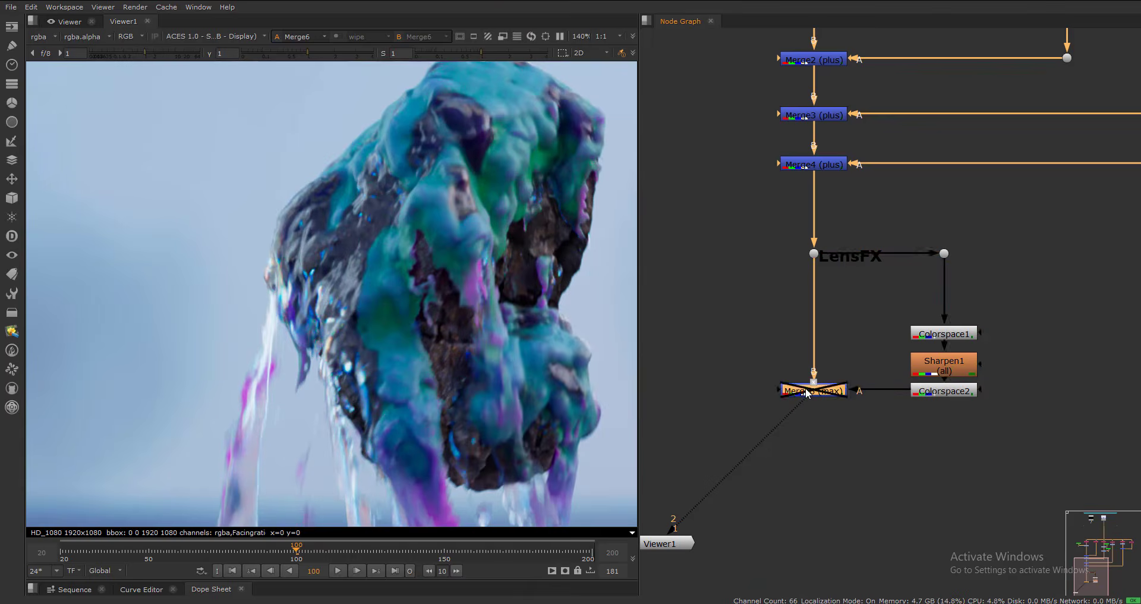
{"action": "key", "text": "d"}
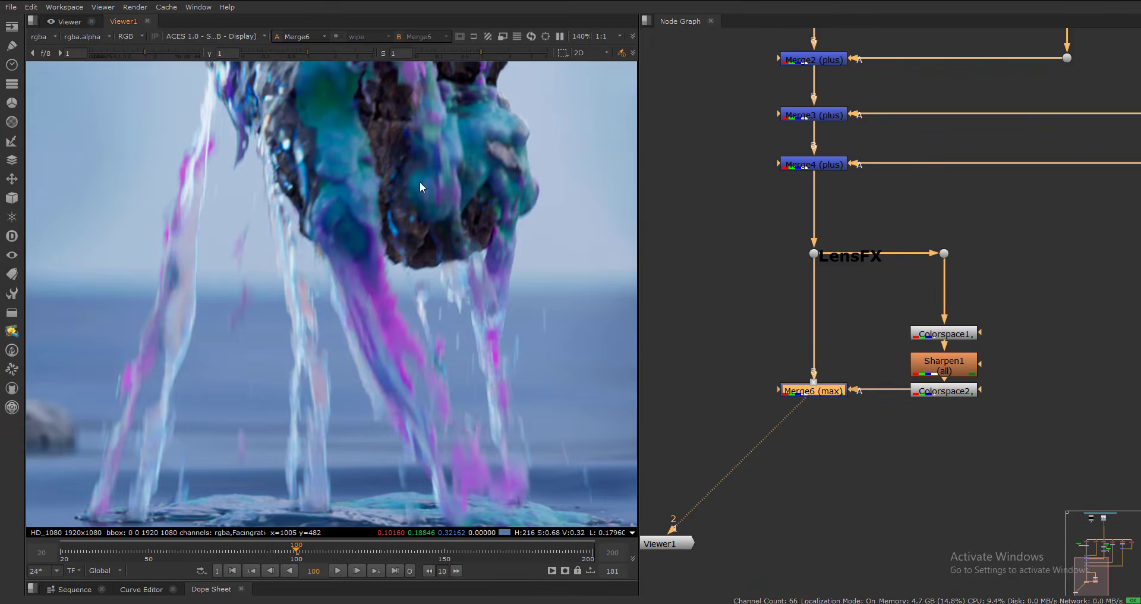
{"action": "scroll", "coordinate": [420, 183], "scroll_direction": "up", "scroll_amount": 1}
{"action": "middle_click_drag", "start_coordinate": [368, 380], "coordinate": [348, 193]}
{"action": "key", "text": "d"}
{"action": "key", "text": "d"}
{"action": "double_click", "coordinate": [829, 393]}
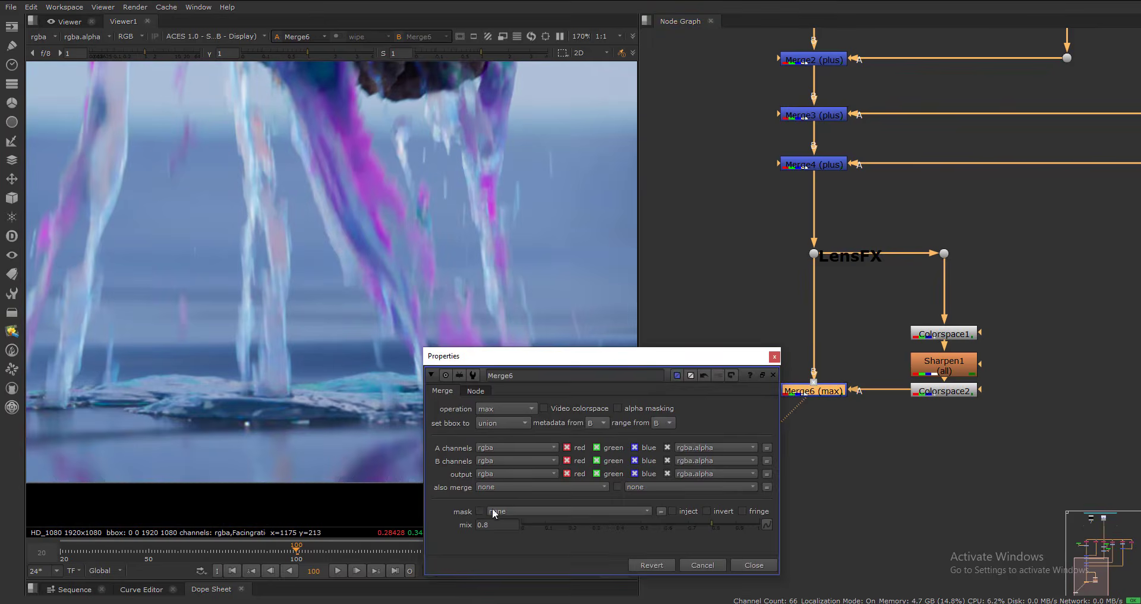
{"action": "left_click", "coordinate": [767, 567]}
- Add a Soften node, connect it below the max merge and show its output in the viewer
{"action": "left_click", "coordinate": [816, 462]}
{"action": "key", "text": "Tab"}
{"action": "type", "text": "sof"}
{"action": "key", "text": "Return"}
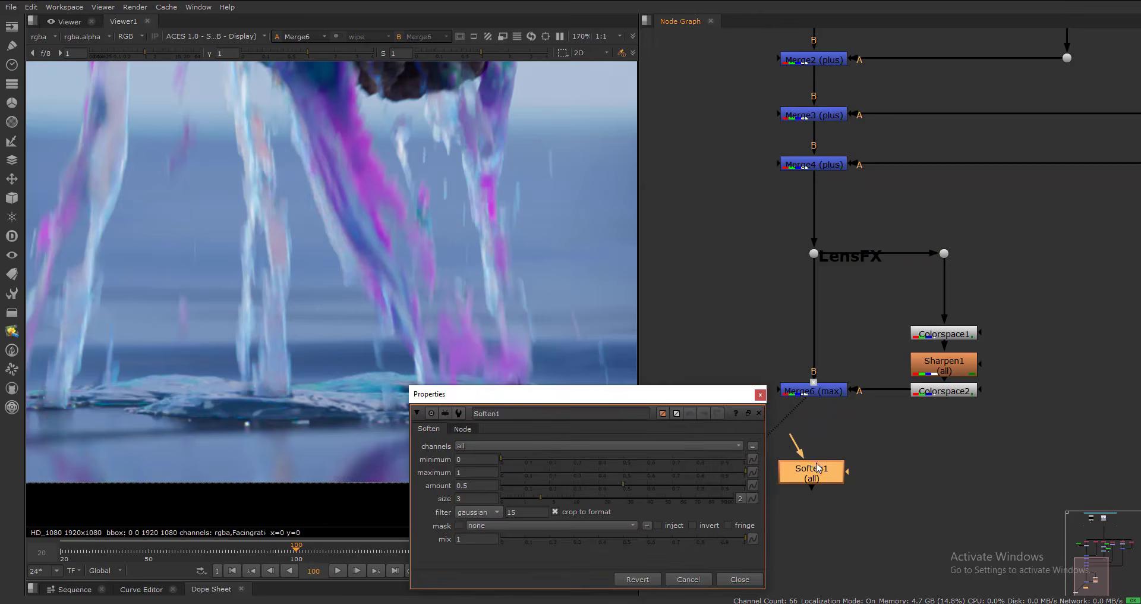
{"action": "left_click_drag", "start_coordinate": [790, 435], "coordinate": [798, 391]}
{"action": "left_click_drag", "start_coordinate": [813, 465], "coordinate": [816, 442]}
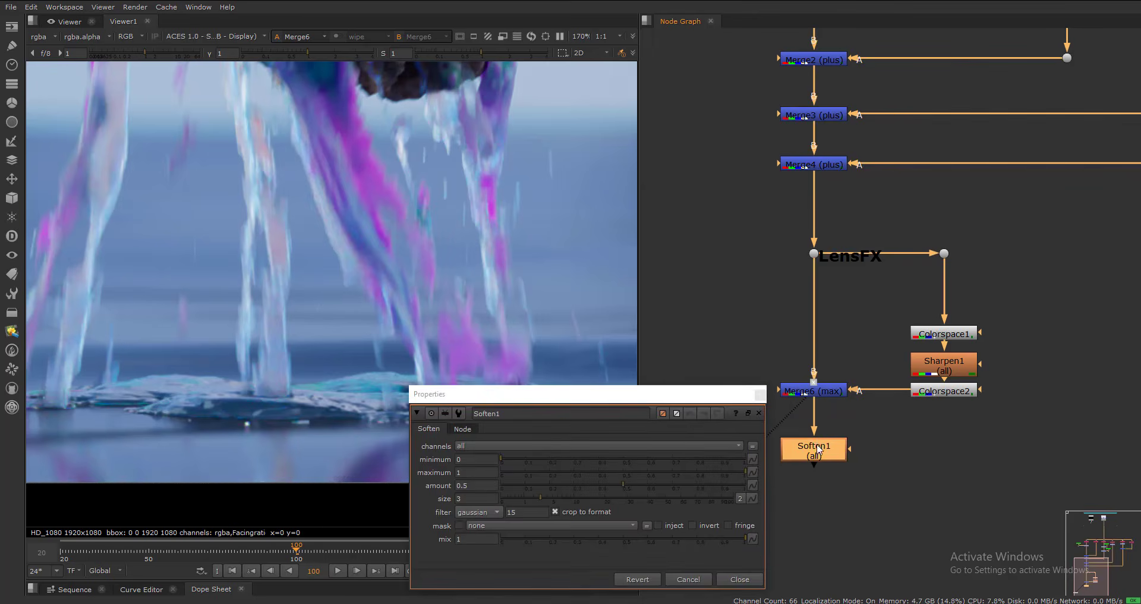
{"action": "key", "text": "1"}
- Set the Soften node's size to 2 and its amount to 0.25
{"action": "middle_click_drag", "start_coordinate": [559, 137], "coordinate": [509, 321]}
{"action": "left_click", "coordinate": [821, 456]}
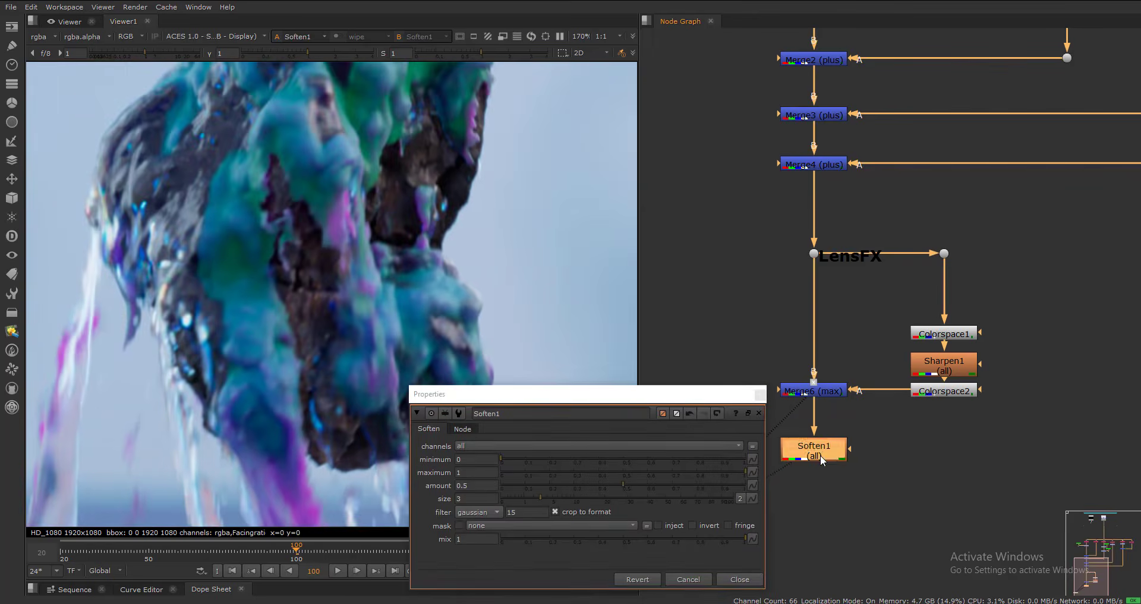
{"action": "middle_click_drag", "start_coordinate": [451, 168], "coordinate": [451, 243]}
{"action": "double_click", "coordinate": [477, 500]}
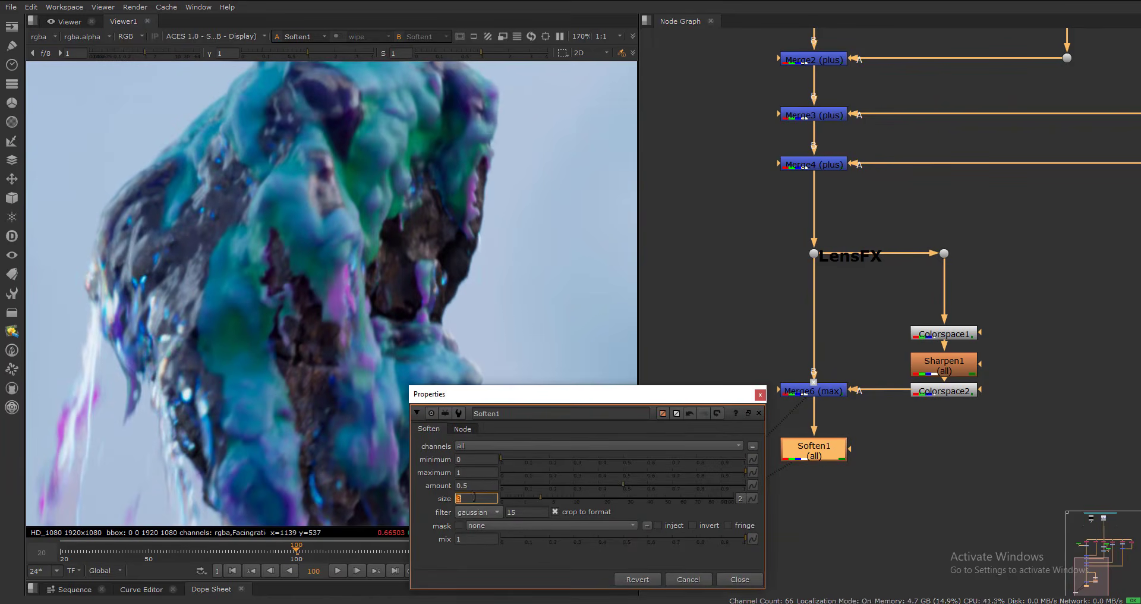
{"action": "type", "text": "2"}
{"action": "left_click", "coordinate": [485, 486]}
{"action": "left_click", "coordinate": [831, 453]}
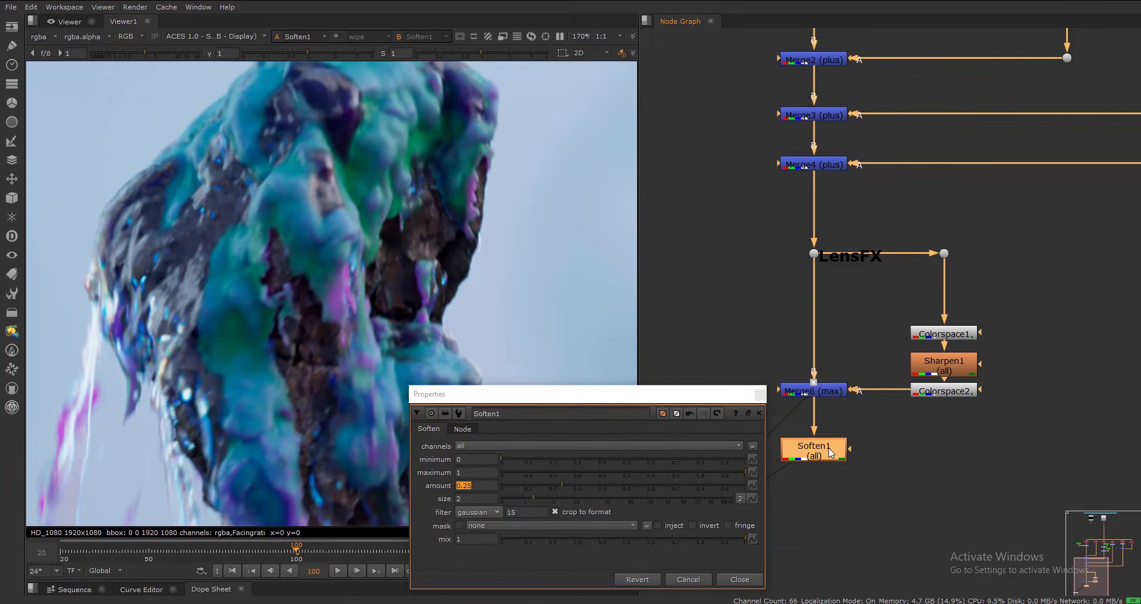
{"action": "left_click", "coordinate": [865, 289]}
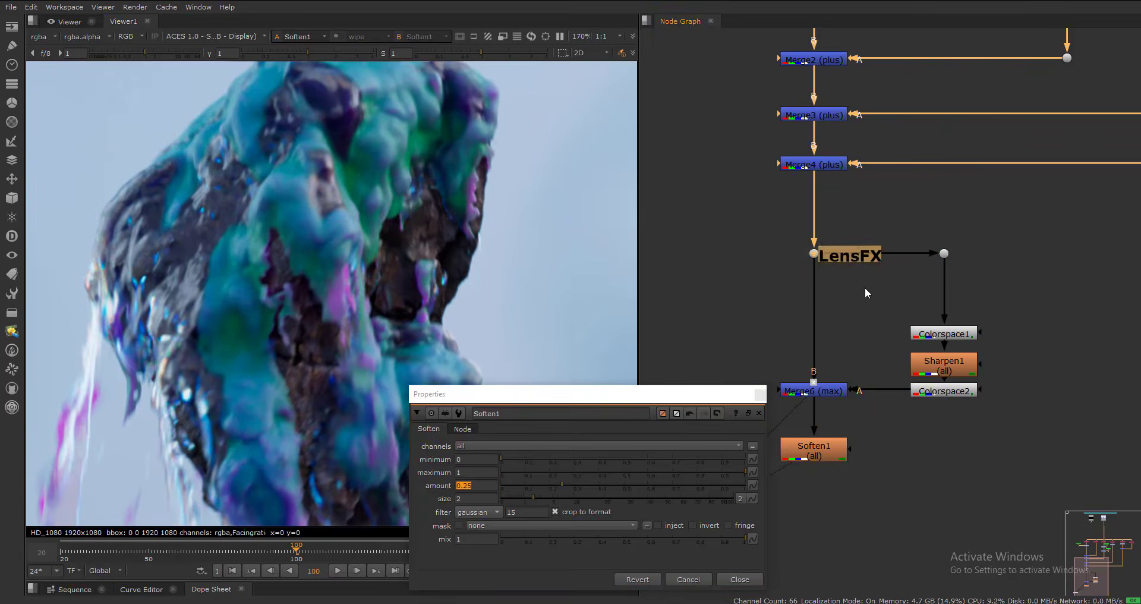
{"action": "left_click", "coordinate": [760, 395]}
- Compare the Soften1 output with the image at the LensFX dot in the viewer
{"action": "key", "text": "f"}
{"action": "scroll", "coordinate": [373, 277], "scroll_direction": "up", "scroll_amount": 3}
{"action": "left_click", "coordinate": [814, 450]}
{"action": "key", "text": "2"}
{"action": "left_click", "coordinate": [761, 369]}
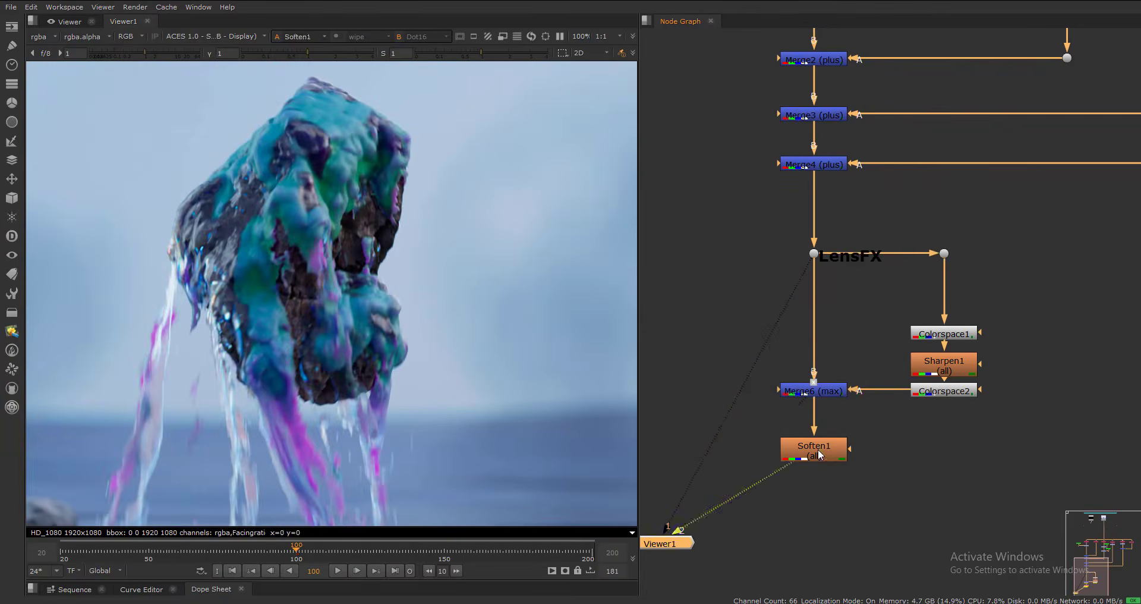
{"action": "scroll", "coordinate": [808, 291], "scroll_direction": "down", "scroll_amount": 4}
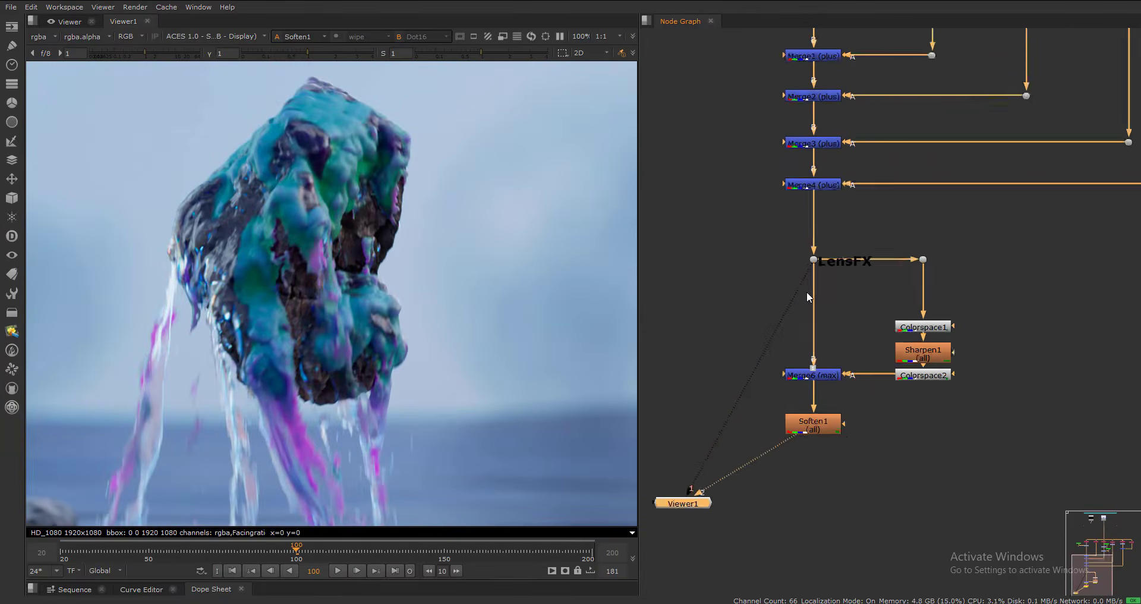
- Create a backdrop behind the LensFX, Colorspace, Sharpen, Merge and Soften nodes
{"action": "left_click_drag", "start_coordinate": [745, 242], "coordinate": [986, 405]}
{"action": "key", "text": "Tab"}
{"action": "type", "text": "bac"}
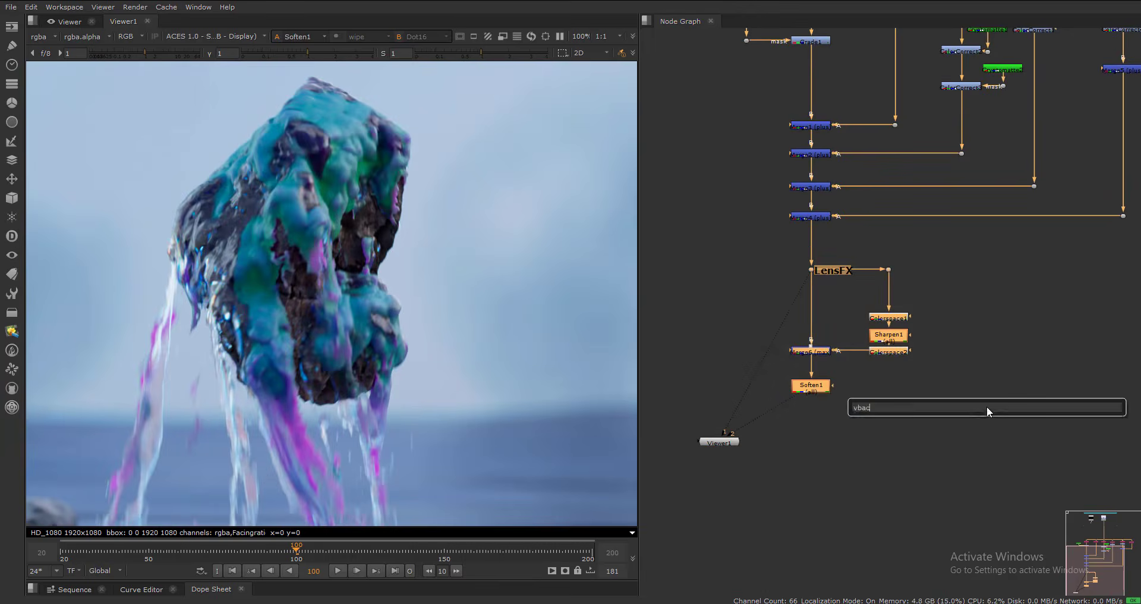
{"action": "type", "text": "k"}
{"action": "key", "text": "Return"}
{"action": "left_click", "coordinate": [987, 405]}
- Enlarge the backdrop around the sharpening nodes and place its upper edge just below the LensFX dots
{"action": "left_click_drag", "start_coordinate": [910, 394], "coordinate": [947, 430]}
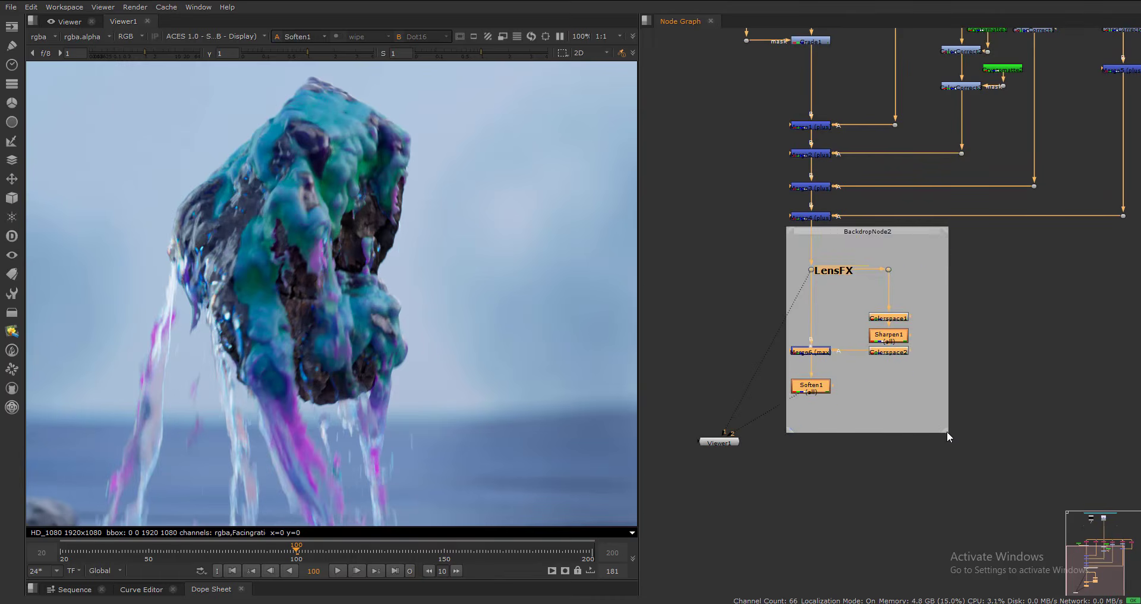
{"action": "left_click_drag", "start_coordinate": [817, 231], "coordinate": [793, 306]}
{"action": "left_click", "coordinate": [824, 237]}
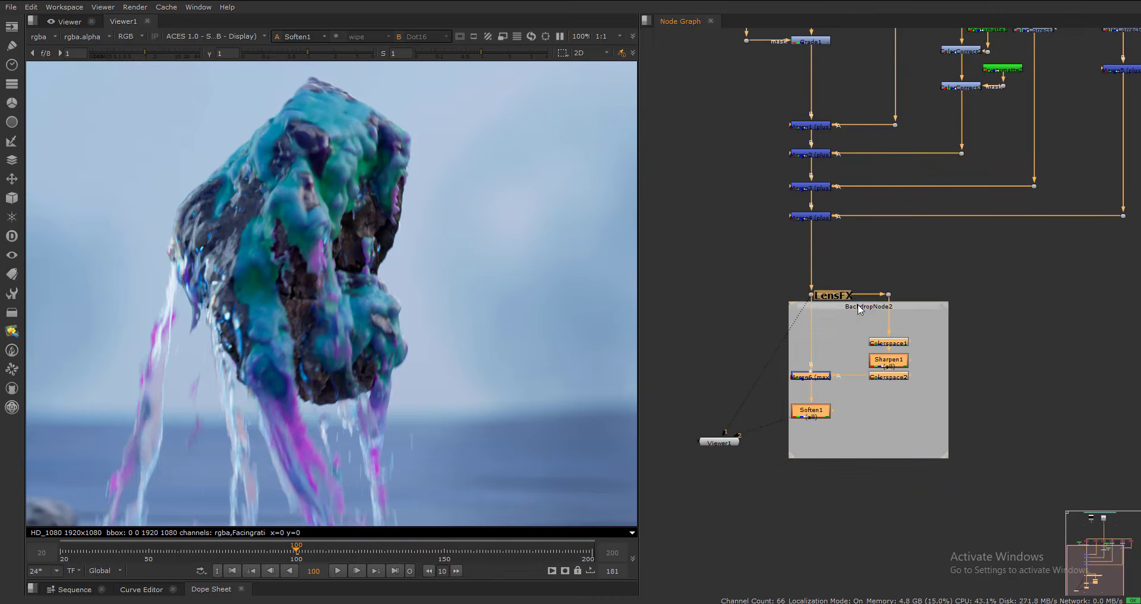
- Label the backdrop "Sharpen&Soften"
{"action": "double_click", "coordinate": [858, 308]}
{"action": "left_click", "coordinate": [700, 300]}
{"action": "type", "text": "AS"}
{"action": "key", "text": "BackSpace"}
{"action": "type", "text": "^"}
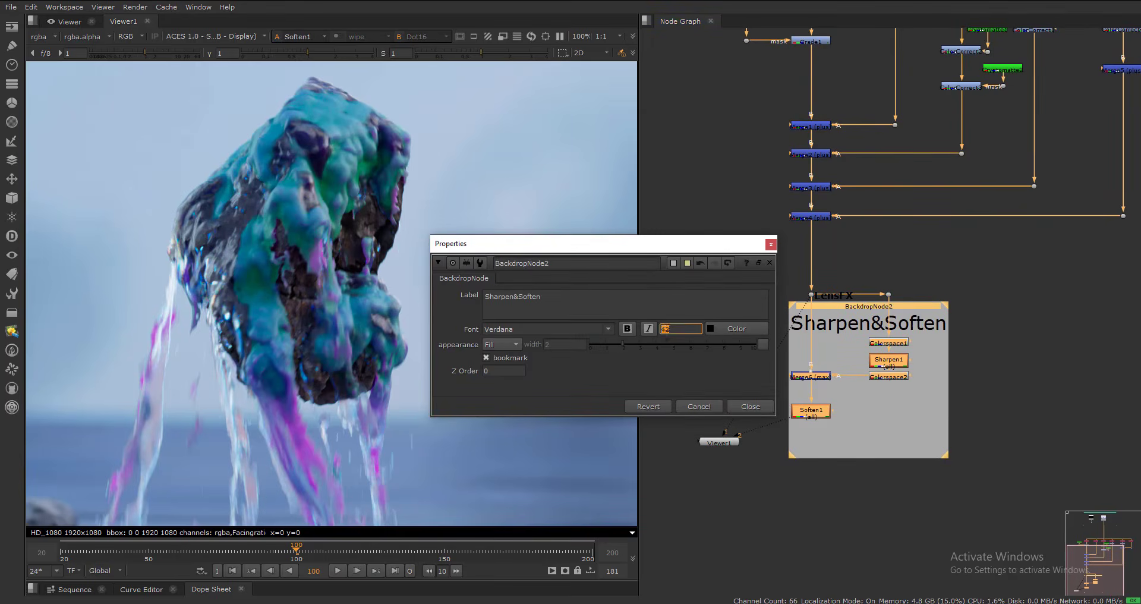
- Make the backdrop's label bold and set its font size to 20
{"action": "type", "text": "30"}
{"action": "key", "text": "Return"}
{"action": "type", "text": "20"}
{"action": "key", "text": "Return"}
{"action": "left_click", "coordinate": [756, 409]}
{"action": "left_click", "coordinate": [983, 408]}
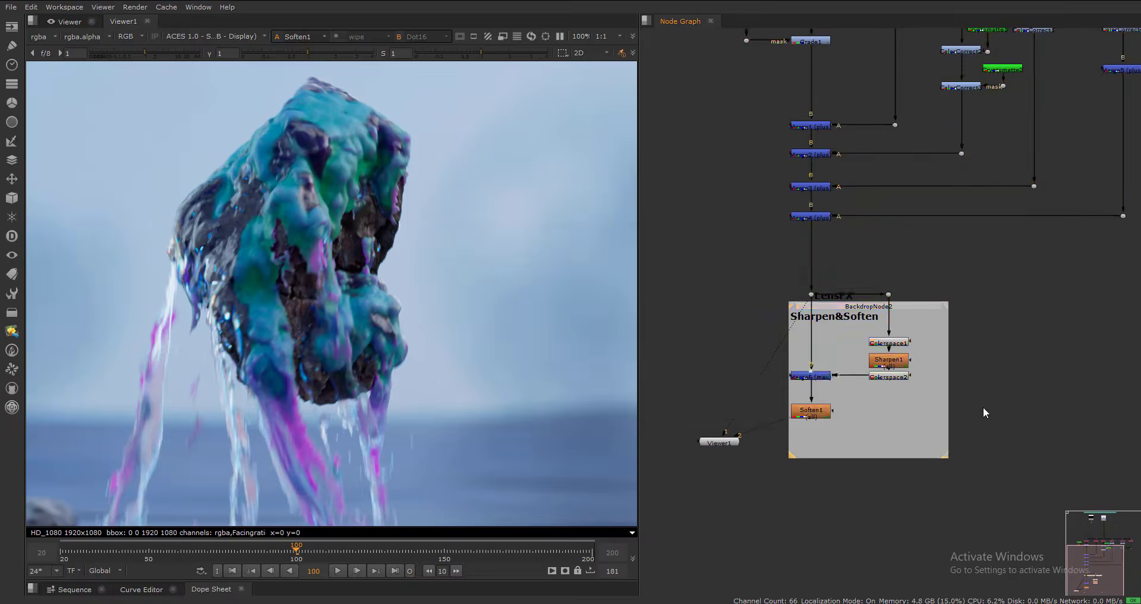
- Delete the existing viewer node and view the Soften1 output through a new viewer
{"action": "scroll", "coordinate": [983, 407], "scroll_direction": "down", "scroll_amount": 1}
{"action": "middle_click_drag", "start_coordinate": [983, 407], "coordinate": [961, 325]}
{"action": "left_click", "coordinate": [744, 353]}
{"action": "key", "text": "Delete"}
{"action": "left_click", "coordinate": [818, 330]}
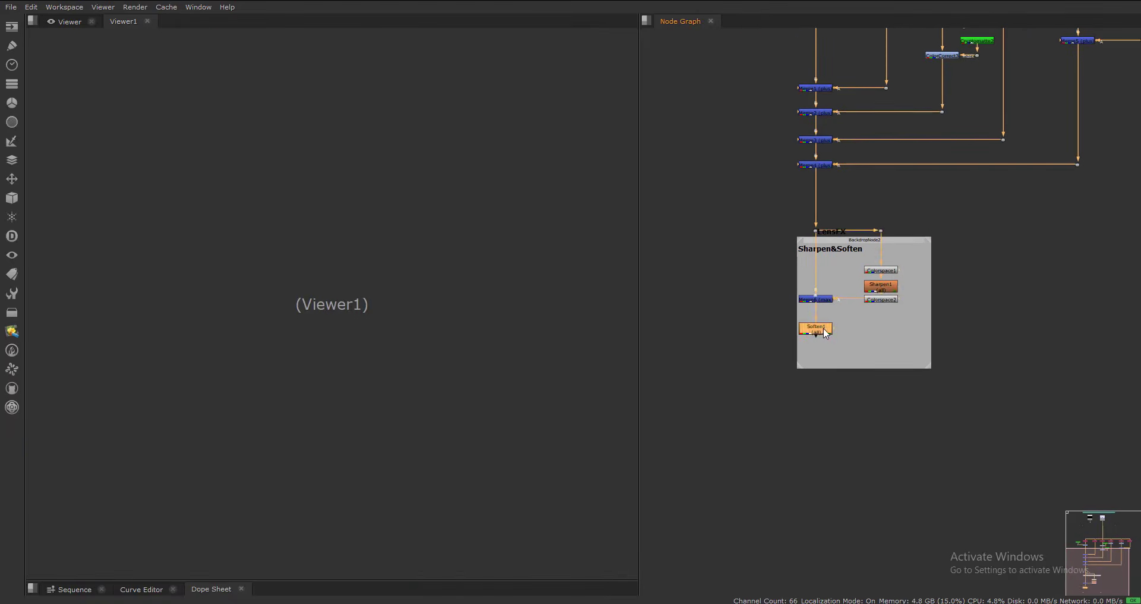
{"action": "key", "text": "1"}
- Connect the Read1 render in the Render backdrop to the viewer's second input for comparison
{"action": "scroll", "coordinate": [688, 279], "scroll_direction": "down", "scroll_amount": 3}
{"action": "middle_click_drag", "start_coordinate": [705, 206], "coordinate": [751, 440]}
{"action": "scroll", "coordinate": [807, 285], "scroll_direction": "up", "scroll_amount": 3}
{"action": "left_click", "coordinate": [927, 217]}
{"action": "key", "text": "2"}
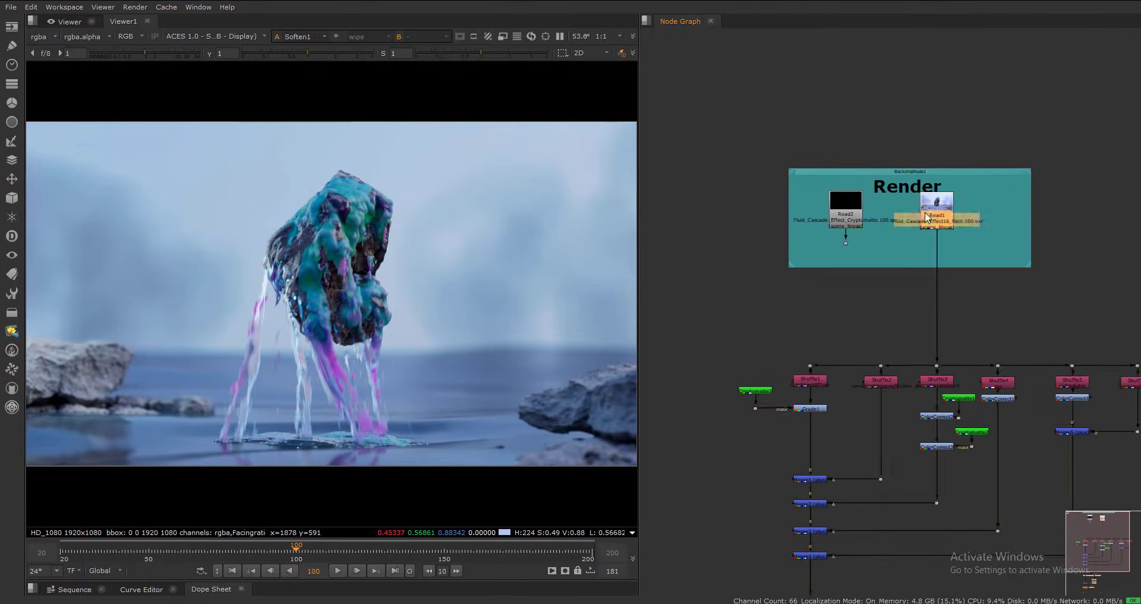
- Compare the original Read1 render with the Soften1 output in the viewer, and toggle the ColorCorrect1 node to check its effect
{"action": "middle_click_drag", "start_coordinate": [918, 351], "coordinate": [916, 139]}
{"action": "left_click", "coordinate": [809, 510]}
{"action": "key", "text": "1"}
{"action": "left_click", "coordinate": [282, 224]}
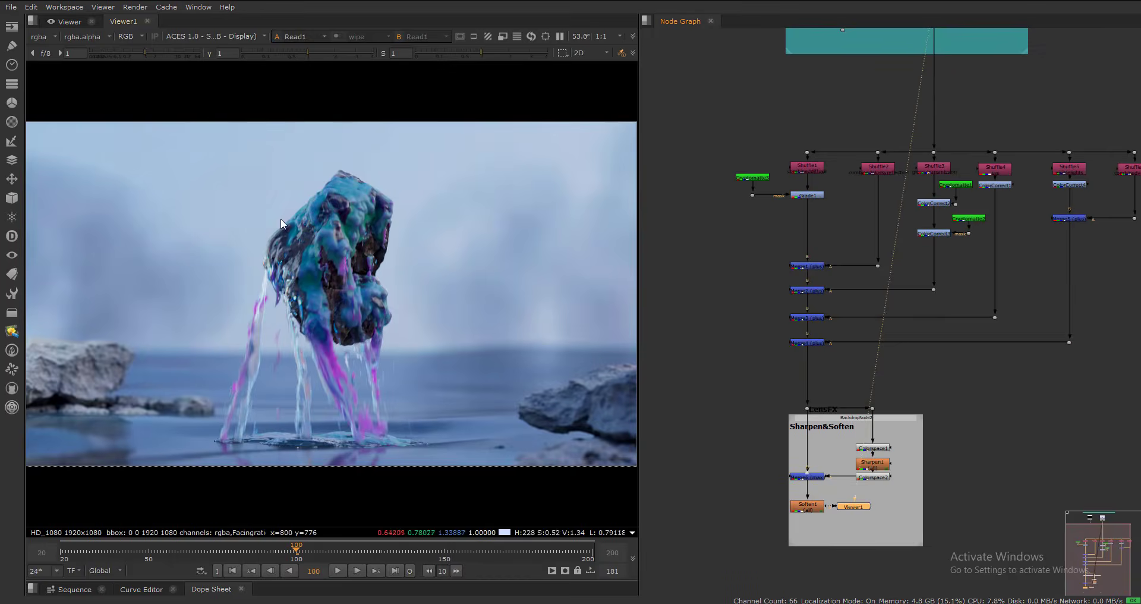
{"action": "key", "text": "1"}
{"action": "left_click", "coordinate": [907, 215]}
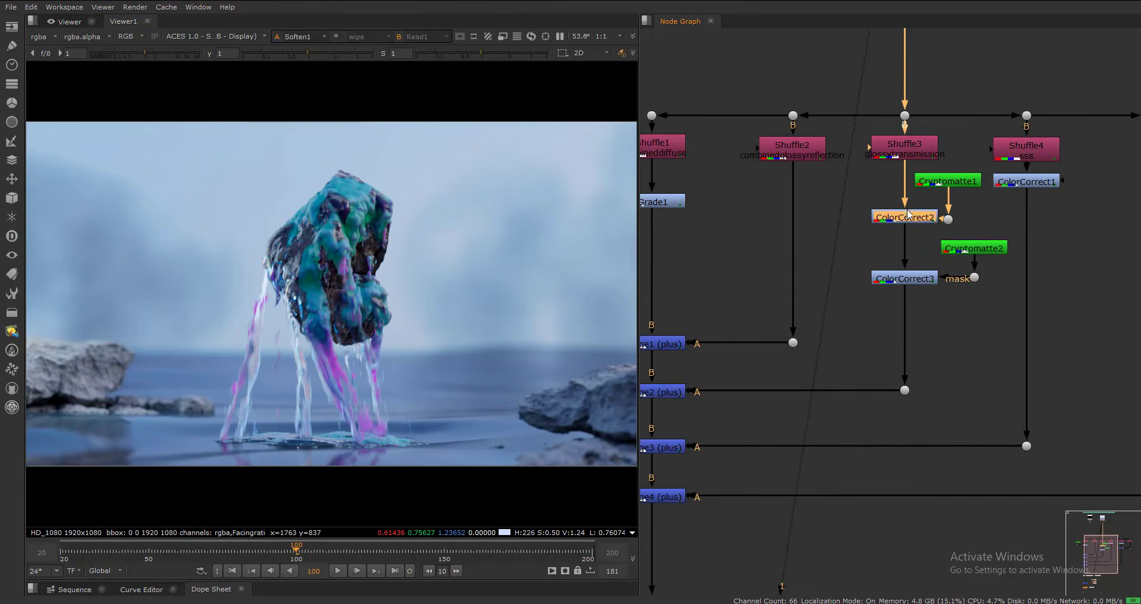
{"action": "left_click", "coordinate": [1031, 183]}
{"action": "key", "text": "d"}
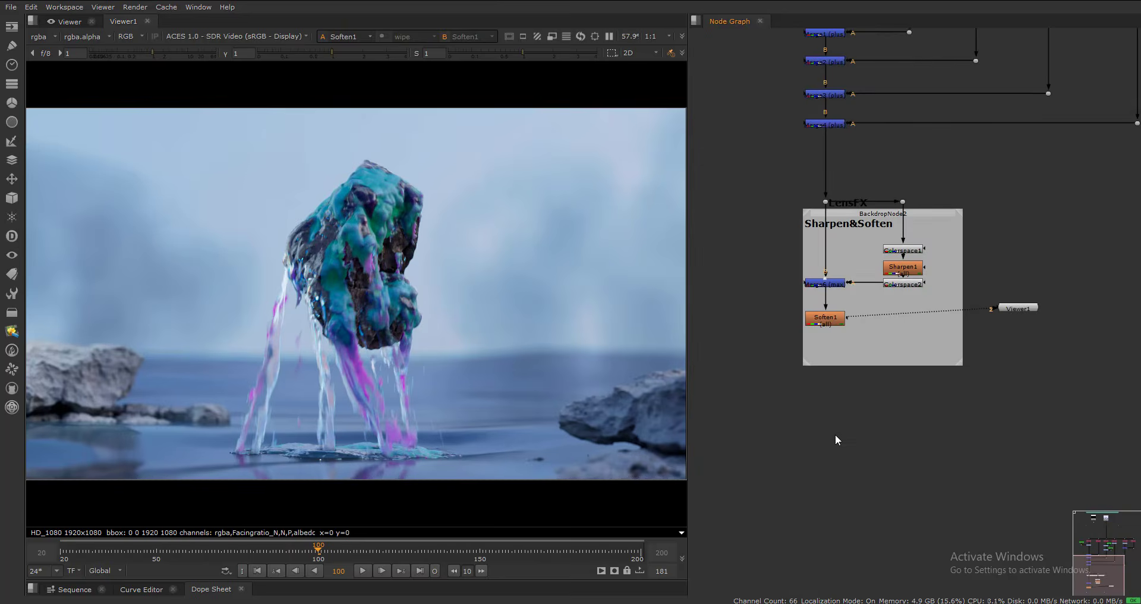
- Add a CheckerBoard node below the Sharpen&Soften backdrop and show it in the viewer
{"action": "key", "text": "Tab"}
{"action": "type", "text": "check"}
{"action": "key", "text": "Return"}
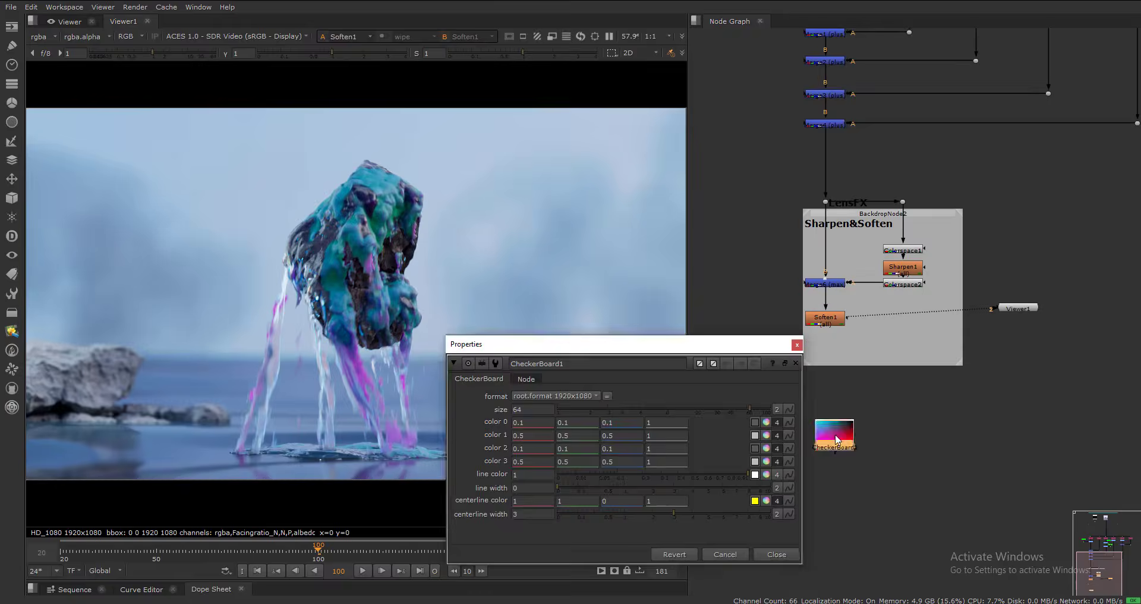
{"action": "key", "text": "1"}
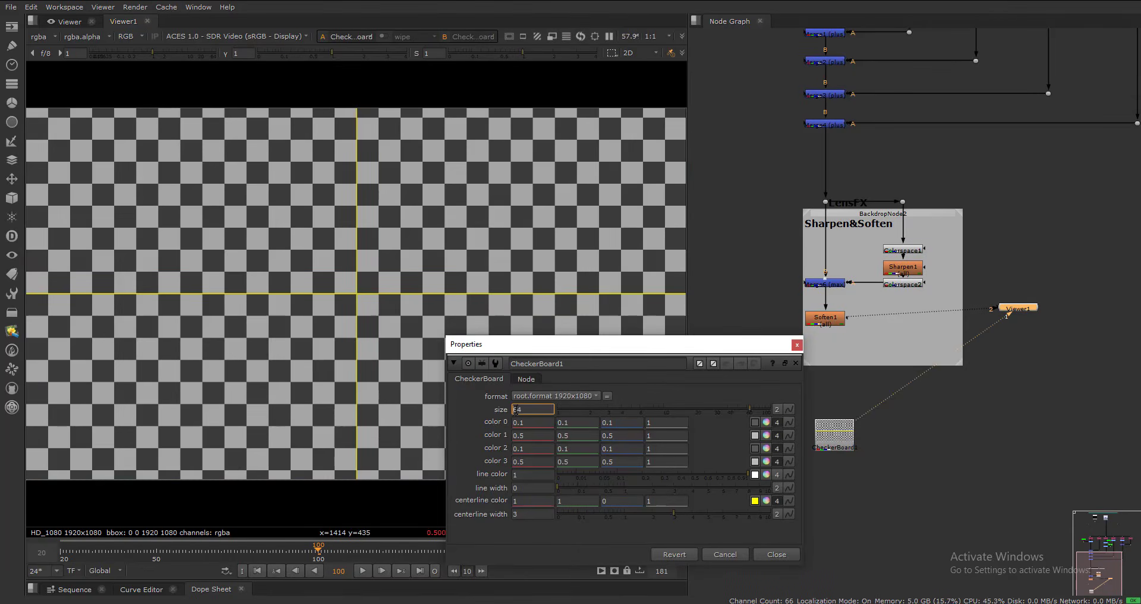
- Enlarge the checkerboard squares to about four times their default size and close the node's settings
{"action": "key", "text": "Up"}
{"action": "key", "text": "Up"}
{"action": "key", "text": "Up"}
{"action": "key", "text": "Up"}
{"action": "key", "text": "Up"}
{"action": "key", "text": "Up"}
{"action": "key", "text": "Up"}
{"action": "key", "text": "Up"}
{"action": "key", "text": "Up"}
{"action": "key", "text": "Up"}
{"action": "key", "text": "Up"}
{"action": "key", "text": "Up"}
{"action": "key", "text": "Up"}
{"action": "key", "text": "Up"}
{"action": "key", "text": "Up"}
{"action": "key", "text": "Up"}
{"action": "key", "text": "Up"}
{"action": "key", "text": "Up"}
{"action": "key", "text": "Up"}
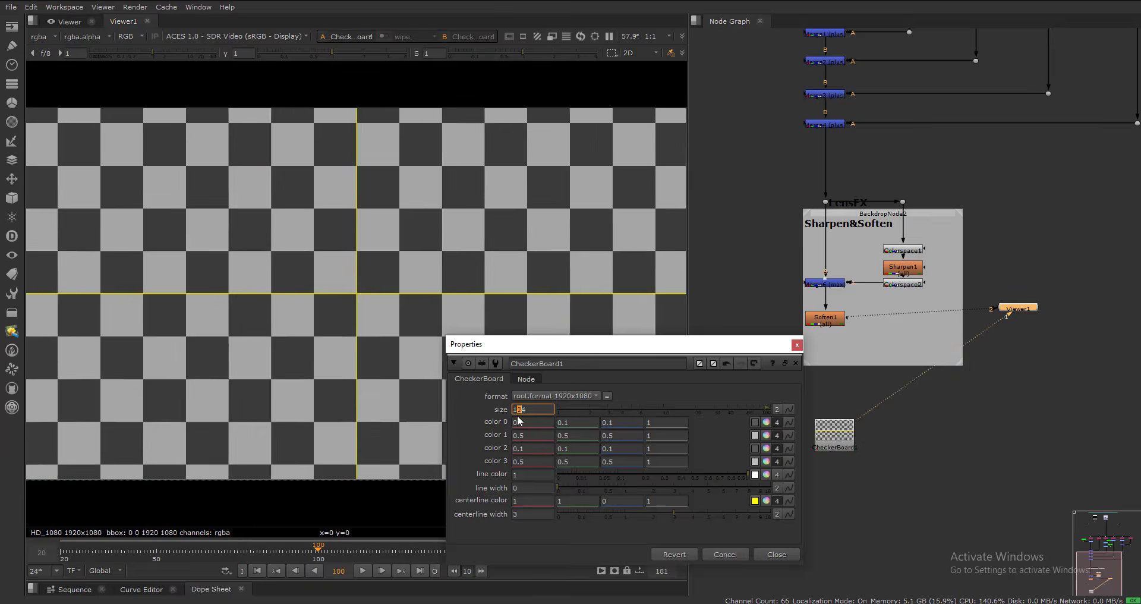
{"action": "left_click", "coordinate": [798, 345]}
- Append a CameraShake node to the CheckerBoard node beside the backdrop and play the shake back
{"action": "scroll", "coordinate": [834, 432], "scroll_direction": "down", "scroll_amount": 2}
{"action": "left_click_drag", "start_coordinate": [833, 432], "coordinate": [942, 423]}
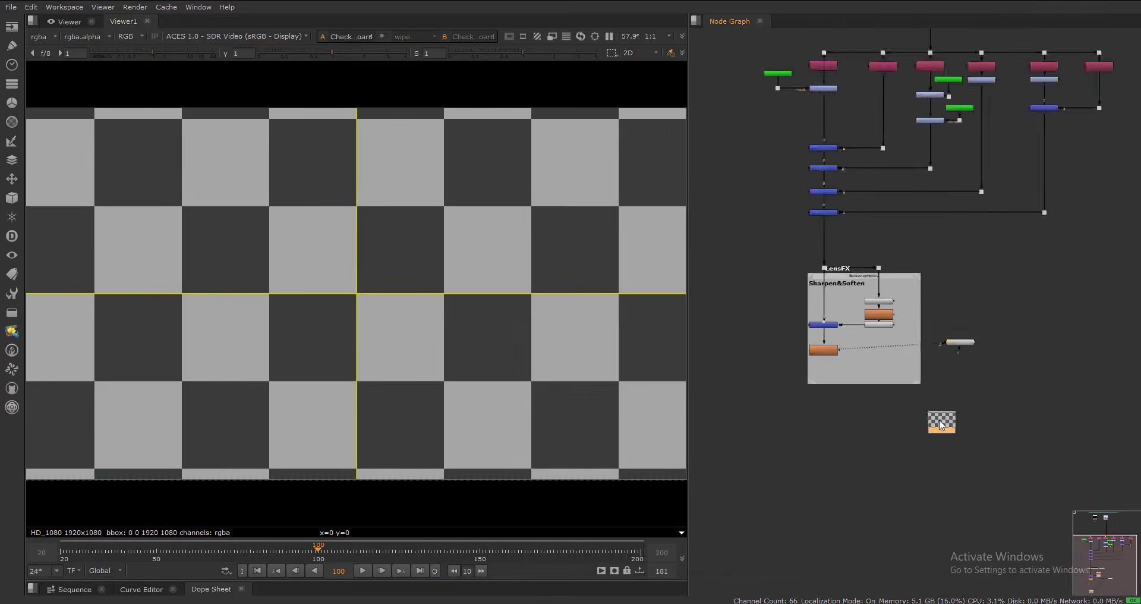
{"action": "scroll", "coordinate": [963, 425], "scroll_direction": "up", "scroll_amount": 2}
{"action": "key", "text": "Tab"}
{"action": "type", "text": "shake"}
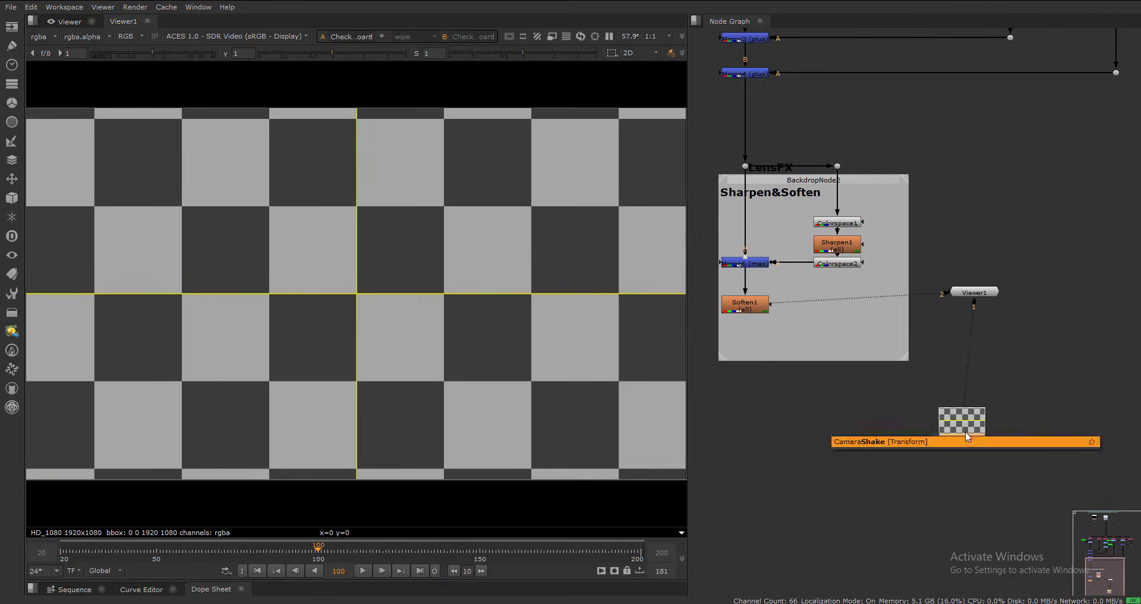
{"action": "key", "text": "Return"}
{"action": "left_click_drag", "start_coordinate": [726, 374], "coordinate": [895, 114]}
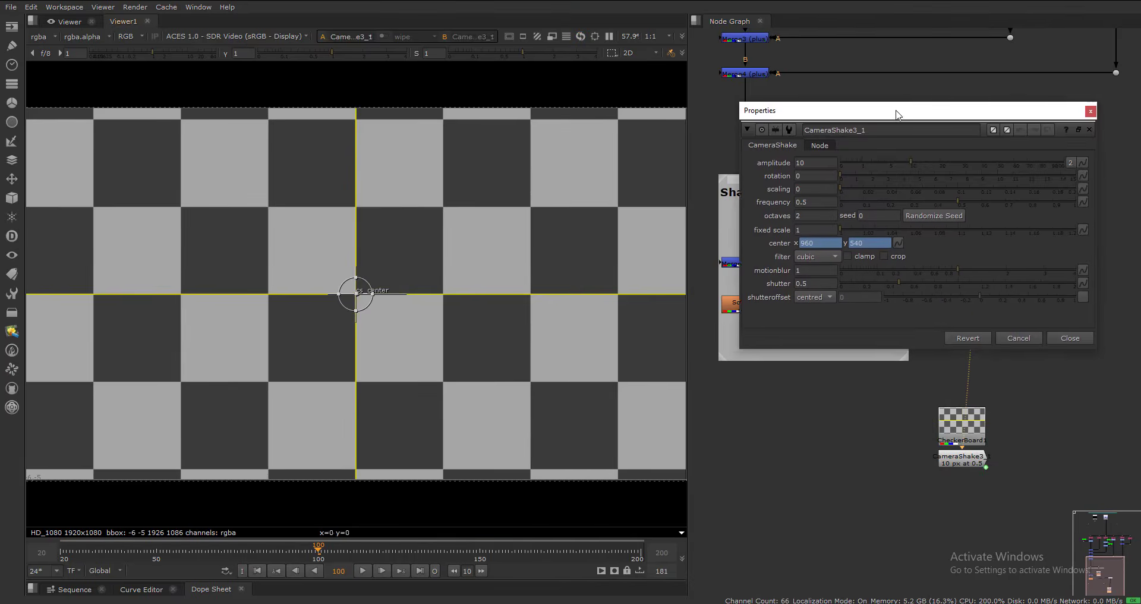
{"action": "key", "text": "l"}
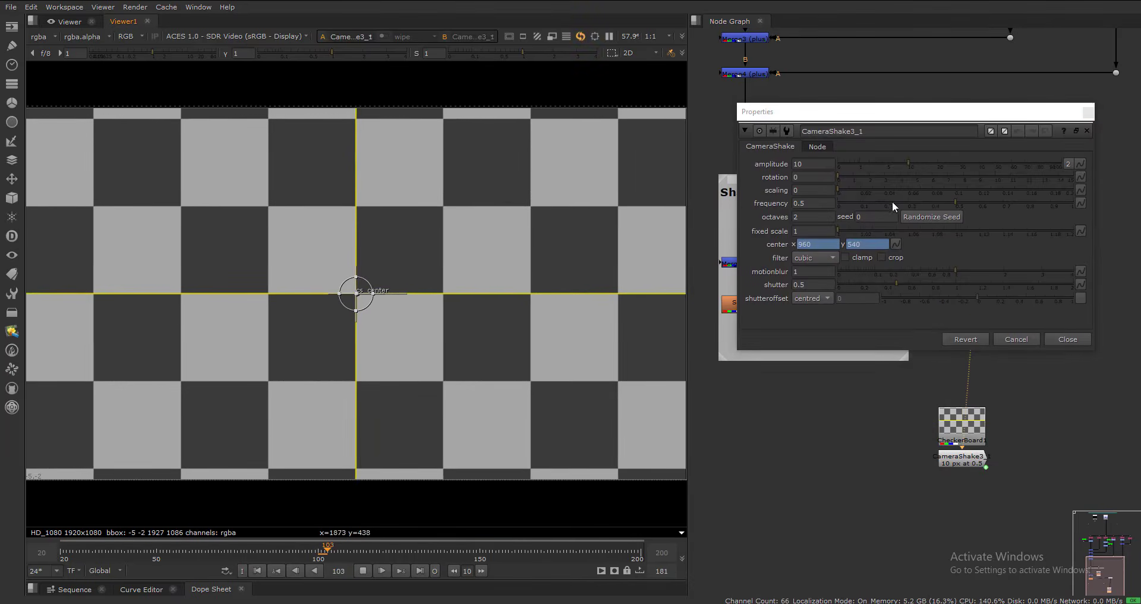
- Set the camera shake's motion blur to 0 and its frequency to 0.2
{"action": "left_click", "coordinate": [826, 272]}
{"action": "type", "text": "0"}
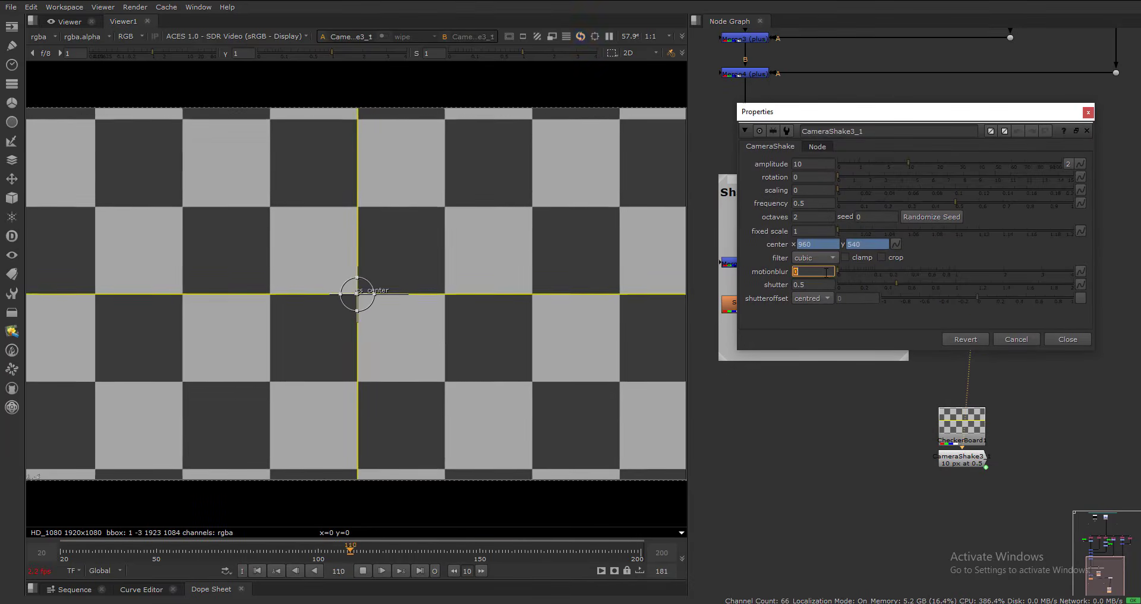
{"action": "left_click", "coordinate": [809, 204]}
{"action": "key", "text": "Down"}
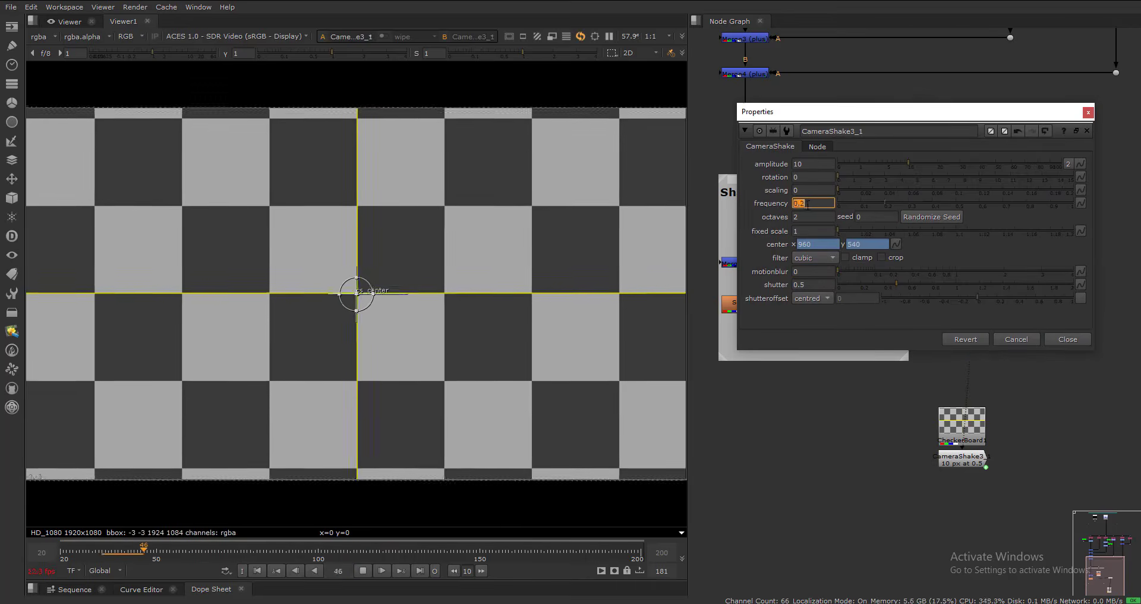
- Set the camera shake's amplitude to 20 and its octaves to 1, keeping the frequency at 0.2
{"action": "left_click", "coordinate": [803, 165]}
{"action": "key", "text": "Up"}
{"action": "left_click", "coordinate": [809, 204]}
{"action": "key", "text": "Down"}
{"action": "key", "text": "Down"}
{"action": "left_click", "coordinate": [803, 217]}
{"action": "key", "text": "Down"}
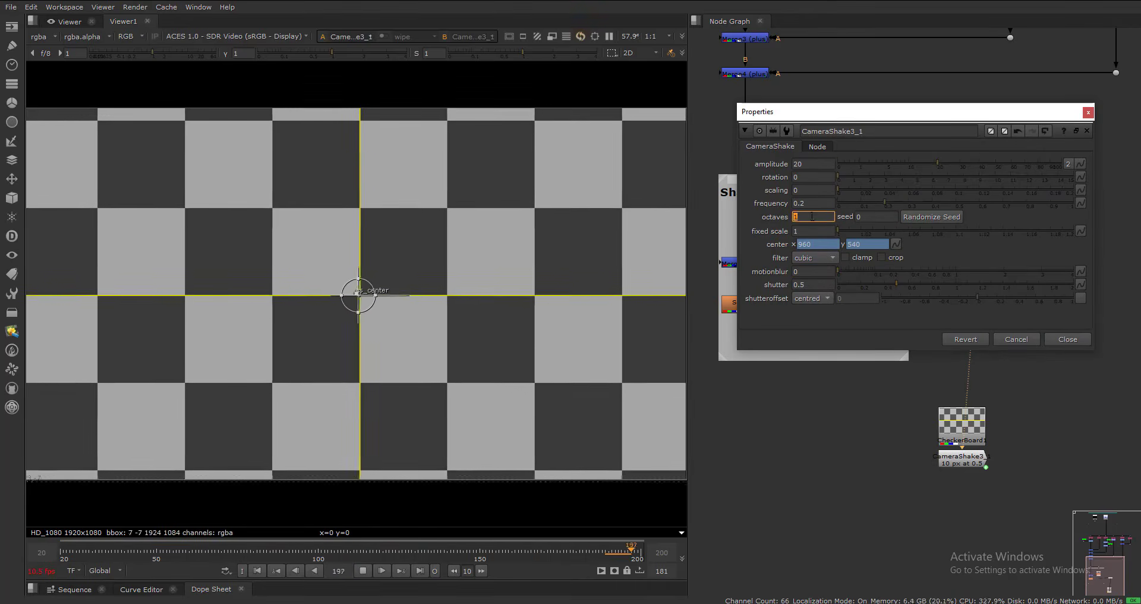
- Set the shake's amplitude to 30 and frequency to 0.1, check the playback, and return to the first frame
{"action": "left_click", "coordinate": [797, 164]}
{"action": "key", "text": "Up"}
{"action": "left_click", "coordinate": [219, 553]}
{"action": "left_click", "coordinate": [806, 204]}
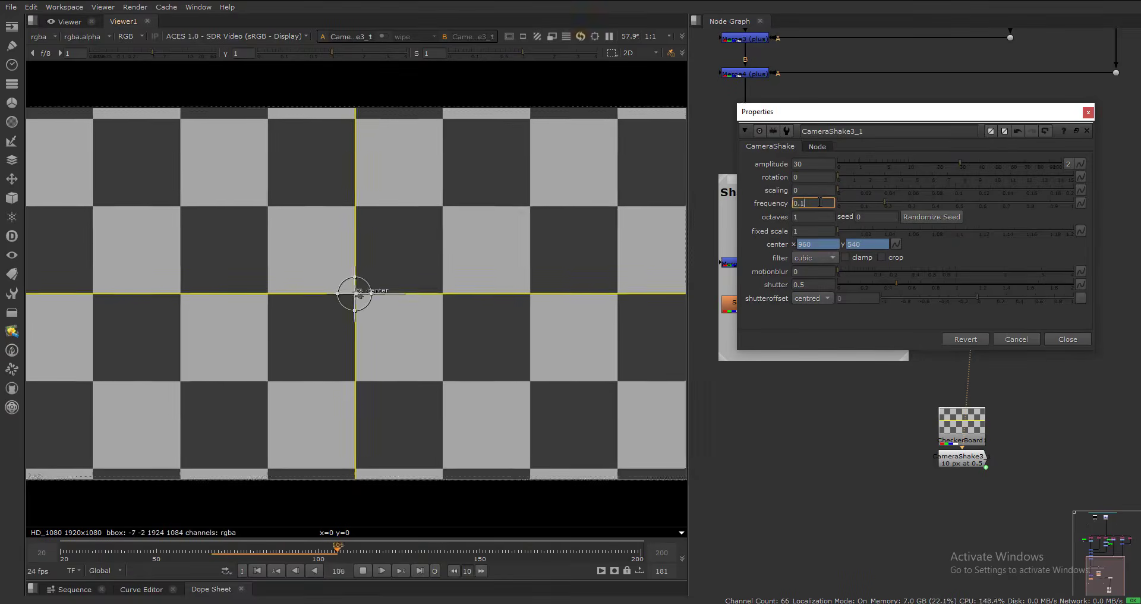
{"action": "key", "text": "Down"}
{"action": "left_click", "coordinate": [349, 559]}
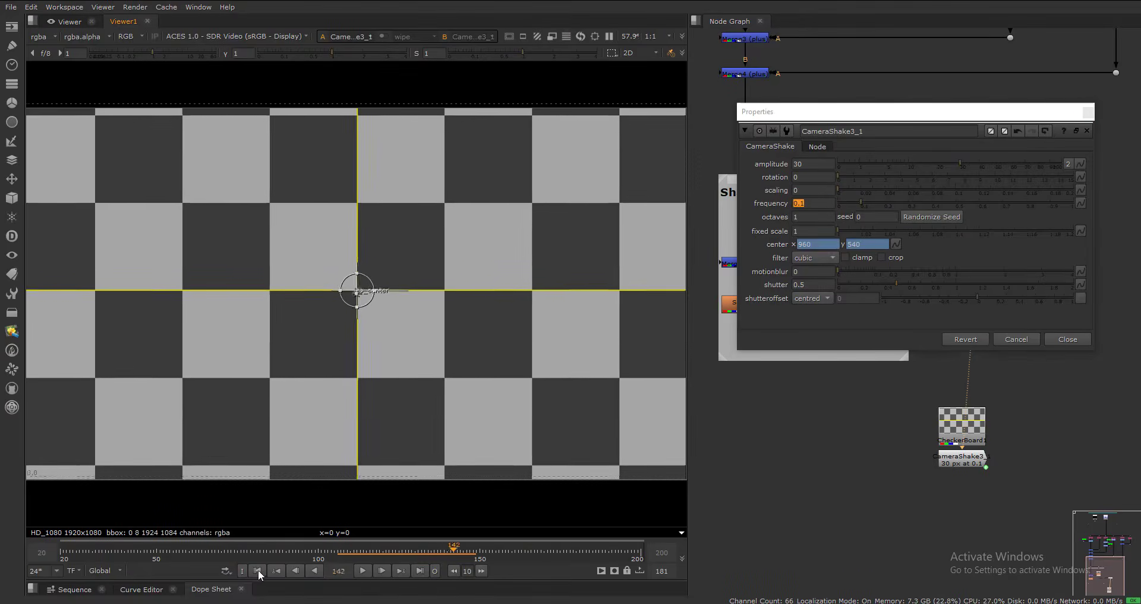
{"action": "left_click", "coordinate": [258, 571]}
{"action": "left_click", "coordinate": [1068, 339]}
- Detach CameraShake from the checkerboard and connect it below Soften1 inside the extended Sharpen&Soften backdrop, with its output in the viewer
{"action": "scroll", "coordinate": [892, 290], "scroll_direction": "down", "scroll_amount": 2}
{"action": "scroll", "coordinate": [1000, 451], "scroll_direction": "up", "scroll_amount": 2}
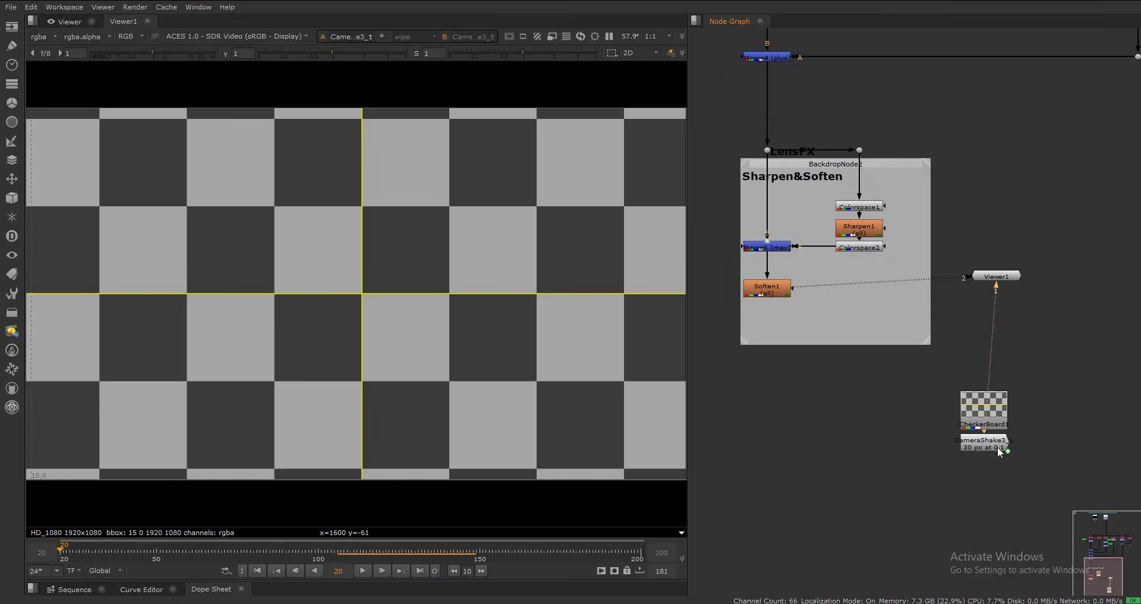
{"action": "left_click_drag", "start_coordinate": [989, 417], "coordinate": [812, 388]}
{"action": "left_click_drag", "start_coordinate": [743, 343], "coordinate": [770, 291]}
{"action": "left_click_drag", "start_coordinate": [796, 383], "coordinate": [772, 368]}
{"action": "key", "text": "ctrl+z"}
{"action": "left_click", "coordinate": [828, 340]}
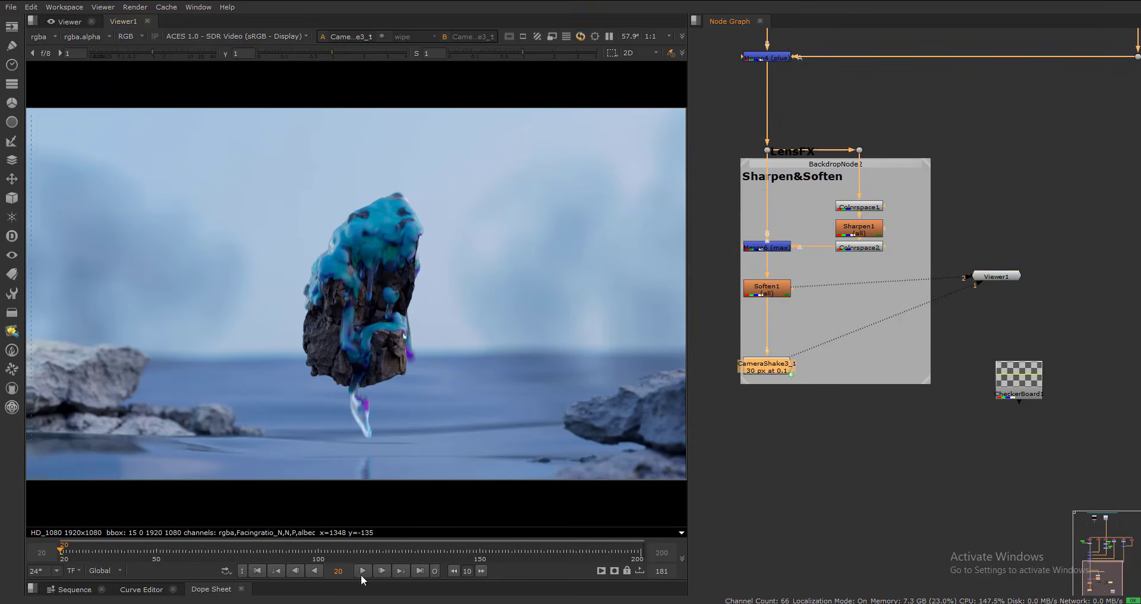
- Play the shaken render in the enlarged viewer and examine the edge of the frame beside the rocks up close
{"action": "key", "text": "space"}
{"action": "left_click", "coordinate": [577, 585]}
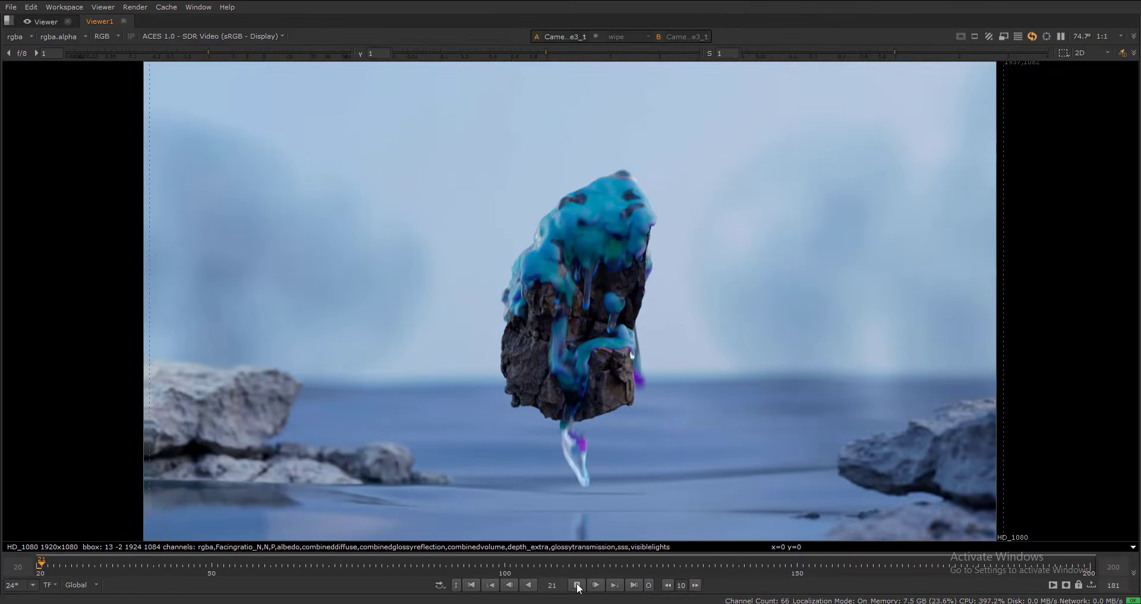
{"action": "left_click", "coordinate": [577, 585]}
{"action": "scroll", "coordinate": [258, 320], "scroll_direction": "up", "scroll_amount": 4}
{"action": "key", "text": "space"}
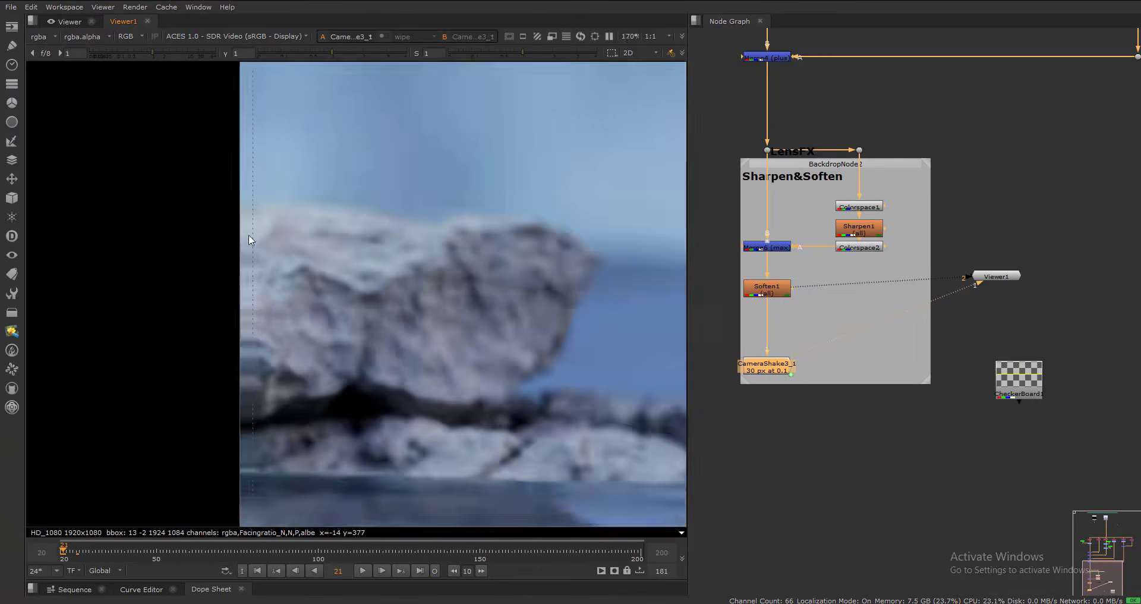
{"action": "scroll", "coordinate": [250, 240], "scroll_direction": "up", "scroll_amount": 2}
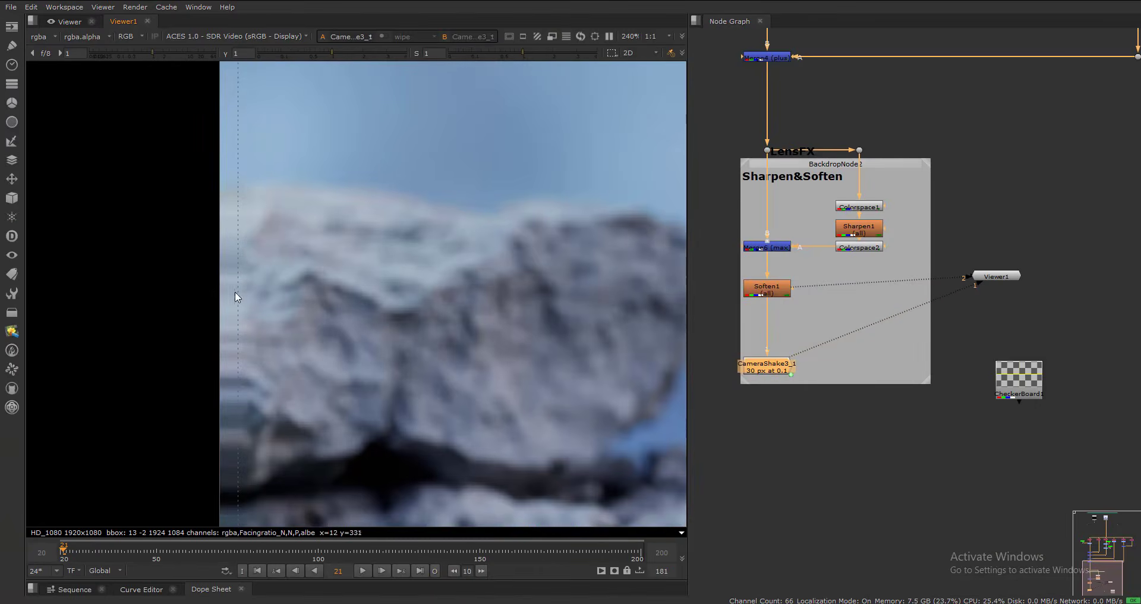
{"action": "scroll", "coordinate": [265, 288], "scroll_direction": "down", "scroll_amount": 3}
{"action": "scroll", "coordinate": [282, 296], "scroll_direction": "up", "scroll_amount": 2}
- Reopen the CameraShake settings, set amplitude 13, rotation 0.2 and frequency 0.088, and play back the result
{"action": "double_click", "coordinate": [778, 370]}
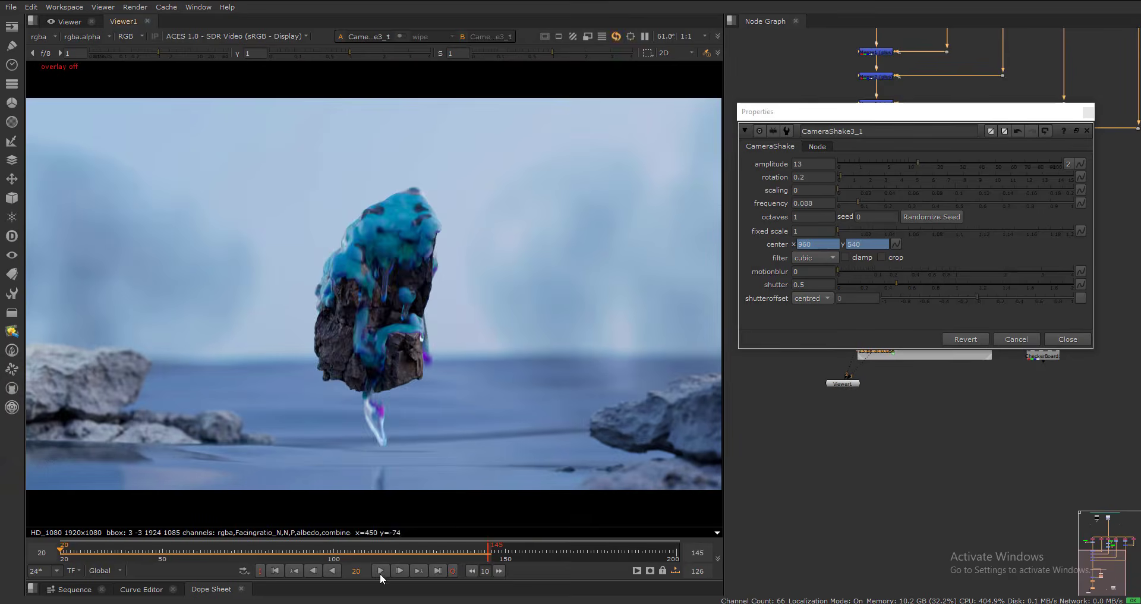
{"action": "left_click", "coordinate": [380, 571]}
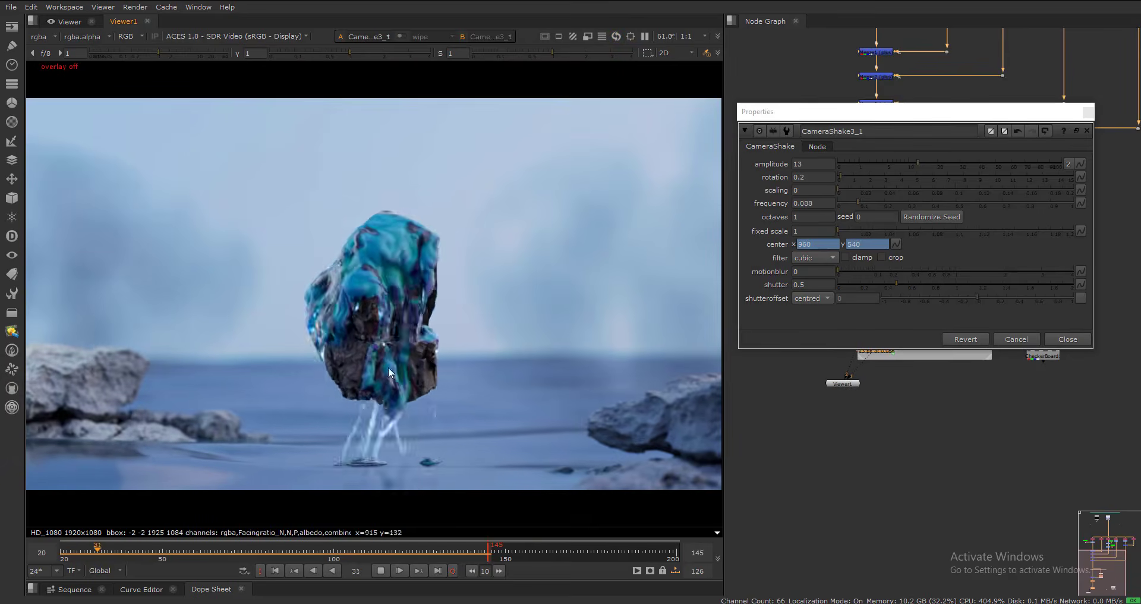
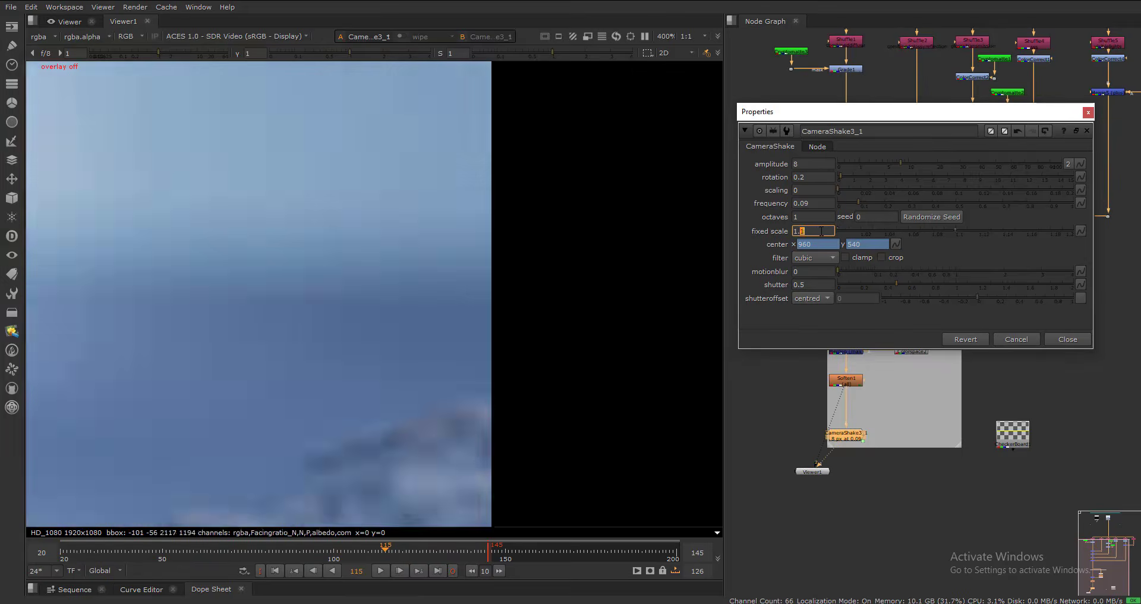
- Try a fixed scale of 1.005 on the camera shake, restore it to 1 and close the settings
{"action": "key", "text": "Up"}
{"action": "key", "text": "Up"}
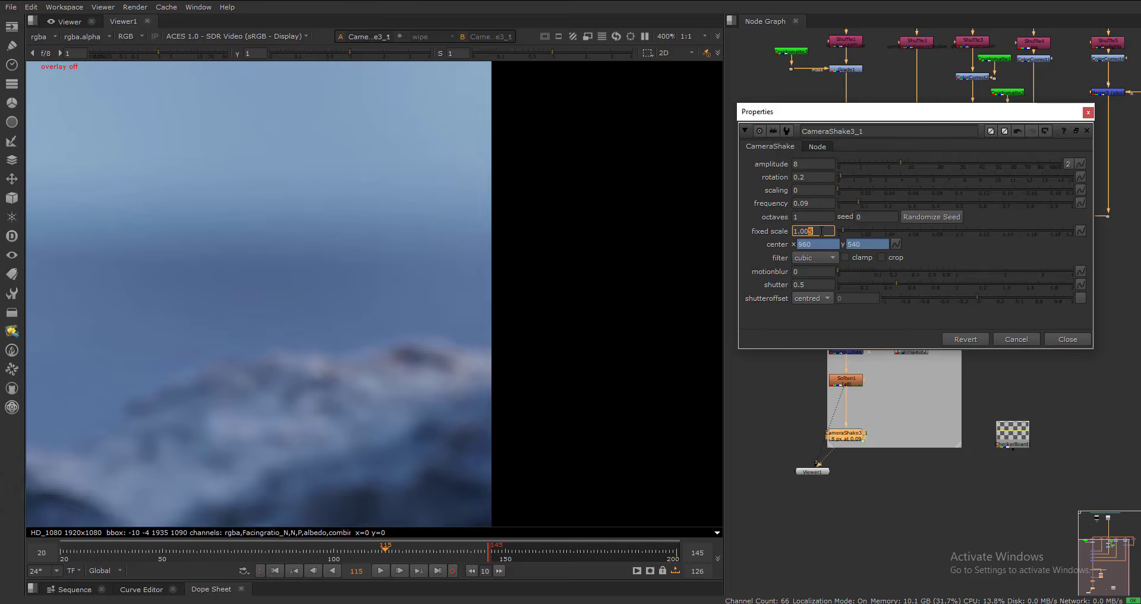
{"action": "type", "text": "1"}
{"action": "key", "text": "Return"}
{"action": "key", "text": "f"}
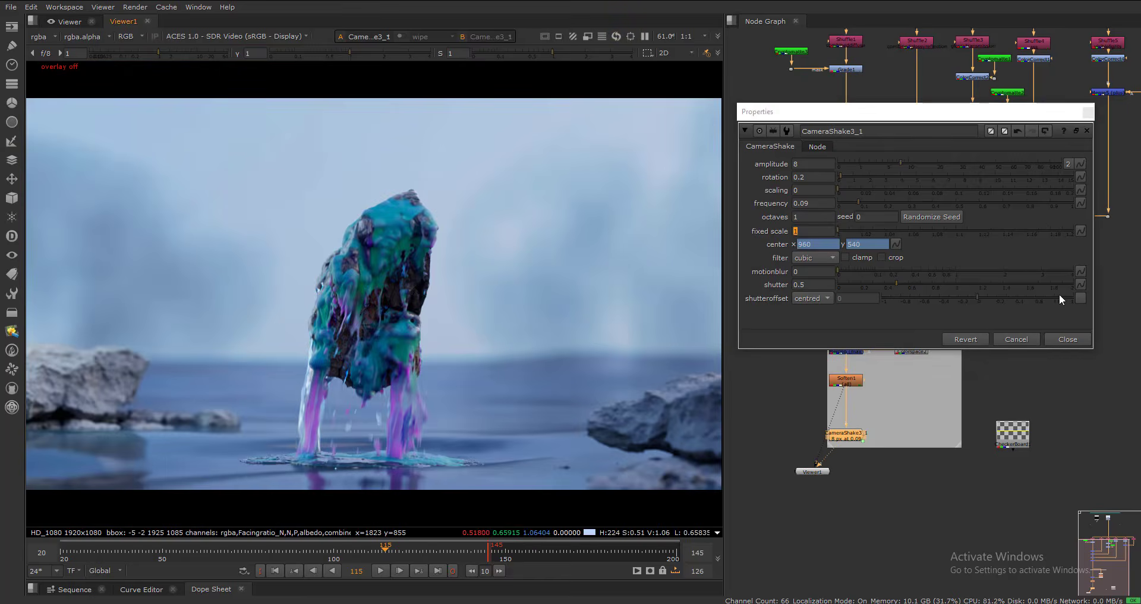
{"action": "left_click", "coordinate": [1069, 340]}
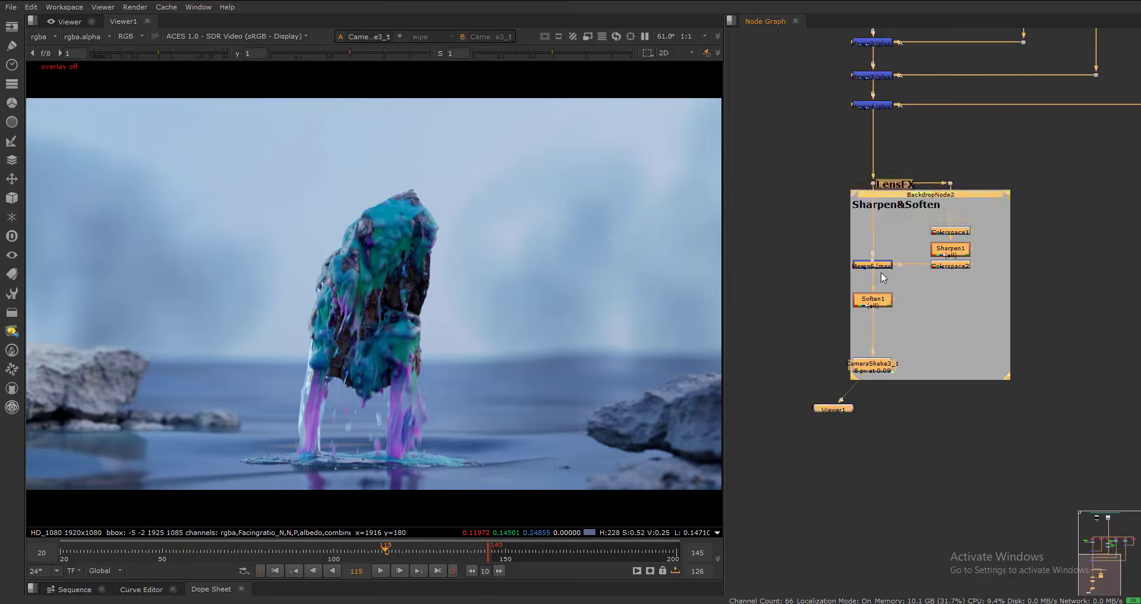
- Move the whole LensFX section with its backdrop further down to make room below the Merge4 node
{"action": "left_click_drag", "start_coordinate": [880, 268], "coordinate": [880, 486]}
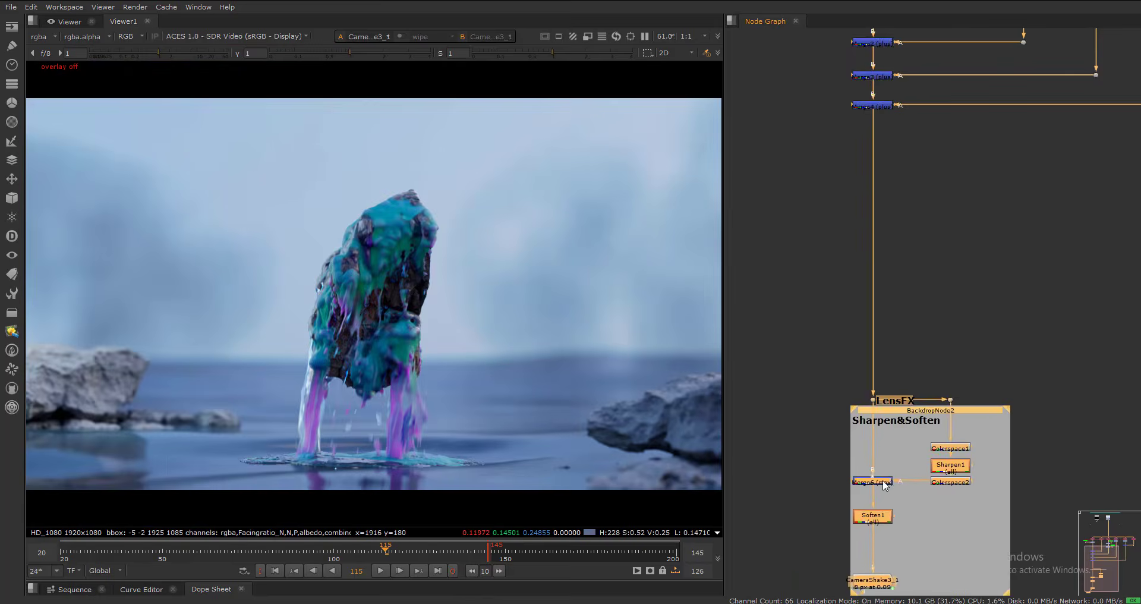
{"action": "scroll", "coordinate": [886, 184], "scroll_direction": "down", "scroll_amount": 1}
{"action": "middle_click_drag", "start_coordinate": [887, 184], "coordinate": [887, 222]}
{"action": "scroll", "coordinate": [878, 177], "scroll_direction": "up", "scroll_amount": 3}
- Insert a dot below Merge4 and label it "Grade" in bold at font size 25
{"action": "left_click", "coordinate": [868, 175]}
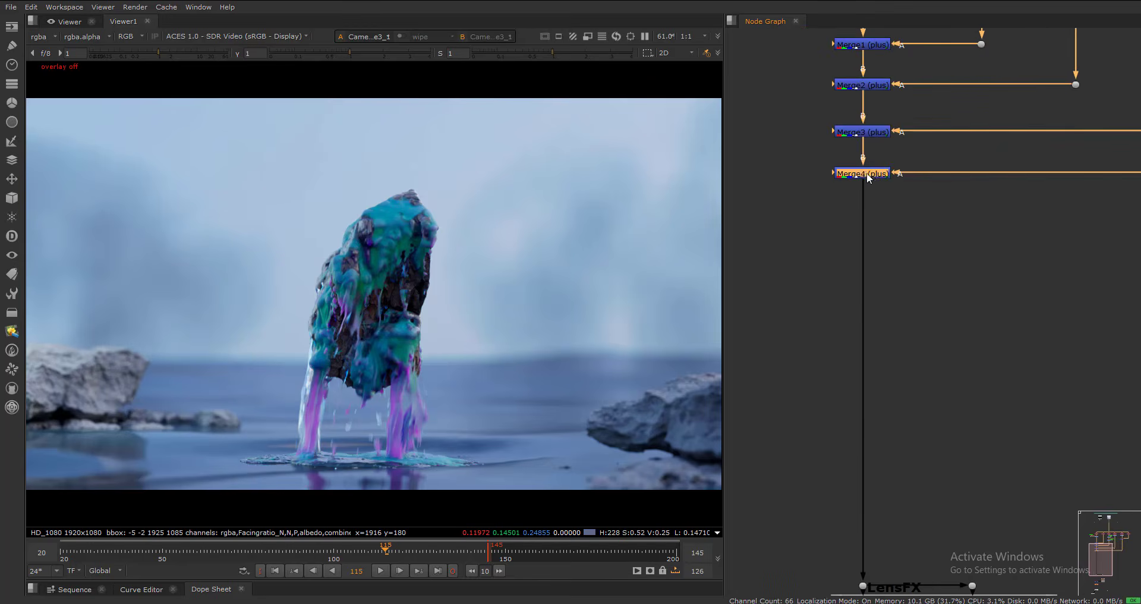
{"action": "left_click_drag", "start_coordinate": [863, 187], "coordinate": [868, 220]}
{"action": "double_click", "coordinate": [863, 216]}
{"action": "left_click", "coordinate": [715, 230]}
{"action": "type", "text": "Grade"}
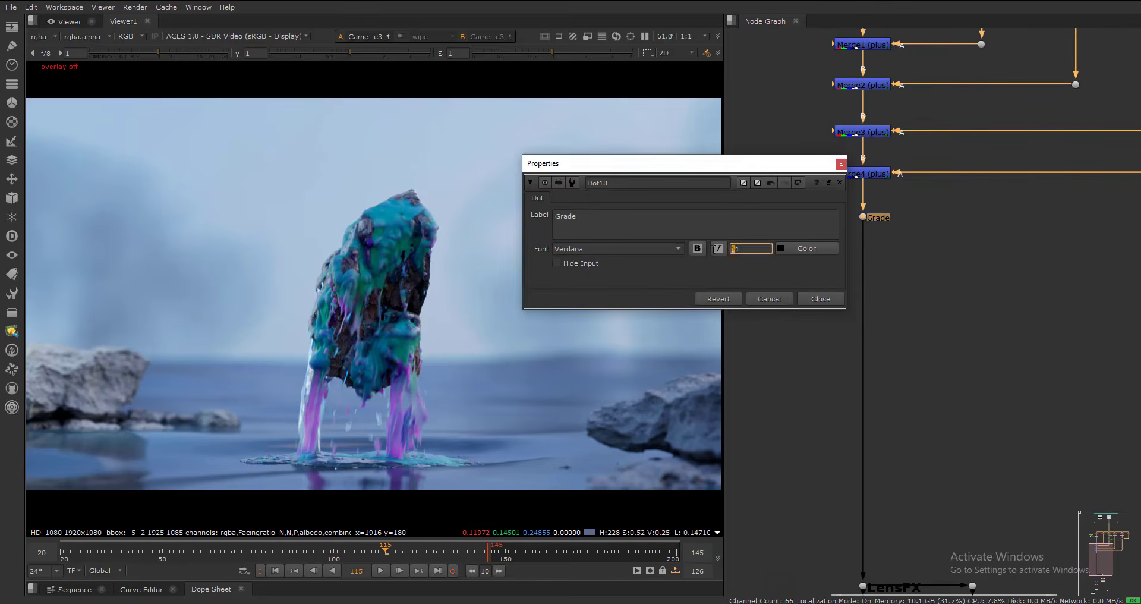
{"action": "key", "text": "Return"}
{"action": "type", "text": "25"}
{"action": "key", "text": "Return"}
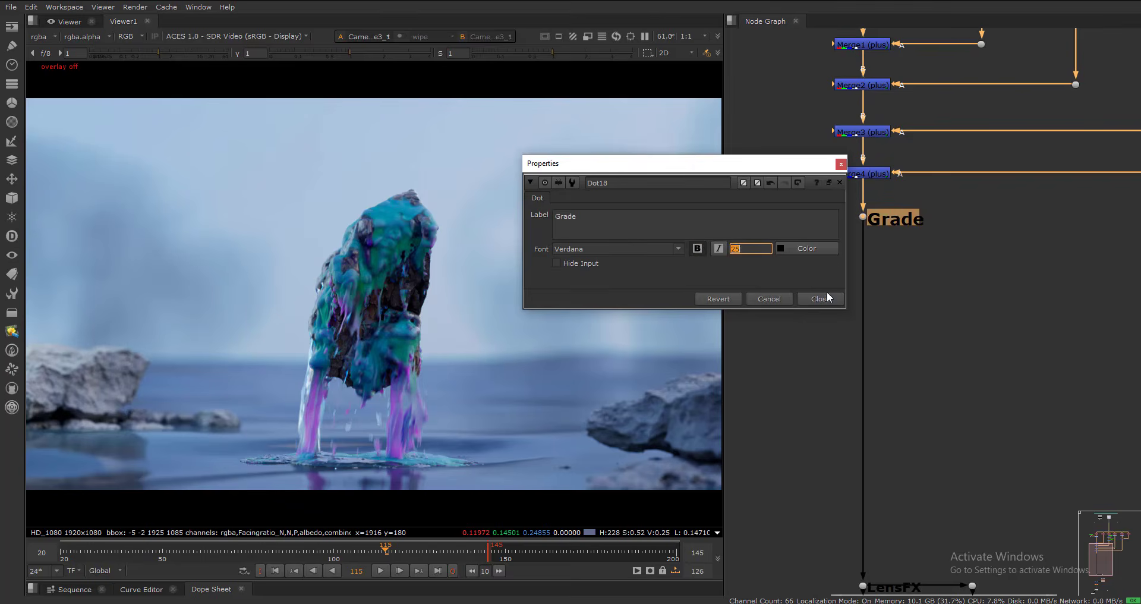
{"action": "left_click", "coordinate": [827, 298]}
- Add a ColorCorrect node below the Grade dot, view its output, and widen the viewer pane slightly
{"action": "scroll", "coordinate": [889, 255], "scroll_direction": "down", "scroll_amount": 1}
{"action": "middle_click_drag", "start_coordinate": [889, 256], "coordinate": [861, 257]}
{"action": "scroll", "coordinate": [862, 243], "scroll_direction": "up", "scroll_amount": 2}
{"action": "left_click", "coordinate": [823, 258]}
{"action": "key", "text": "c"}
{"action": "left_click_drag", "start_coordinate": [823, 252], "coordinate": [835, 259]}
{"action": "key", "text": "1"}
{"action": "left_click", "coordinate": [763, 113]}
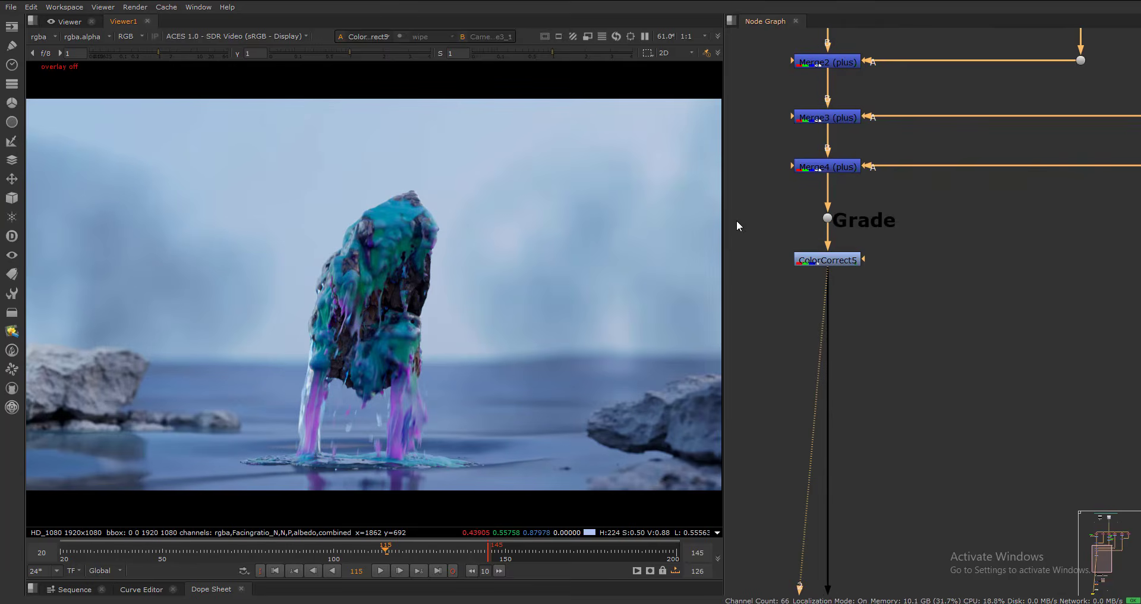
{"action": "left_click_drag", "start_coordinate": [723, 212], "coordinate": [735, 213]}
- Open the new ColorCorrect node's settings, test the master gamma and restore it to 1, and set the master gain to 1.1
{"action": "left_click", "coordinate": [844, 261]}
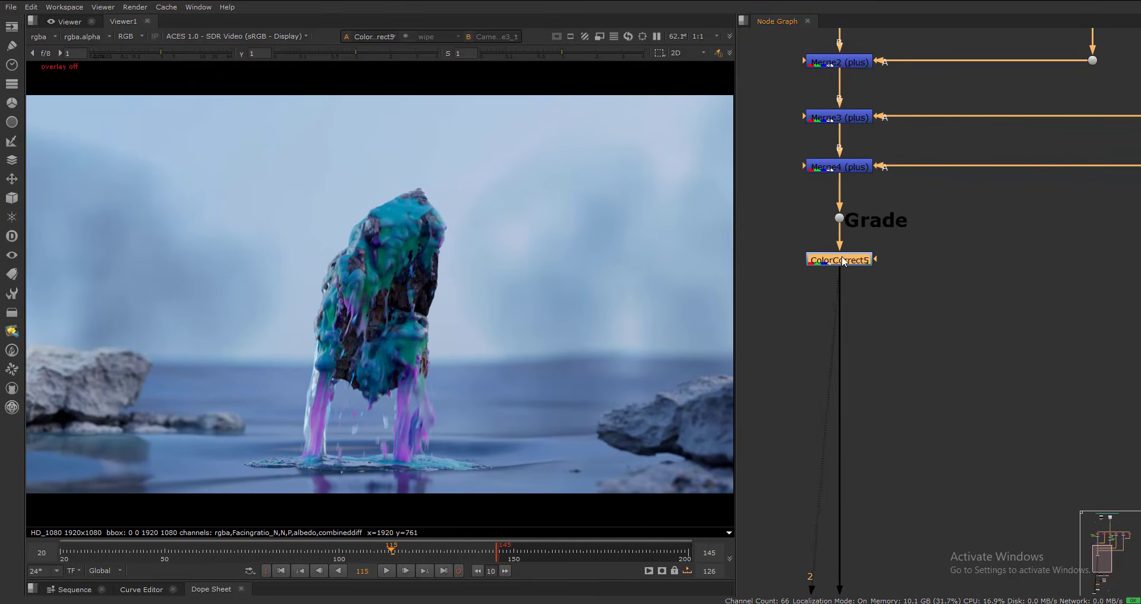
{"action": "left_click_drag", "start_coordinate": [844, 261], "coordinate": [844, 264]}
{"action": "key", "text": "Return"}
{"action": "left_click_drag", "start_coordinate": [681, 108], "coordinate": [1024, 82]}
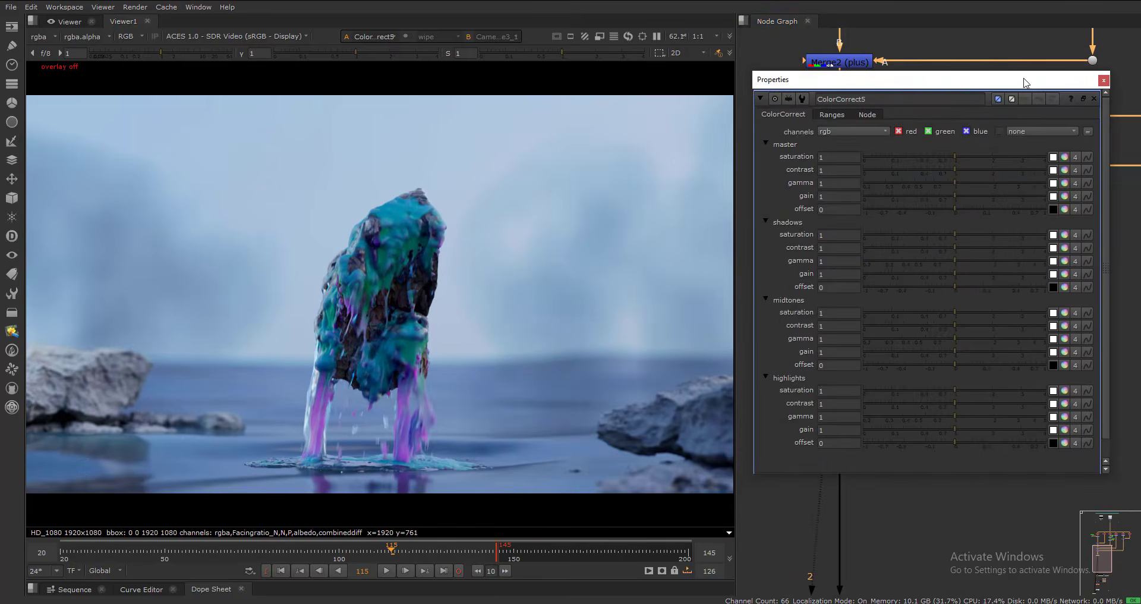
{"action": "key", "text": "Down"}
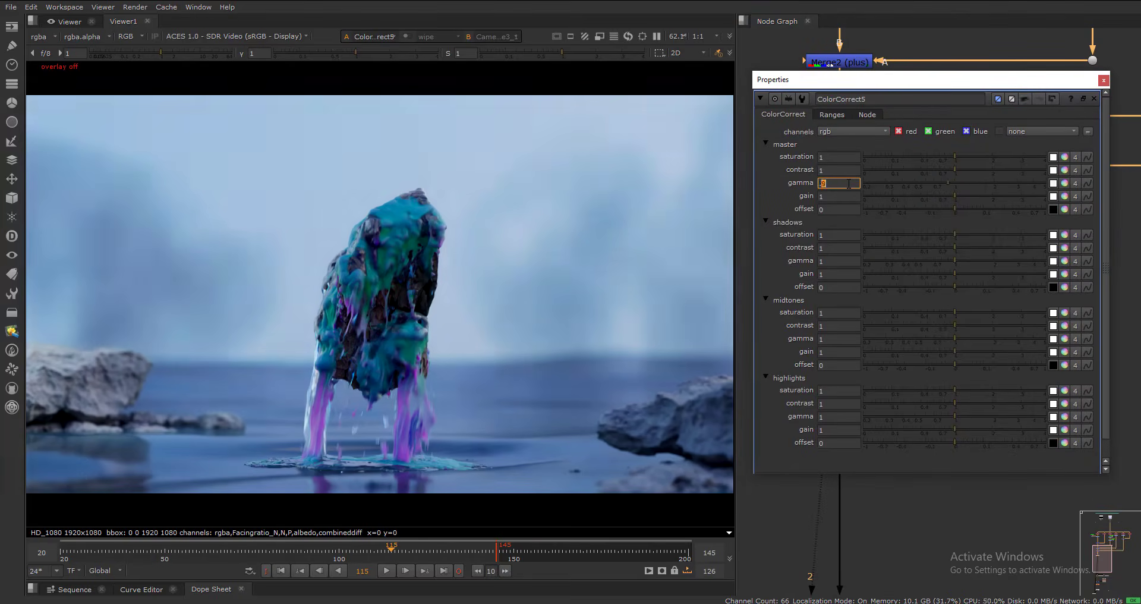
{"action": "key", "text": "Up"}
{"action": "key", "text": "Up"}
{"action": "key", "text": "Down"}
{"action": "left_click", "coordinate": [841, 196]}
{"action": "key", "text": "Up"}
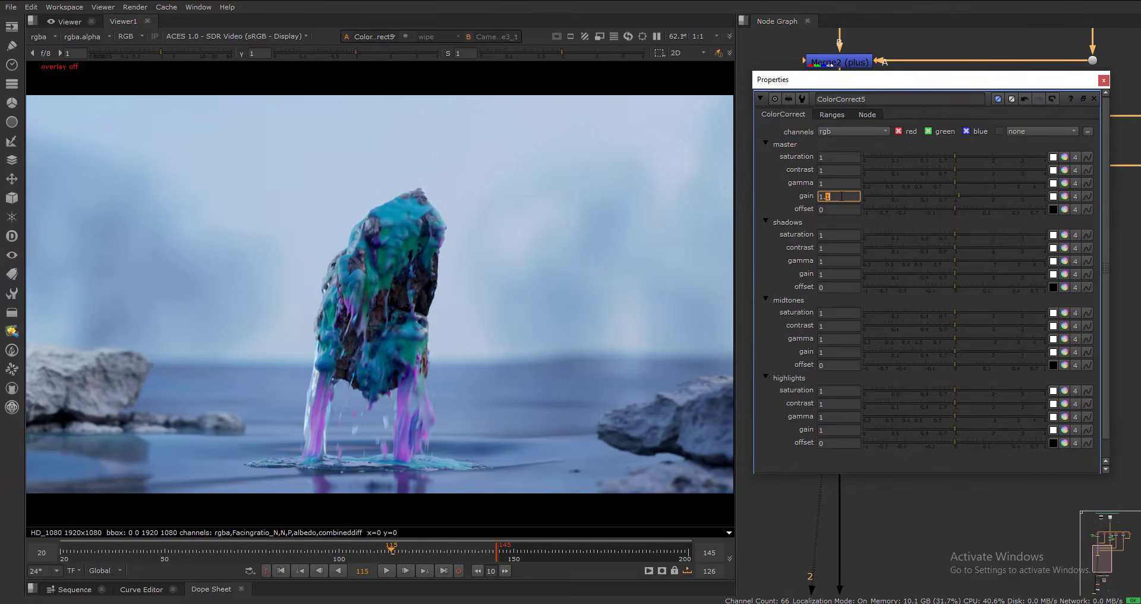
- Set the ColorCorrect node's master gamma to 0.98 and gain to 1.06, and lower the master saturation slightly
{"action": "left_click", "coordinate": [844, 185]}
{"action": "scroll", "coordinate": [844, 185], "scroll_direction": "down", "scroll_amount": 7}
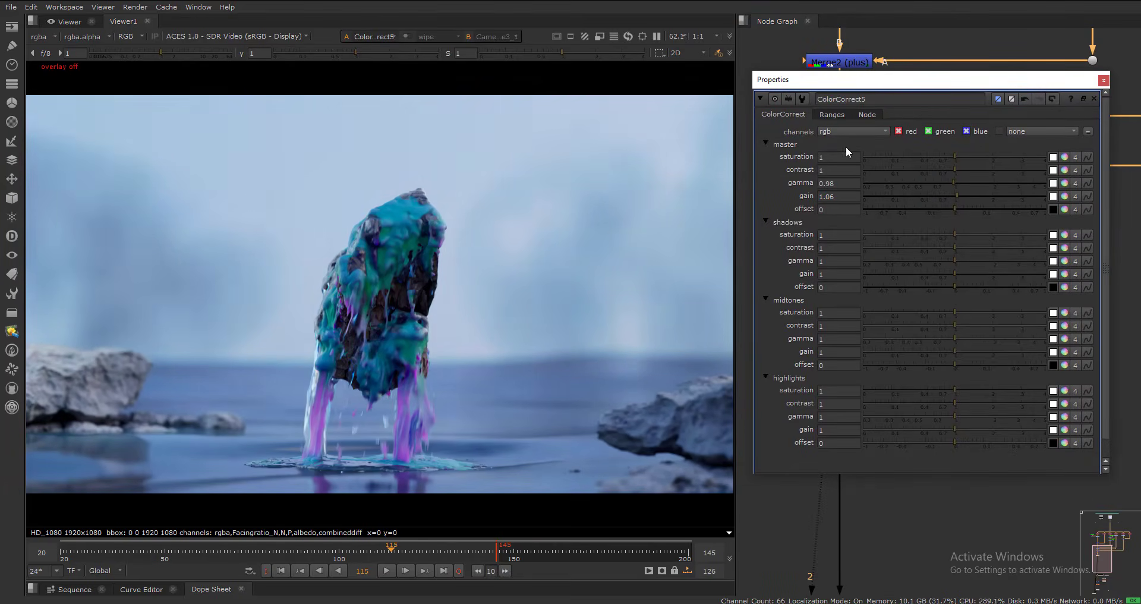
{"action": "left_click", "coordinate": [844, 157]}
{"action": "scroll", "coordinate": [845, 157], "scroll_direction": "down", "scroll_amount": 9}
- Tint the ColorCorrect midtones gamma with temperature 0.1 and magenta 0.03, and close the settings
{"action": "left_click", "coordinate": [1065, 338]}
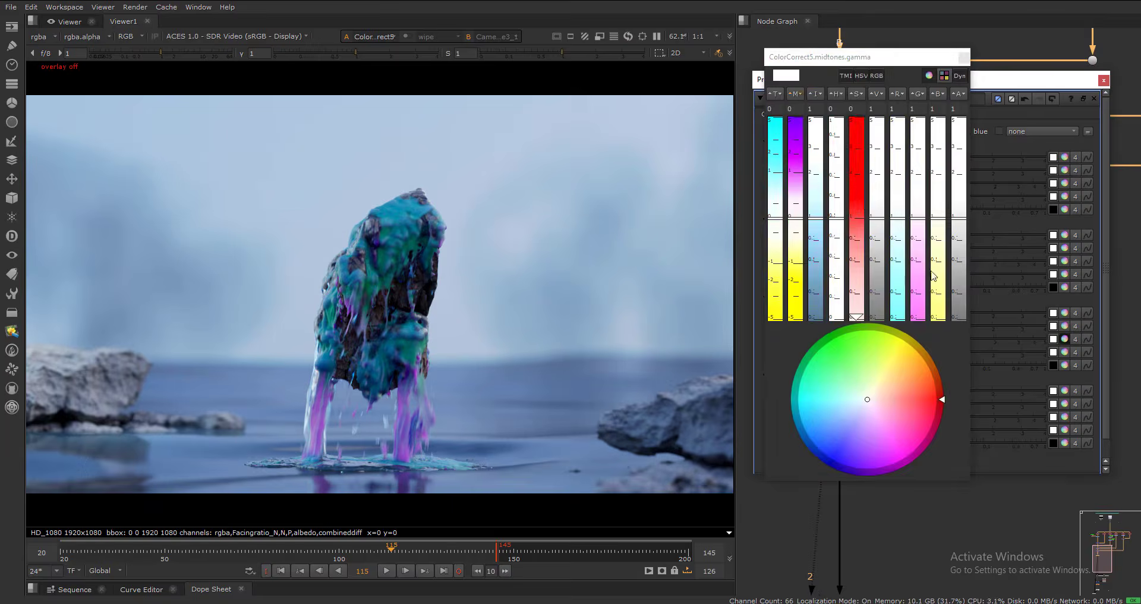
{"action": "left_click_drag", "start_coordinate": [943, 395], "coordinate": [868, 399]}
{"action": "scroll", "coordinate": [798, 109], "scroll_direction": "up", "scroll_amount": 4}
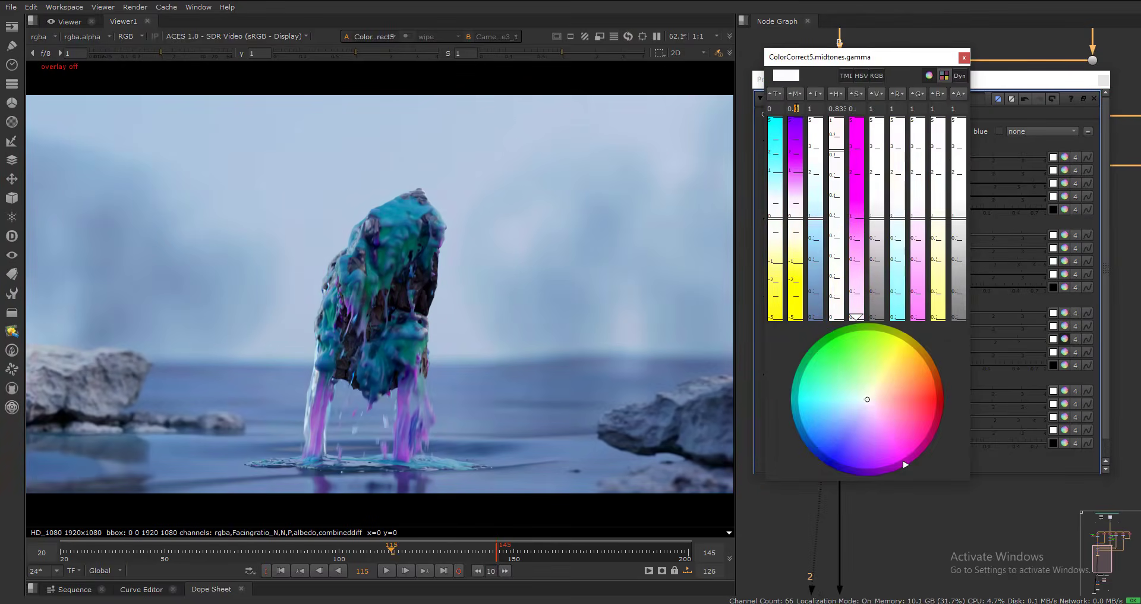
{"action": "left_click", "coordinate": [779, 110]}
{"action": "scroll", "coordinate": [779, 109], "scroll_direction": "up", "scroll_amount": 9}
{"action": "scroll", "coordinate": [780, 110], "scroll_direction": "down", "scroll_amount": 10}
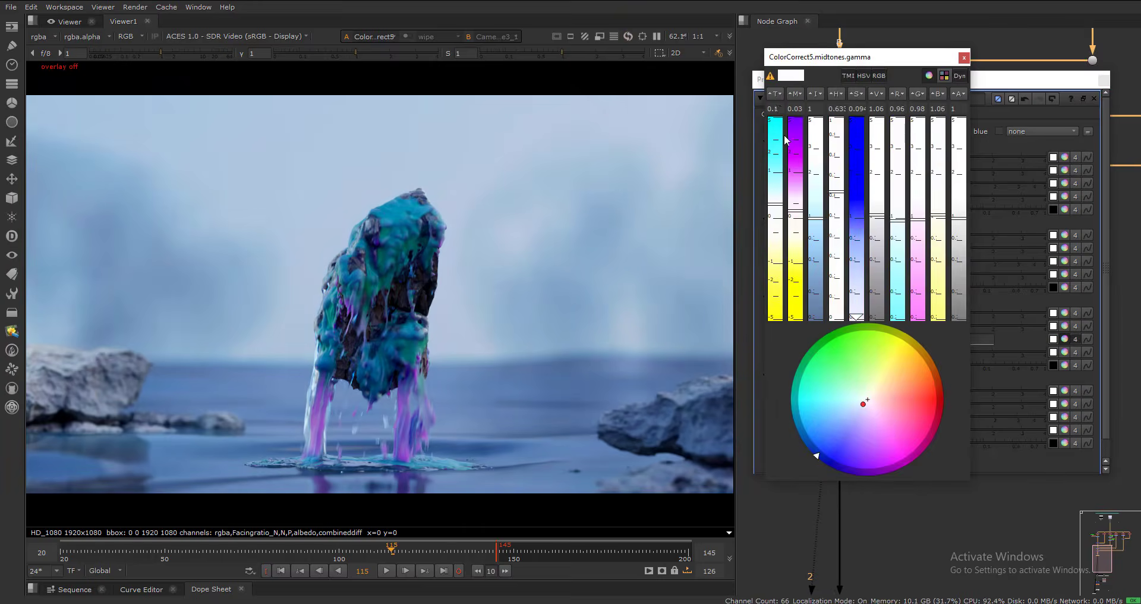
{"action": "left_click", "coordinate": [963, 57]}
{"action": "left_click", "coordinate": [1102, 80]}
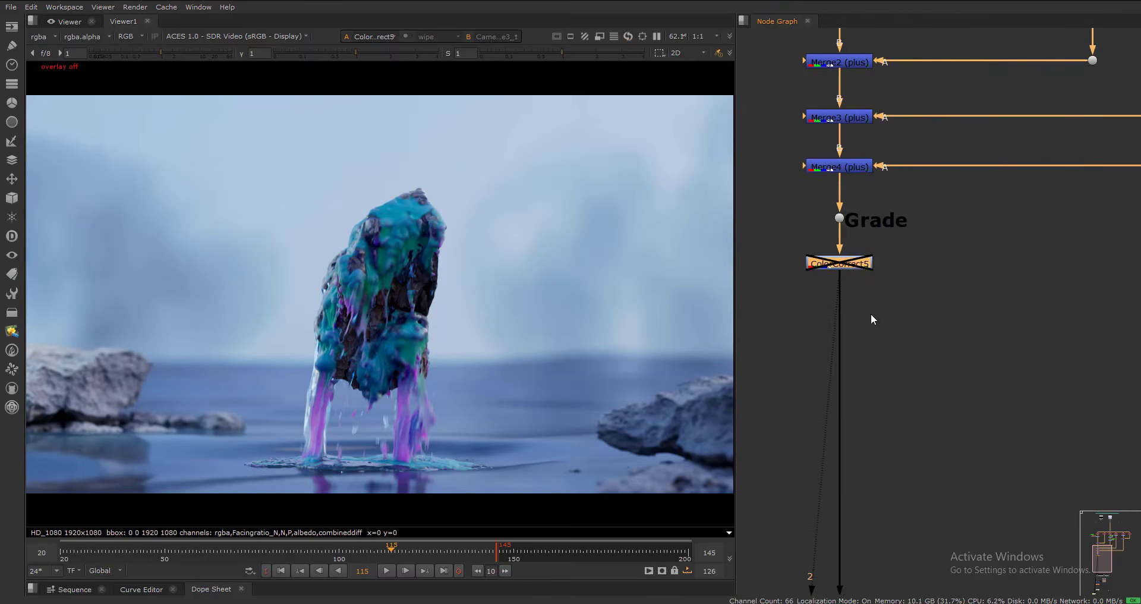
- Add a Grade node below ColorCorrect5, place it well down towards the LensFX dot, and rename it Vignate
{"action": "left_click_drag", "start_coordinate": [842, 271], "coordinate": [842, 275]}
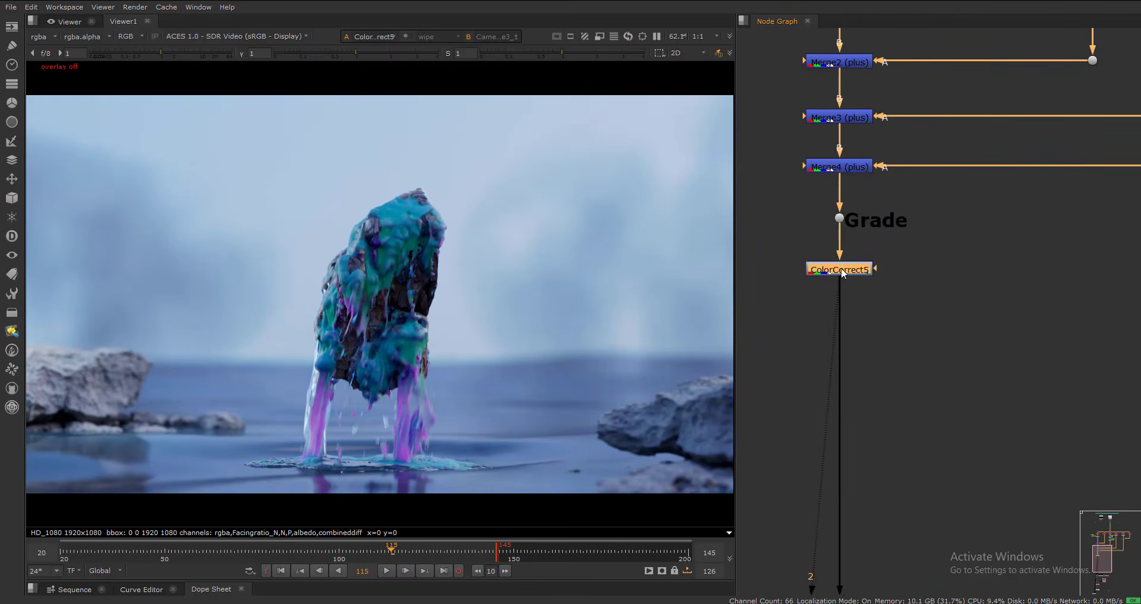
{"action": "key", "text": "g"}
{"action": "left_click_drag", "start_coordinate": [851, 238], "coordinate": [850, 488]}
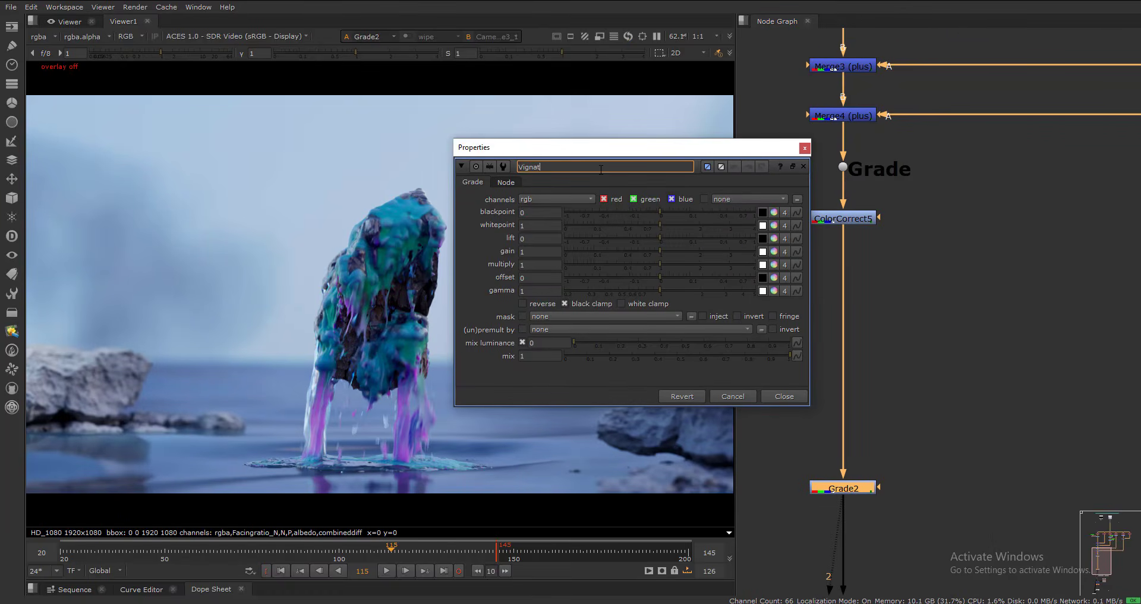
{"action": "left_click", "coordinate": [805, 149]}
- Add a Roto node beside the Vignate node and draw an ellipse spanning the full 1920x1080 frame
{"action": "scroll", "coordinate": [942, 396], "scroll_direction": "down", "scroll_amount": 1}
{"action": "middle_click_drag", "start_coordinate": [942, 395], "coordinate": [866, 381]}
{"action": "left_click", "coordinate": [887, 378]}
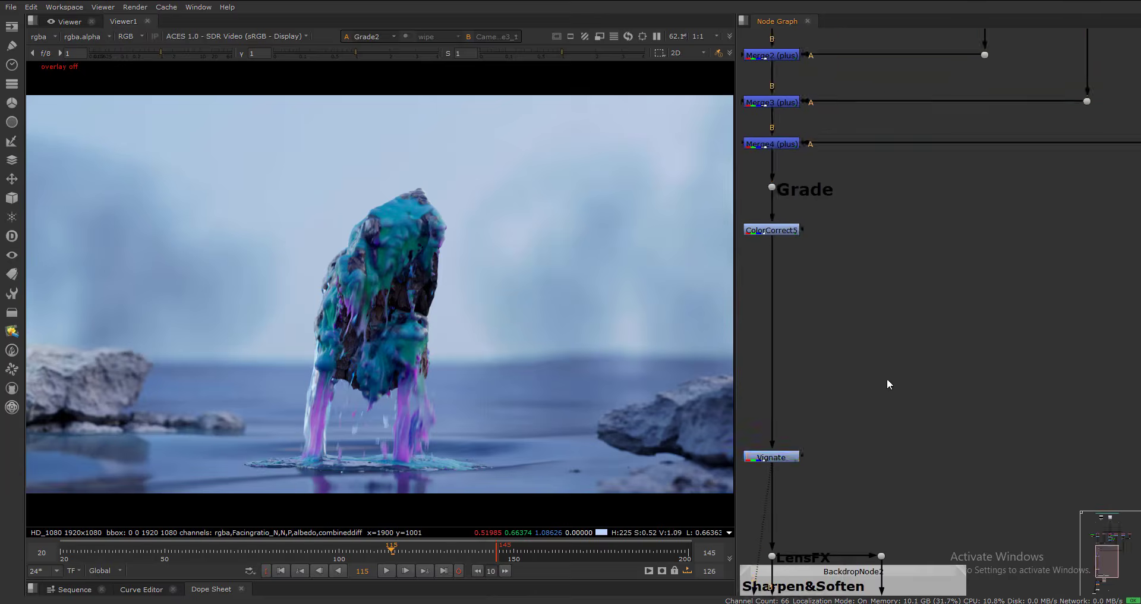
{"action": "key", "text": "o"}
{"action": "middle_click_drag", "start_coordinate": [935, 360], "coordinate": [1022, 312]}
{"action": "scroll", "coordinate": [101, 176], "scroll_direction": "down", "scroll_amount": 1}
{"action": "key", "text": "o"}
{"action": "middle_click_drag", "start_coordinate": [152, 142], "coordinate": [201, 153]}
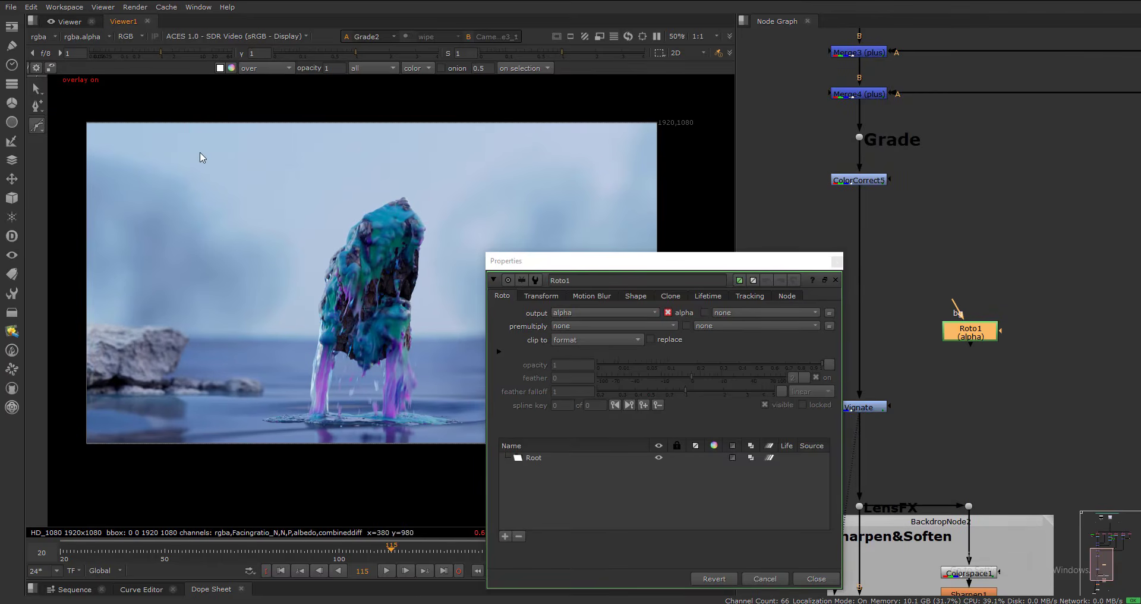
{"action": "right_click", "coordinate": [35, 126]}
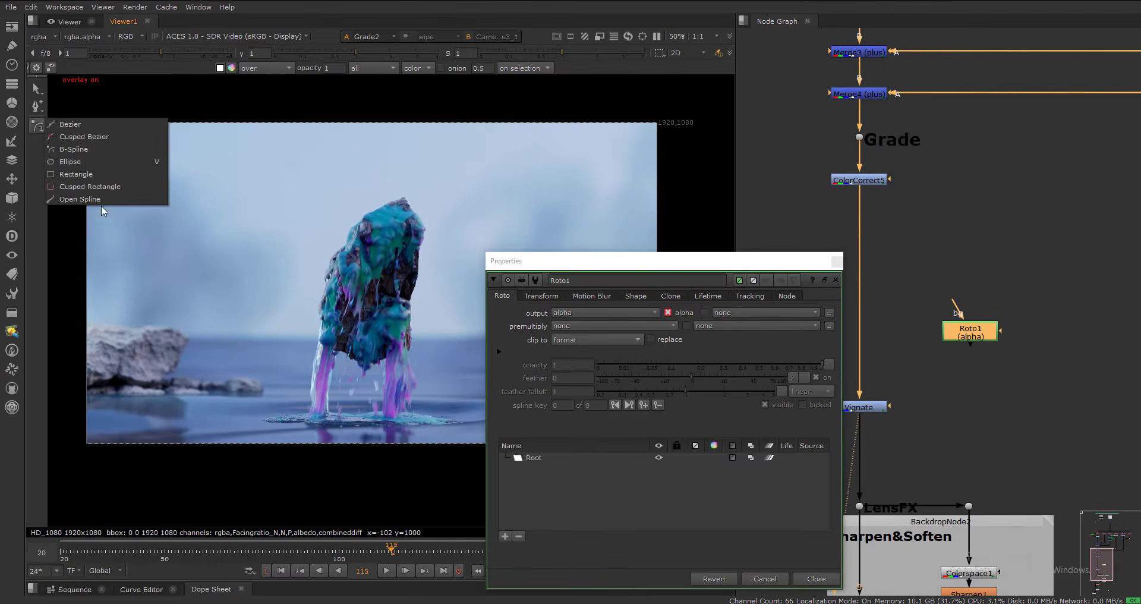
{"action": "left_click", "coordinate": [81, 165]}
{"action": "scroll", "coordinate": [87, 123], "scroll_direction": "down", "scroll_amount": 3}
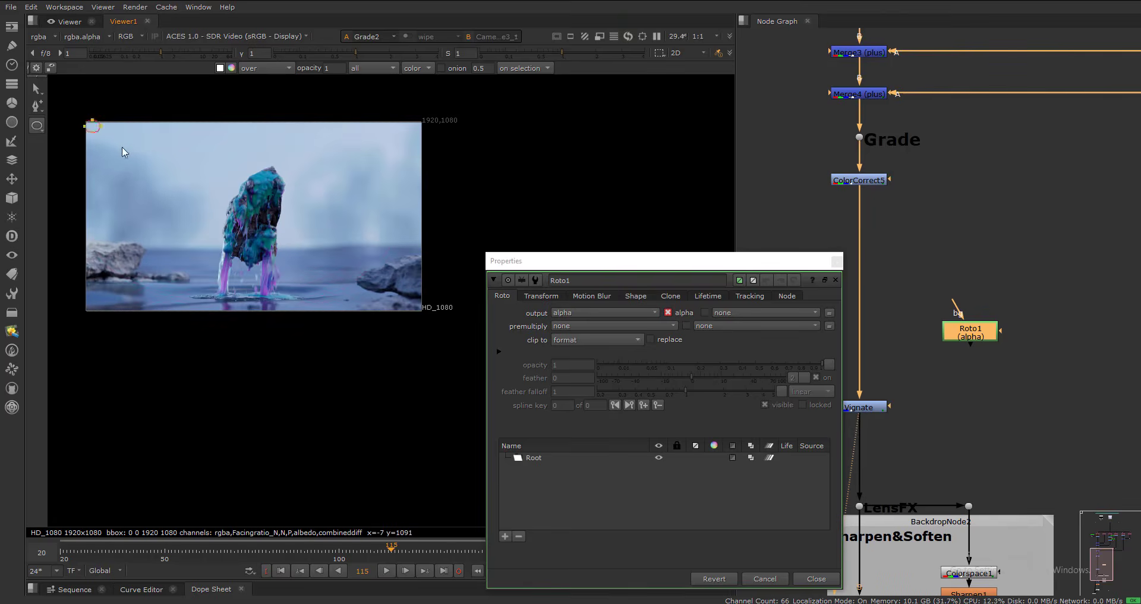
{"action": "left_click_drag", "start_coordinate": [88, 122], "coordinate": [422, 315]}
- View the Roto node's alpha, invert the ellipse shape, and close the Roto settings
{"action": "left_click", "coordinate": [965, 331]}
{"action": "key", "text": "1"}
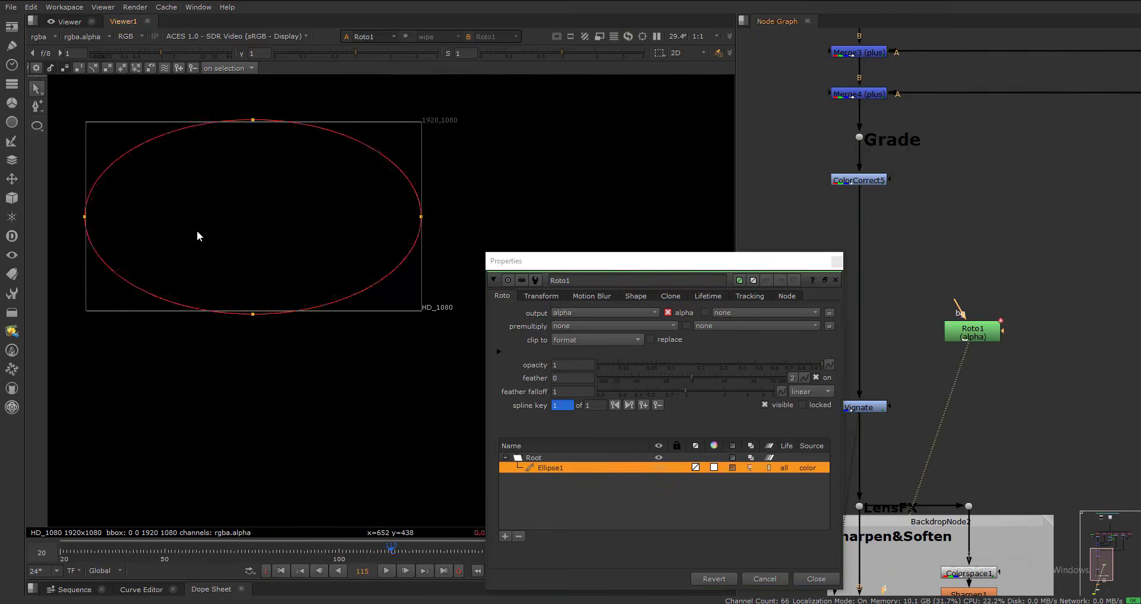
{"action": "middle_click_drag", "start_coordinate": [237, 212], "coordinate": [279, 233]}
{"action": "key", "text": "a"}
{"action": "key", "text": "a"}
{"action": "key", "text": "a"}
{"action": "scroll", "coordinate": [289, 161], "scroll_direction": "up", "scroll_amount": 2}
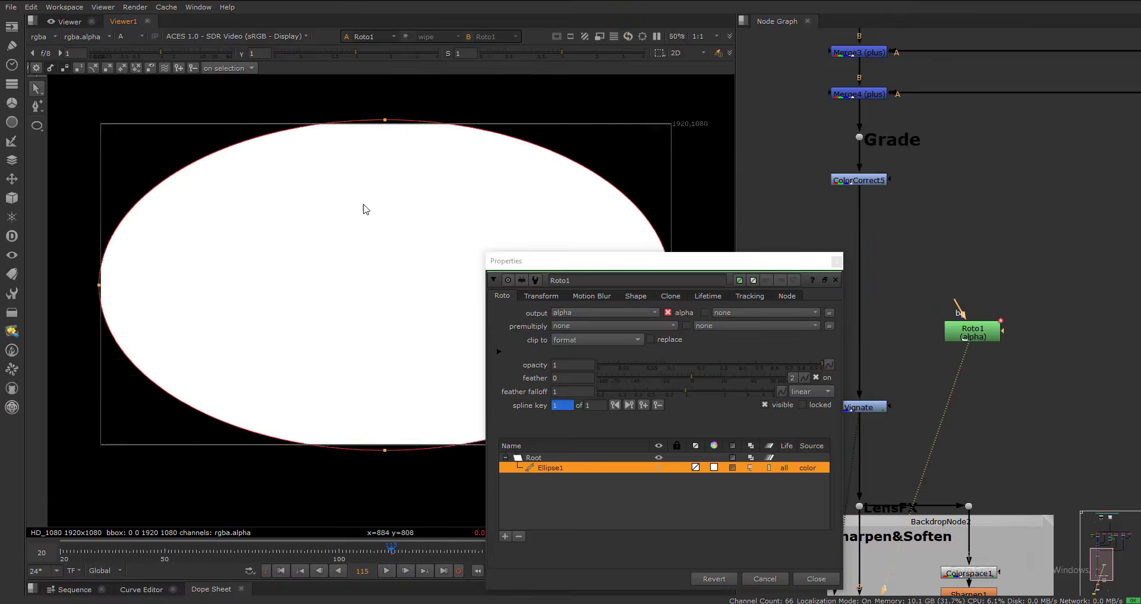
{"action": "left_click", "coordinate": [732, 467]}
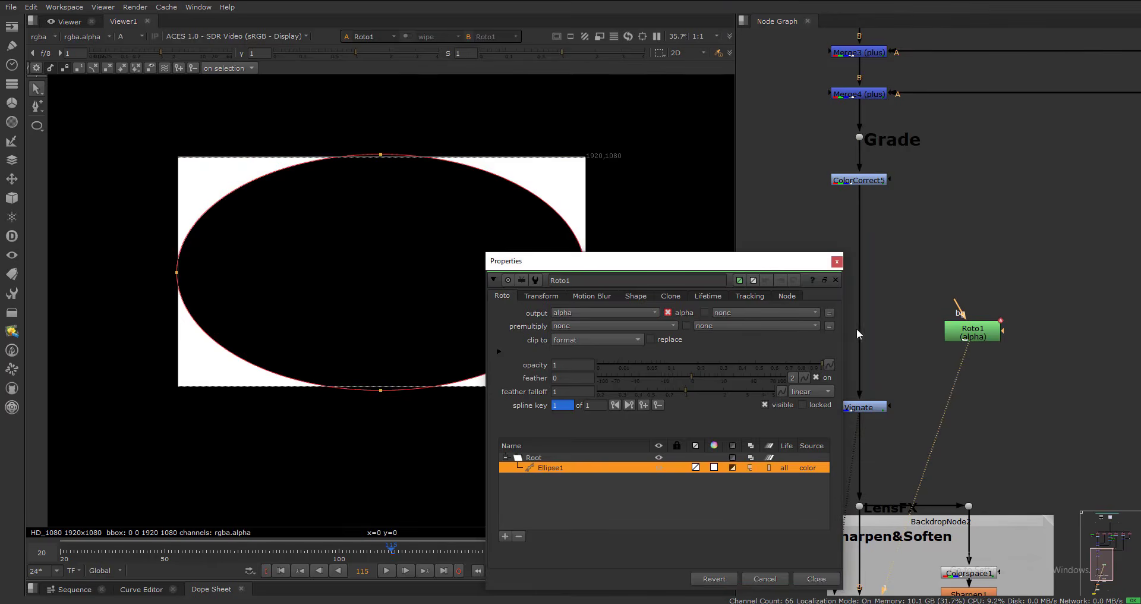
{"action": "left_click", "coordinate": [836, 261]}
- Add a Blur node below the Roto node and set its size to 250
{"action": "key", "text": "b"}
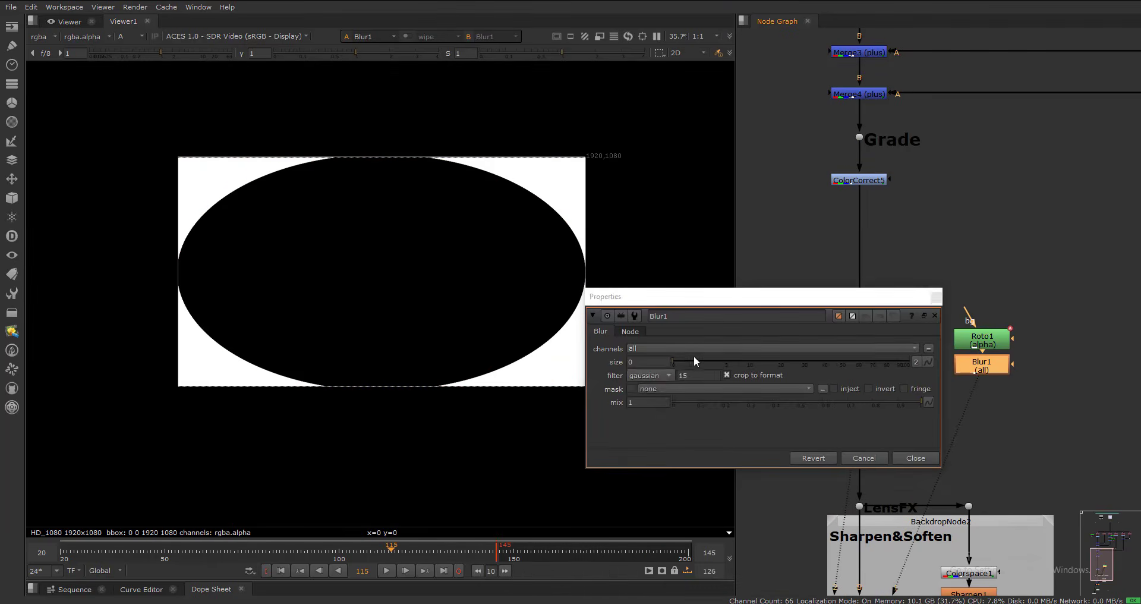
{"action": "double_click", "coordinate": [657, 362]}
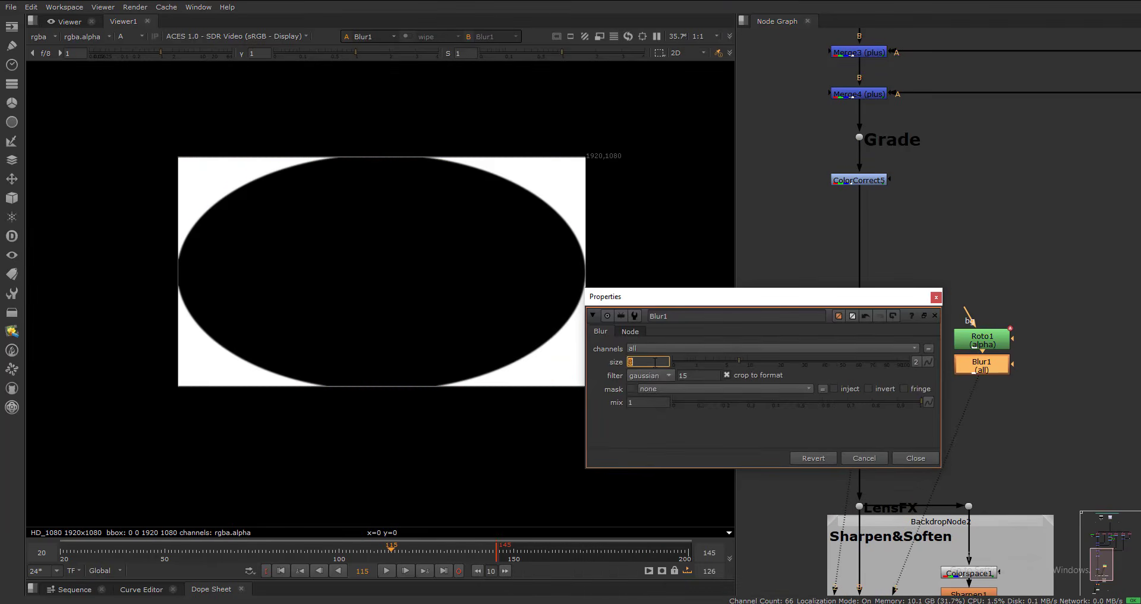
{"action": "type", "text": "250"}
{"action": "key", "text": "Return"}
{"action": "left_click", "coordinate": [937, 296]}
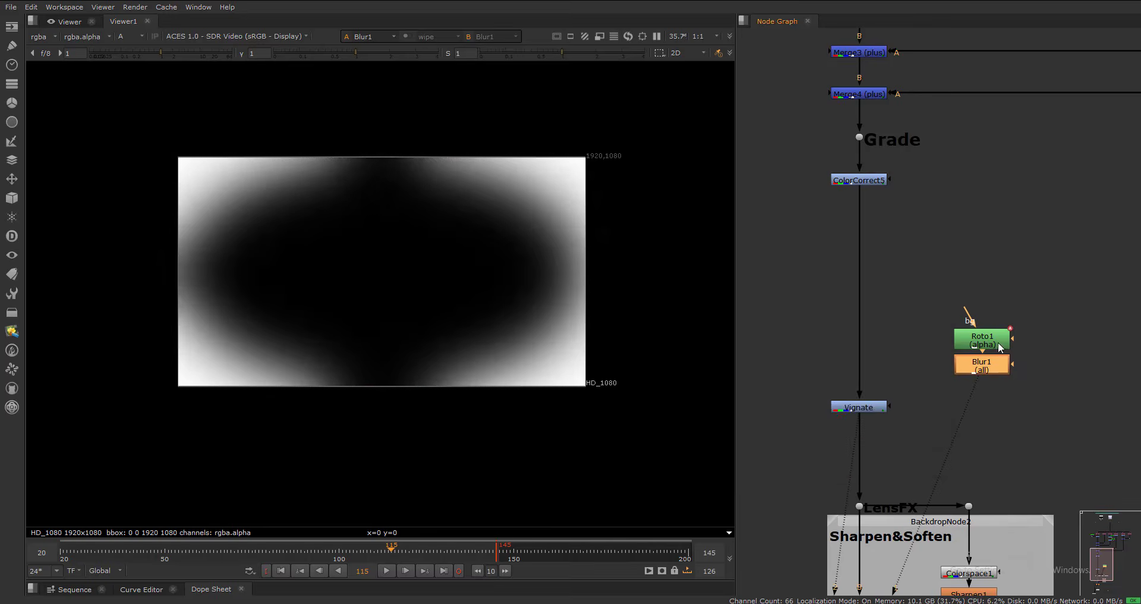
- Enlarge the Roto ellipse beyond the frame so the mask mainly covers the image corners
{"action": "double_click", "coordinate": [972, 338]}
{"action": "scroll", "coordinate": [202, 170], "scroll_direction": "down", "scroll_amount": 4}
{"action": "left_click_drag", "start_coordinate": [123, 135], "coordinate": [417, 295]}
{"action": "left_click_drag", "start_coordinate": [391, 160], "coordinate": [403, 146]}
{"action": "key", "text": "f"}
{"action": "key", "text": "o"}
{"action": "left_click", "coordinate": [837, 261]}
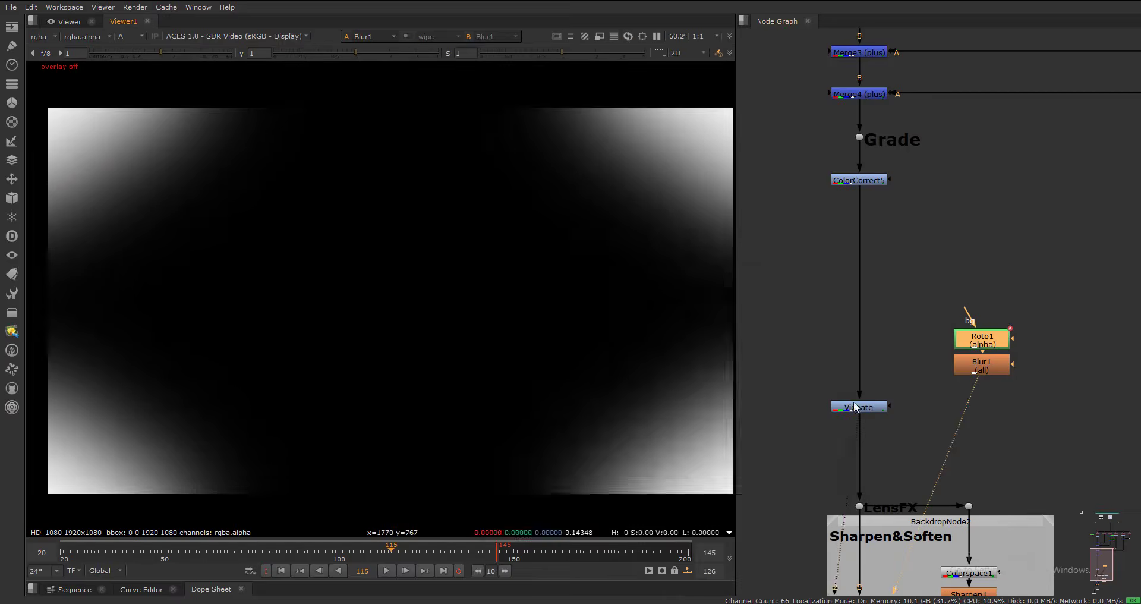
- View the Vignate node in full color and connect Blur1 to its mask input through a dot
{"action": "left_click", "coordinate": [862, 407]}
{"action": "key", "text": "1"}
{"action": "left_click", "coordinate": [863, 409]}
{"action": "key", "text": "a"}
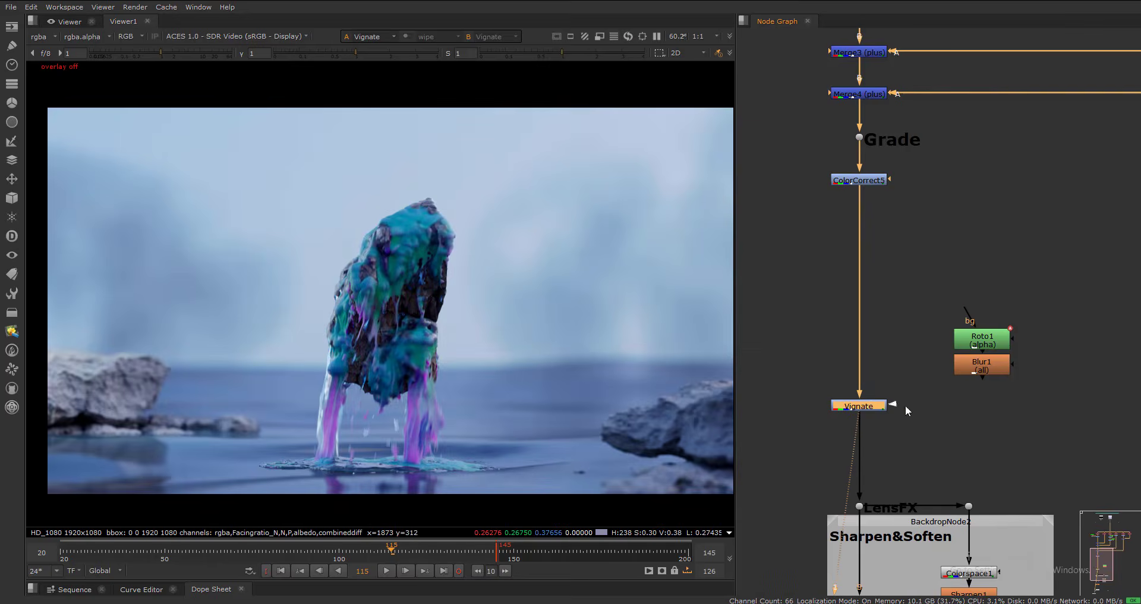
{"action": "left_click_drag", "start_coordinate": [917, 387], "coordinate": [982, 406], "text": "ctrl"}
- Set the Vignate grade's gamma to 0.9 and its gain to 0.7
{"action": "double_click", "coordinate": [881, 408]}
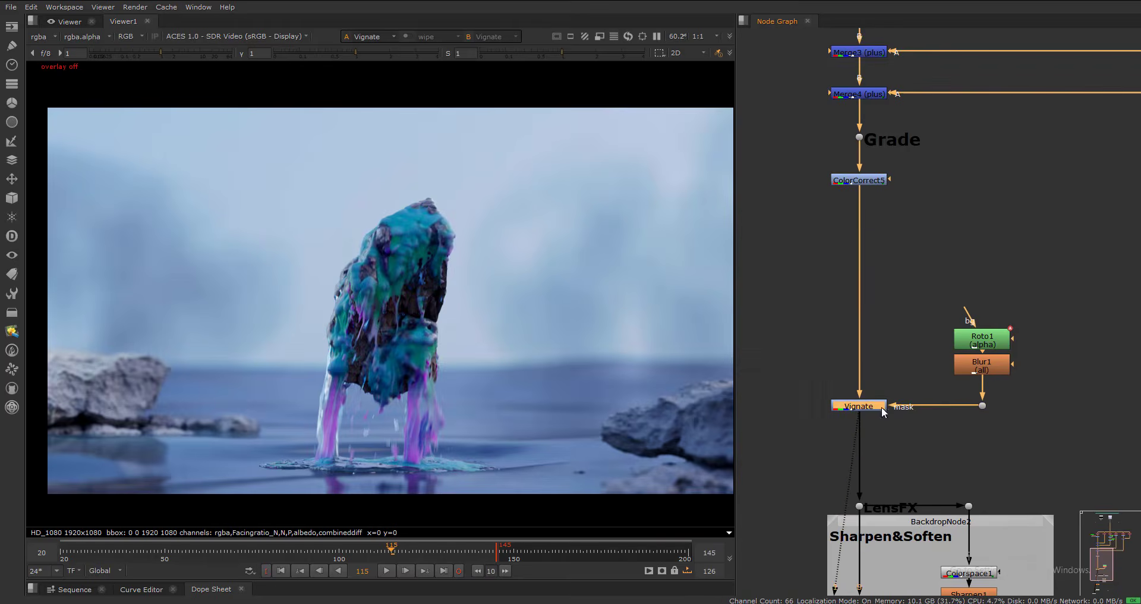
{"action": "left_click_drag", "start_coordinate": [614, 311], "coordinate": [928, 154]}
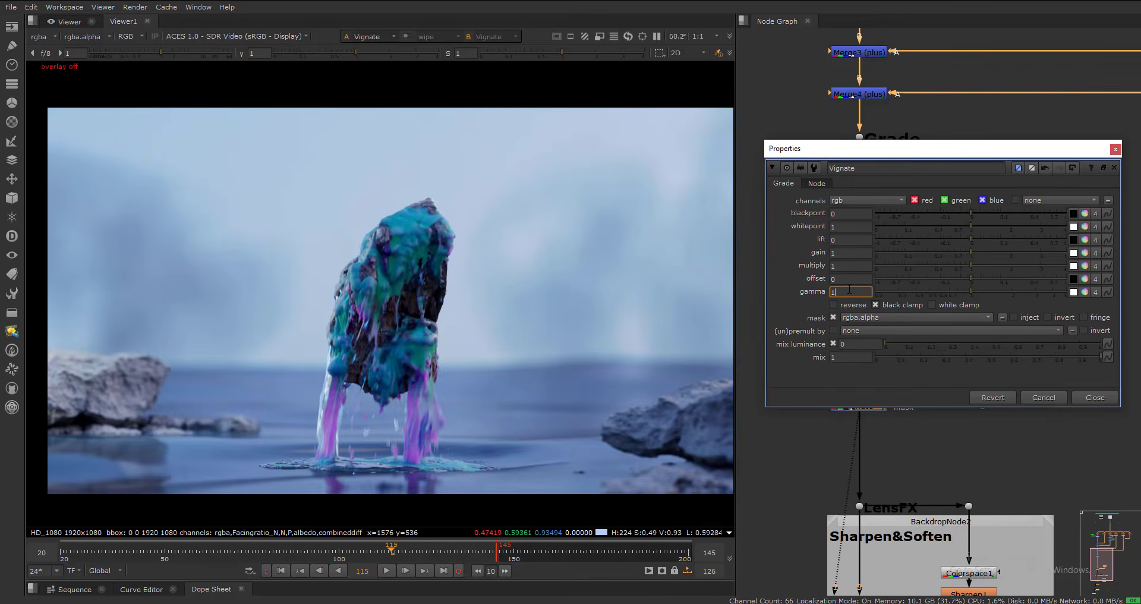
{"action": "type", "text": ".9"}
{"action": "key", "text": "Return"}
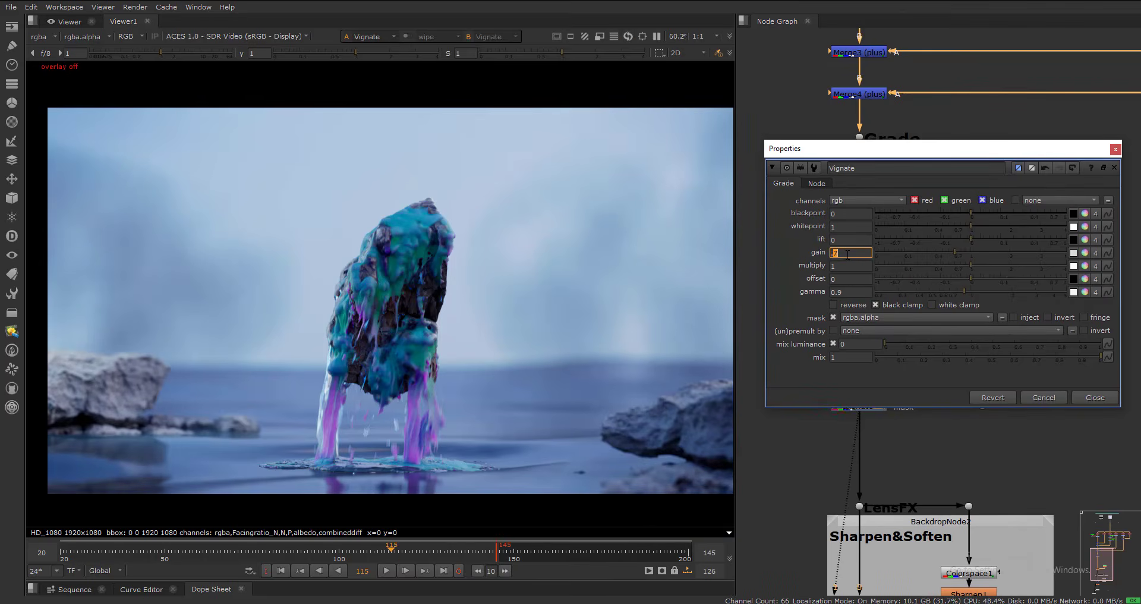
{"action": "left_click", "coordinate": [1112, 150]}
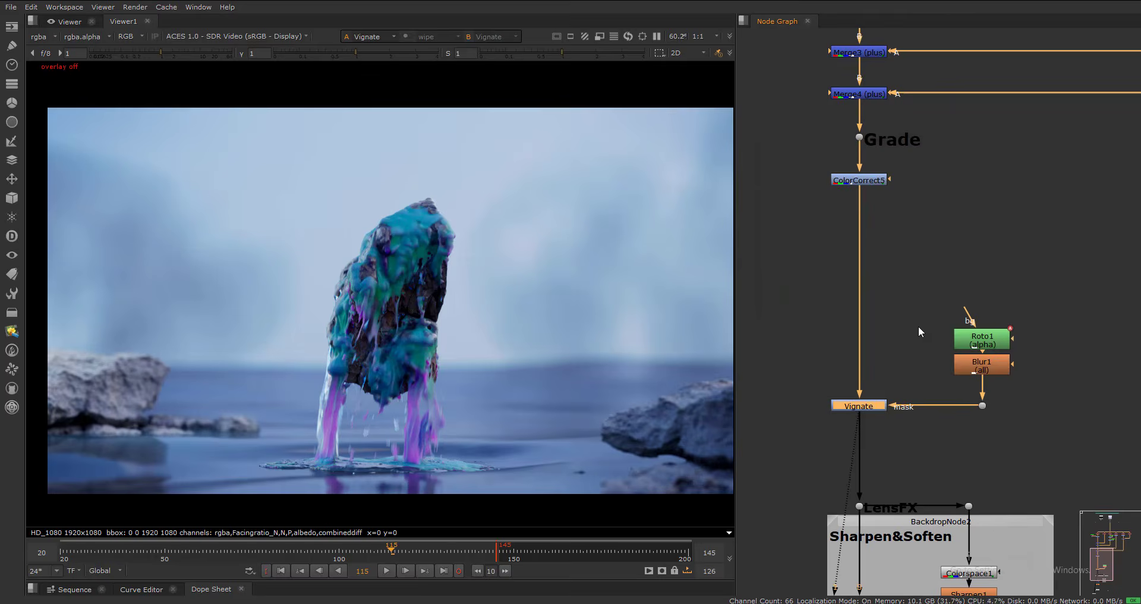
- Shrink the Roto ellipse slightly while viewing the Vignate result, and close the Roto settings
{"action": "double_click", "coordinate": [987, 344]}
{"action": "scroll", "coordinate": [405, 333], "scroll_direction": "down", "scroll_amount": 3}
{"action": "key", "text": "q"}
{"action": "middle_click_drag", "start_coordinate": [244, 199], "coordinate": [149, 136]}
{"action": "left_click_drag", "start_coordinate": [465, 158], "coordinate": [454, 166]}
{"action": "key", "text": "f"}
{"action": "key", "text": "q"}
{"action": "left_click", "coordinate": [836, 262]}
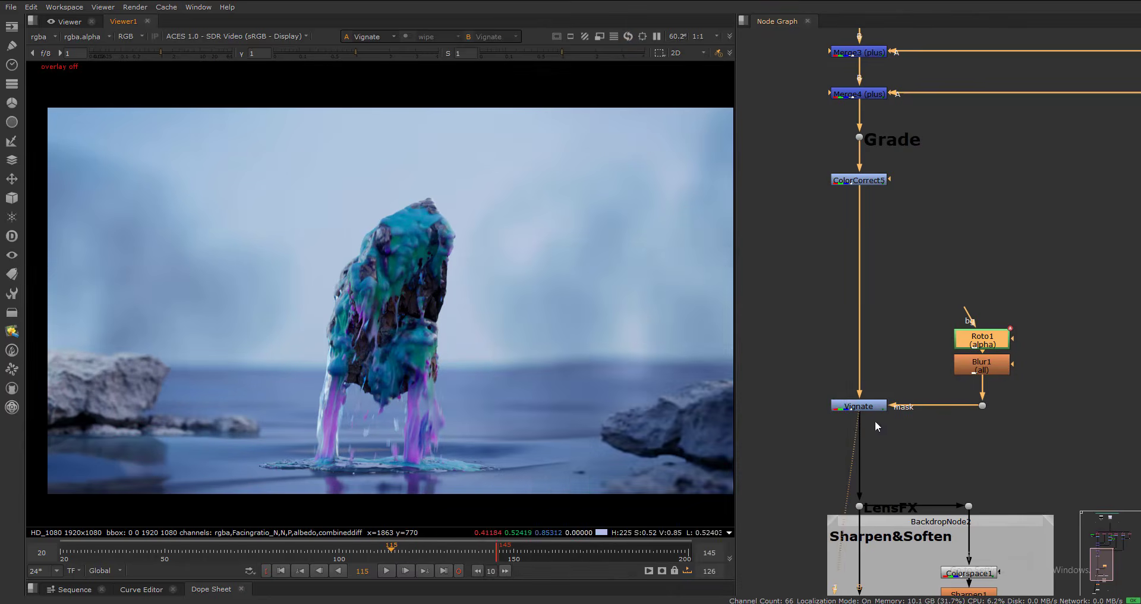
- Soften the Vignate grade with mix 0.8 and gamma 0.95, lower its gain slightly, and compare it off and on
{"action": "left_click", "coordinate": [873, 406]}
{"action": "double_click", "coordinate": [873, 407]}
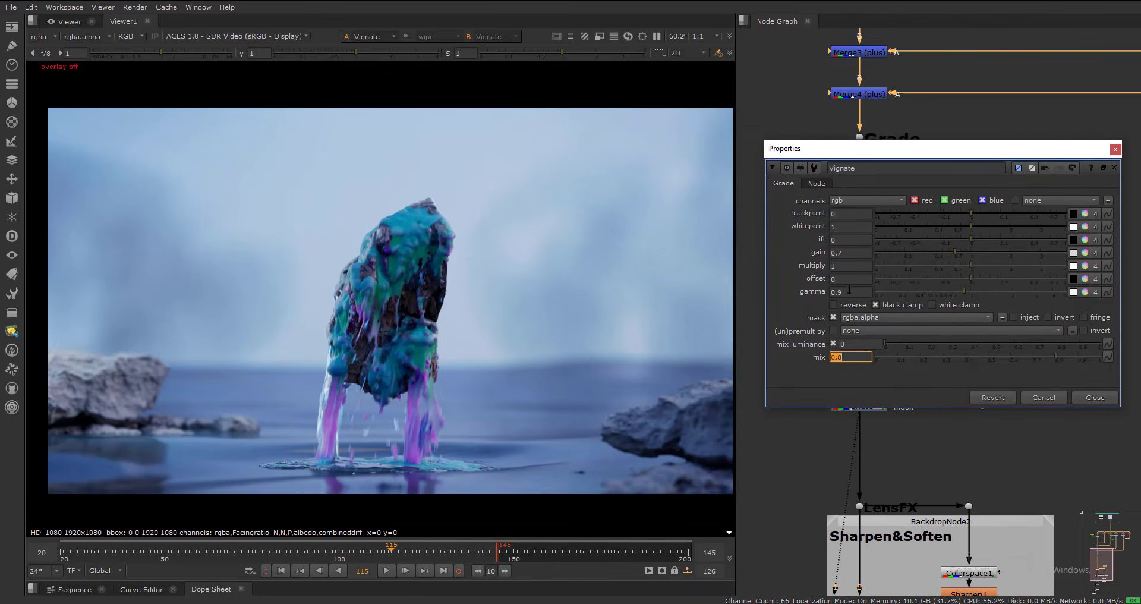
{"action": "left_click", "coordinate": [853, 291]}
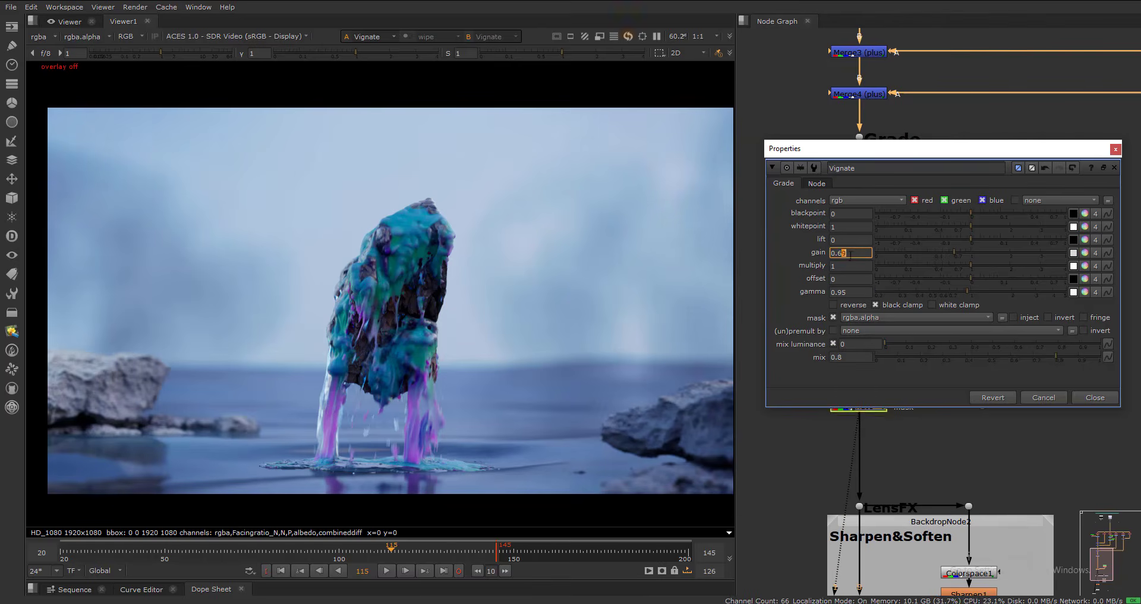
{"action": "key", "text": "Down"}
{"action": "key", "text": "Down"}
{"action": "left_click", "coordinate": [1086, 398]}
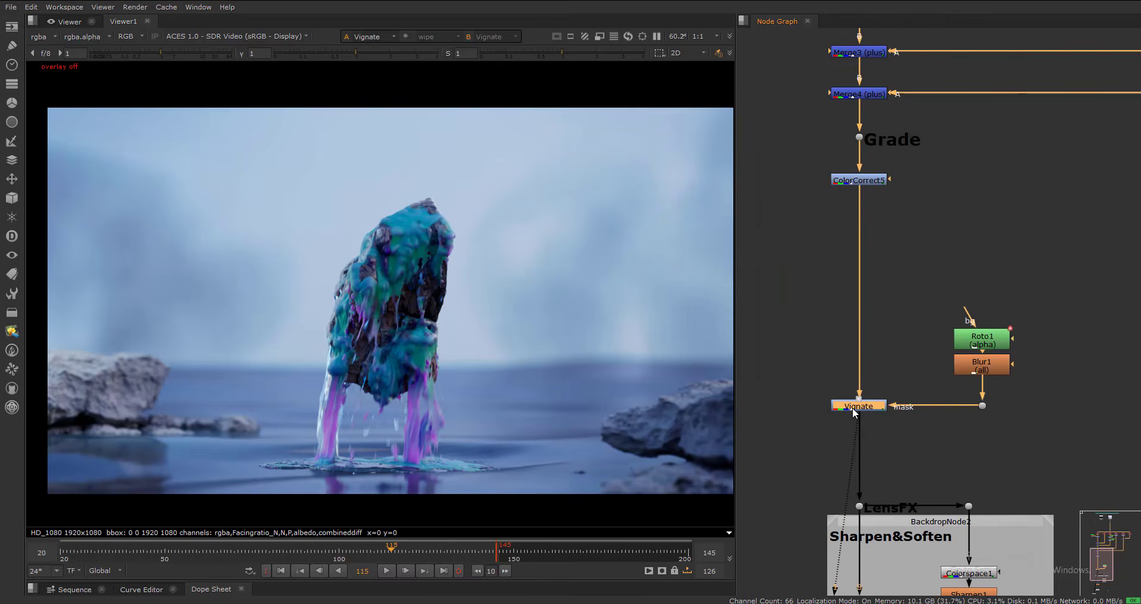
{"action": "key", "text": "d"}
- Add an L_Grain_v05 node between Vignate and the LensFX dot, and view its output
{"action": "left_click_drag", "start_coordinate": [1046, 258], "coordinate": [800, 455]}
{"action": "scroll", "coordinate": [882, 398], "scroll_direction": "down", "scroll_amount": 1}
{"action": "middle_click_drag", "start_coordinate": [882, 398], "coordinate": [872, 333]}
{"action": "scroll", "coordinate": [872, 332], "scroll_direction": "up", "scroll_amount": 1}
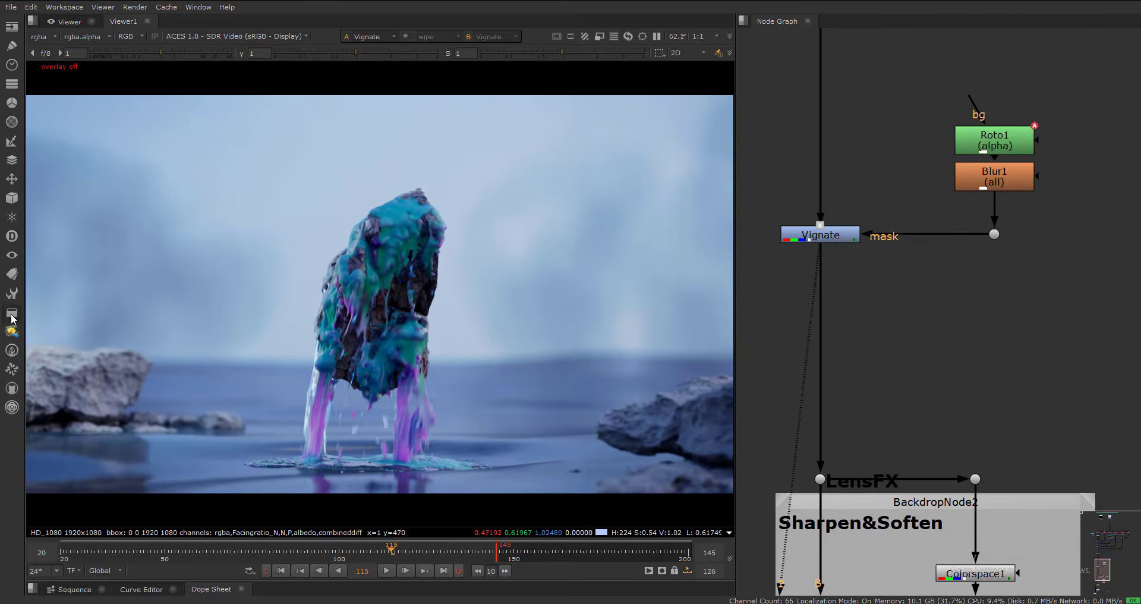
{"action": "left_click", "coordinate": [12, 316]}
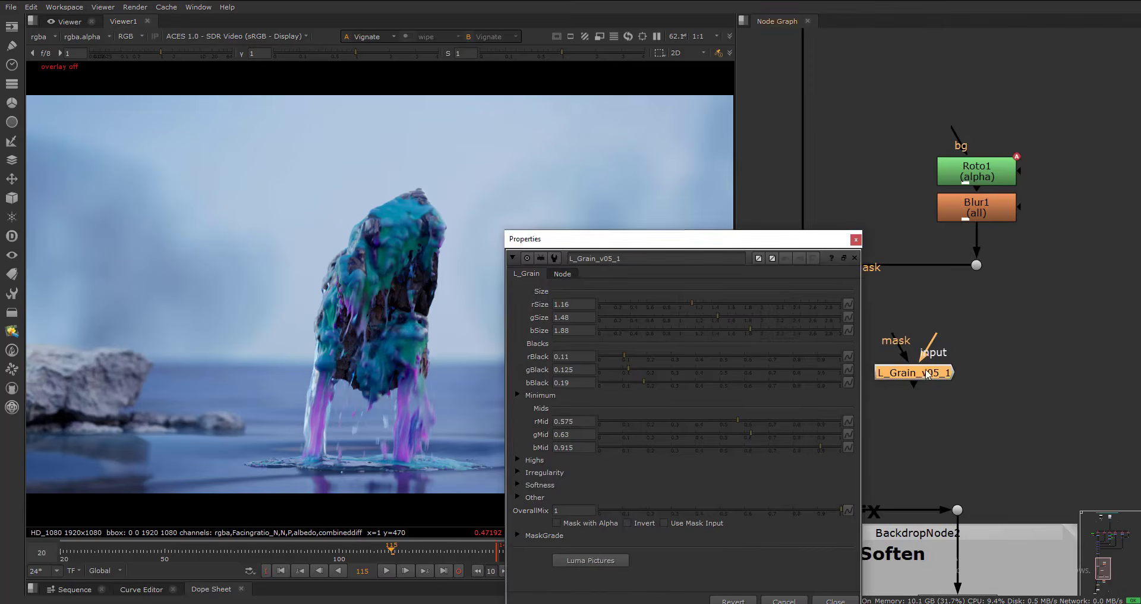
{"action": "scroll", "coordinate": [903, 386], "scroll_direction": "down", "scroll_amount": 2}
{"action": "middle_click_drag", "start_coordinate": [903, 386], "coordinate": [1012, 366]}
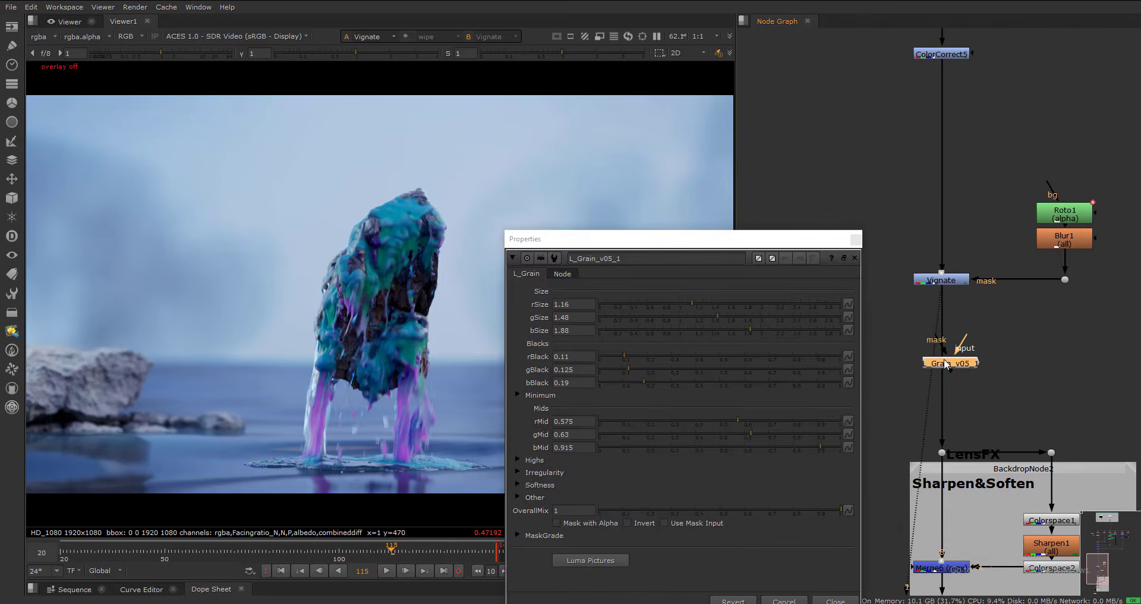
{"action": "left_click_drag", "start_coordinate": [947, 363], "coordinate": [939, 362]}
{"action": "key", "text": "1"}
- Reduce the grain's midtones to rMid 0.13, gMid 0.3 and bMid 0.615 while checking the rock up close
{"action": "scroll", "coordinate": [351, 300], "scroll_direction": "up", "scroll_amount": 6}
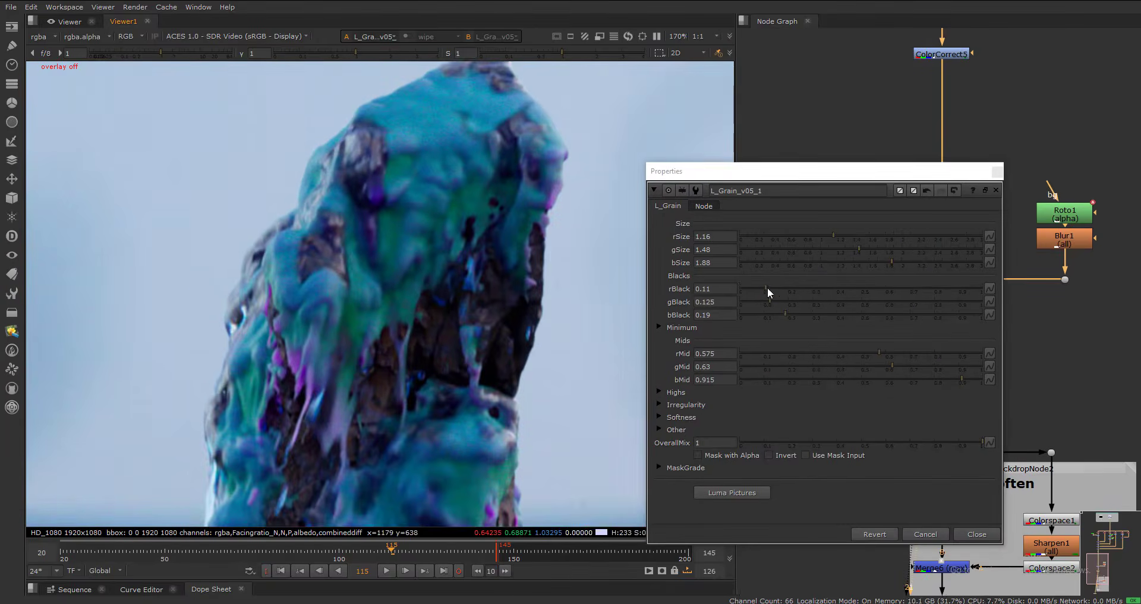
{"action": "scroll", "coordinate": [543, 314], "scroll_direction": "down", "scroll_amount": 2}
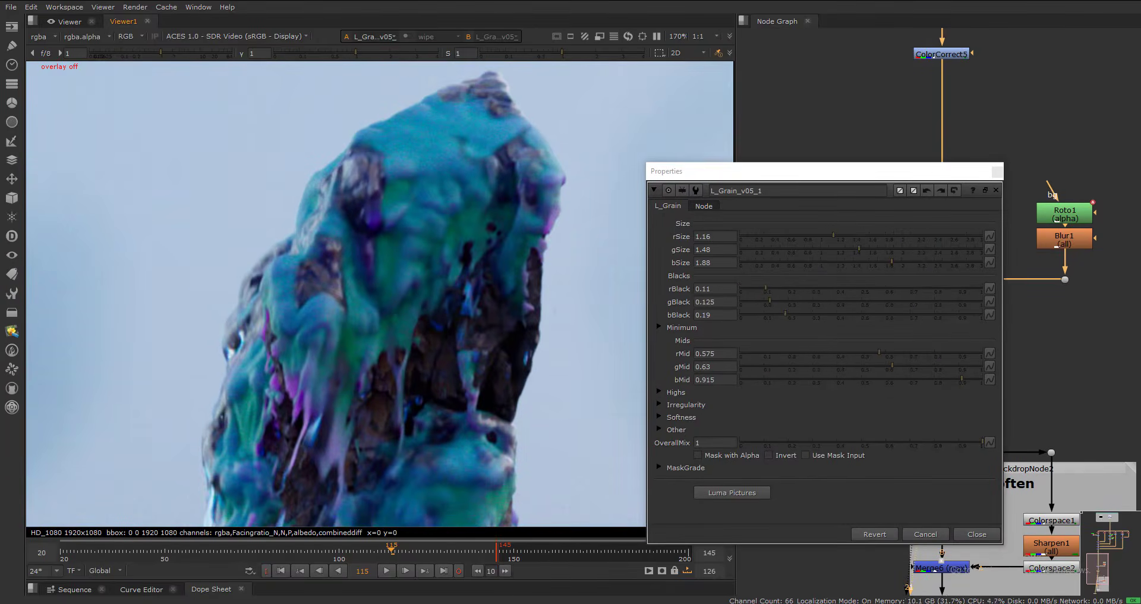
{"action": "left_click_drag", "start_coordinate": [789, 356], "coordinate": [813, 365]}
{"action": "left_click_drag", "start_coordinate": [880, 379], "coordinate": [888, 379]}
{"action": "scroll", "coordinate": [565, 400], "scroll_direction": "down", "scroll_amount": 3}
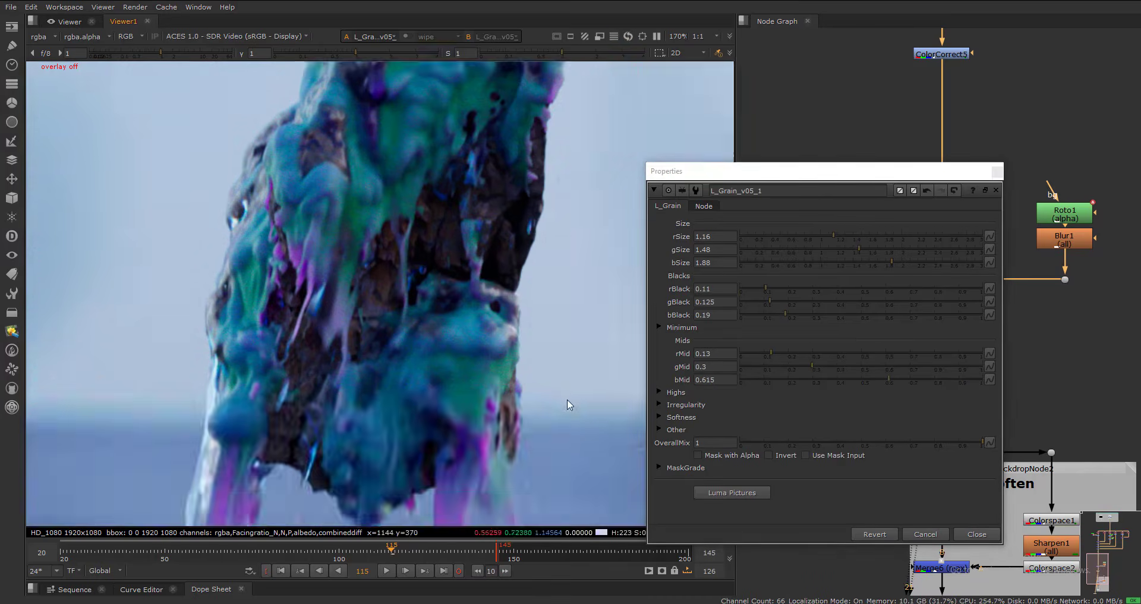
{"action": "left_click", "coordinate": [997, 173]}
- Compare the image with the grain node disabled and enabled, at full frame and closer up
{"action": "scroll", "coordinate": [382, 229], "scroll_direction": "down", "scroll_amount": 2}
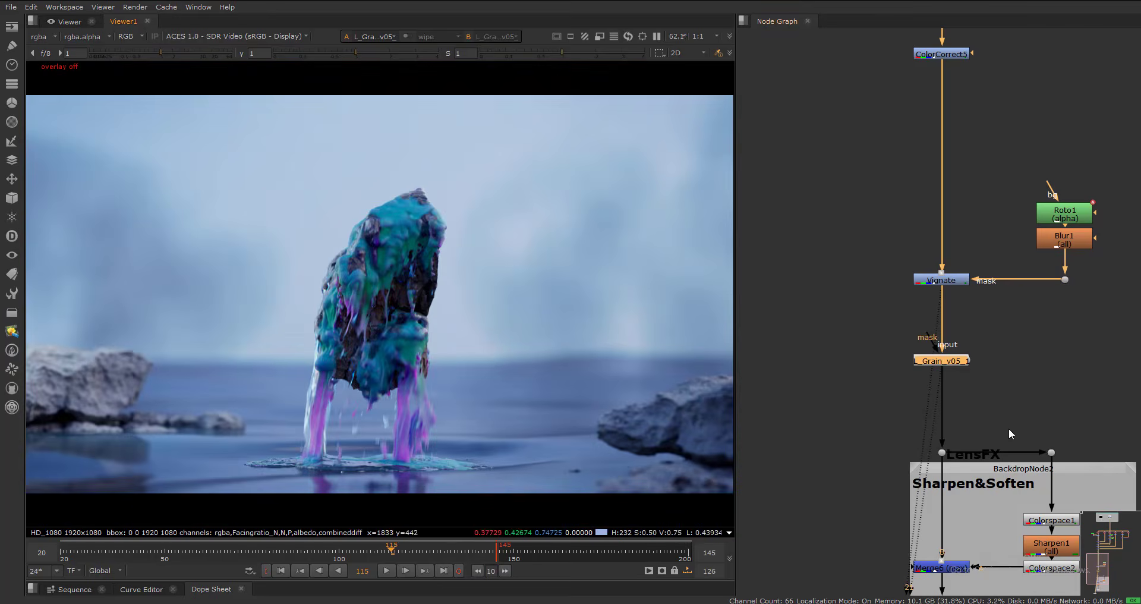
{"action": "key", "text": "d"}
{"action": "key", "text": "d"}
{"action": "scroll", "coordinate": [327, 378], "scroll_direction": "up", "scroll_amount": 2}
{"action": "key", "text": "d"}
{"action": "key", "text": "d"}
{"action": "key", "text": "d"}
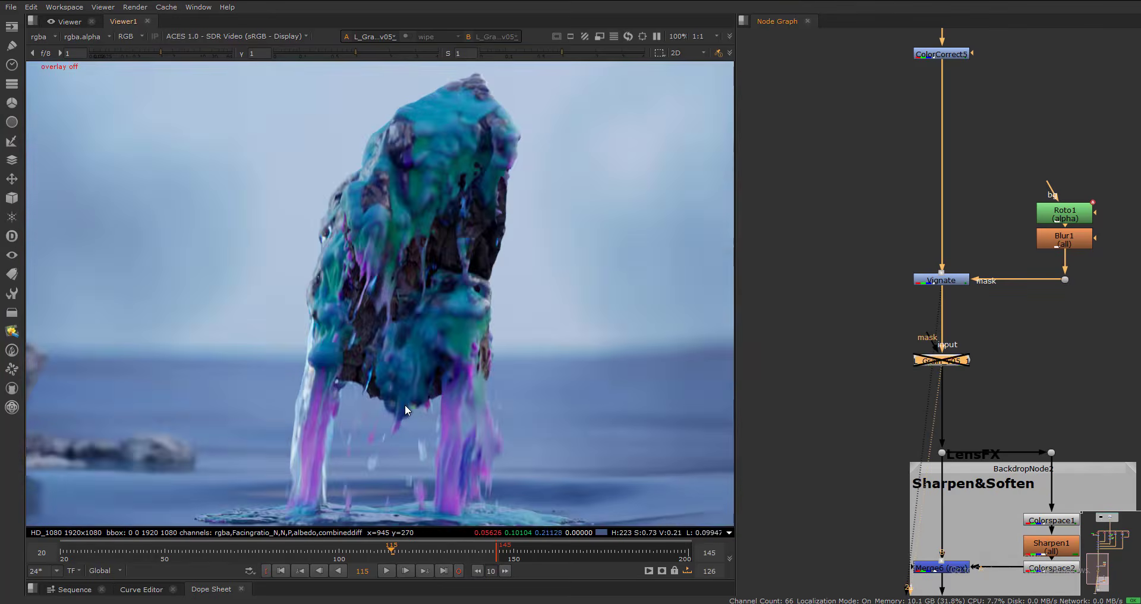
- Re-enable the grain node and check its effect on the rock's lower drips up close
{"action": "scroll", "coordinate": [449, 424], "scroll_direction": "up", "scroll_amount": 3}
{"action": "key", "text": "d"}
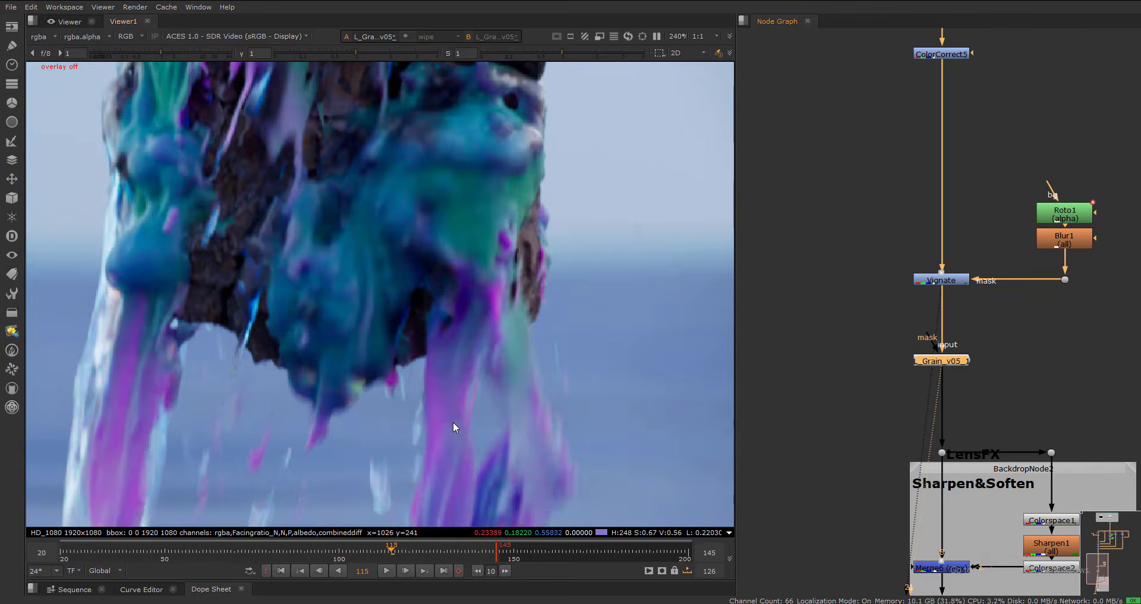
{"action": "key", "text": "d"}
{"action": "key", "text": "d"}
{"action": "scroll", "coordinate": [337, 297], "scroll_direction": "down", "scroll_amount": 4}
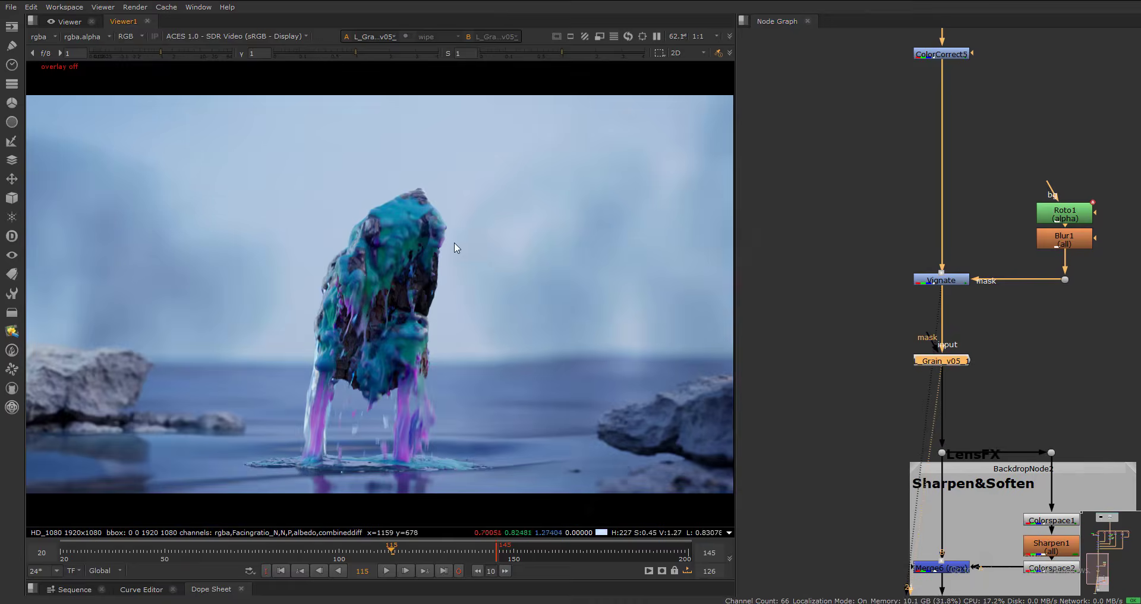
{"action": "scroll", "coordinate": [880, 309], "scroll_direction": "down", "scroll_amount": 6}
{"action": "scroll", "coordinate": [888, 284], "scroll_direction": "up", "scroll_amount": 2}
{"action": "middle_click_drag", "start_coordinate": [832, 324], "coordinate": [903, 272]}
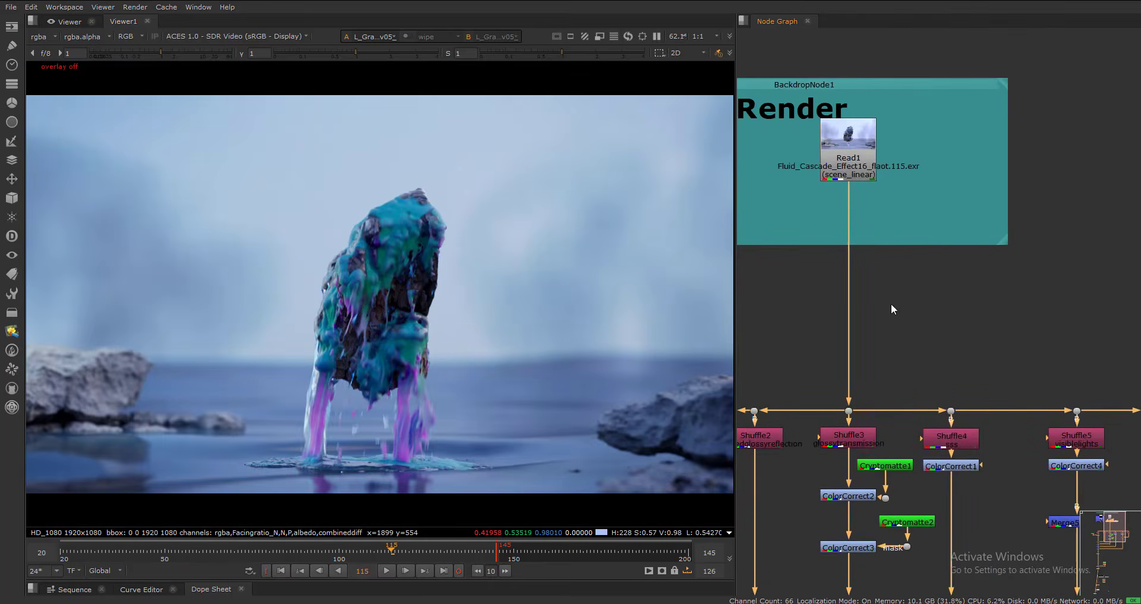
{"action": "scroll", "coordinate": [936, 329], "scroll_direction": "down", "scroll_amount": 1}
{"action": "middle_click_drag", "start_coordinate": [1081, 363], "coordinate": [838, 347]}
{"action": "scroll", "coordinate": [874, 378], "scroll_direction": "up", "scroll_amount": 3}
{"action": "left_click", "coordinate": [964, 416]}
{"action": "key", "text": "Tab"}
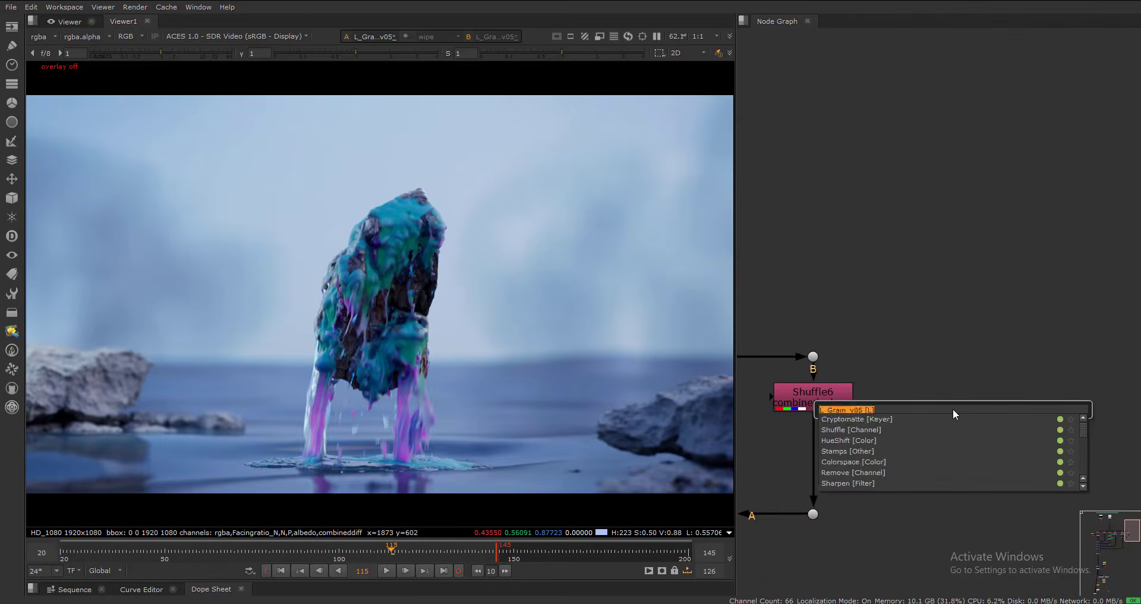
{"action": "type", "text": "sh"}
{"action": "key", "text": "Escape"}
- Duplicate the combinedvolume Shuffle, feed the copy from the dot above the original, and view its output
{"action": "left_click", "coordinate": [841, 384]}
{"action": "key", "text": "ctrl+c"}
{"action": "left_click", "coordinate": [976, 406]}
{"action": "key", "text": "ctrl+v"}
{"action": "scroll", "coordinate": [976, 406], "scroll_direction": "down", "scroll_amount": 2}
{"action": "middle_click_drag", "start_coordinate": [971, 388], "coordinate": [1015, 376]}
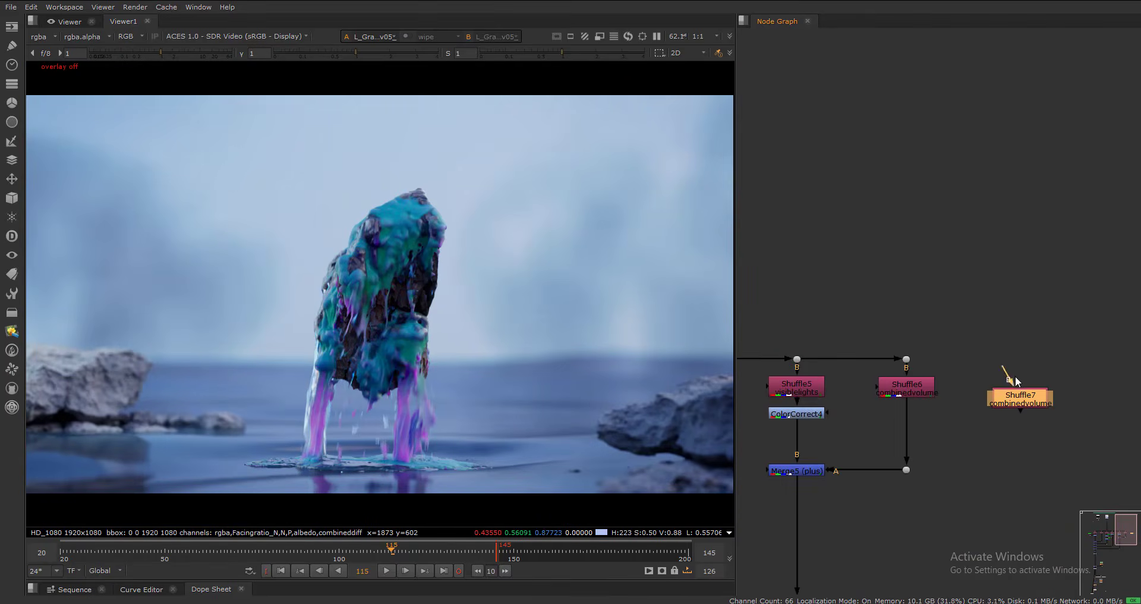
{"action": "left_click_drag", "start_coordinate": [1015, 377], "coordinate": [894, 346]}
{"action": "left_click_drag", "start_coordinate": [1018, 398], "coordinate": [1024, 415]}
{"action": "key", "text": "1"}
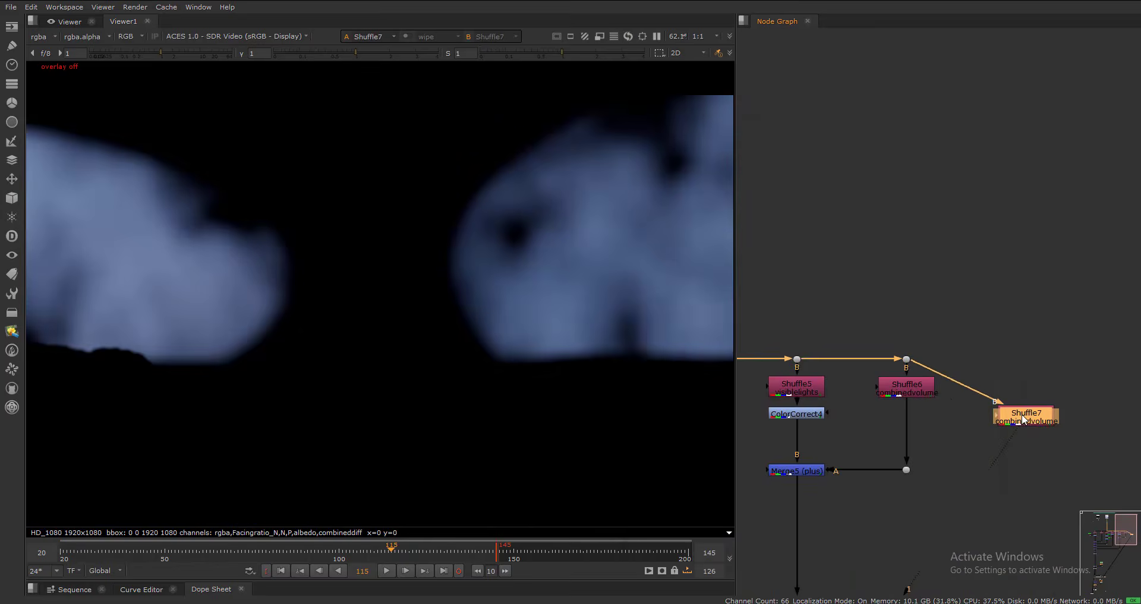
- Set the copied Shuffle's input layer to Facingratio_N and route it to rgba red, green and blue
{"action": "double_click", "coordinate": [1023, 415]}
{"action": "left_click", "coordinate": [684, 364]}
{"action": "left_click", "coordinate": [1043, 362]}
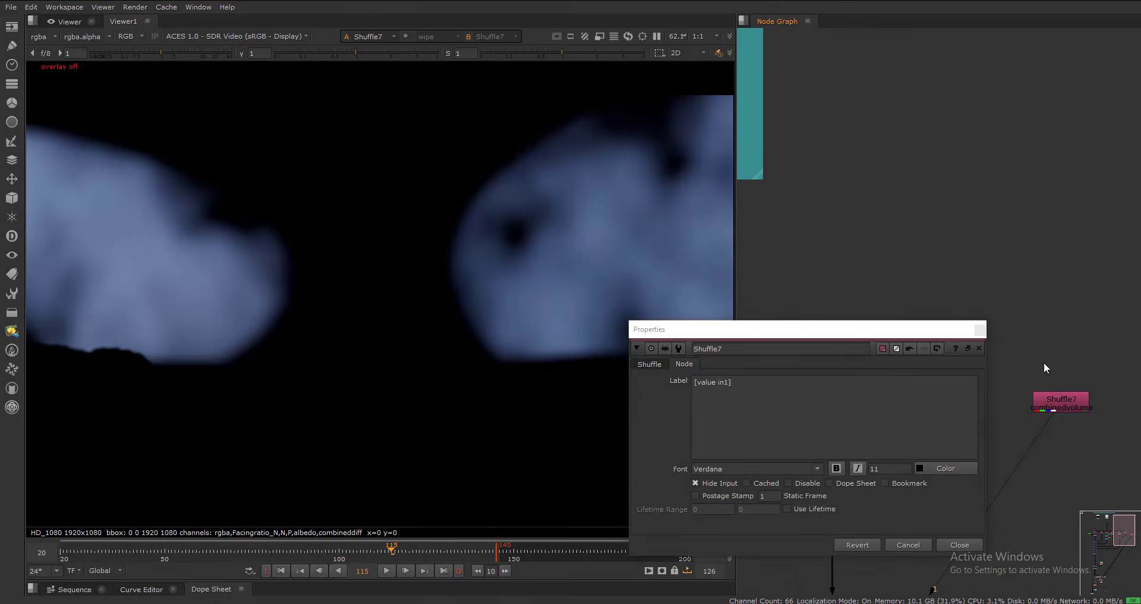
{"action": "left_click", "coordinate": [650, 364]}
{"action": "left_click", "coordinate": [716, 414]}
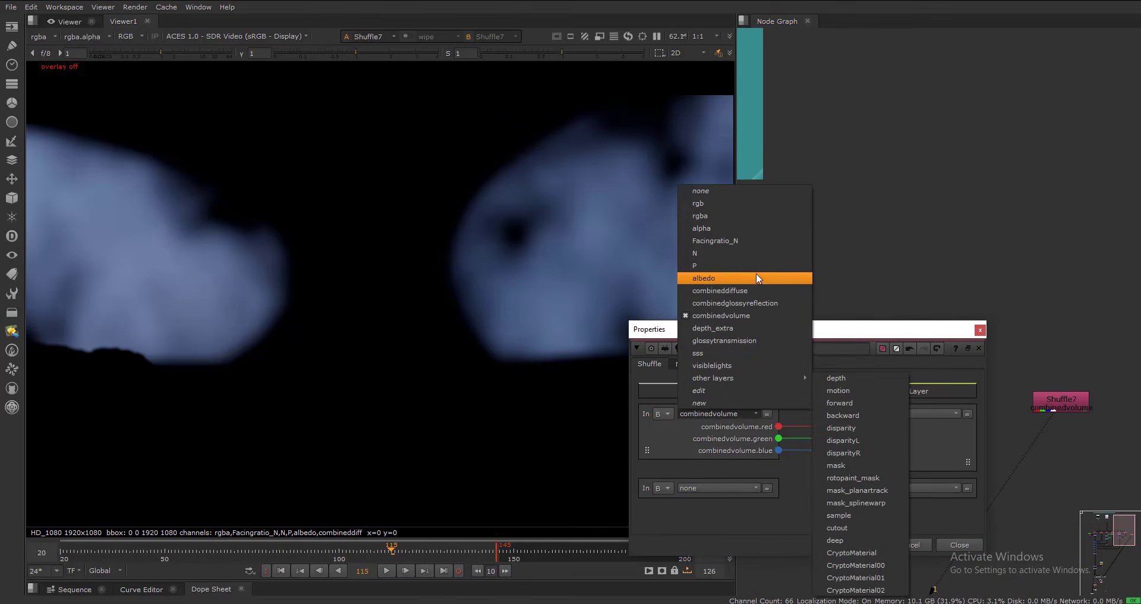
{"action": "left_click", "coordinate": [756, 241]}
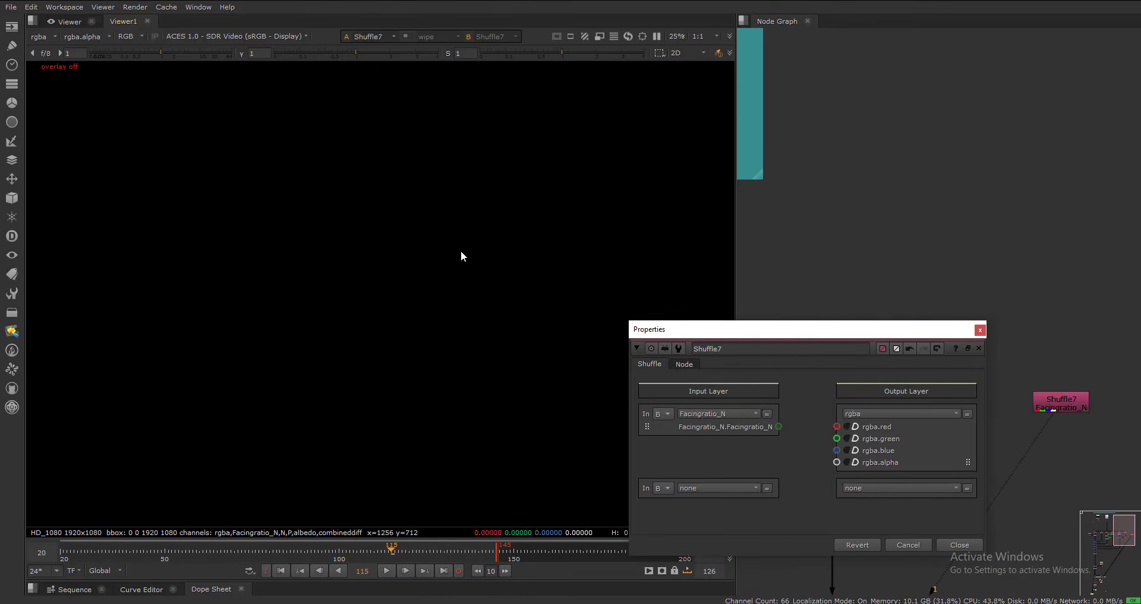
{"action": "left_click_drag", "start_coordinate": [779, 426], "coordinate": [837, 427]}
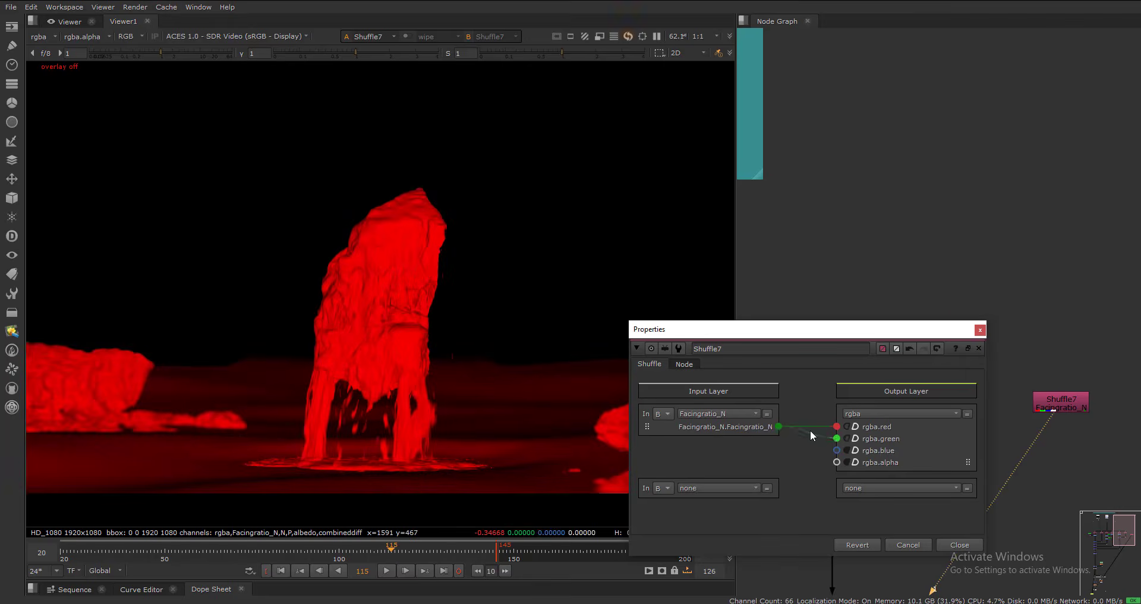
{"action": "left_click_drag", "start_coordinate": [811, 430], "coordinate": [838, 451]}
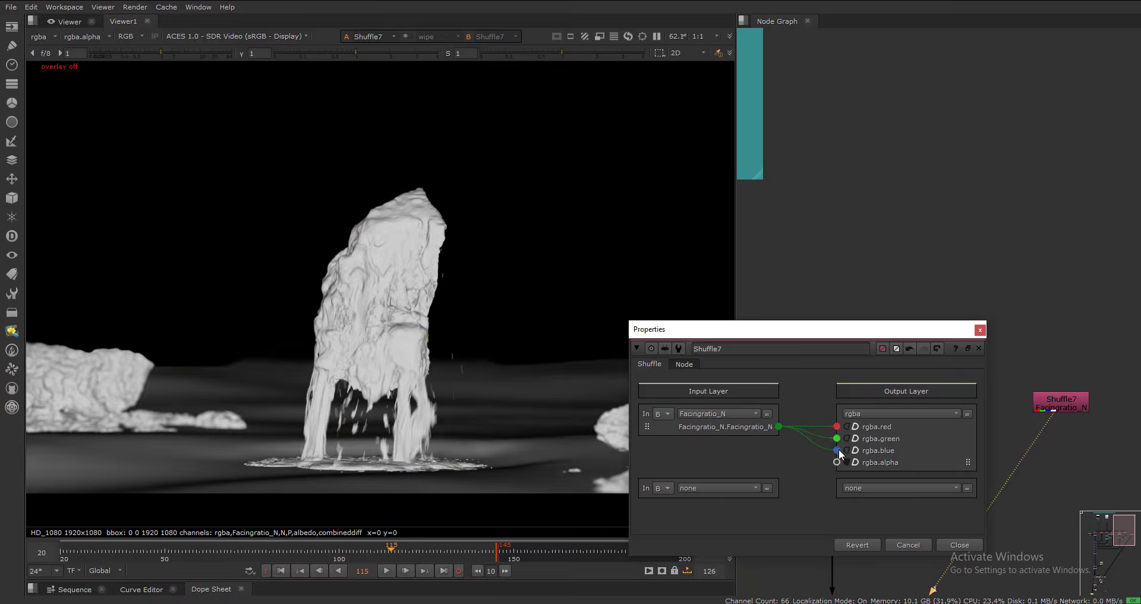
{"action": "left_click", "coordinate": [980, 330]}
- Move the Facingratio_N Shuffle beside ColorCorrect5 and shift Vignate with its roto mask nodes down to make room
{"action": "scroll", "coordinate": [955, 209], "scroll_direction": "down", "scroll_amount": 5}
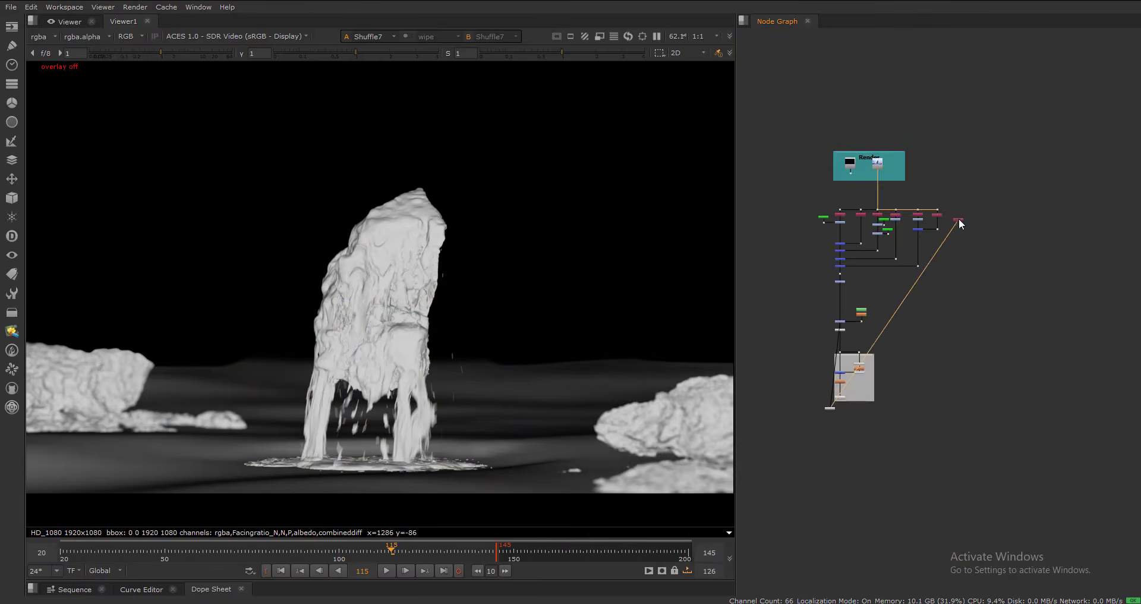
{"action": "scroll", "coordinate": [879, 342], "scroll_direction": "up", "scroll_amount": 4}
{"action": "left_click_drag", "start_coordinate": [893, 337], "coordinate": [893, 395]}
{"action": "scroll", "coordinate": [983, 353], "scroll_direction": "up", "scroll_amount": 2}
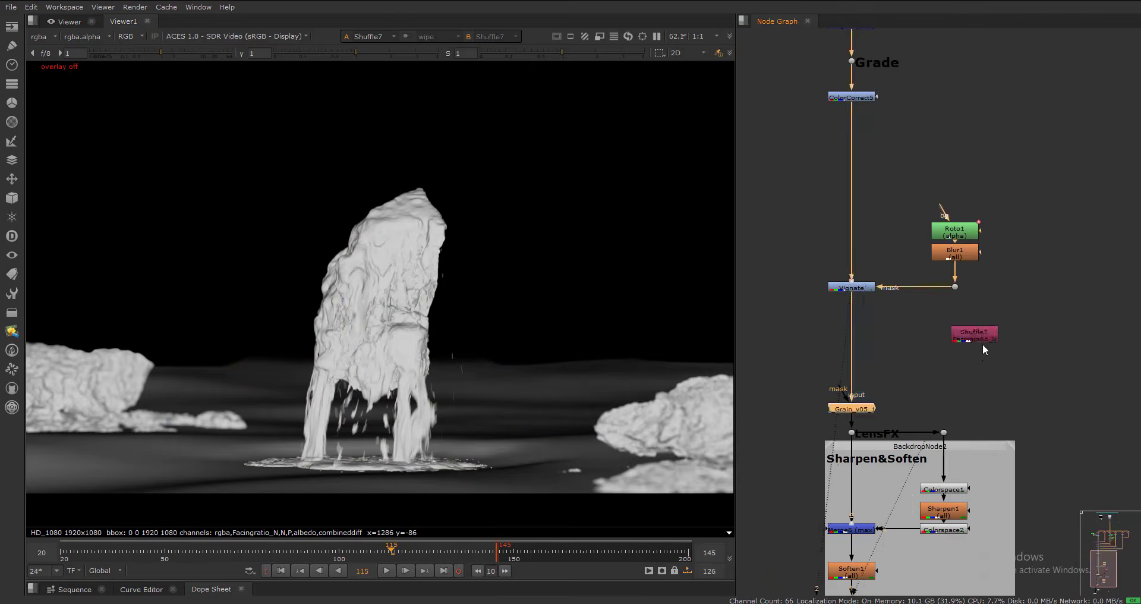
{"action": "left_click_drag", "start_coordinate": [982, 336], "coordinate": [911, 134]}
{"action": "left_click_drag", "start_coordinate": [1022, 177], "coordinate": [835, 303]}
{"action": "middle_click_drag", "start_coordinate": [846, 283], "coordinate": [868, 284]}
{"action": "left_click_drag", "start_coordinate": [869, 285], "coordinate": [869, 354]}
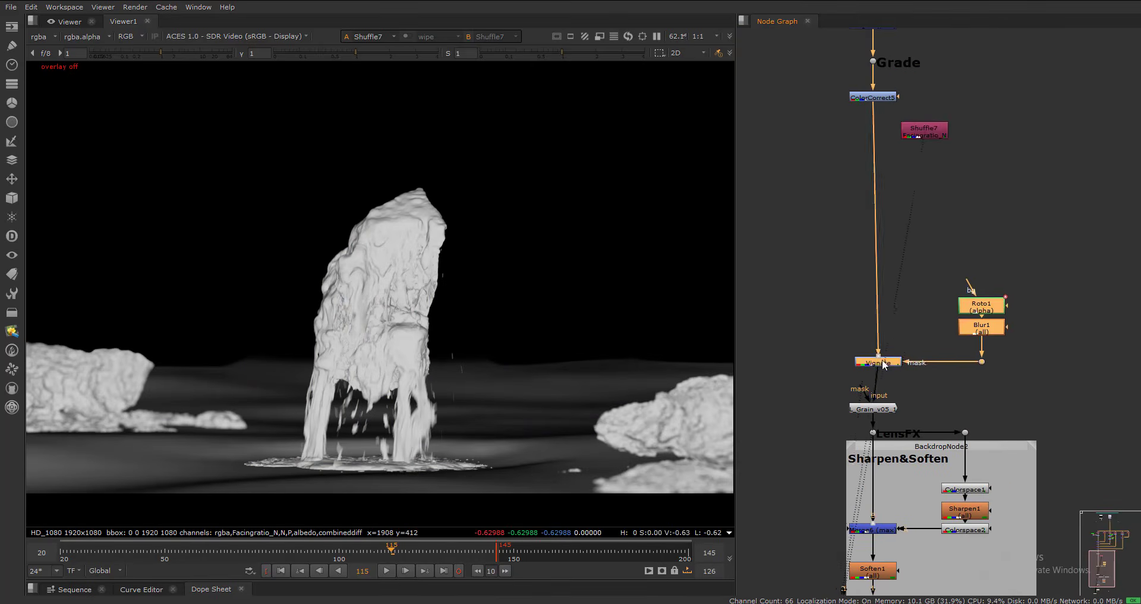
{"action": "scroll", "coordinate": [925, 240], "scroll_direction": "up", "scroll_amount": 2}
{"action": "left_click_drag", "start_coordinate": [925, 240], "coordinate": [972, 272]}
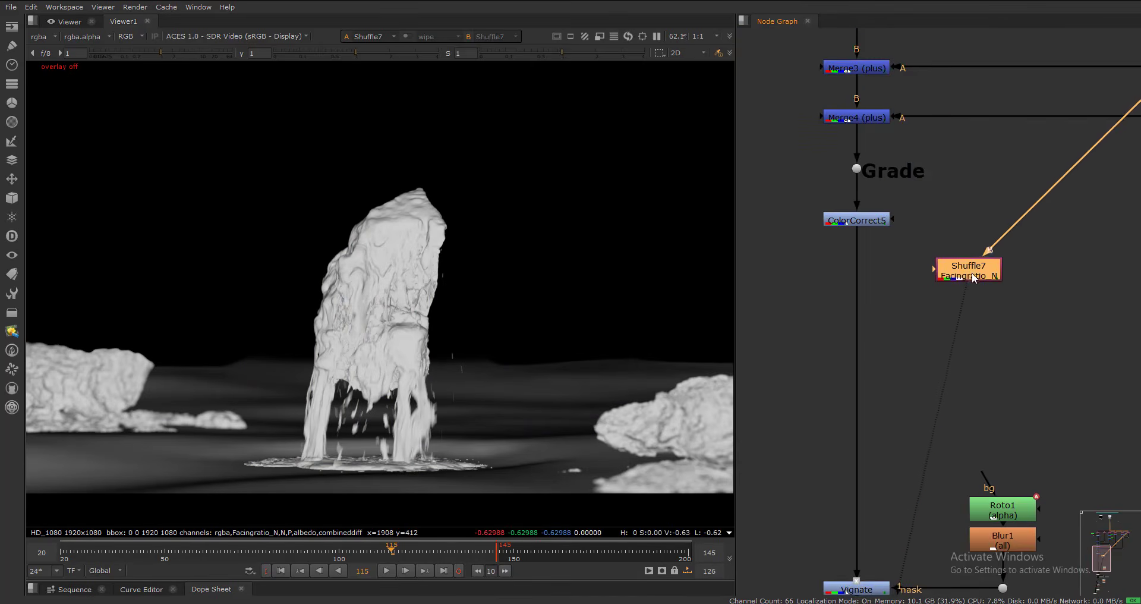
- Add a Grade node under the Facingratio_N Shuffle and adjust its blackpoint and whitepoint for a high-contrast matte
{"action": "key", "text": "g"}
{"action": "left_click_drag", "start_coordinate": [684, 150], "coordinate": [977, 150]}
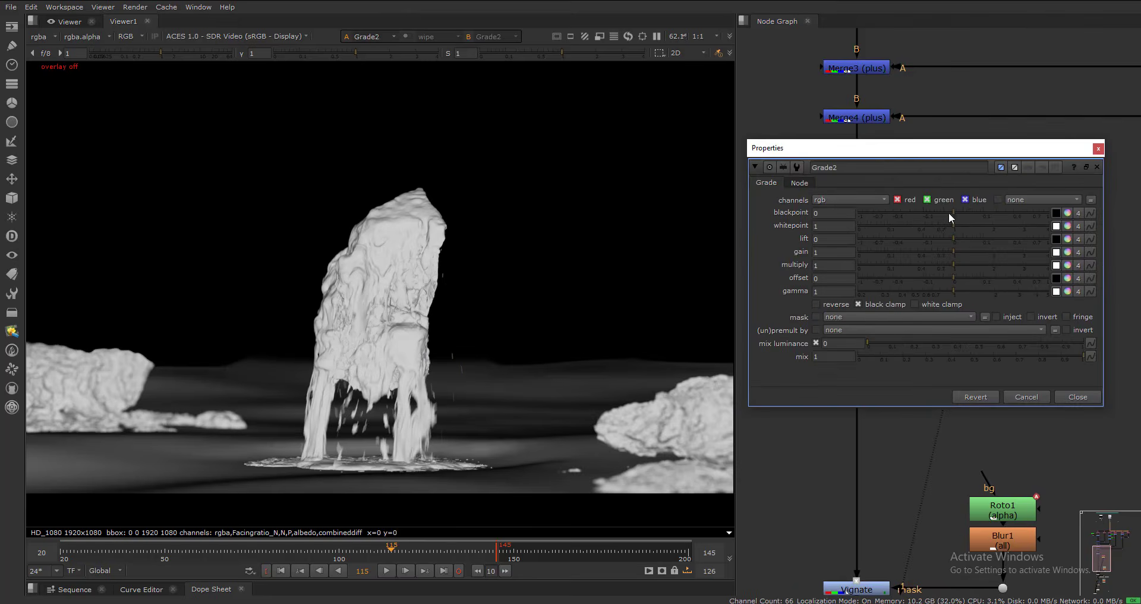
{"action": "mouse_move", "coordinate": [949, 212]}
{"action": "left_mouse_down"}
{"action": "mouse_move", "coordinate": [1041, 212]}
{"action": "mouse_move", "coordinate": [935, 226]}
{"action": "mouse_move", "coordinate": [969, 226]}
{"action": "mouse_move", "coordinate": [959, 225]}
{"action": "left_mouse_up"}
{"action": "left_click", "coordinate": [1098, 148]}
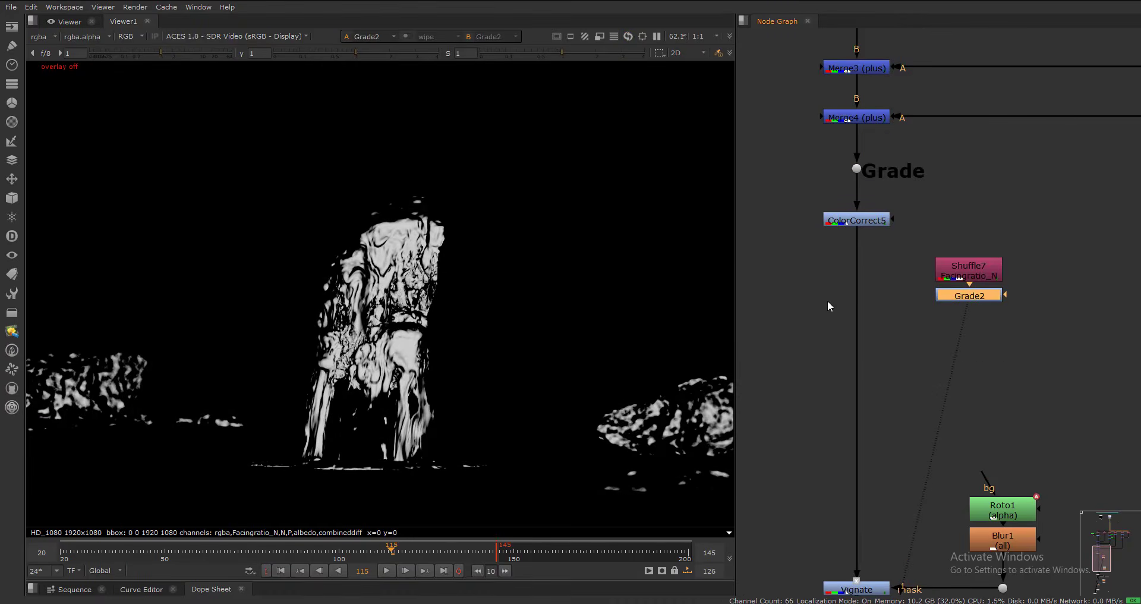
- Check the alpha and red channels of the graded facing-ratio matte
{"action": "key", "text": "a"}
{"action": "key", "text": "r"}
{"action": "key", "text": "a"}
{"action": "key", "text": "r"}
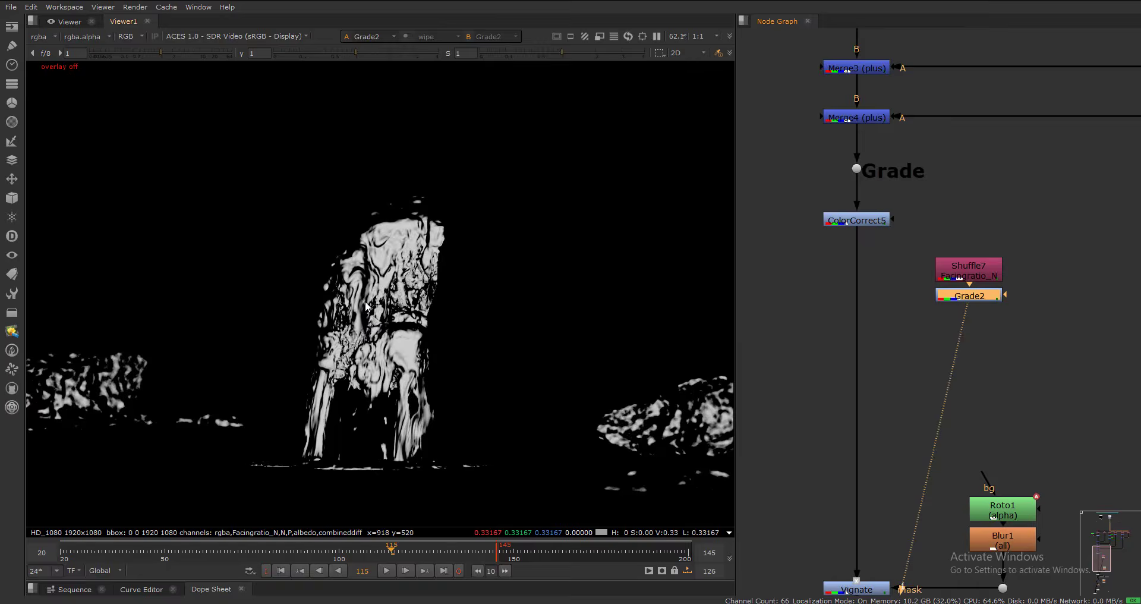
{"action": "key", "text": "a"}
{"action": "key", "text": "r"}
{"action": "key", "text": "r"}
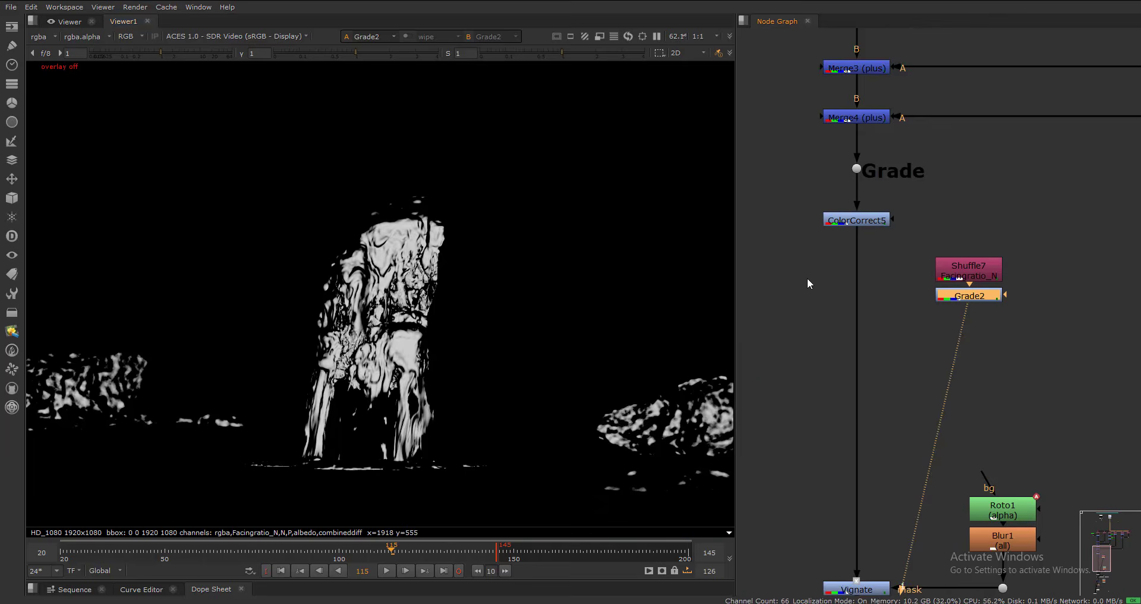
- Add a Grade node below ColorCorrect5, view it, and mask it with the graded facing-ratio matte through a dot
{"action": "scroll", "coordinate": [827, 279], "scroll_direction": "up", "scroll_amount": 2}
{"action": "left_click", "coordinate": [822, 318]}
{"action": "key", "text": "g"}
{"action": "left_click_drag", "start_coordinate": [847, 347], "coordinate": [877, 364]}
{"action": "key", "text": "1"}
{"action": "left_click_drag", "start_coordinate": [931, 332], "coordinate": [997, 363], "text": "ctrl"}
{"action": "left_click", "coordinate": [860, 366]}
{"action": "left_click_drag", "start_coordinate": [663, 246], "coordinate": [973, 157]}
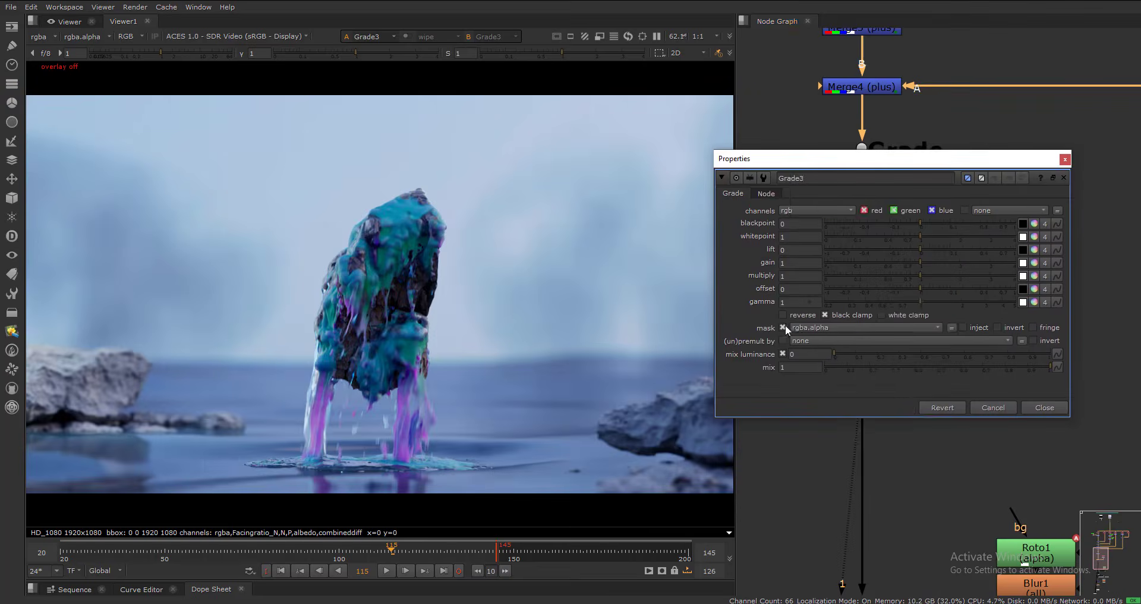
- Set Grade3's mask channel to rgba.red and try a gain of 4 before resetting it to 1
{"action": "left_click", "coordinate": [833, 327]}
{"action": "left_click", "coordinate": [833, 8]}
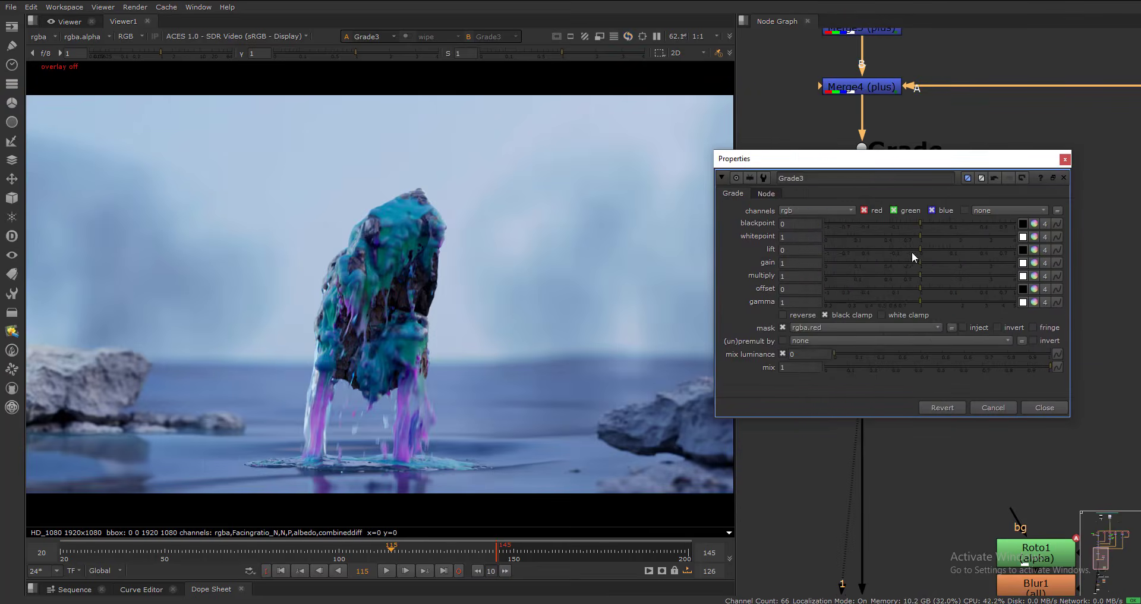
{"action": "left_click", "coordinate": [1011, 261]}
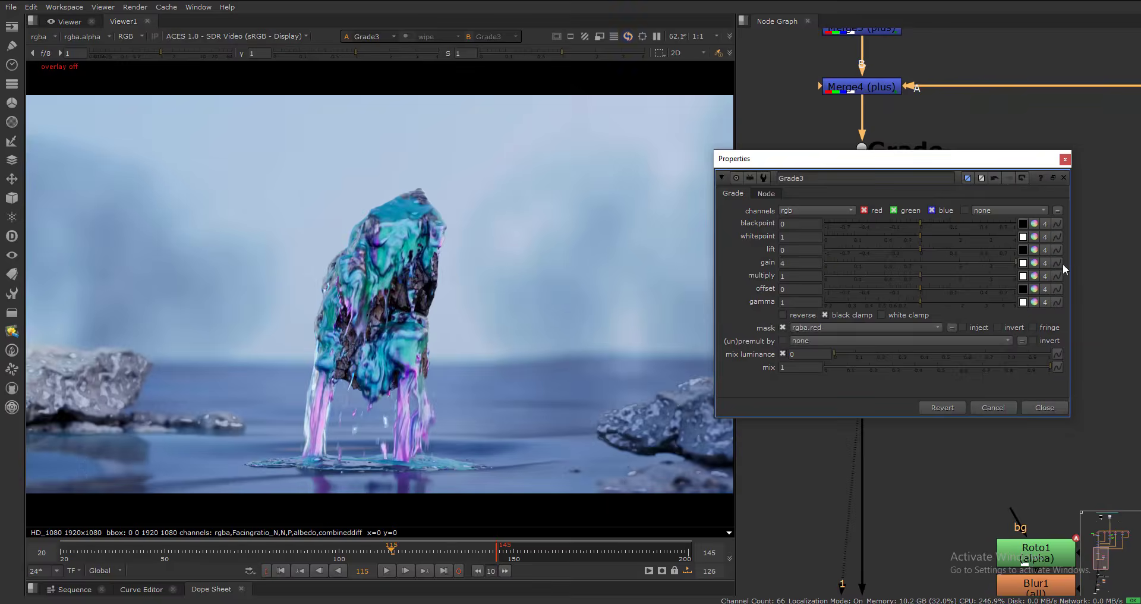
{"action": "left_click", "coordinate": [915, 260]}
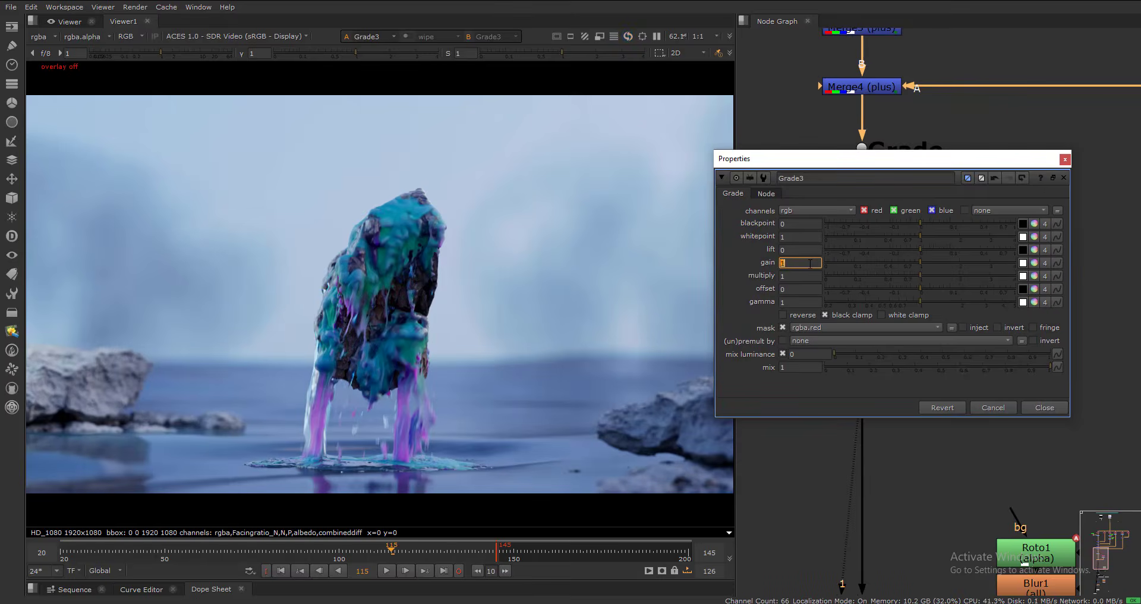
- Pick an orange color for Grade3's multiply and close its properties
{"action": "left_click", "coordinate": [1035, 263]}
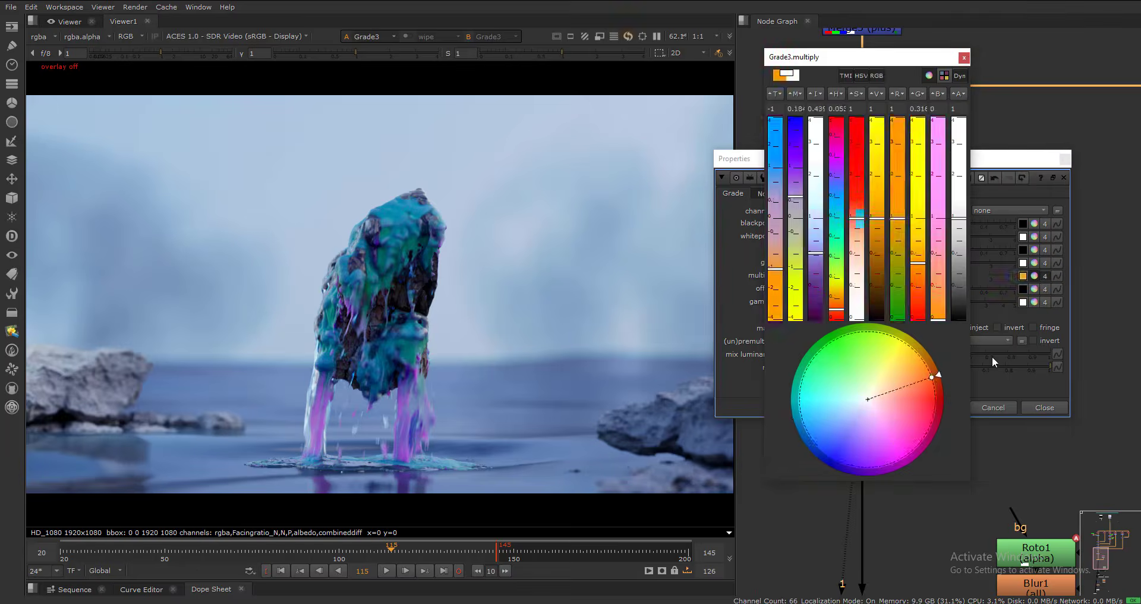
{"action": "left_click", "coordinate": [964, 56]}
{"action": "left_click", "coordinate": [1063, 160]}
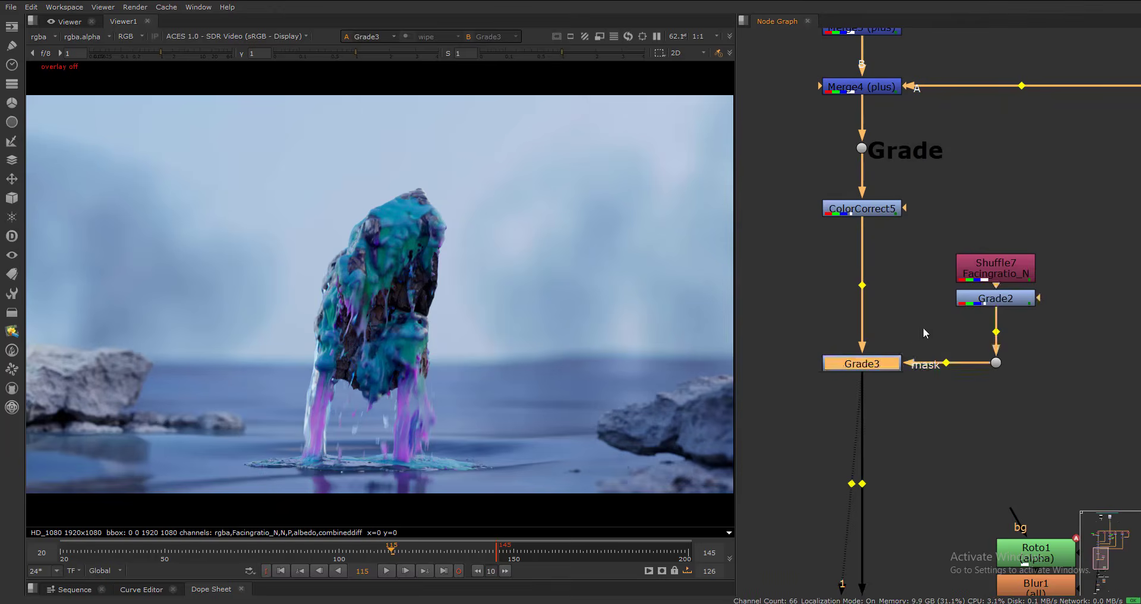
- Compare the image with Grade3 disabled and enabled, and view the Grade2 matte against Grade3's output
{"action": "key", "text": "d"}
{"action": "key", "text": "d"}
{"action": "left_click", "coordinate": [998, 296]}
{"action": "key", "text": "1"}
{"action": "scroll", "coordinate": [885, 368], "scroll_direction": "down", "scroll_amount": 3}
{"action": "left_click", "coordinate": [884, 368]}
{"action": "key", "text": "1"}
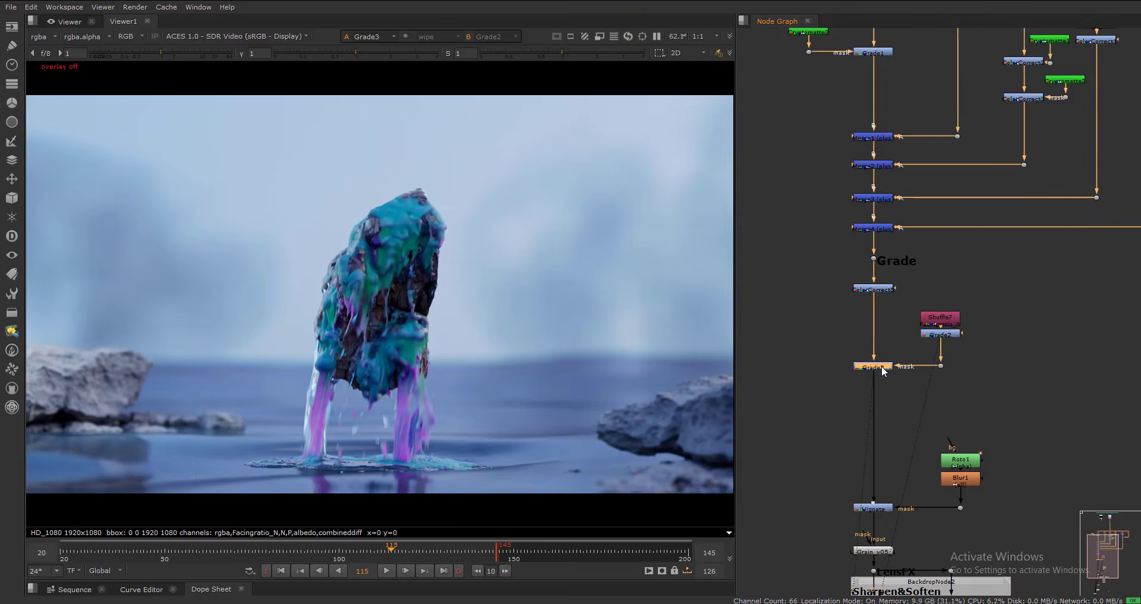
- View the original Read1 render, the Grade2 matte and Grade3's output in turn
{"action": "scroll", "coordinate": [886, 365], "scroll_direction": "down", "scroll_amount": 3}
{"action": "left_click", "coordinate": [957, 100]}
{"action": "key", "text": "1"}
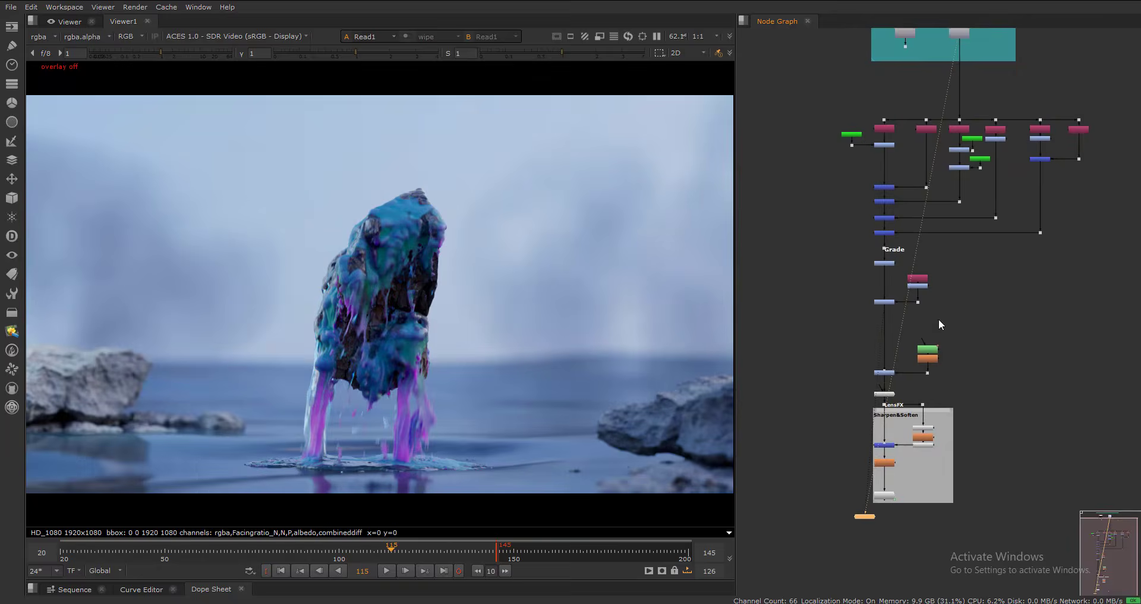
{"action": "middle_click_drag", "start_coordinate": [940, 324], "coordinate": [938, 316]}
{"action": "scroll", "coordinate": [828, 491], "scroll_direction": "up", "scroll_amount": 4}
{"action": "key", "text": "space"}
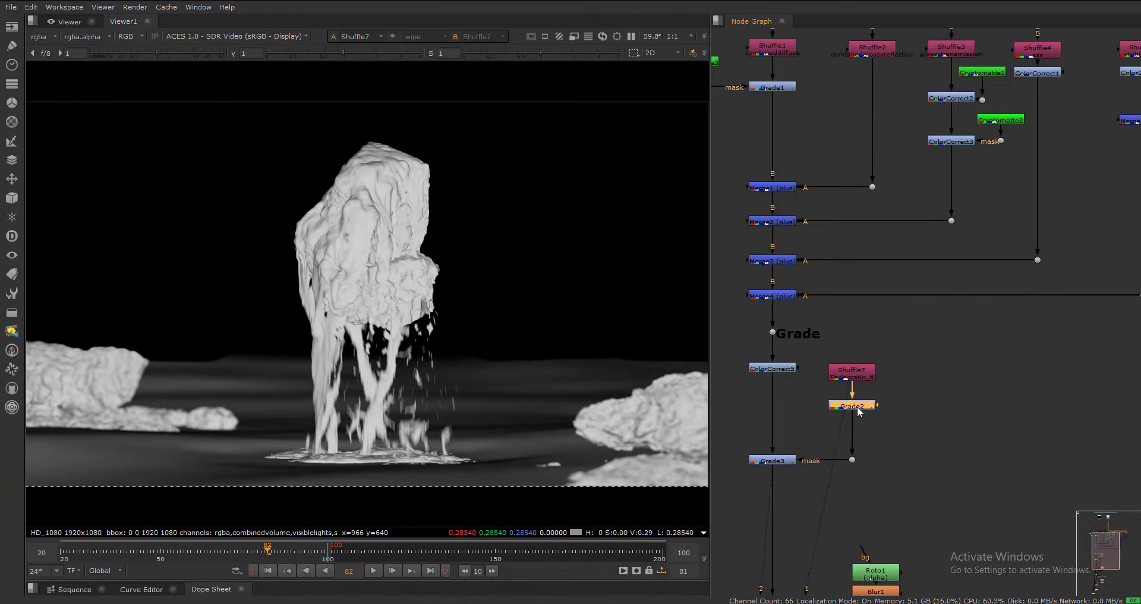
{"action": "key", "text": "1"}
{"action": "left_click", "coordinate": [779, 462]}
{"action": "key", "text": "1"}
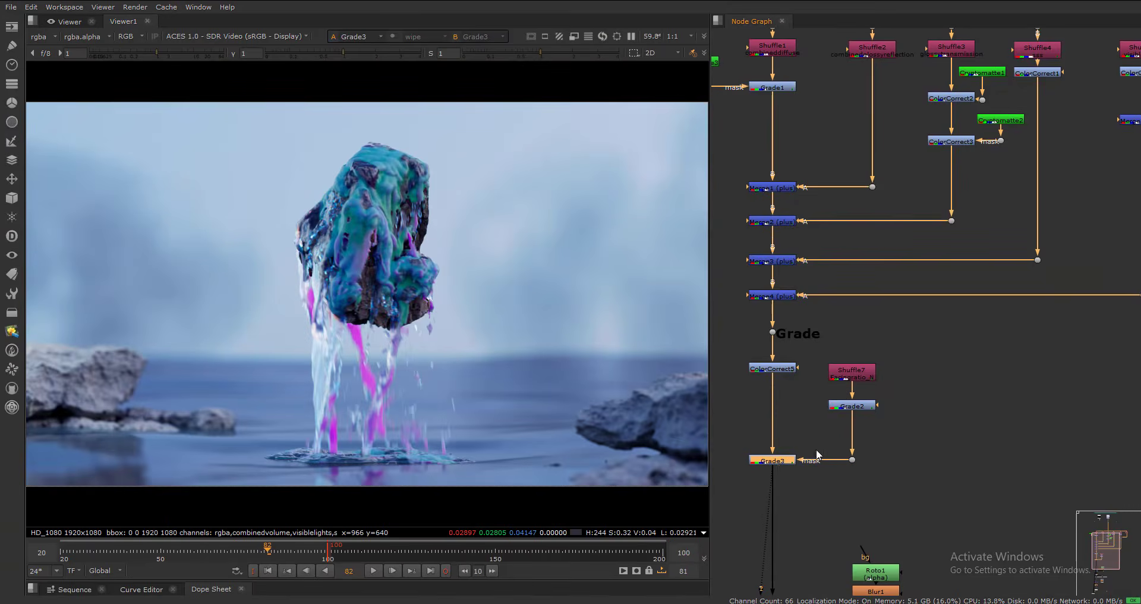
- Delete Grade3, Grade2 and the mask dot, keeping the Facingratio_N Shuffle
{"action": "key", "text": "Delete"}
{"action": "left_click_drag", "start_coordinate": [807, 381], "coordinate": [922, 503]}
{"action": "key", "text": "Delete"}
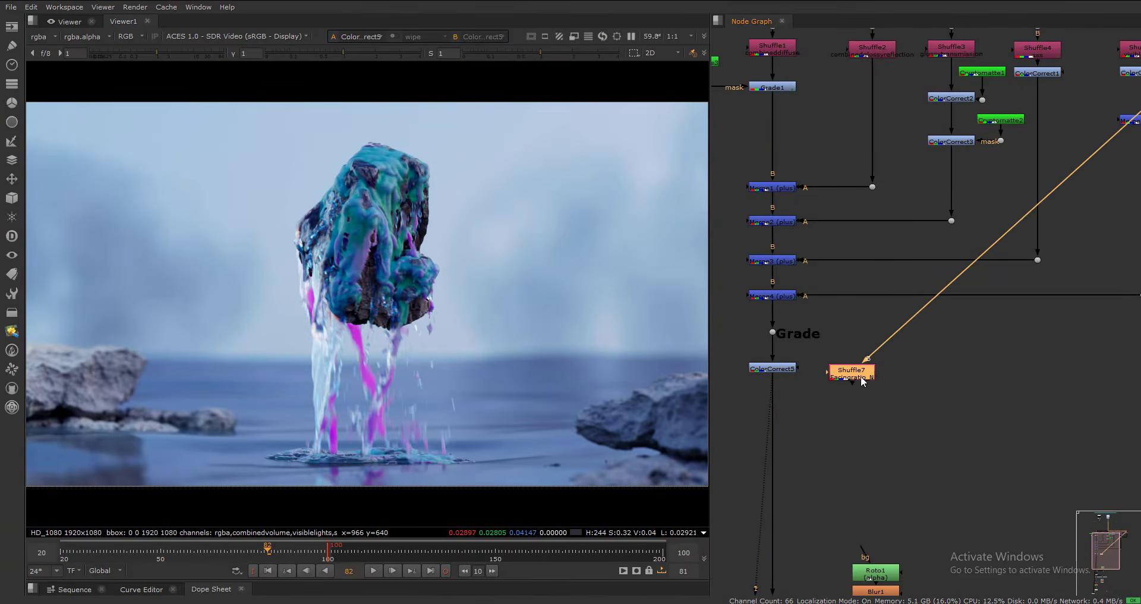
- Add an Invert node under the Facingratio_N Shuffle and set its channels to rgb
{"action": "key", "text": "1"}
{"action": "key", "text": "Tab"}
{"action": "type", "text": "invert"}
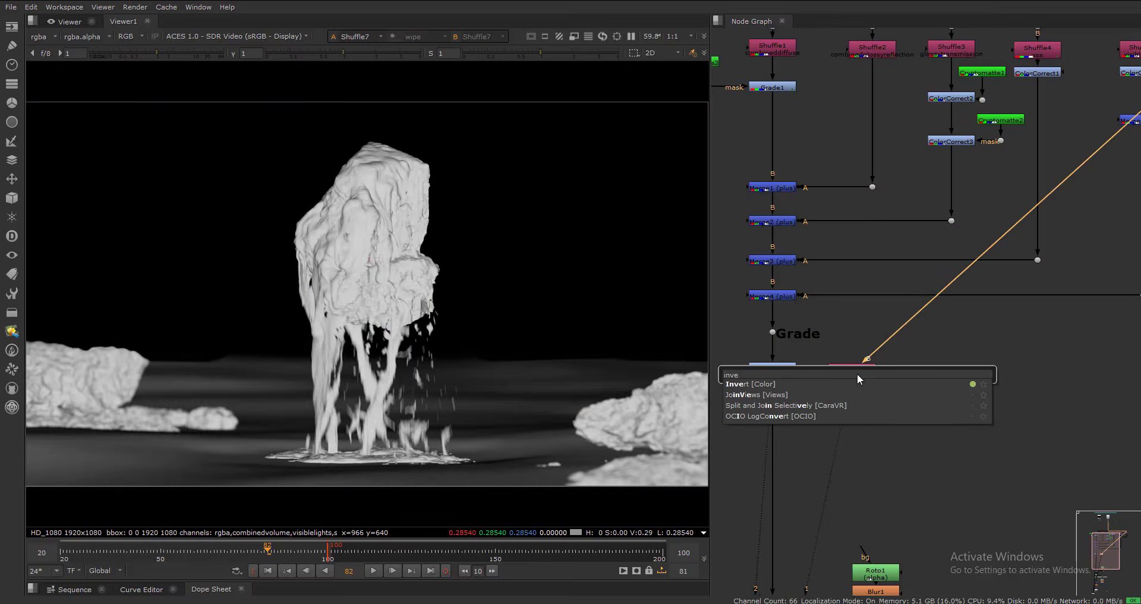
{"action": "key", "text": "Return"}
{"action": "left_click", "coordinate": [640, 337]}
{"action": "left_click", "coordinate": [645, 373]}
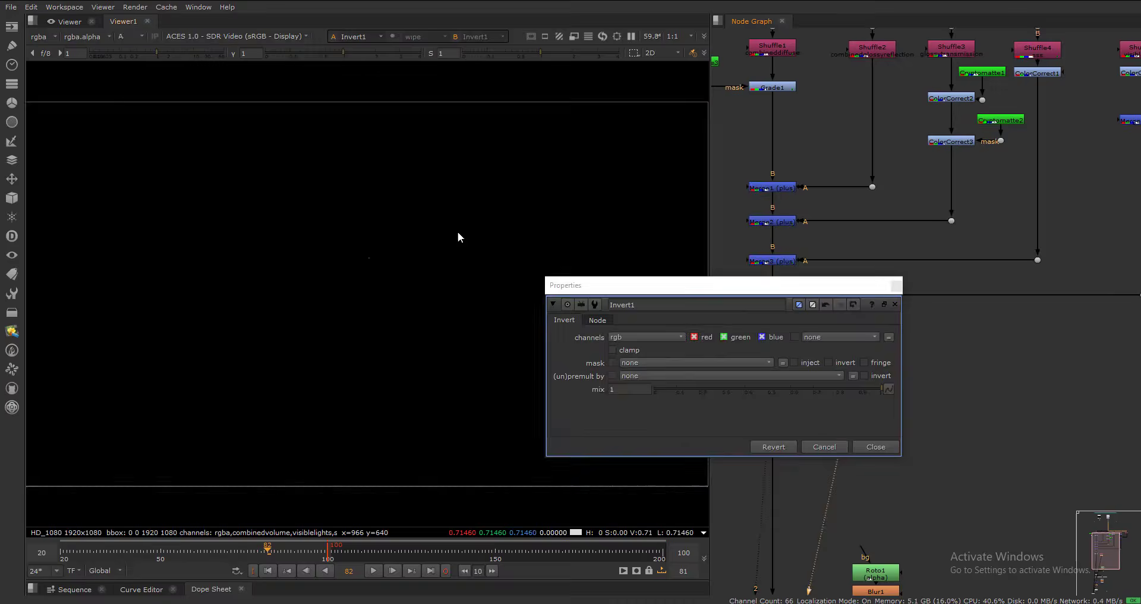
{"action": "left_click", "coordinate": [896, 287]}
- Compare the facing-ratio pass before and after the Invert node, using both viewer inputs
{"action": "left_click", "coordinate": [855, 374]}
{"action": "key", "text": "1"}
{"action": "left_click", "coordinate": [849, 392]}
{"action": "key", "text": "1"}
{"action": "left_click", "coordinate": [848, 391]}
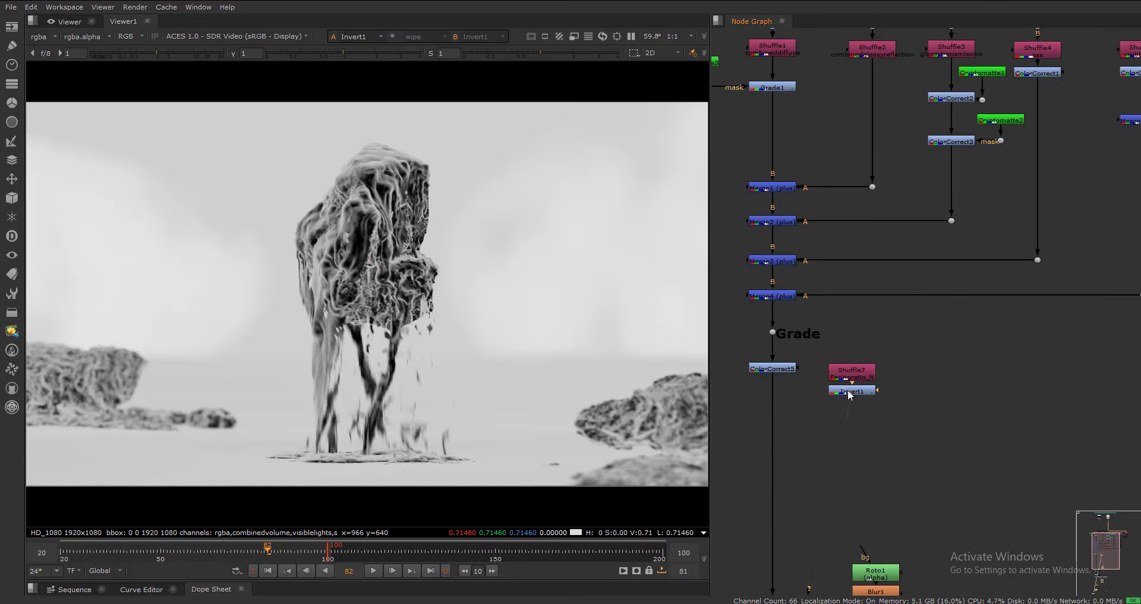
{"action": "left_click", "coordinate": [857, 376]}
{"action": "key", "text": "1"}
{"action": "left_click_drag", "start_coordinate": [855, 390], "coordinate": [854, 395]}
{"action": "key", "text": "2"}
{"action": "key", "text": "1"}
{"action": "key", "text": "2"}
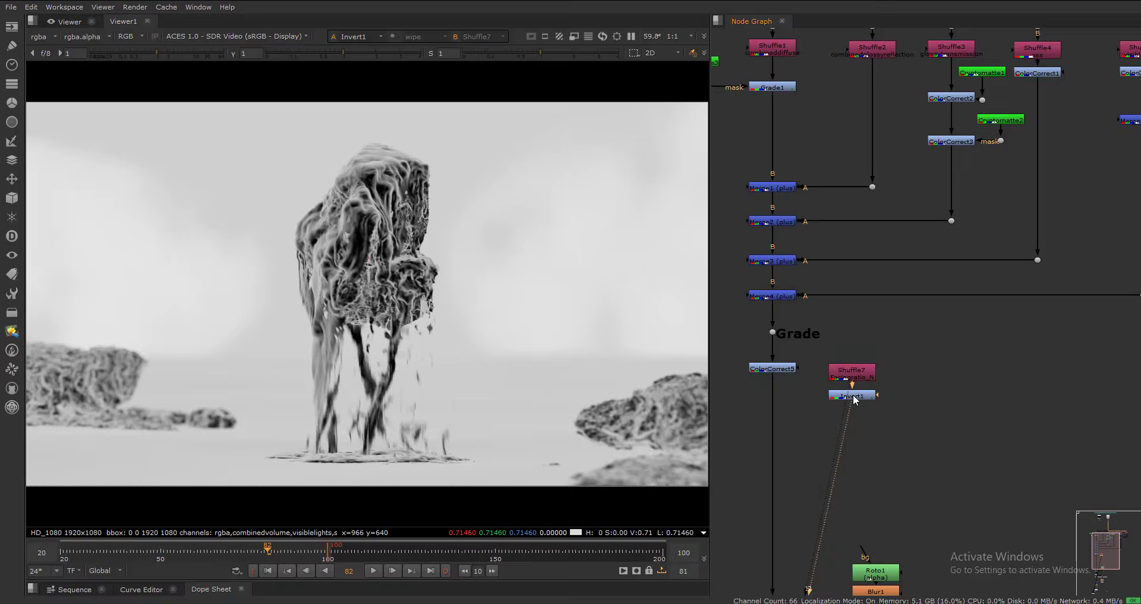
- Add a Grade node under Invert1 with whitepoint 0.7 and blackpoint 0.18, and lower its gamma slightly
{"action": "left_click", "coordinate": [854, 397]}
{"action": "key", "text": "g"}
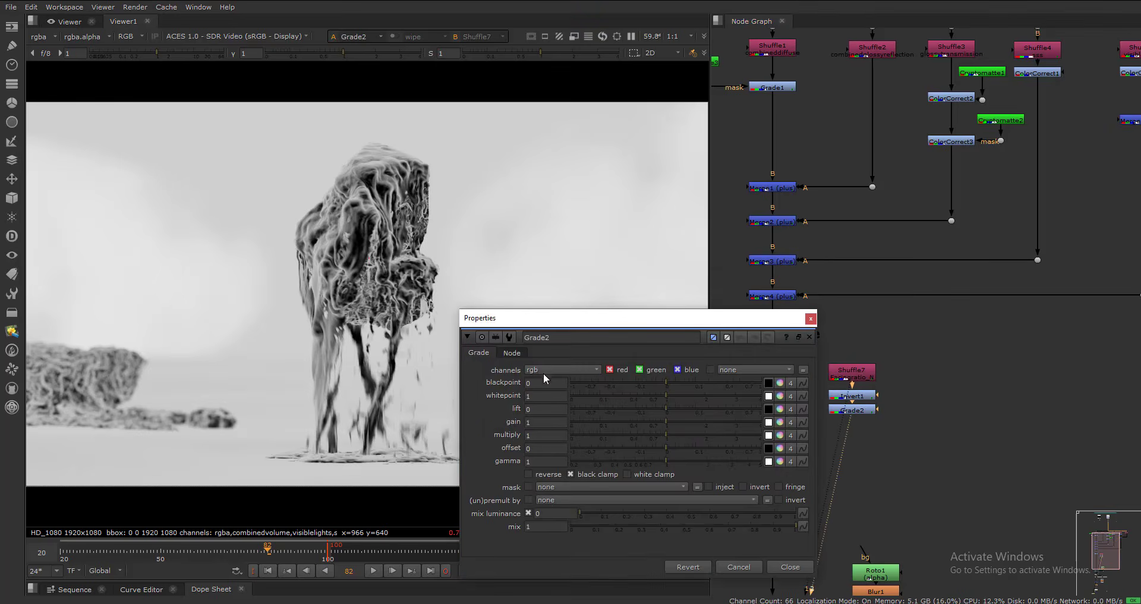
{"action": "left_click", "coordinate": [563, 395]}
{"action": "type", "text": ".7"}
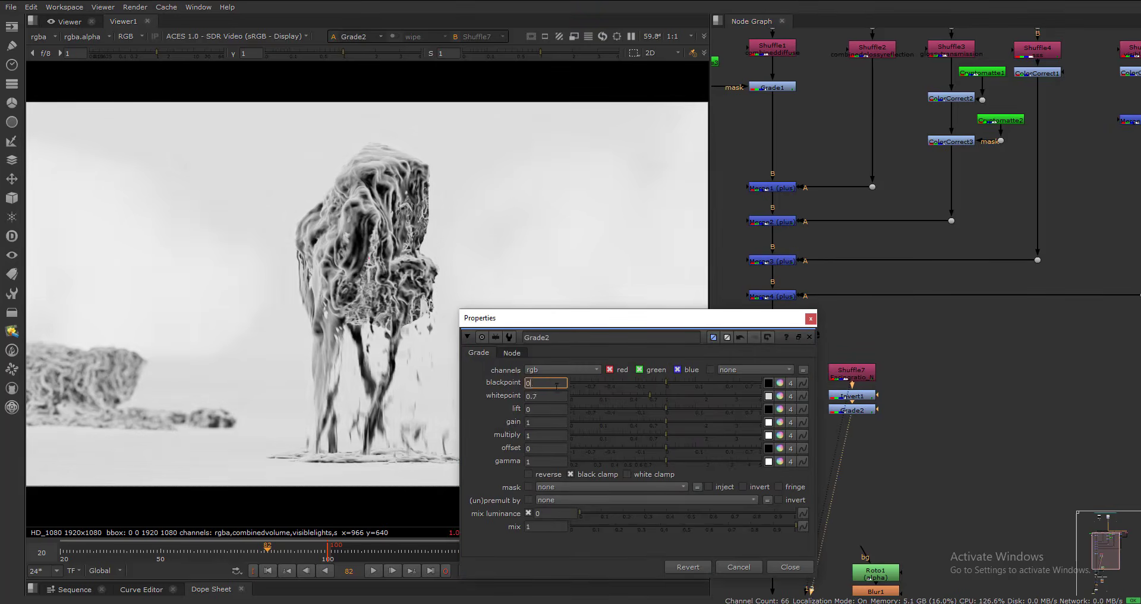
{"action": "left_click_drag", "start_coordinate": [693, 381], "coordinate": [708, 379]}
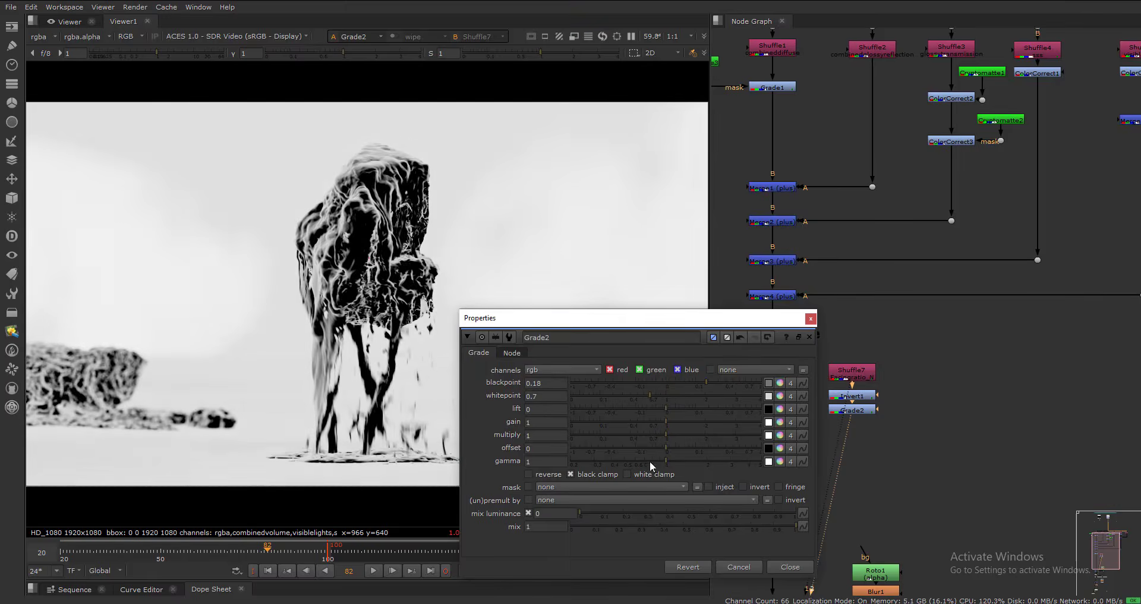
{"action": "left_click_drag", "start_coordinate": [651, 463], "coordinate": [643, 462]}
{"action": "left_click", "coordinate": [811, 319]}
- Add a Cryptomatte node below the Read2 cryptomatte render, connect it to Read2's dot and view it
{"action": "scroll", "coordinate": [894, 236], "scroll_direction": "down", "scroll_amount": 5}
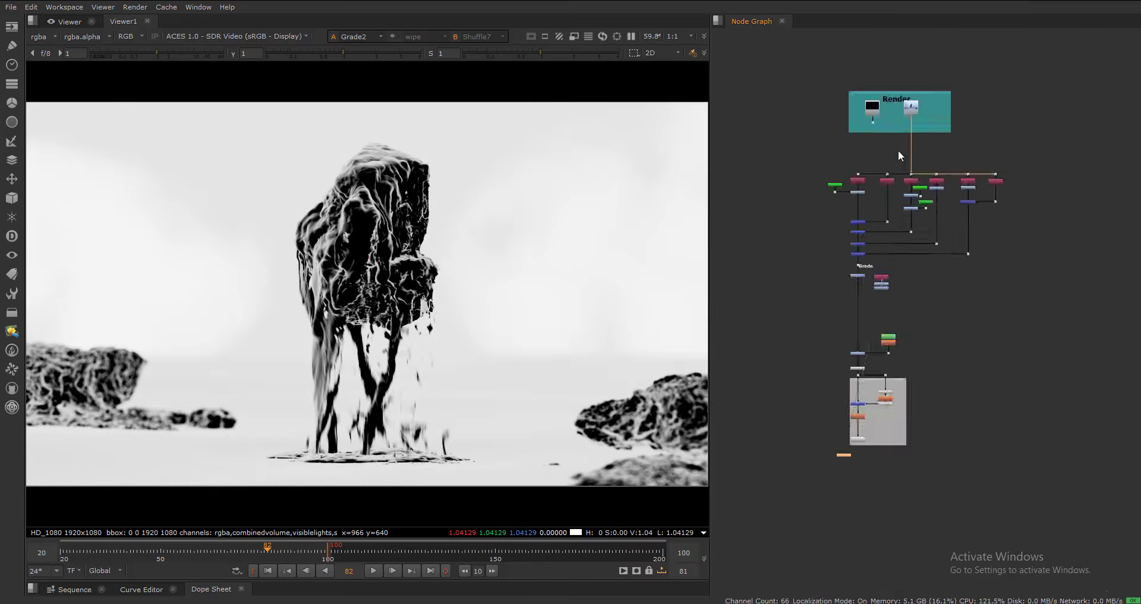
{"action": "scroll", "coordinate": [897, 150], "scroll_direction": "up", "scroll_amount": 5}
{"action": "key", "text": "Tab"}
{"action": "left_click", "coordinate": [802, 423]}
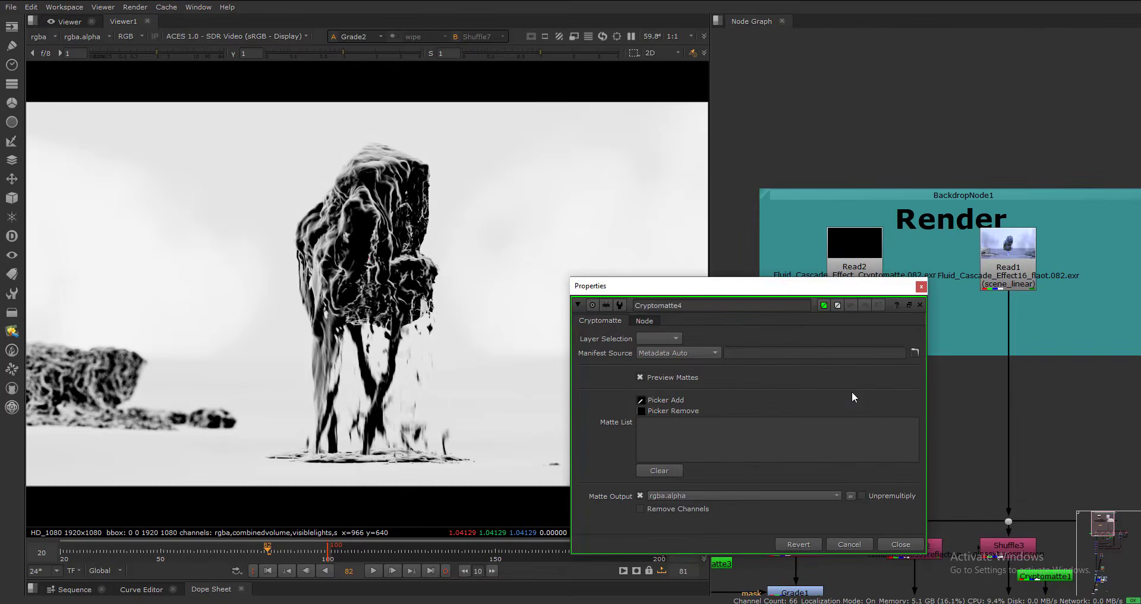
{"action": "left_click_drag", "start_coordinate": [857, 291], "coordinate": [862, 507]}
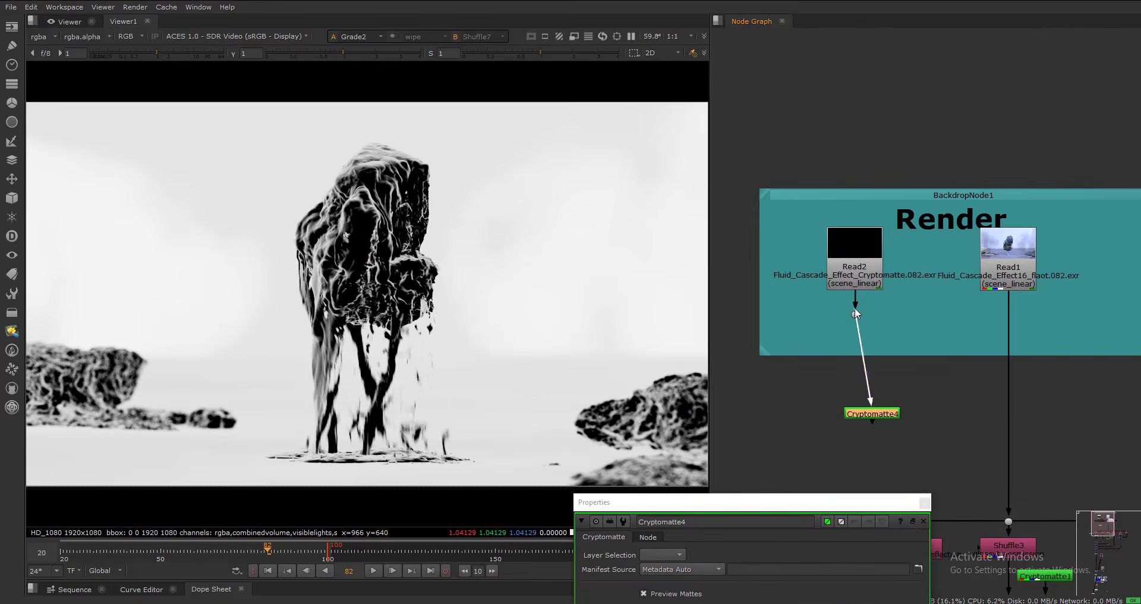
{"action": "left_click_drag", "start_coordinate": [863, 410], "coordinate": [849, 400]}
{"action": "key", "text": "1"}
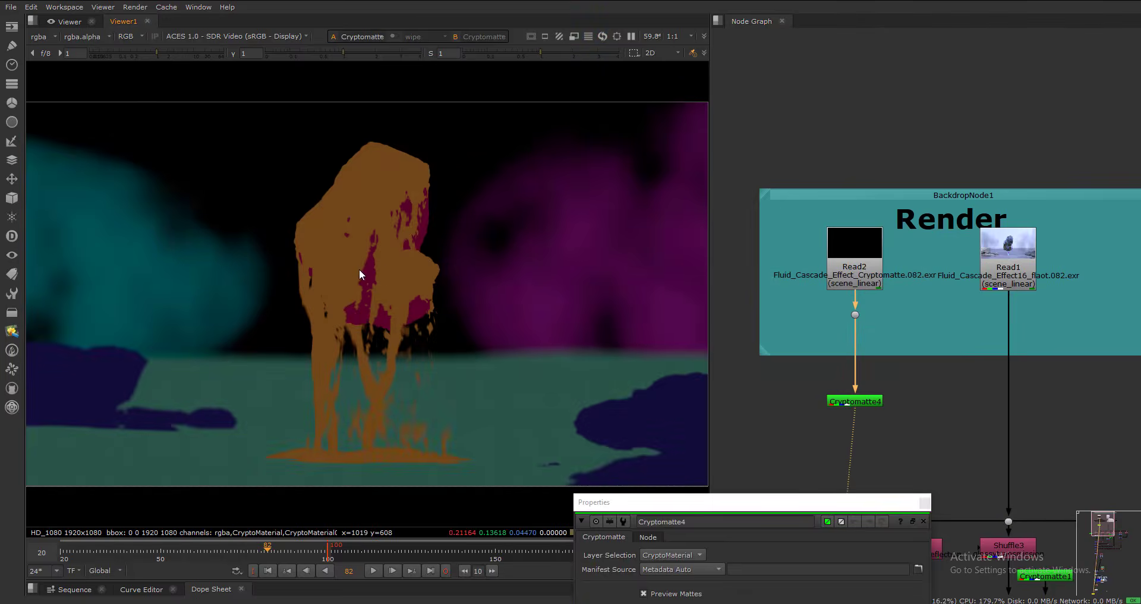
- Pick the Fluid_Surface and Rock materials for Cryptomatte4's matte and hide the node's input connection
{"action": "left_click", "coordinate": [364, 273], "text": "ctrl"}
{"action": "left_click_drag", "start_coordinate": [642, 498], "coordinate": [571, 167]}
{"action": "left_click", "coordinate": [590, 203]}
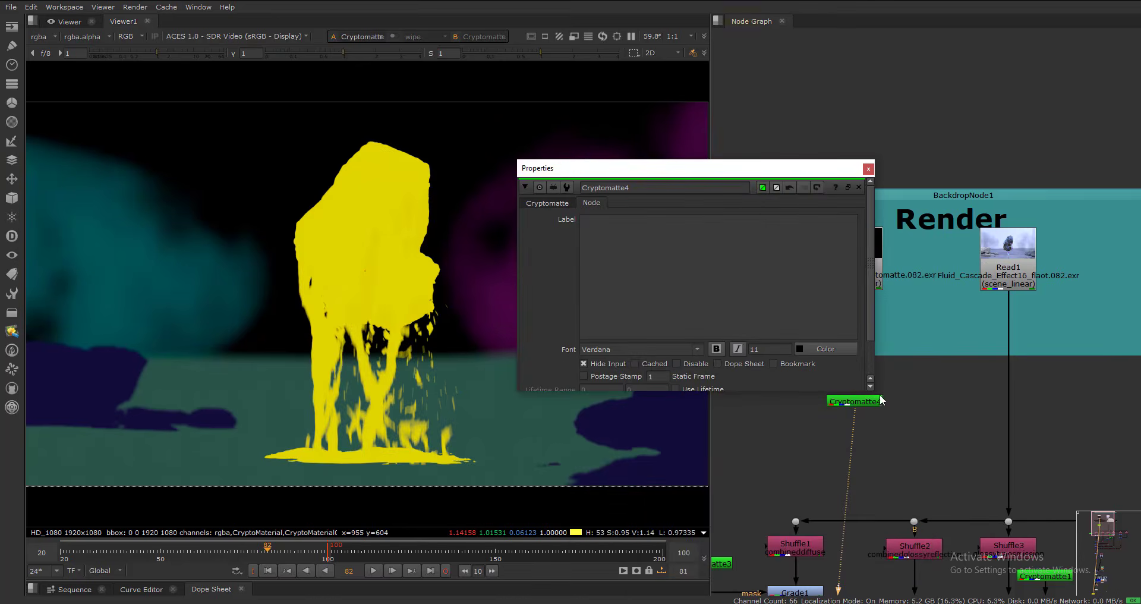
{"action": "left_click_drag", "start_coordinate": [882, 401], "coordinate": [879, 505]}
{"action": "left_click", "coordinate": [547, 203]}
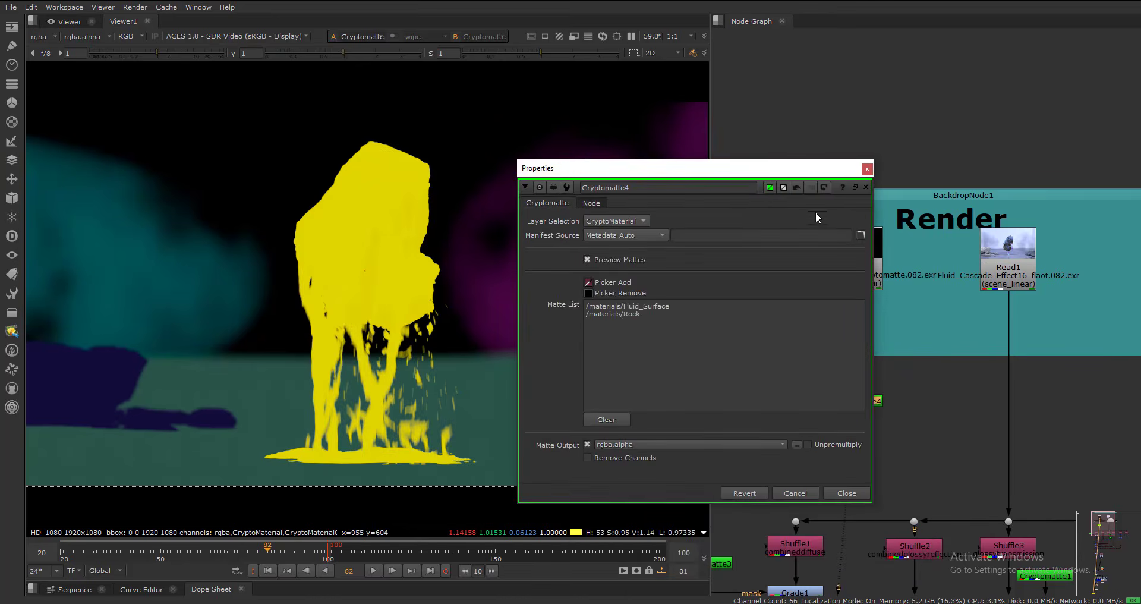
{"action": "left_click", "coordinate": [866, 169]}
- Place Cryptomatte4 beside Grade2 and add a Merge node with Grade2 as B and Cryptomatte4 as A
{"action": "scroll", "coordinate": [823, 177], "scroll_direction": "down", "scroll_amount": 5}
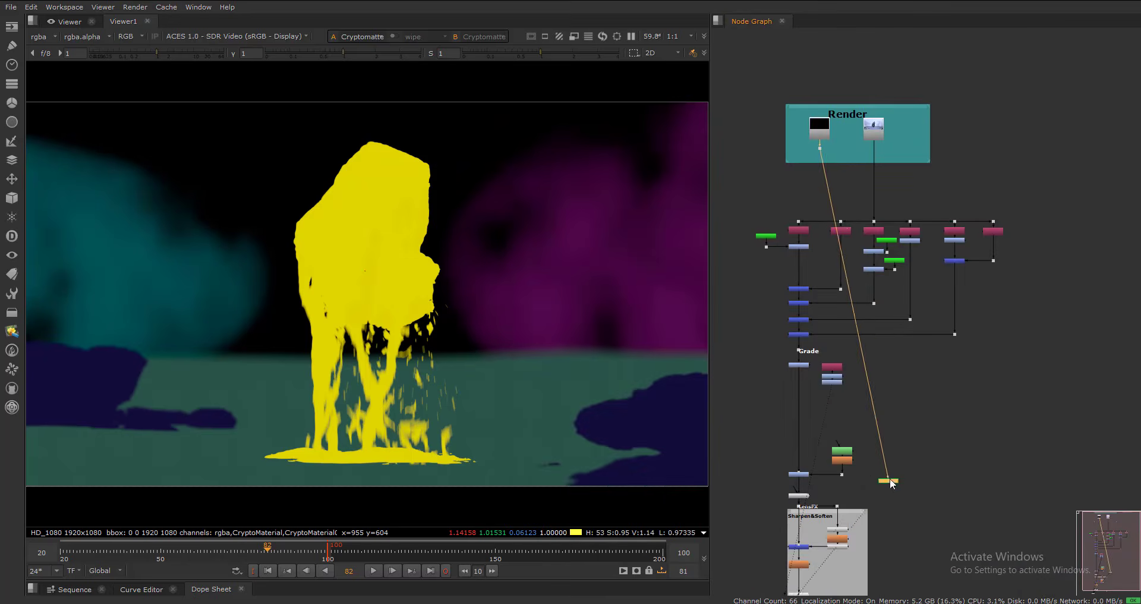
{"action": "scroll", "coordinate": [890, 478], "scroll_direction": "up", "scroll_amount": 3}
{"action": "left_click_drag", "start_coordinate": [941, 482], "coordinate": [890, 344]}
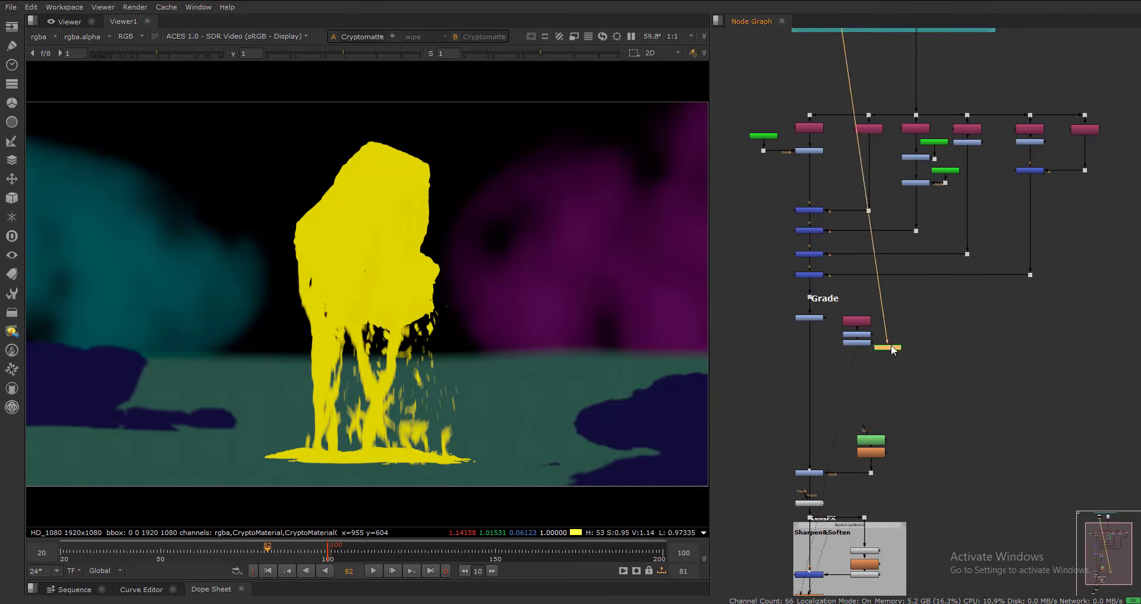
{"action": "scroll", "coordinate": [882, 348], "scroll_direction": "up", "scroll_amount": 3}
{"action": "key", "text": "m"}
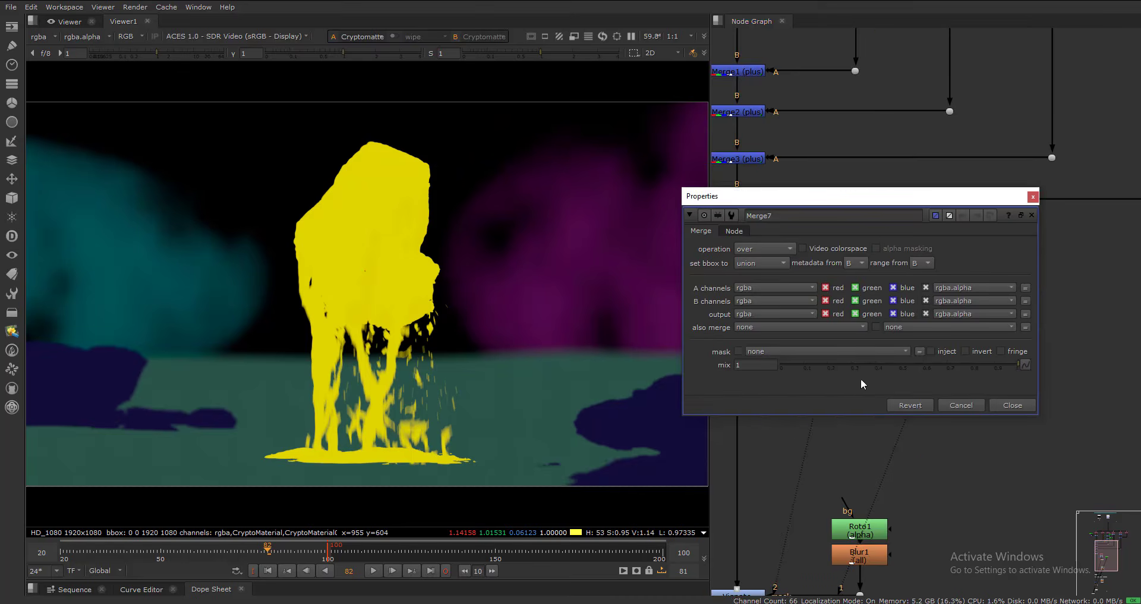
{"action": "left_click_drag", "start_coordinate": [869, 519], "coordinate": [941, 468]}
- View Cryptomatte4, Grade2 and Merge7 in turn, and set Merge7's operation to mask
{"action": "key", "text": "1"}
{"action": "left_click", "coordinate": [941, 469]}
{"action": "key", "text": "1"}
{"action": "left_click", "coordinate": [837, 463]}
{"action": "key", "text": "1"}
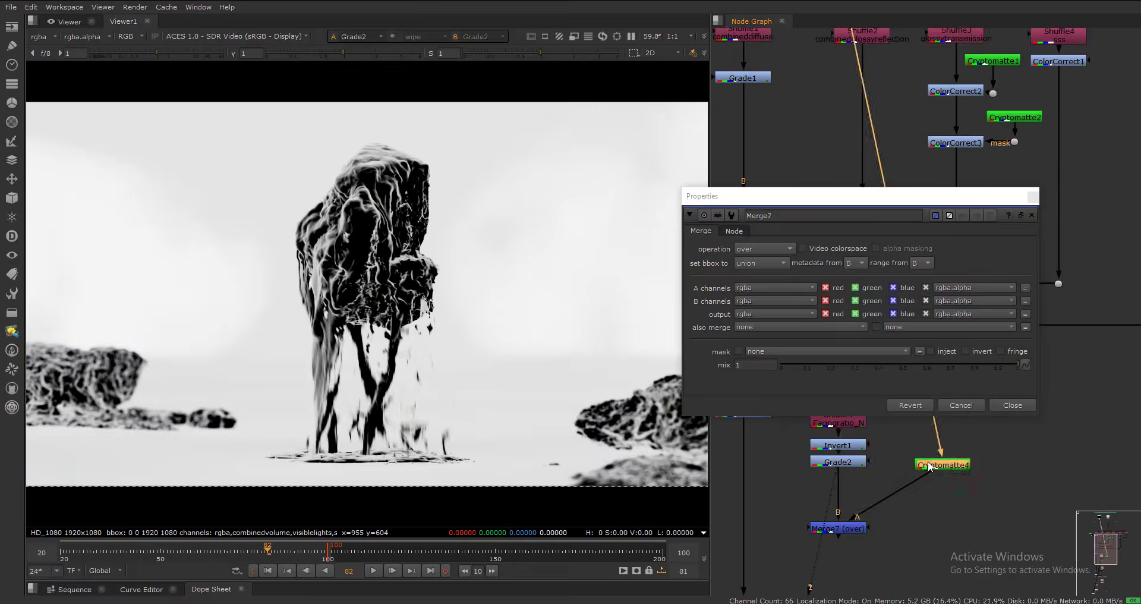
{"action": "left_click", "coordinate": [838, 529]}
{"action": "key", "text": "1"}
{"action": "left_click", "coordinate": [773, 249]}
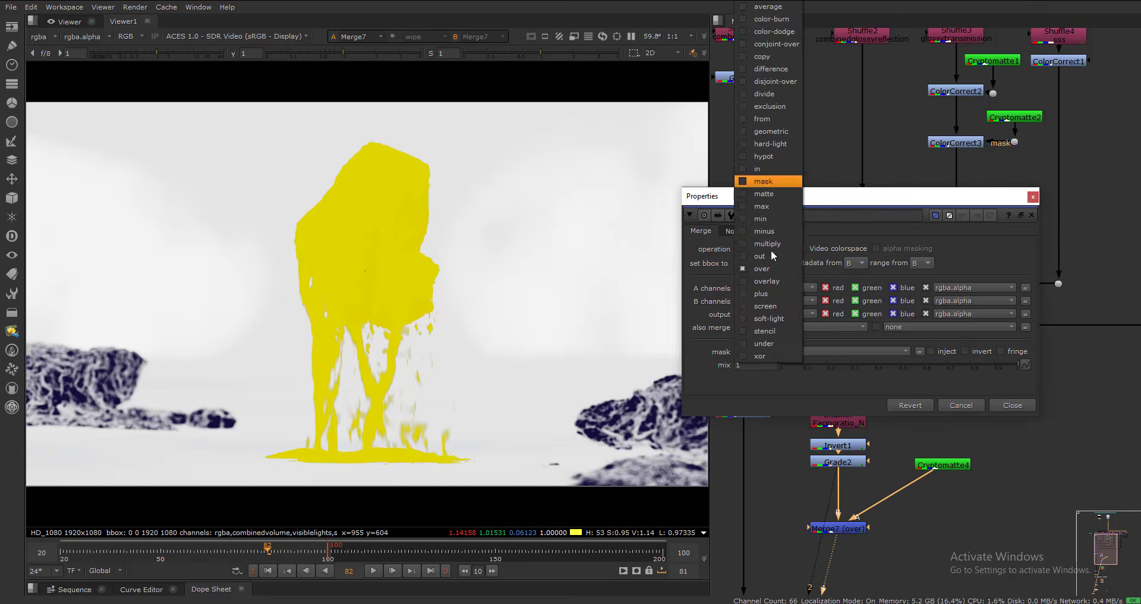
{"action": "left_click", "coordinate": [766, 189]}
{"action": "left_click", "coordinate": [1033, 196]}
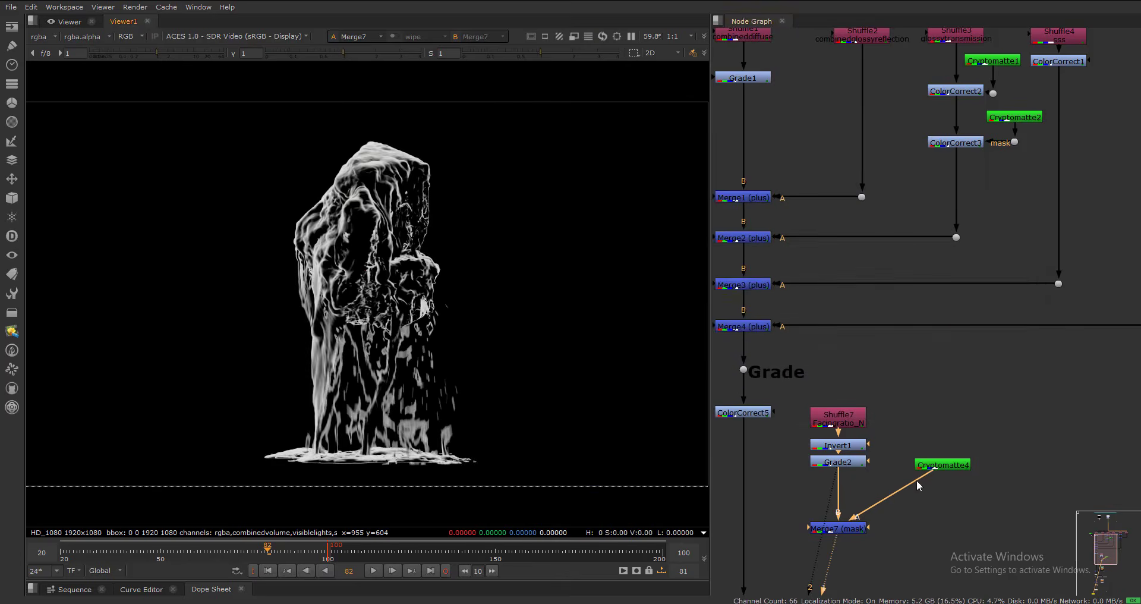
- Route Cryptomatte4 into Merge7 through a dot, and add a Grade on the main pipe masked by Merge7
{"action": "left_click_drag", "start_coordinate": [893, 496], "coordinate": [941, 528], "text": "ctrl"}
{"action": "middle_click_drag", "start_coordinate": [915, 529], "coordinate": [1010, 407]}
{"action": "left_click", "coordinate": [877, 406]}
{"action": "key", "text": "g"}
{"action": "left_click_drag", "start_coordinate": [851, 457], "coordinate": [932, 416]}
{"action": "key", "text": "1"}
- Set Grade3's mask channel to rgba.red and its gain to 1.2
{"action": "left_click", "coordinate": [530, 334]}
{"action": "left_click", "coordinate": [526, 332]}
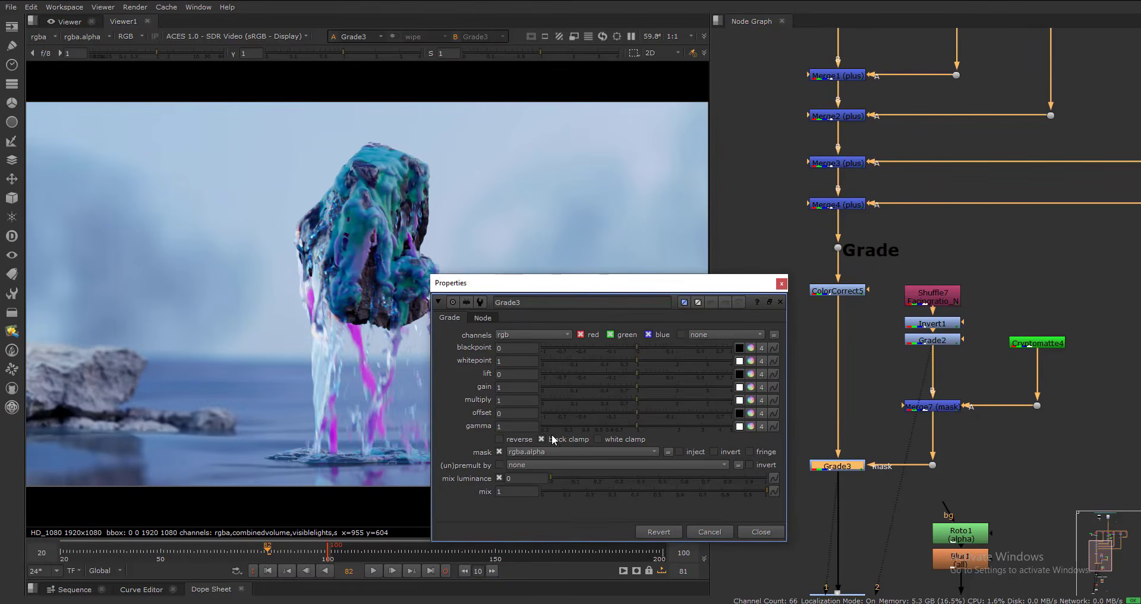
{"action": "left_click_drag", "start_coordinate": [586, 282], "coordinate": [748, 131]}
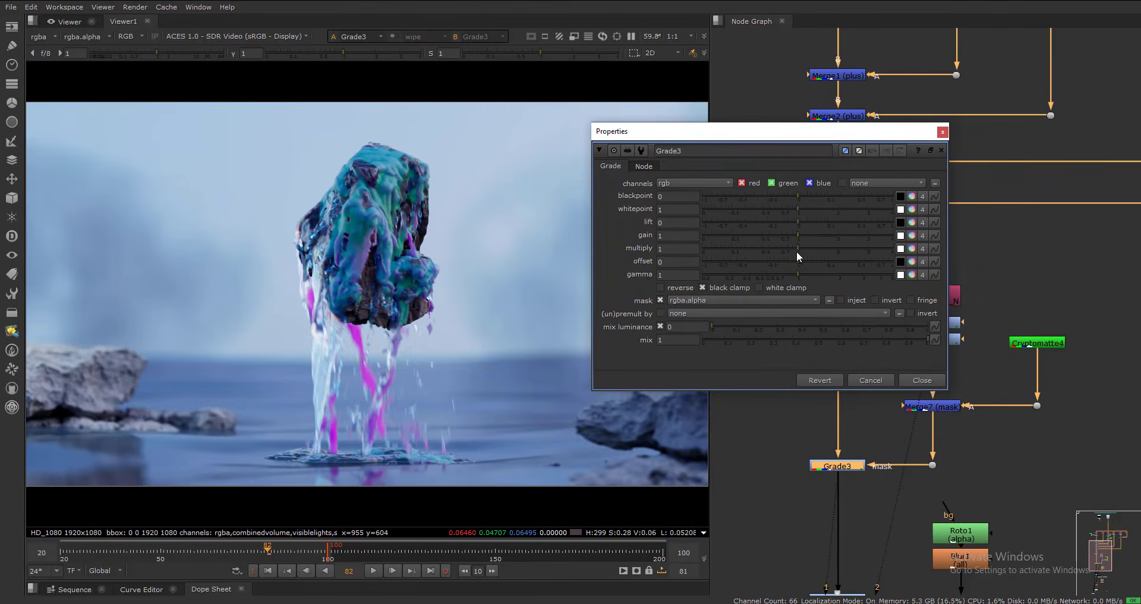
{"action": "left_click", "coordinate": [689, 300]}
{"action": "left_click", "coordinate": [714, 14]}
{"action": "type", "text": "1"}
{"action": "key", "text": "Return"}
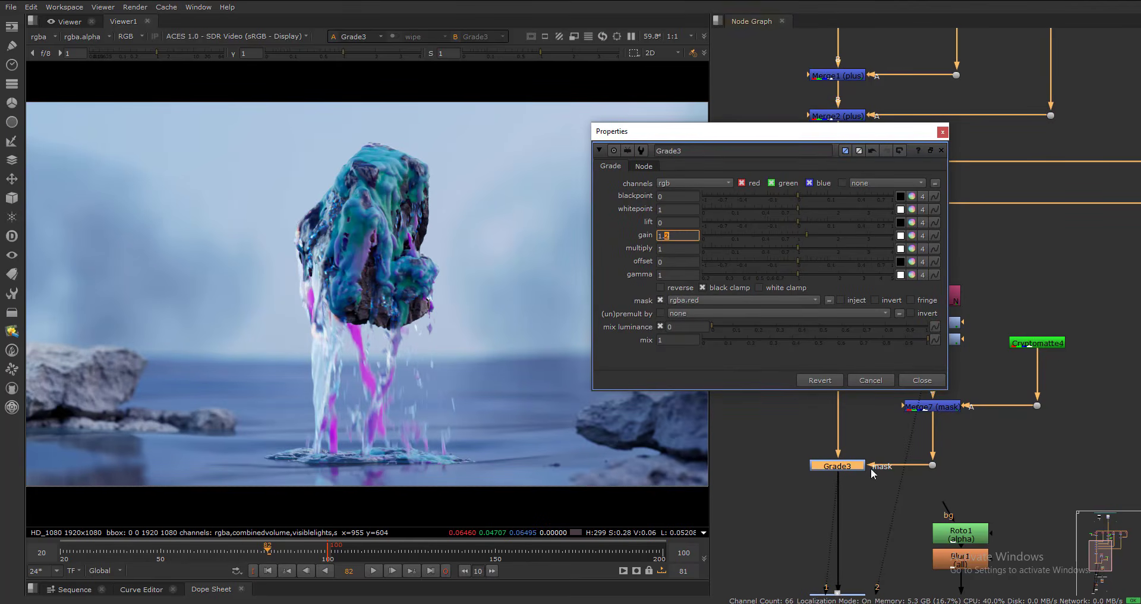
- Inspect Grade3's edge brightening on the fluid-covered rock up close and close its properties
{"action": "left_click", "coordinate": [843, 462]}
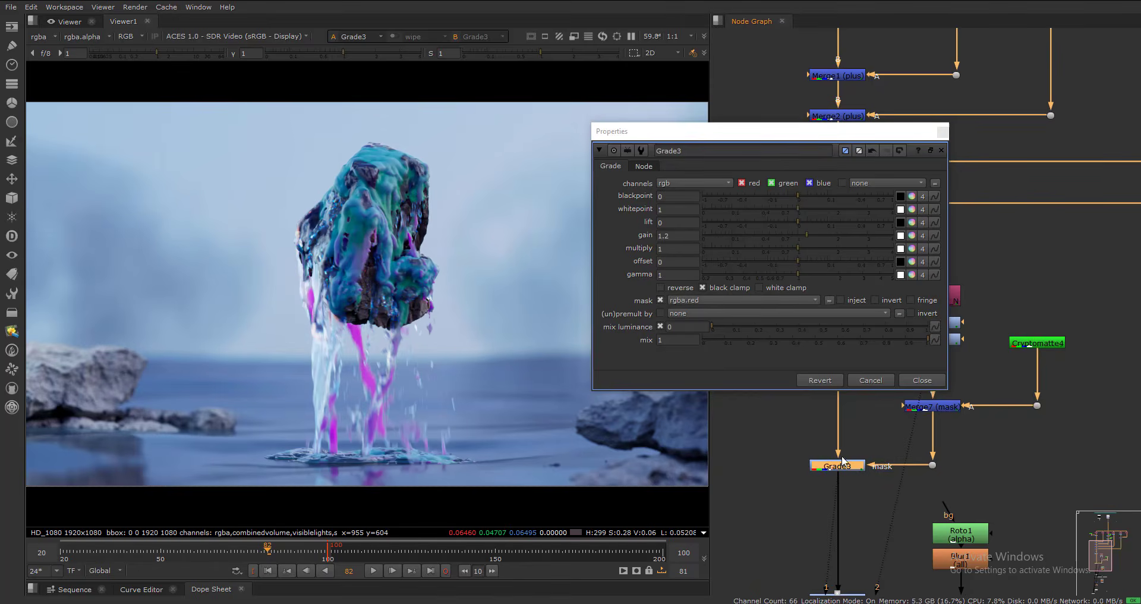
{"action": "scroll", "coordinate": [442, 341], "scroll_direction": "up", "scroll_amount": 1}
{"action": "middle_click_drag", "start_coordinate": [442, 341], "coordinate": [462, 362]}
{"action": "key", "text": "f"}
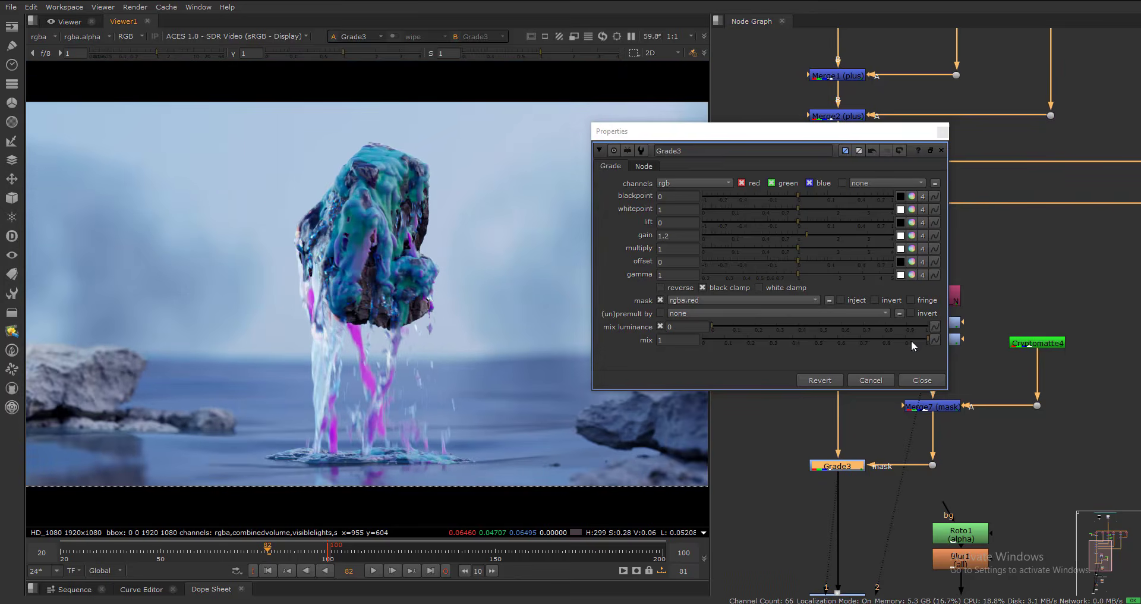
{"action": "left_click", "coordinate": [919, 379]}
{"action": "scroll", "coordinate": [869, 394], "scroll_direction": "down", "scroll_amount": 2}
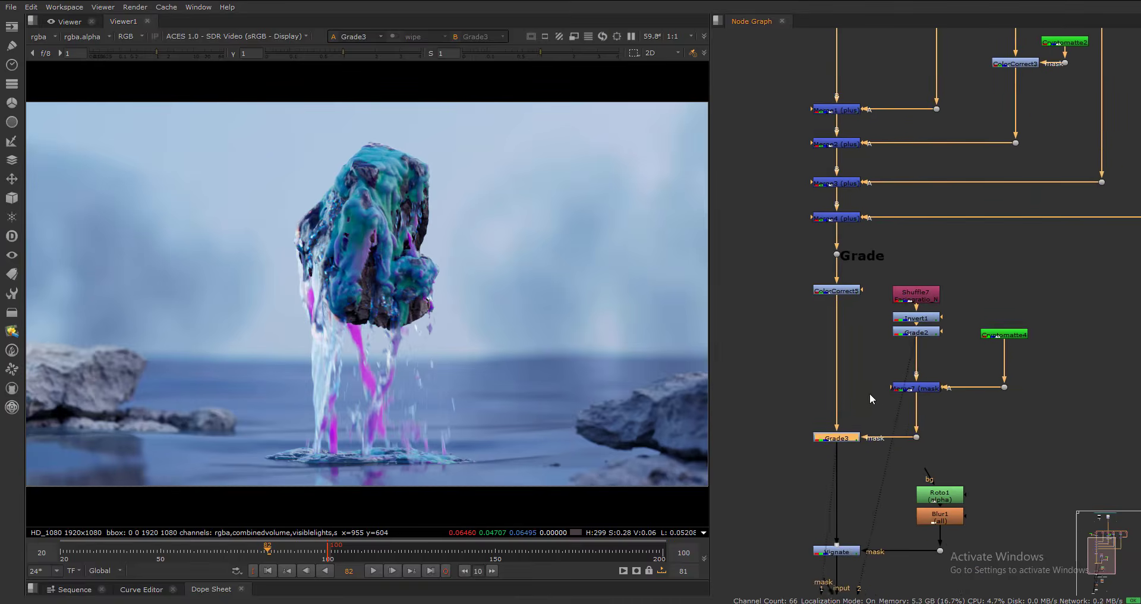
- Move Grade3 down slightly and insert a Grade above it, masked by Cryptomatte4 through a dotted connection
{"action": "left_click_drag", "start_coordinate": [845, 446], "coordinate": [845, 461]}
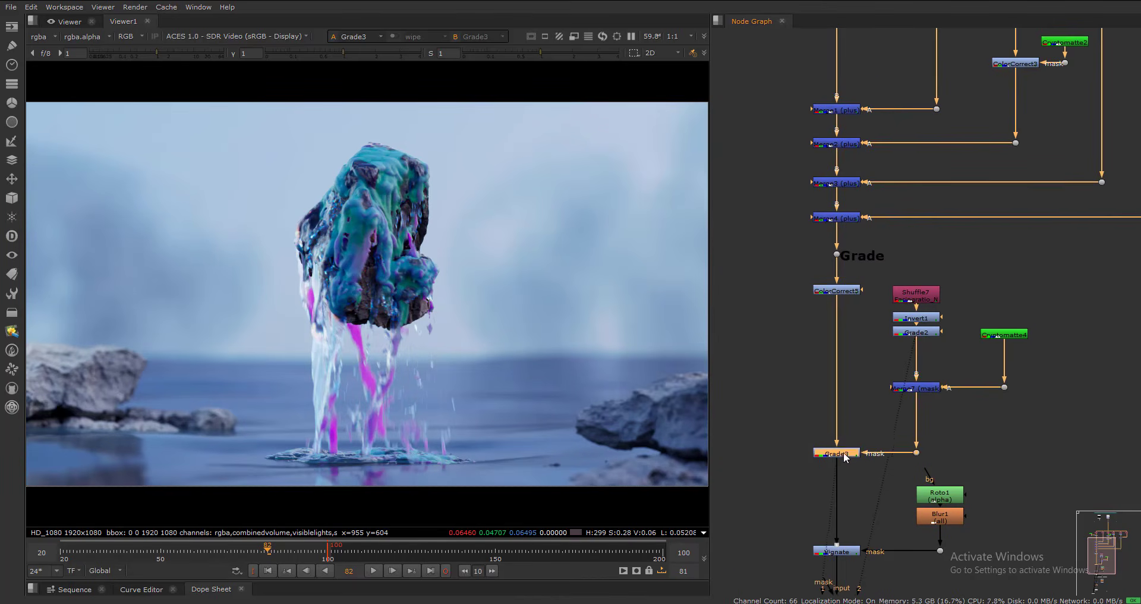
{"action": "middle_click_drag", "start_coordinate": [786, 409], "coordinate": [804, 384]}
{"action": "left_click", "coordinate": [804, 384]}
{"action": "key", "text": "g"}
{"action": "left_click_drag", "start_coordinate": [829, 265], "coordinate": [886, 30]}
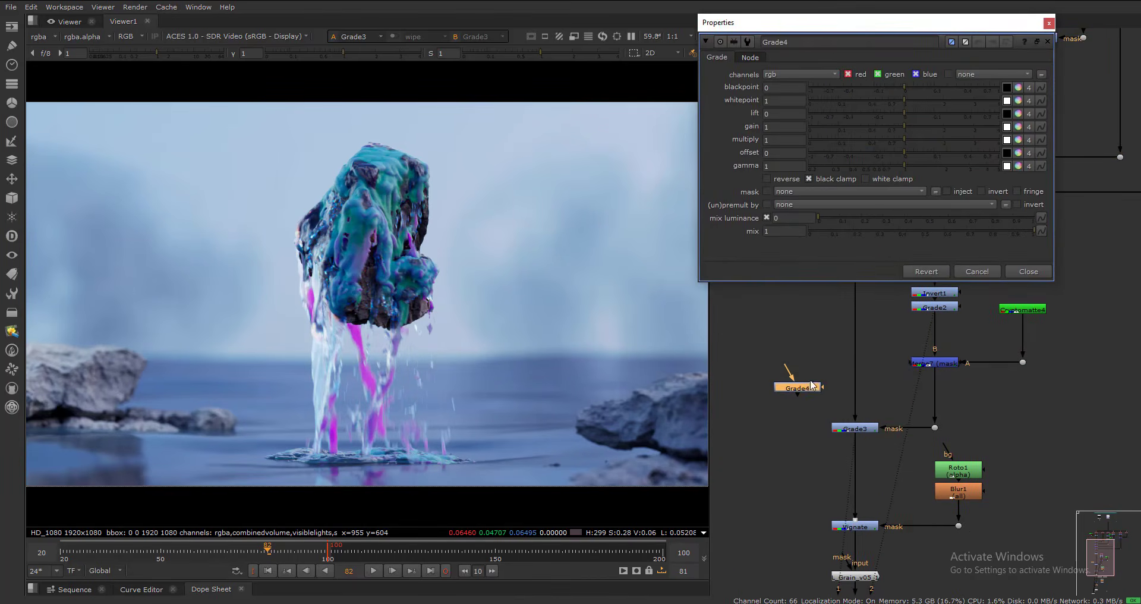
{"action": "left_click_drag", "start_coordinate": [812, 385], "coordinate": [866, 400]}
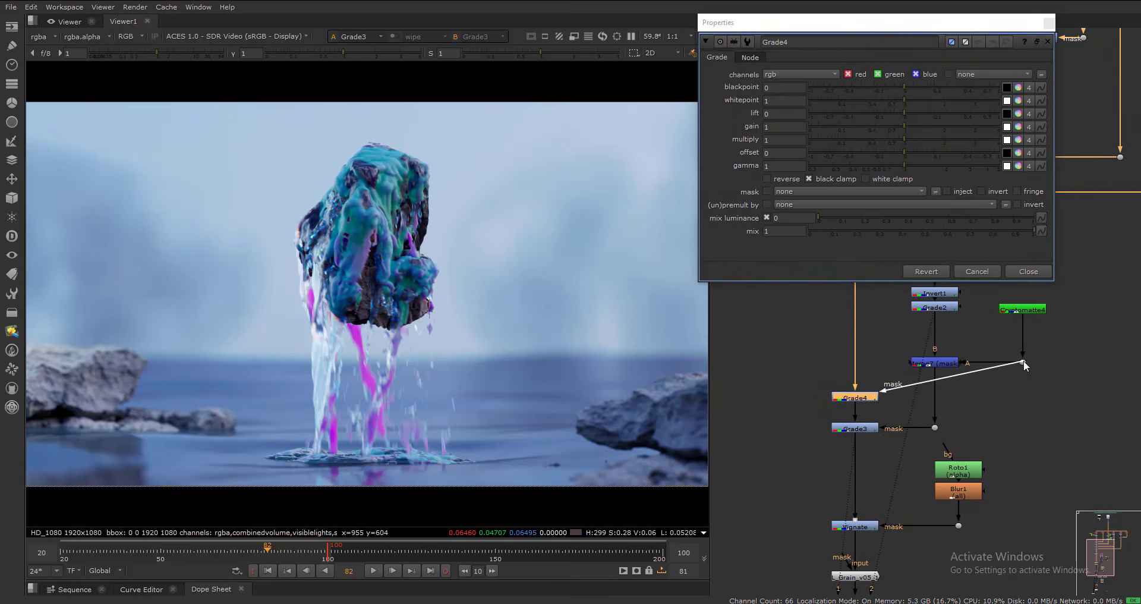
{"action": "left_click_drag", "start_coordinate": [954, 379], "coordinate": [1032, 397], "text": "ctrl"}
{"action": "left_click", "coordinate": [873, 397]}
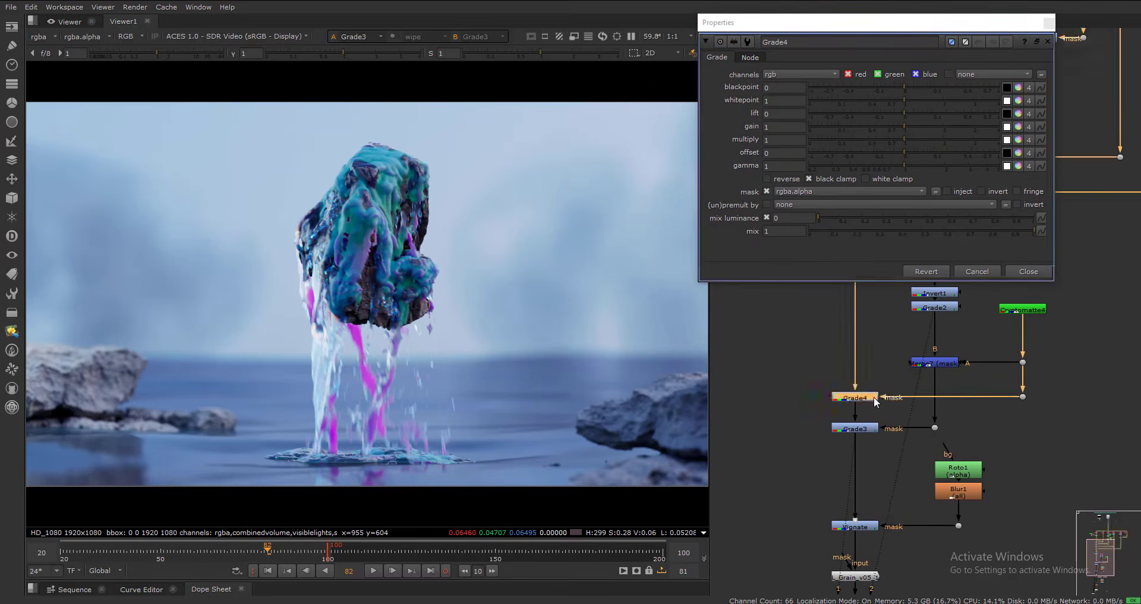
- Check Cryptomatte4 and Grade3 in the viewer, and lower Grade4's gain to about 0.94
{"action": "left_click", "coordinate": [1032, 311]}
{"action": "key", "text": "1"}
{"action": "left_click", "coordinate": [845, 428]}
{"action": "key", "text": "2"}
{"action": "double_click", "coordinate": [856, 398]}
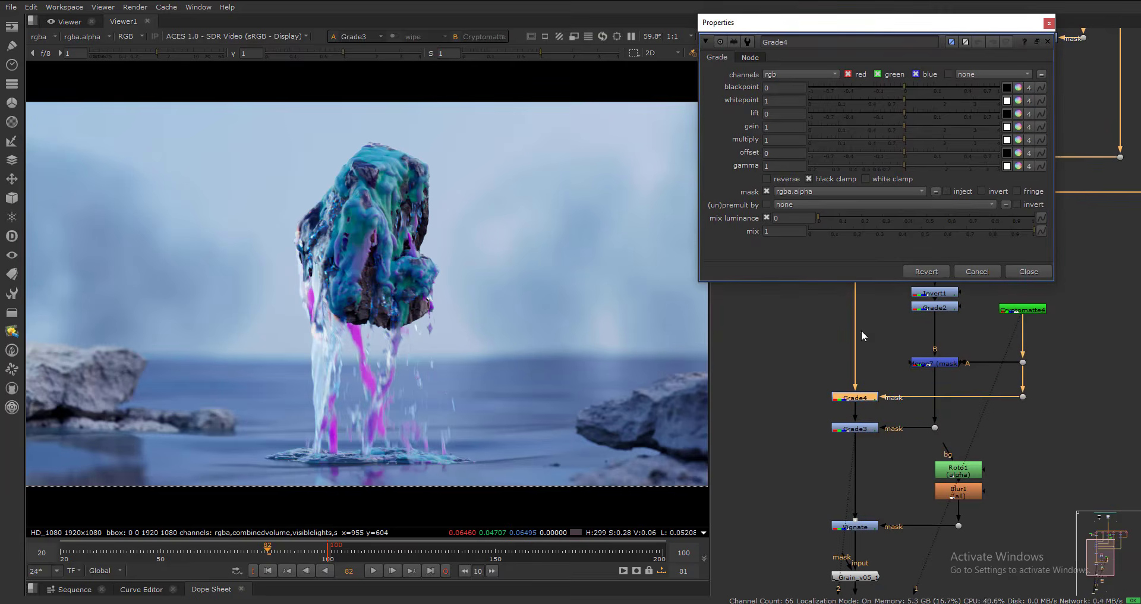
{"action": "left_click", "coordinate": [794, 129]}
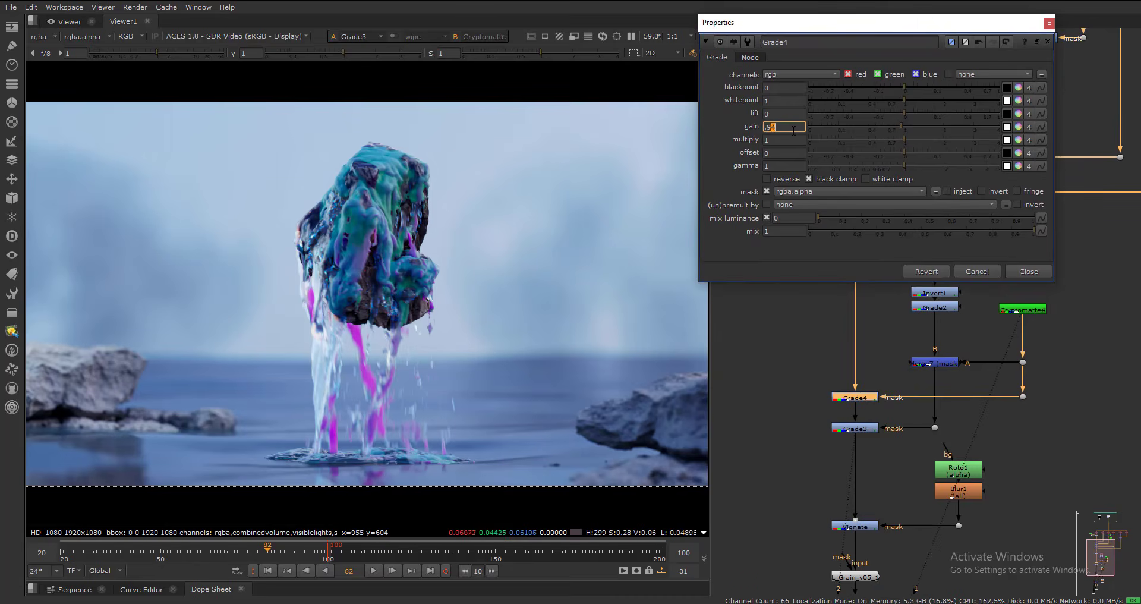
{"action": "left_click", "coordinate": [1049, 23]}
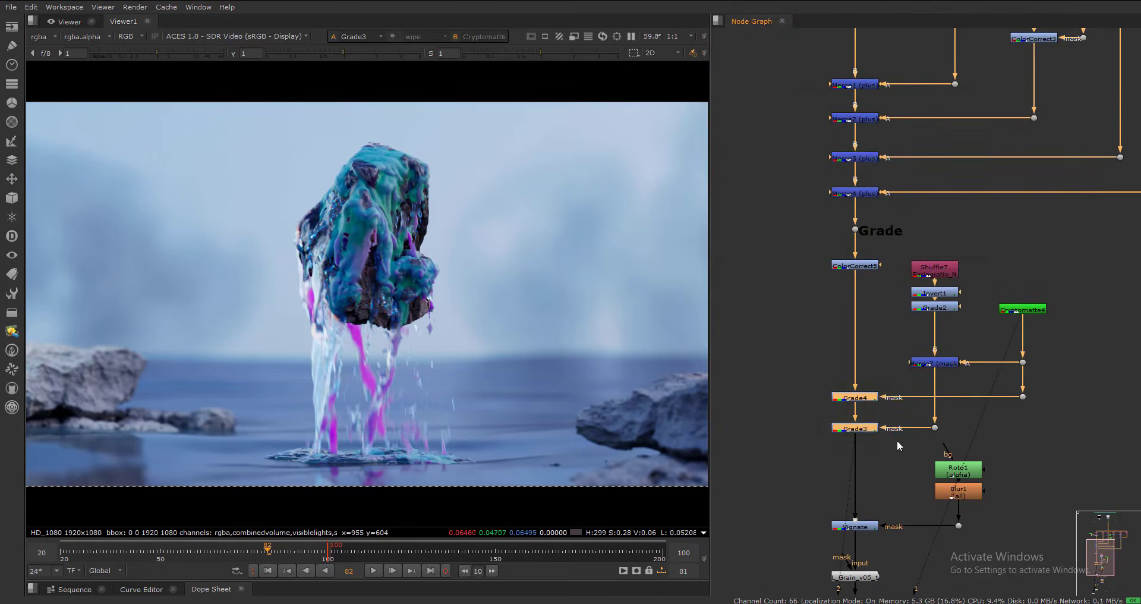
- Compare the image with Grade3 and Grade4 disabled and enabled, and against the original Read1 render
{"action": "scroll", "coordinate": [378, 210], "scroll_direction": "up", "scroll_amount": 5}
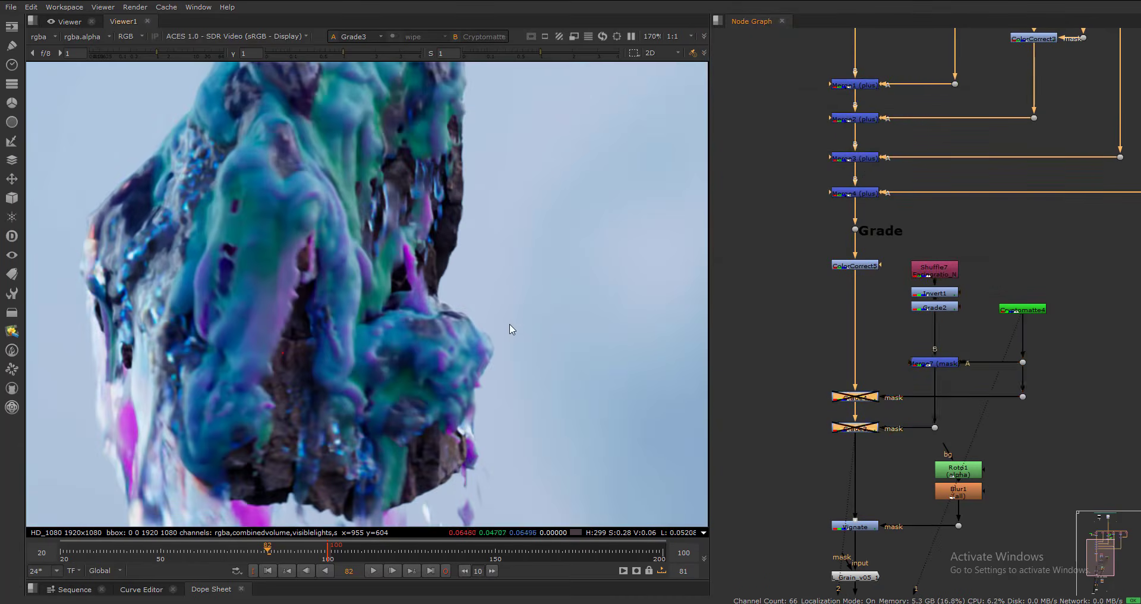
{"action": "key", "text": "f"}
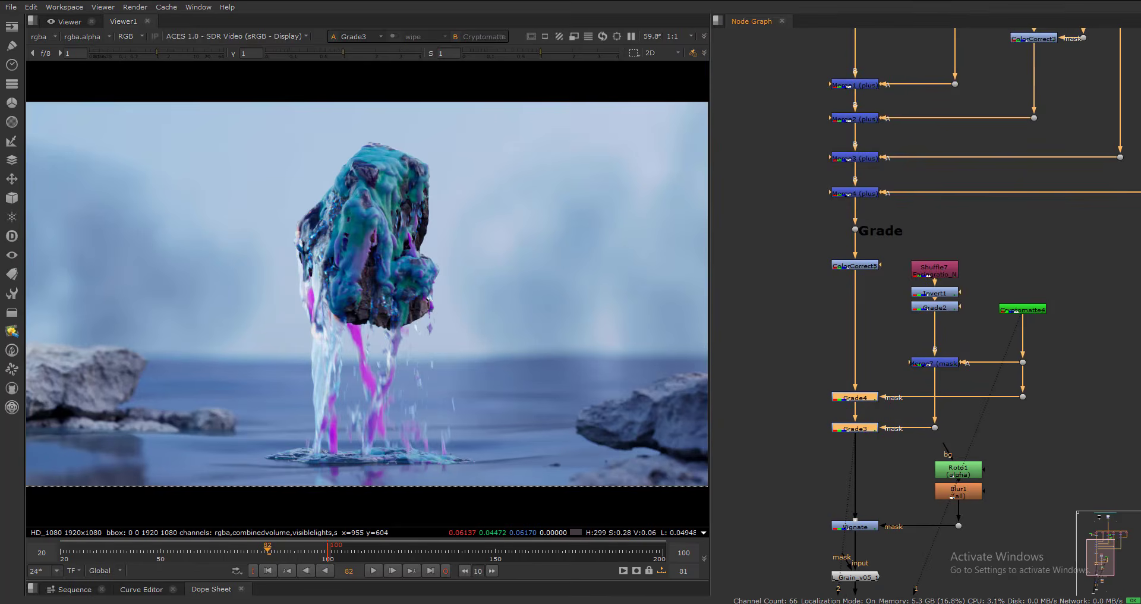
{"action": "scroll", "coordinate": [815, 301], "scroll_direction": "down", "scroll_amount": 3}
{"action": "scroll", "coordinate": [908, 291], "scroll_direction": "up", "scroll_amount": 3}
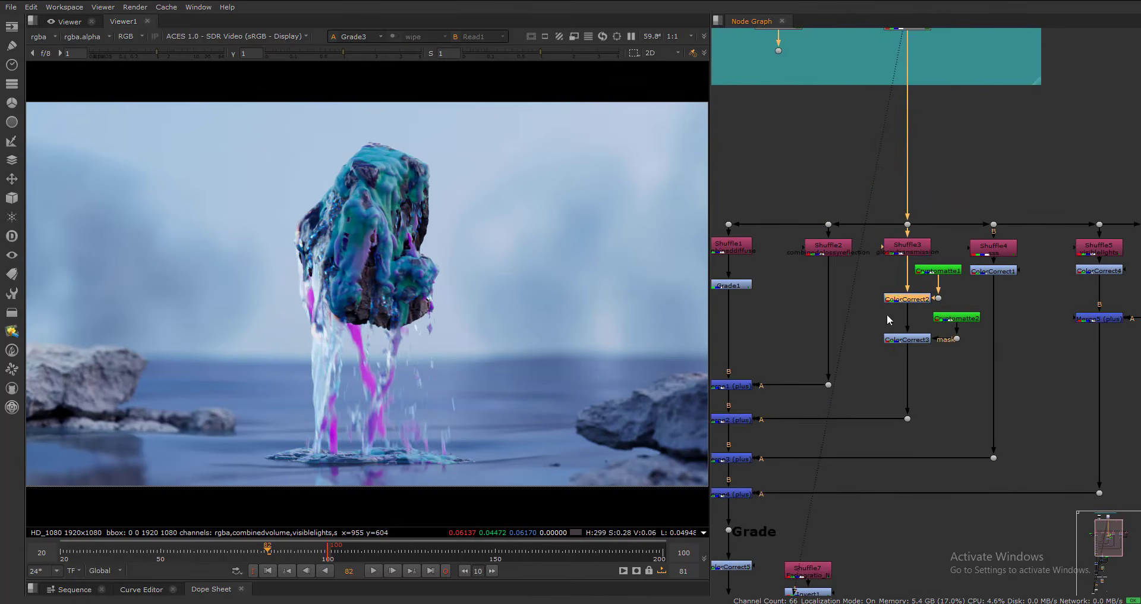
- Set ColorCorrect2's master gain to 1 and its highlights gain to 1.2
{"action": "double_click", "coordinate": [904, 298]}
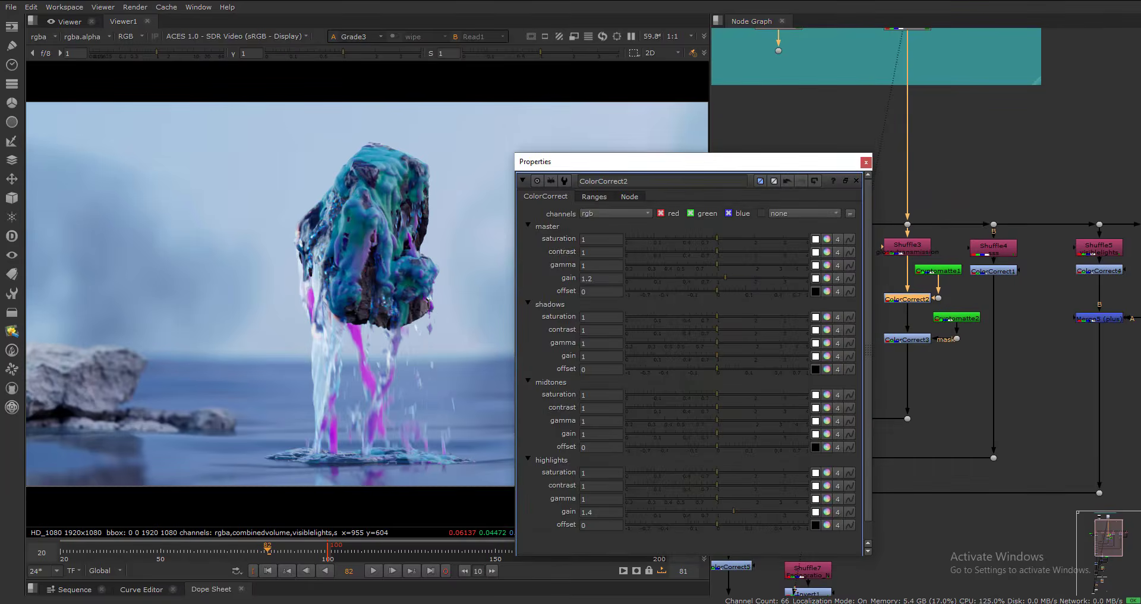
{"action": "double_click", "coordinate": [904, 298]}
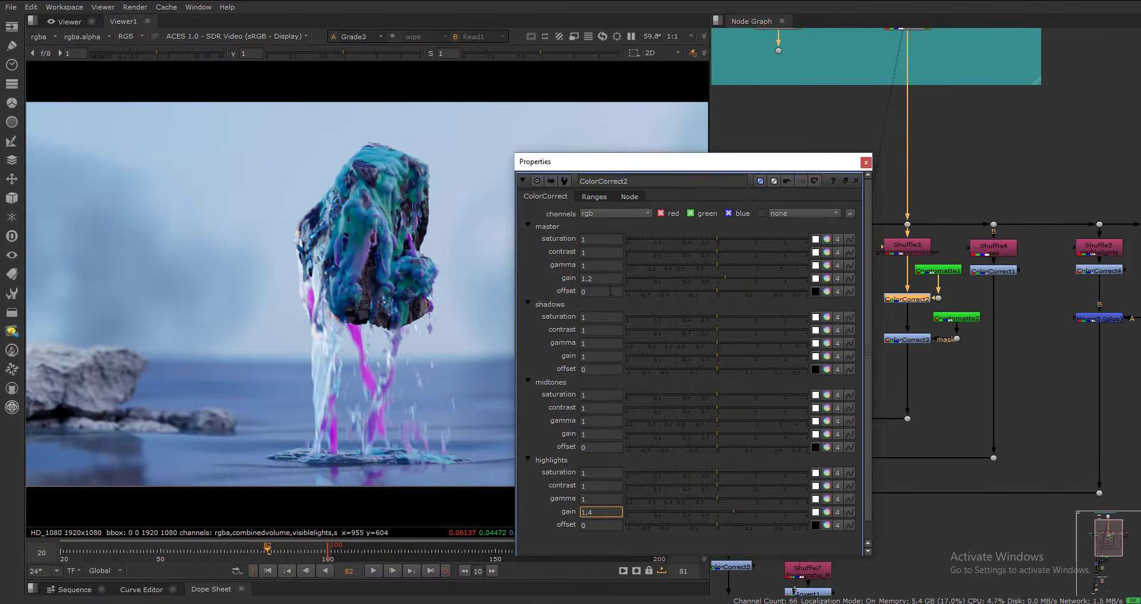
{"action": "left_click", "coordinate": [906, 300]}
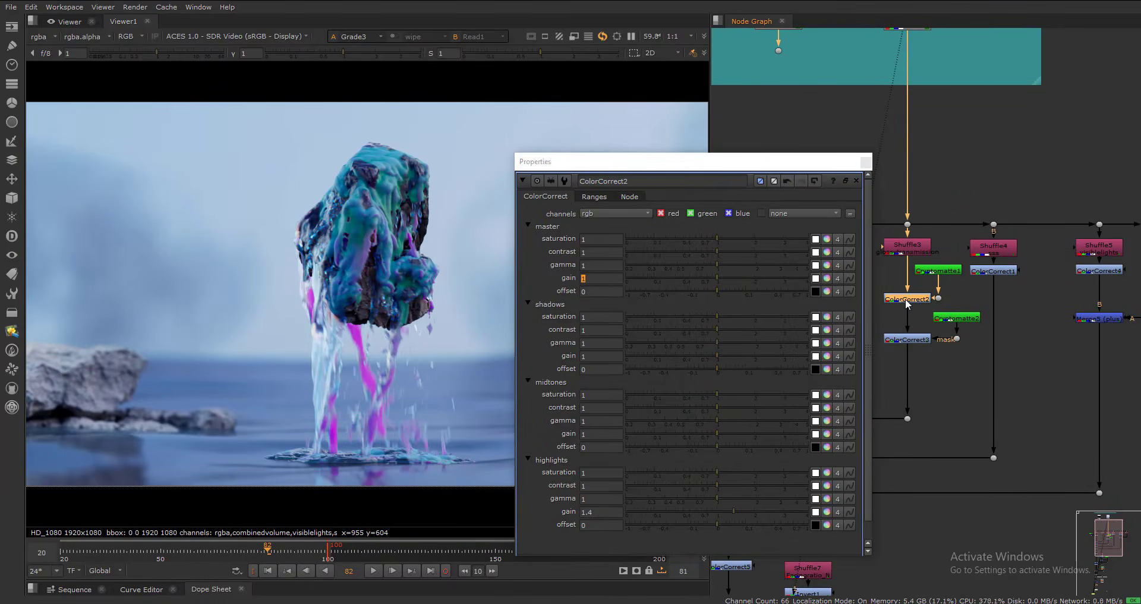
{"action": "left_click", "coordinate": [603, 512]}
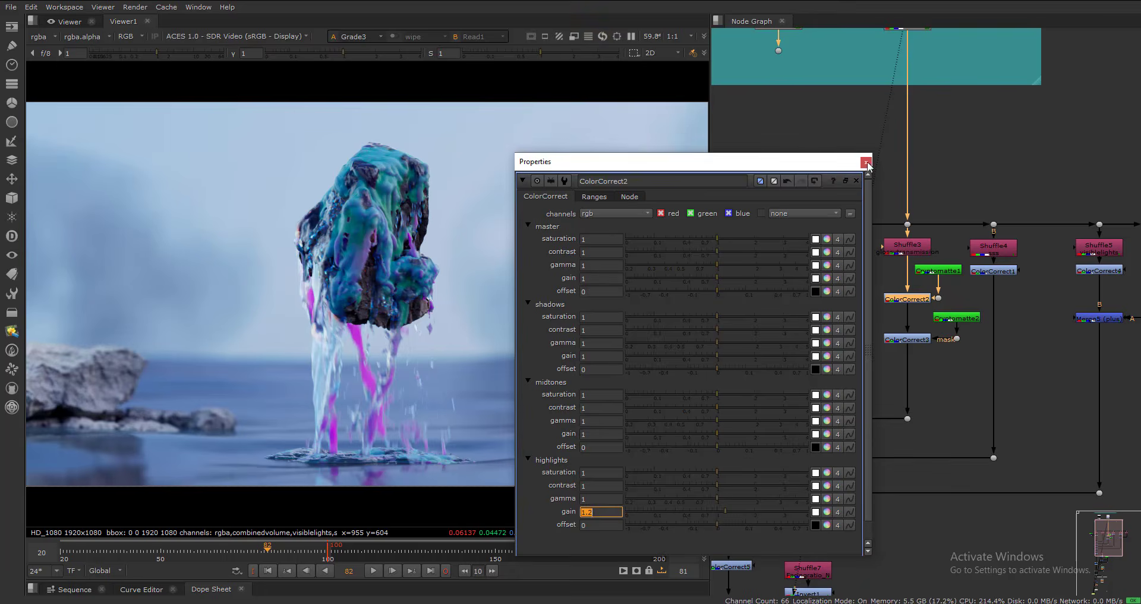
- Compare the Read1 render with the CameraShake3_1 output and play the final result full-screen from frame 20
{"action": "left_click", "coordinate": [867, 162]}
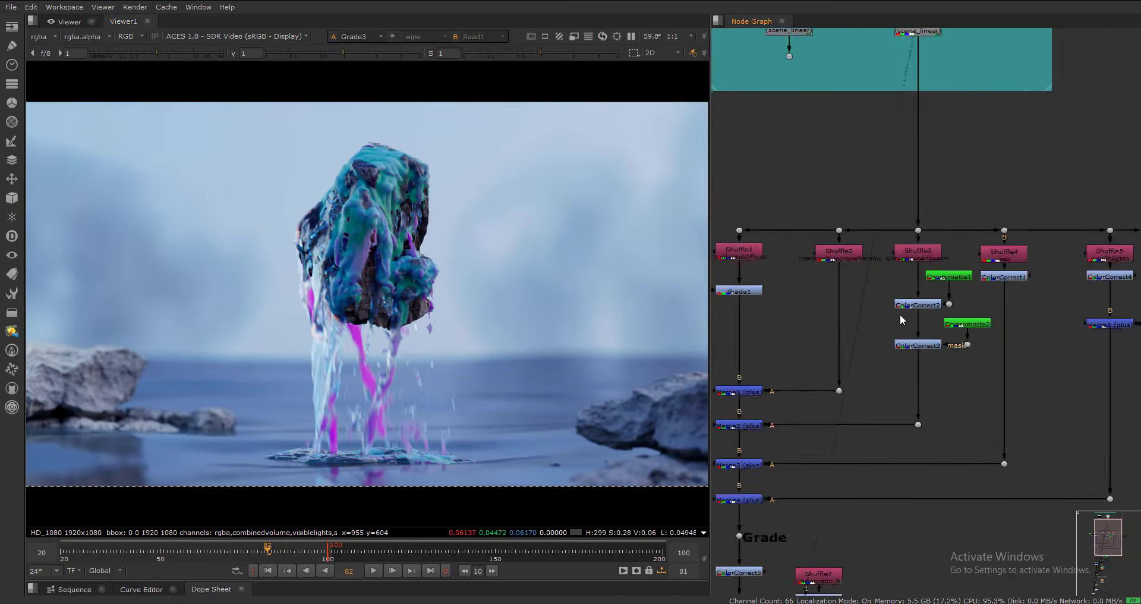
{"action": "scroll", "coordinate": [901, 320], "scroll_direction": "down", "scroll_amount": 4}
{"action": "left_click", "coordinate": [914, 166]}
{"action": "key", "text": "1"}
{"action": "middle_click_drag", "start_coordinate": [892, 464], "coordinate": [904, 284]}
{"action": "middle_click_drag", "start_coordinate": [893, 578], "coordinate": [893, 333]}
{"action": "scroll", "coordinate": [833, 174], "scroll_direction": "up", "scroll_amount": 4}
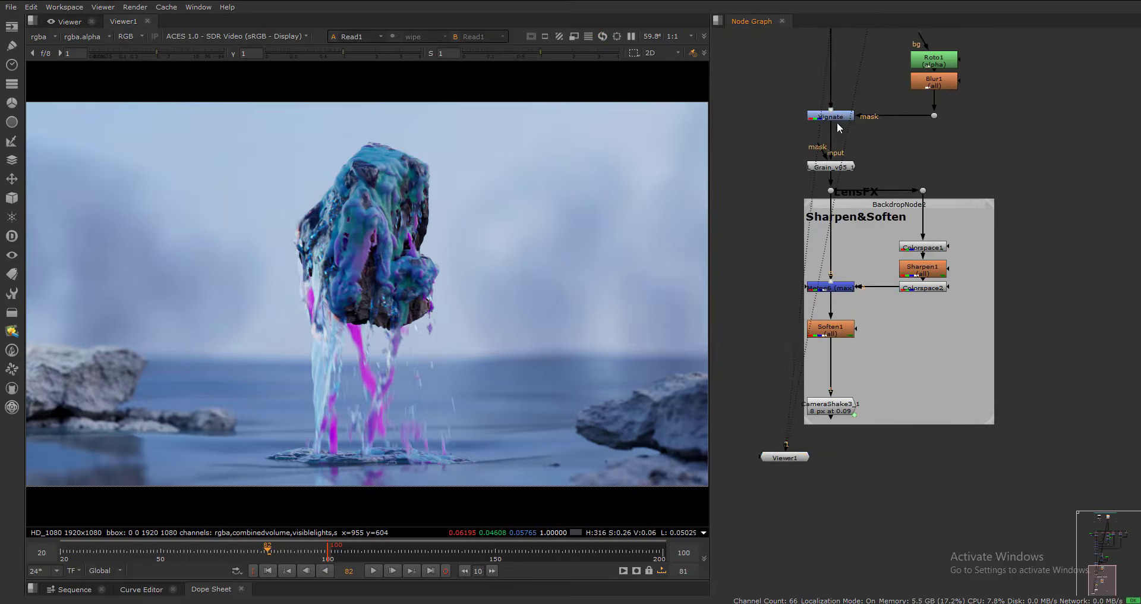
{"action": "left_click", "coordinate": [837, 120]}
{"action": "key", "text": "1"}
{"action": "left_click", "coordinate": [830, 407]}
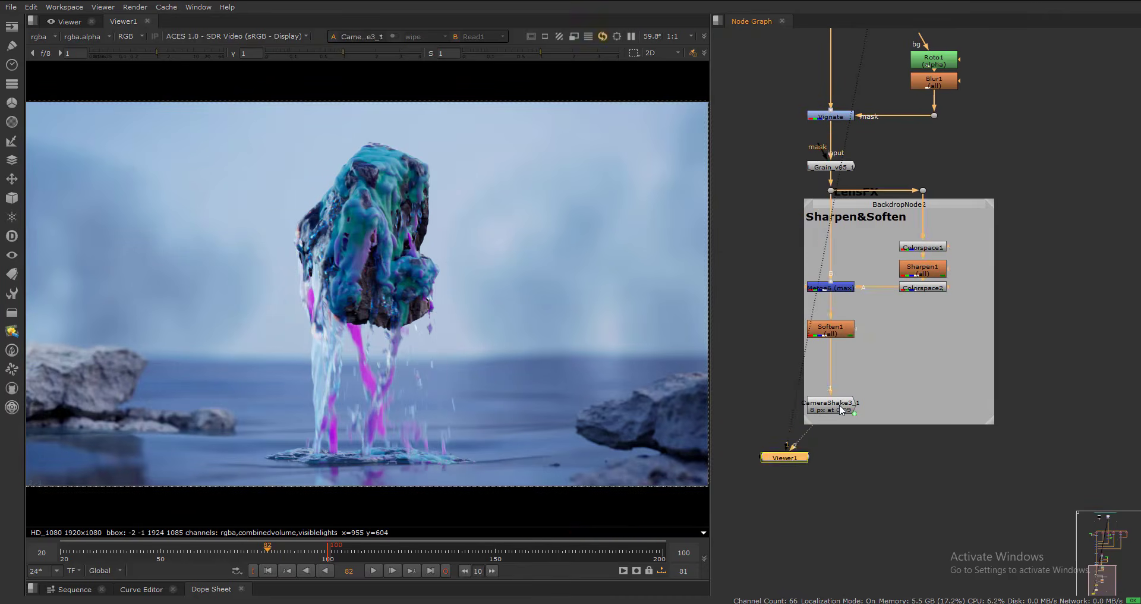
{"action": "key", "text": "1"}
{"action": "key", "text": "space"}
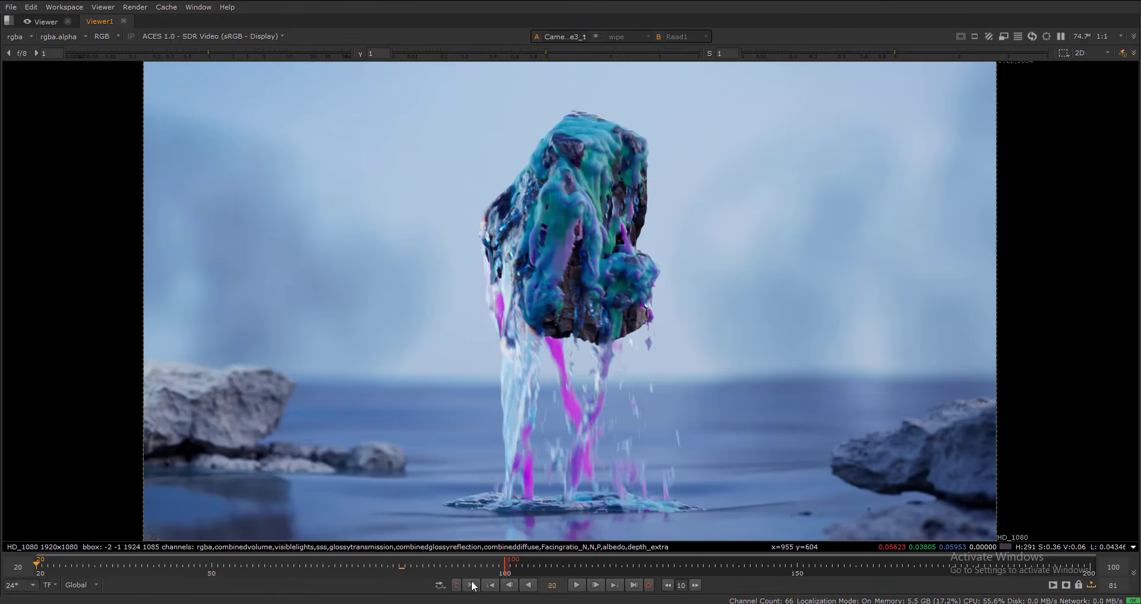
{"action": "left_click", "coordinate": [576, 586]}
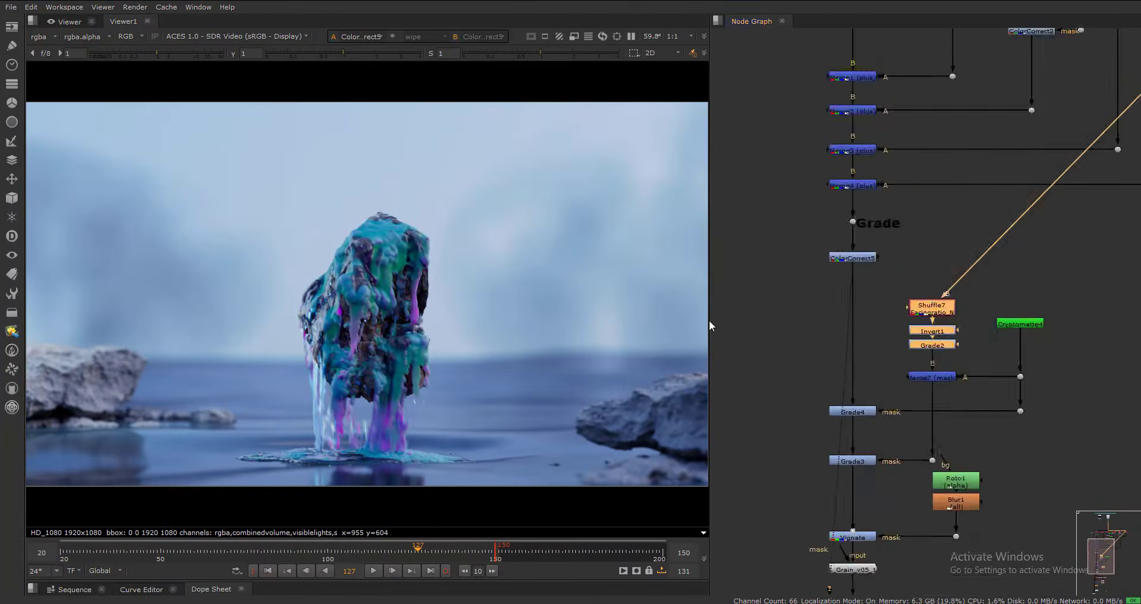
- Add a Ramp node beside the Grade section and show it in the viewer
{"action": "key", "text": "minus"}
{"action": "key", "text": "Tab"}
{"action": "type", "text": "ramp"}
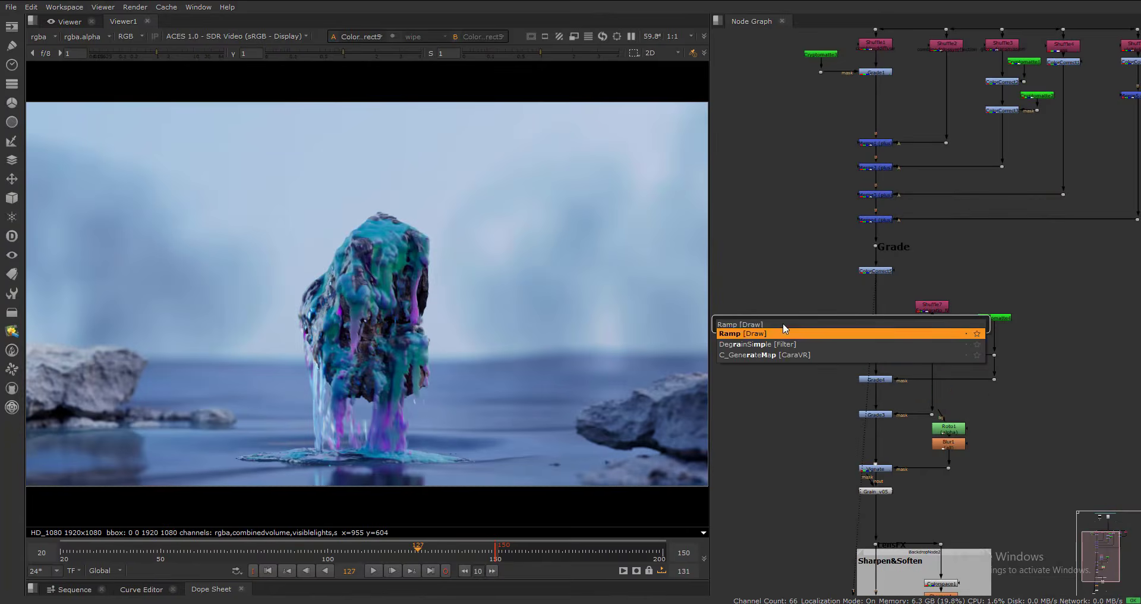
{"action": "key", "text": "Return"}
{"action": "key", "text": "1"}
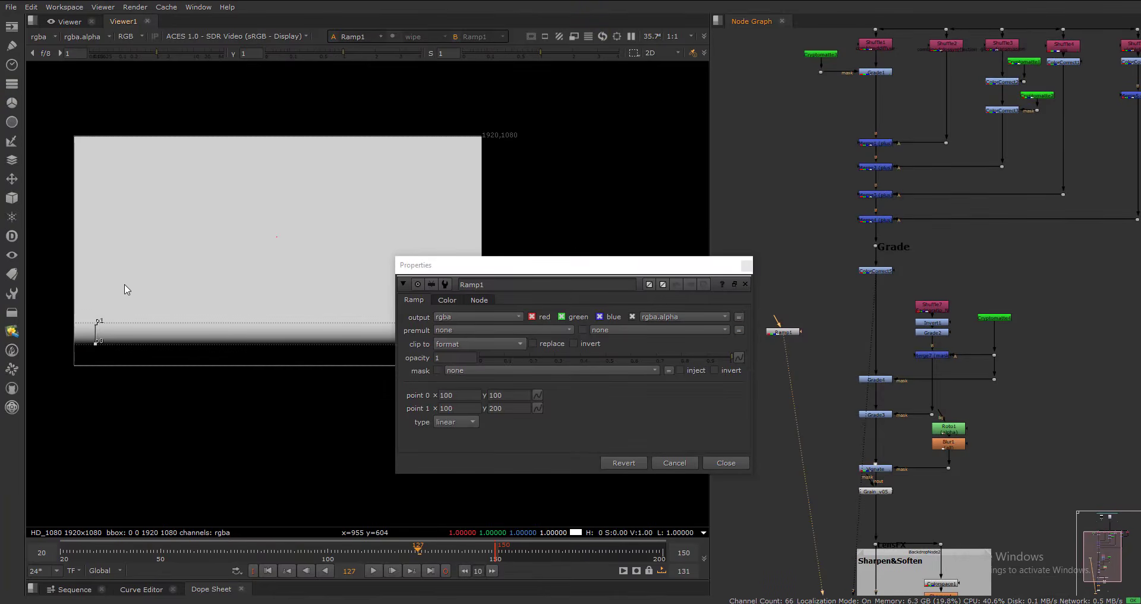
- Move Ramp1's point 1 to y 1114 and point 0 to y 822, and set its type to smooth
{"action": "scroll", "coordinate": [126, 351], "scroll_direction": "up", "scroll_amount": 1}
{"action": "left_click_drag", "start_coordinate": [110, 356], "coordinate": [110, 125]}
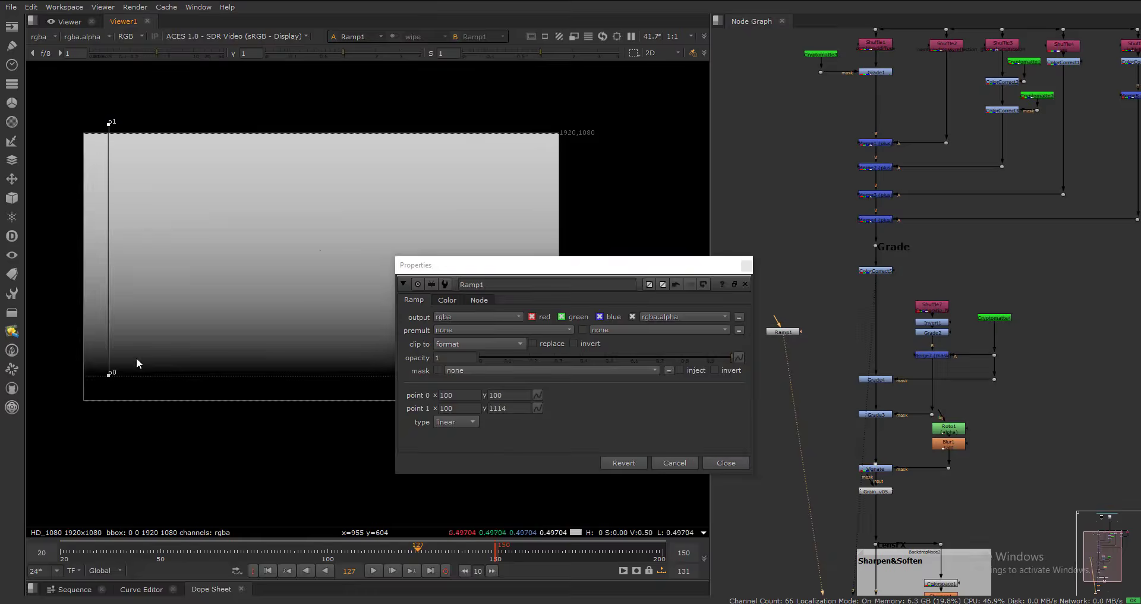
{"action": "left_click_drag", "start_coordinate": [108, 376], "coordinate": [109, 197]}
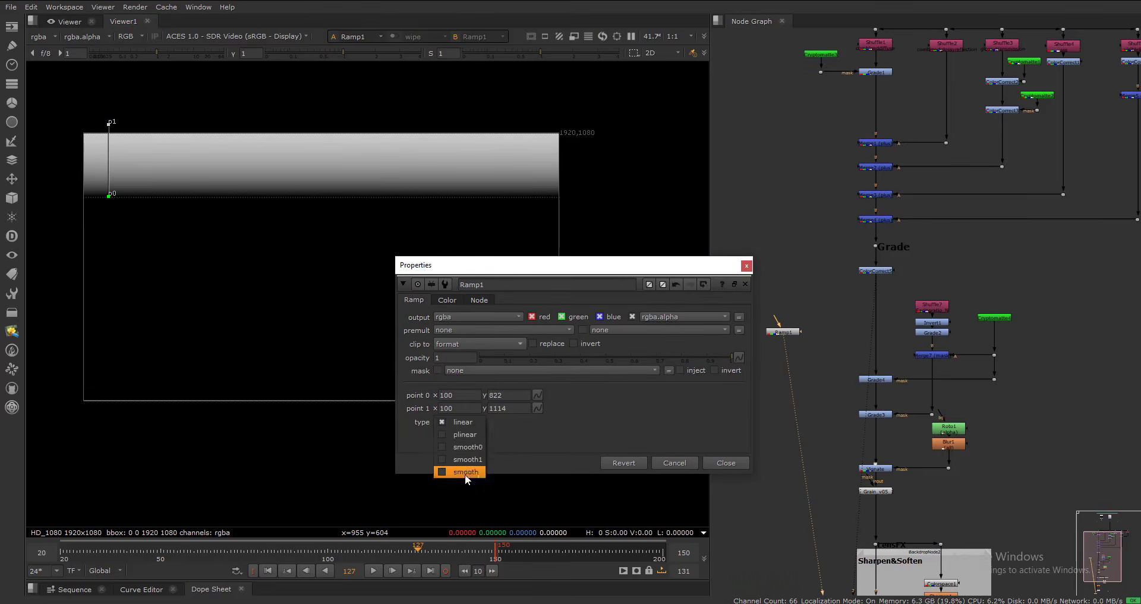
{"action": "left_click", "coordinate": [465, 472]}
{"action": "left_click", "coordinate": [726, 462]}
- Insert a Grade node above Grade4 in the main branch, masked by Ramp1 through a dot
{"action": "scroll", "coordinate": [915, 277], "scroll_direction": "up", "scroll_amount": 3}
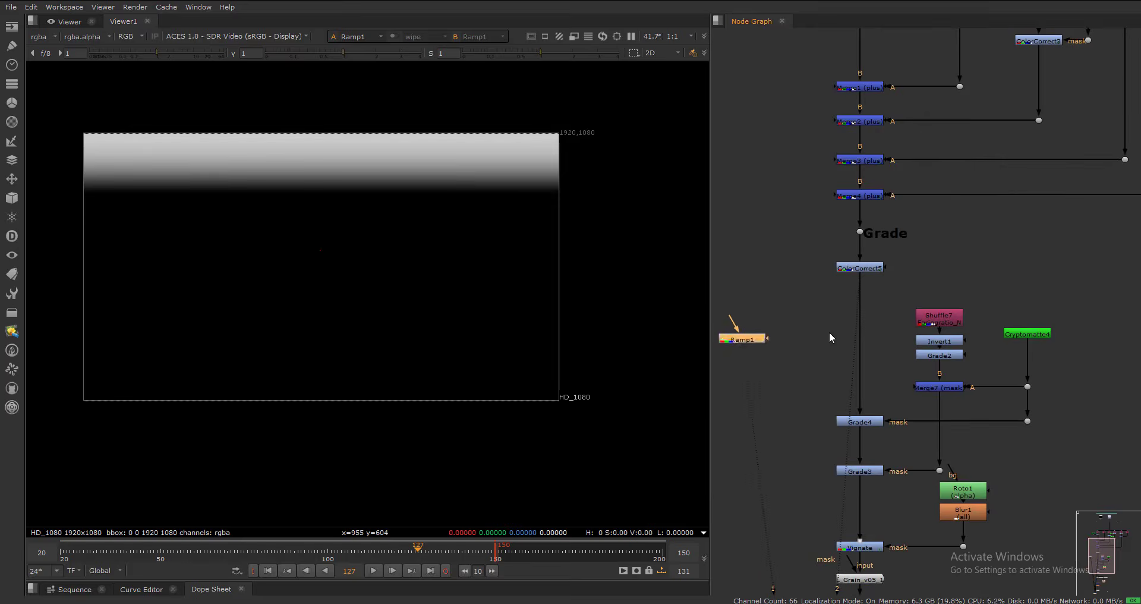
{"action": "left_click", "coordinate": [826, 359]}
{"action": "key", "text": "g"}
{"action": "middle_click_drag", "start_coordinate": [902, 420], "coordinate": [921, 515]}
{"action": "left_click_drag", "start_coordinate": [847, 443], "coordinate": [776, 475]}
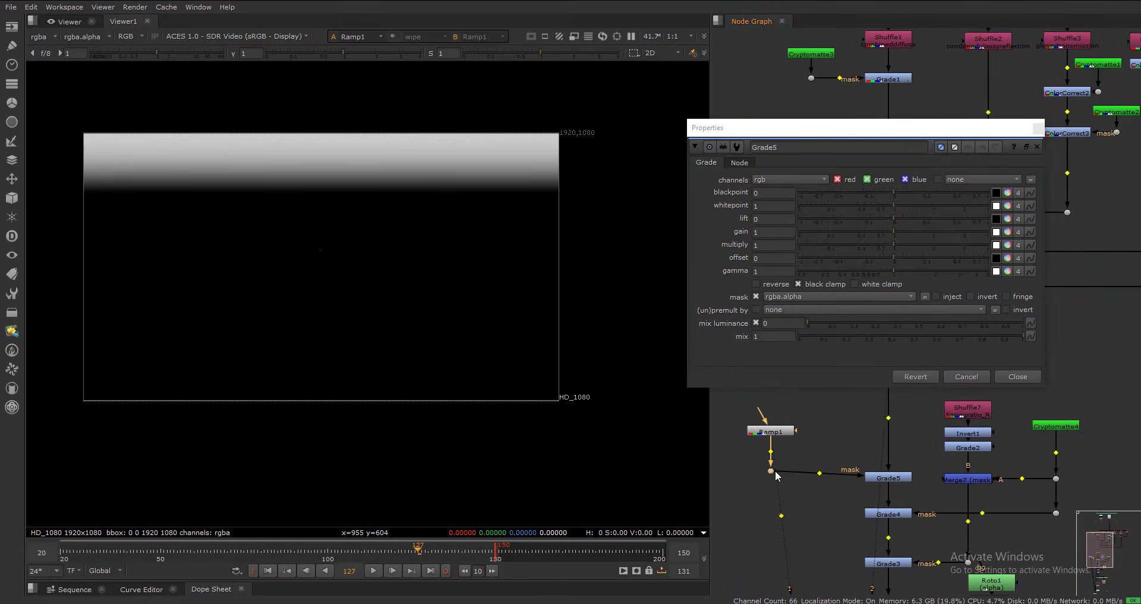
{"action": "middle_click_drag", "start_coordinate": [793, 491], "coordinate": [780, 459]}
- Show Grade3 in the viewer and lower Grade5's gain to 0.6
{"action": "left_click", "coordinate": [879, 530]}
{"action": "key", "text": "2"}
{"action": "left_click", "coordinate": [775, 450]}
{"action": "key", "text": "f"}
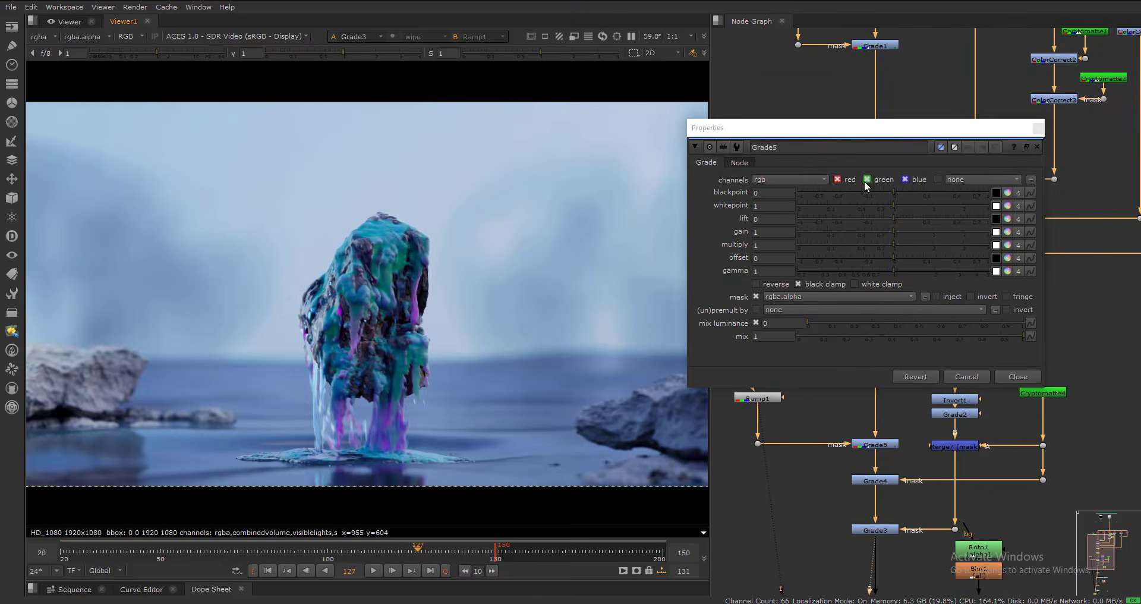
{"action": "left_click", "coordinate": [774, 233]}
{"action": "key", "text": "Down"}
{"action": "key", "text": "Down"}
{"action": "key", "text": "Down"}
{"action": "key", "text": "Down"}
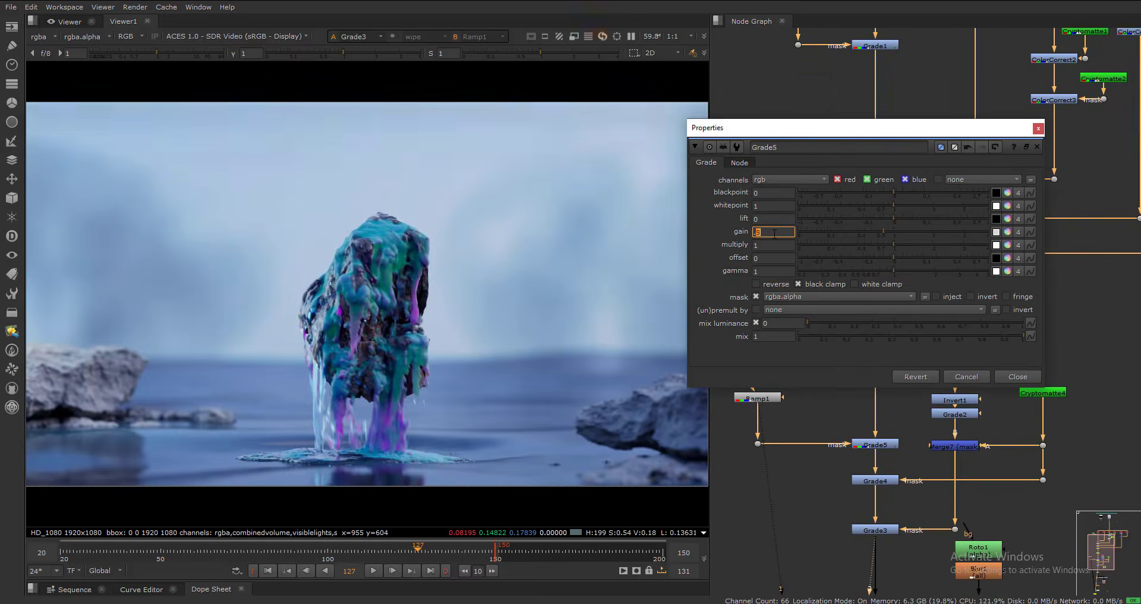
{"action": "key", "text": "Up"}
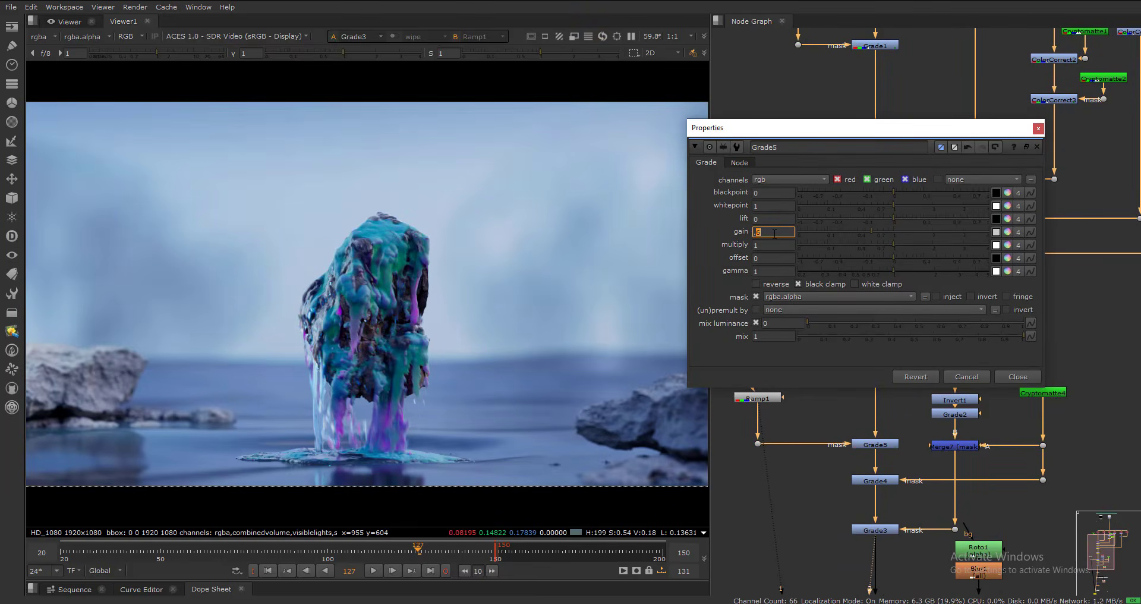
- Set Grade5's multiply to red 0.906667, green 0.986667 and blue 1.106667, with gamma 0.9 and mix 0.9
{"action": "left_click", "coordinate": [1006, 245]}
{"action": "left_click", "coordinate": [778, 110]}
{"action": "key", "text": "Up"}
{"action": "key", "text": "Up"}
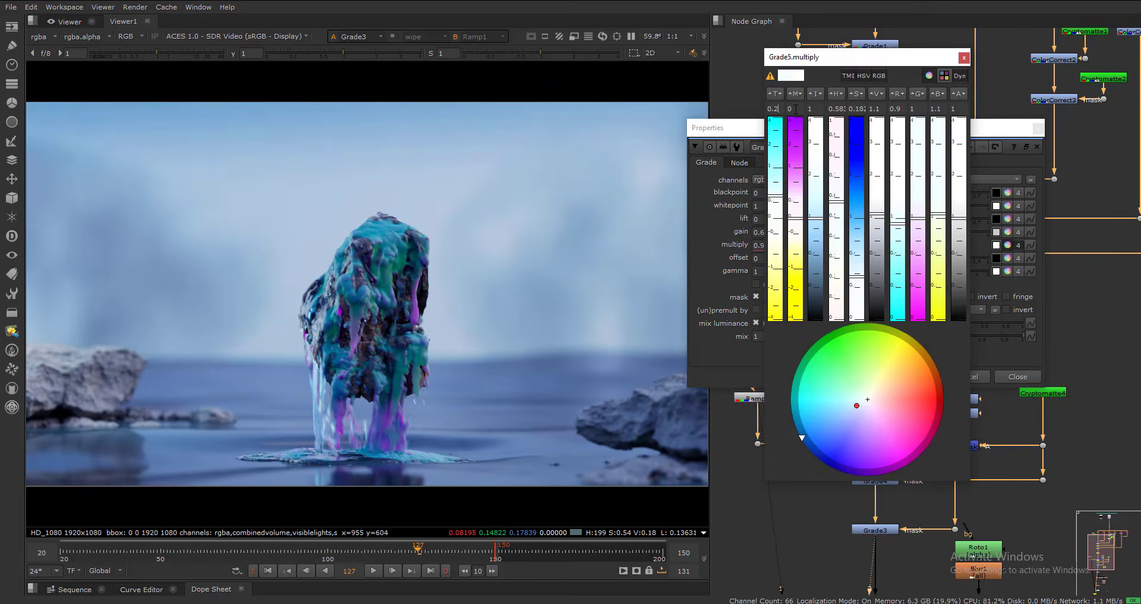
{"action": "left_click", "coordinate": [797, 109]}
{"action": "key", "text": "Down"}
{"action": "key", "text": "Up"}
{"action": "key", "text": "Up"}
{"action": "key", "text": "Right"}
{"action": "key", "text": "Down"}
{"action": "key", "text": "Down"}
{"action": "key", "text": "Down"}
{"action": "key", "text": "Down"}
{"action": "key", "text": "Down"}
{"action": "key", "text": "Down"}
{"action": "key", "text": "Down"}
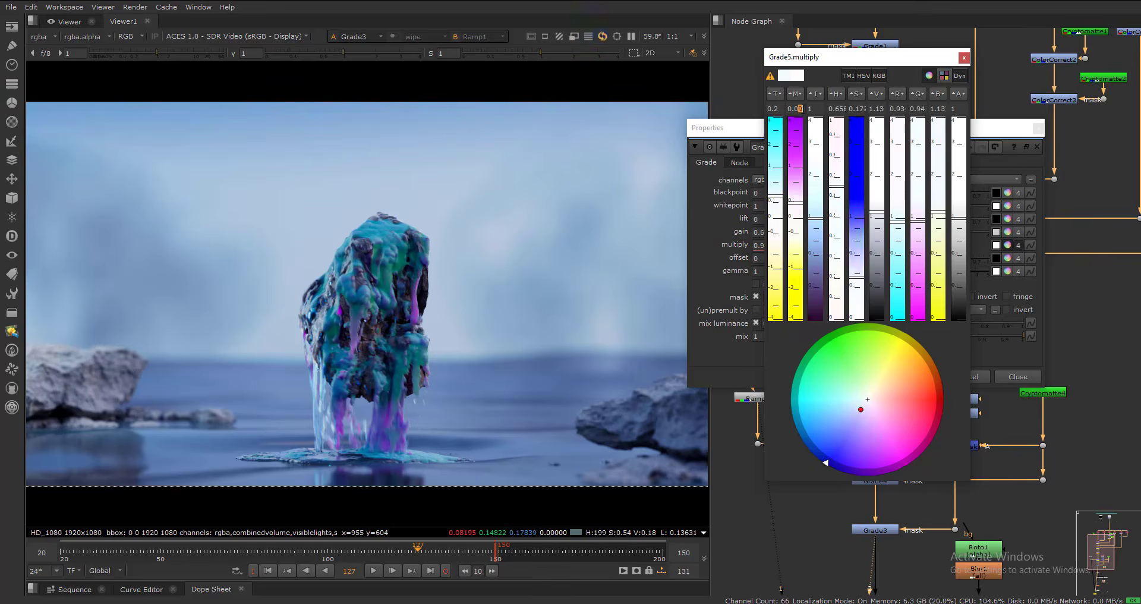
{"action": "left_click", "coordinate": [964, 57]}
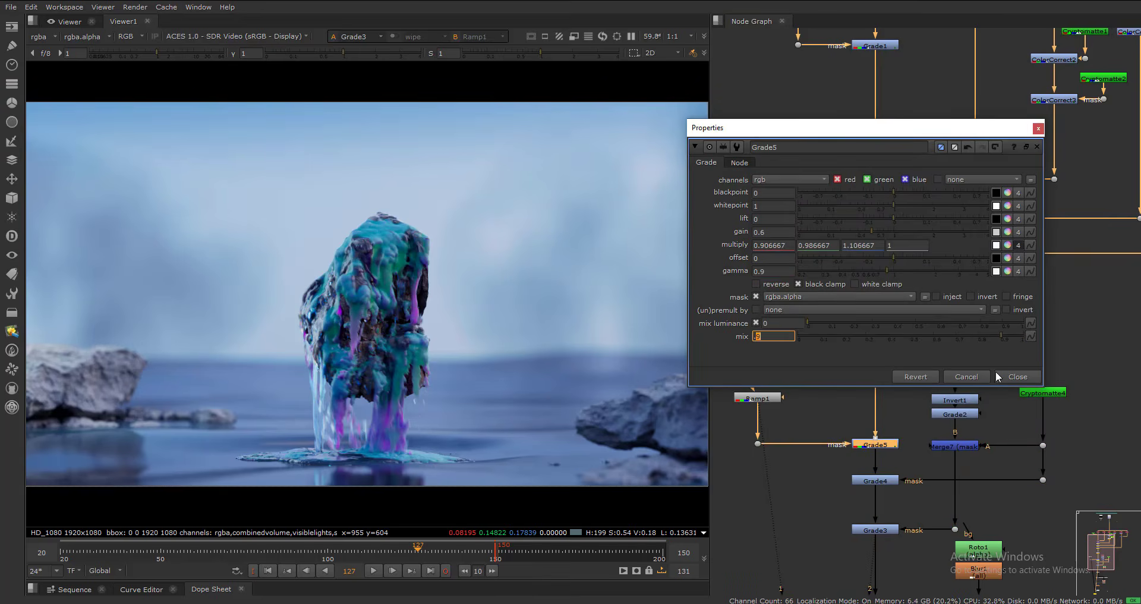
{"action": "left_click", "coordinate": [1018, 377]}
{"action": "left_click", "coordinate": [869, 445]}
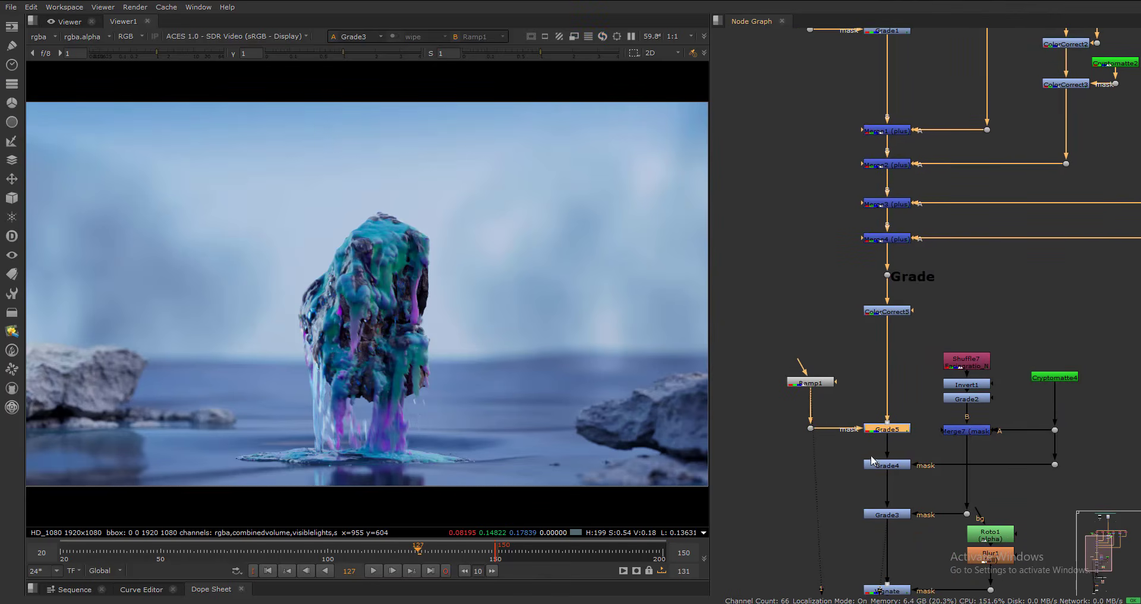
- Lower Ramp1's point 0 to y 763, checking the ramp and the graded image in the viewer
{"action": "double_click", "coordinate": [810, 382]}
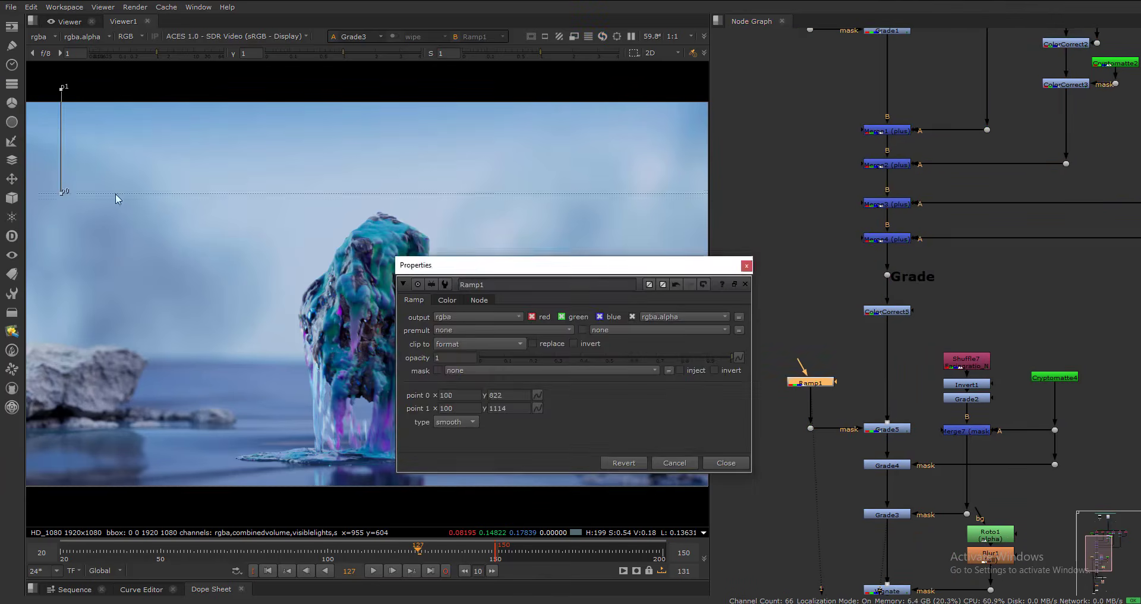
{"action": "left_click_drag", "start_coordinate": [65, 246], "coordinate": [62, 213]}
{"action": "key", "text": "1"}
{"action": "left_click", "coordinate": [831, 339]}
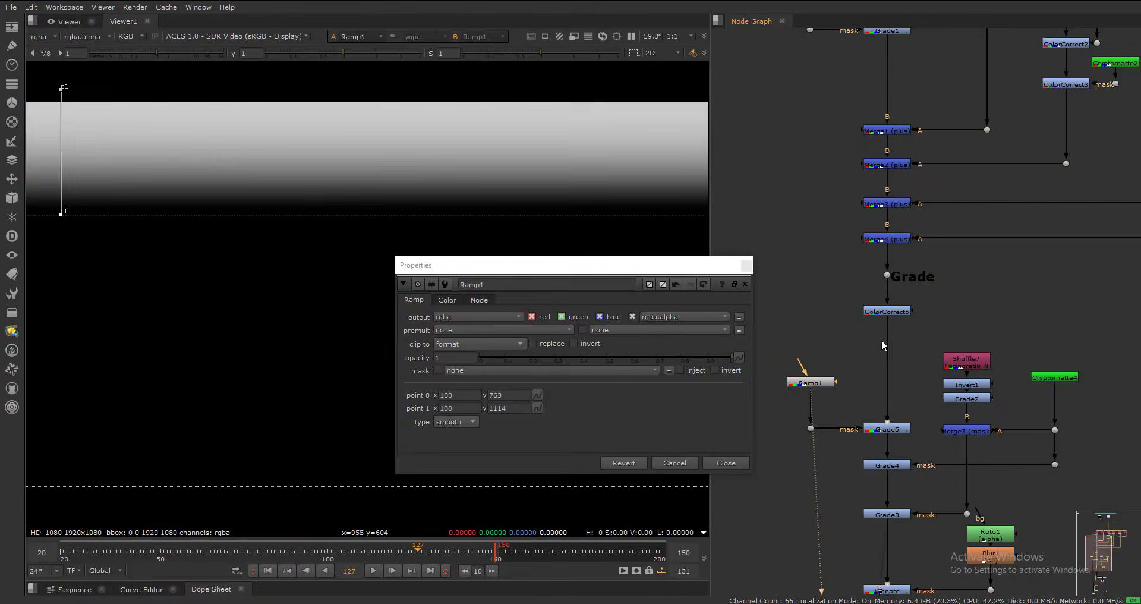
{"action": "key", "text": "2"}
{"action": "left_click", "coordinate": [743, 268]}
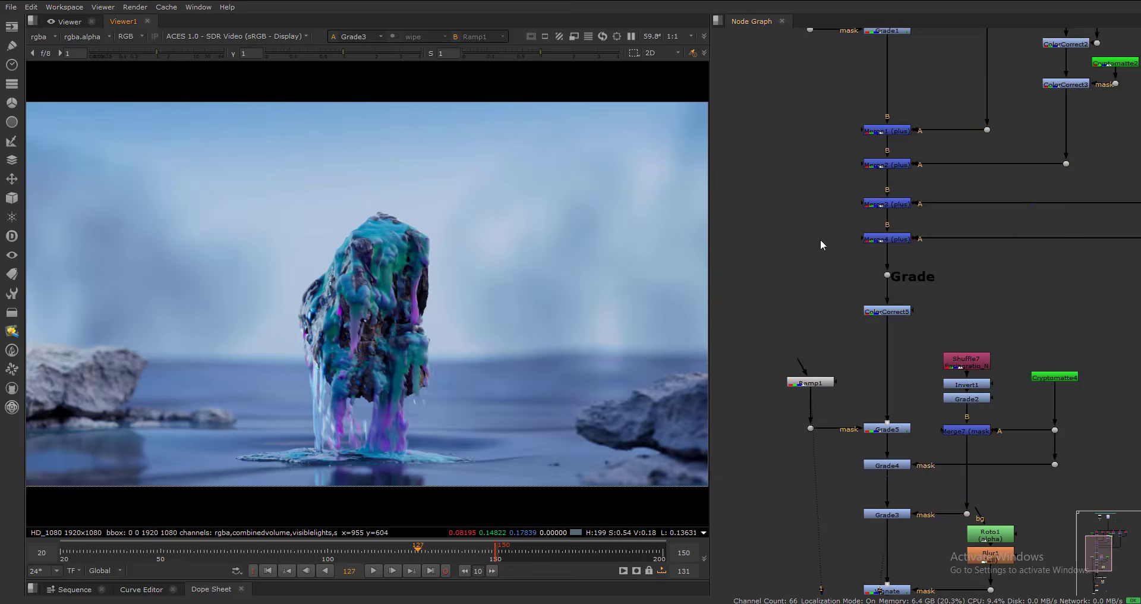
- Compare the original Read1 render with the CameraShake3_1 output, with the viewer overlay turned off
{"action": "scroll", "coordinate": [820, 239], "scroll_direction": "down", "scroll_amount": 5}
{"action": "middle_click_drag", "start_coordinate": [822, 239], "coordinate": [830, 362]}
{"action": "scroll", "coordinate": [943, 174], "scroll_direction": "up", "scroll_amount": 2}
{"action": "left_click", "coordinate": [929, 159]}
{"action": "key", "text": "1"}
{"action": "middle_click_drag", "start_coordinate": [944, 425], "coordinate": [970, 275]}
{"action": "middle_click_drag", "start_coordinate": [865, 469], "coordinate": [855, 231]}
{"action": "scroll", "coordinate": [859, 227], "scroll_direction": "up", "scroll_amount": 1}
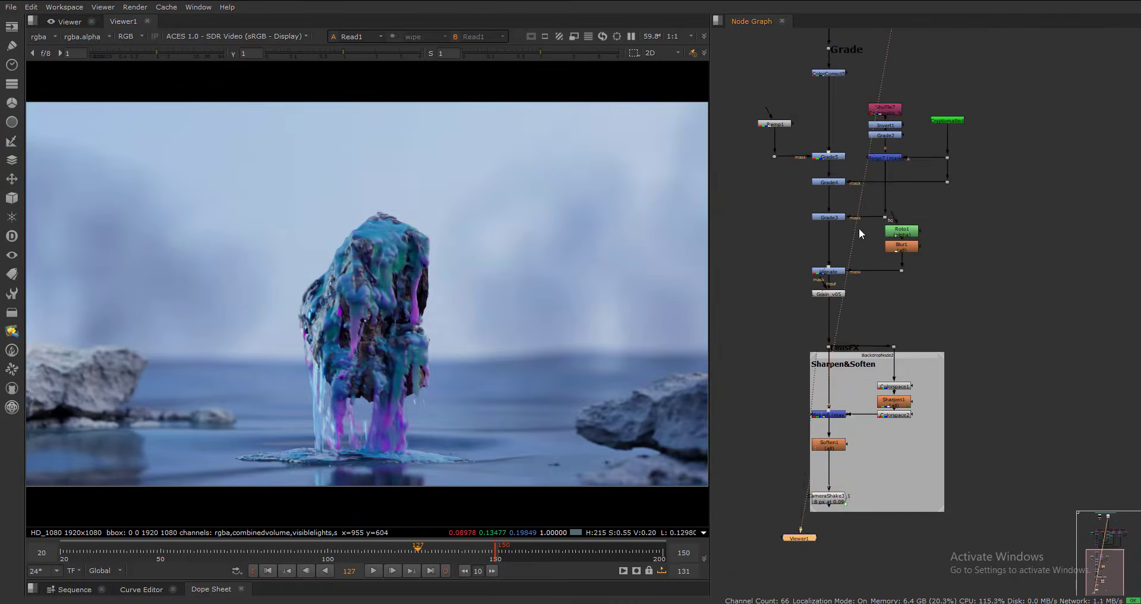
{"action": "key", "text": "2"}
{"action": "key", "text": "o"}
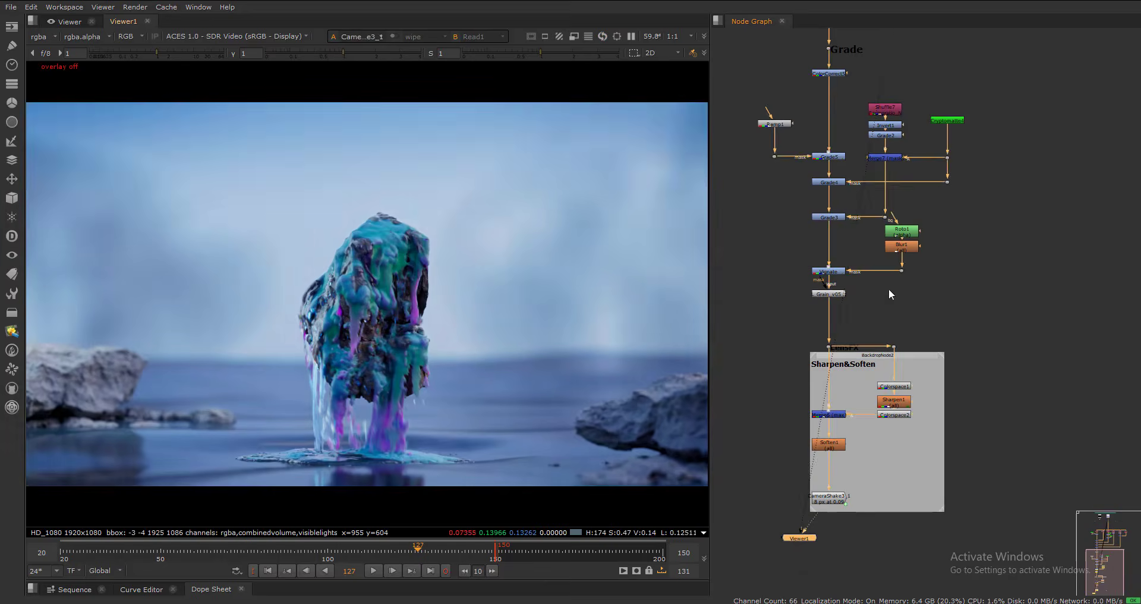
{"action": "key", "text": "2"}
{"action": "key", "text": "1"}
{"action": "scroll", "coordinate": [827, 250], "scroll_direction": "up", "scroll_amount": 4}
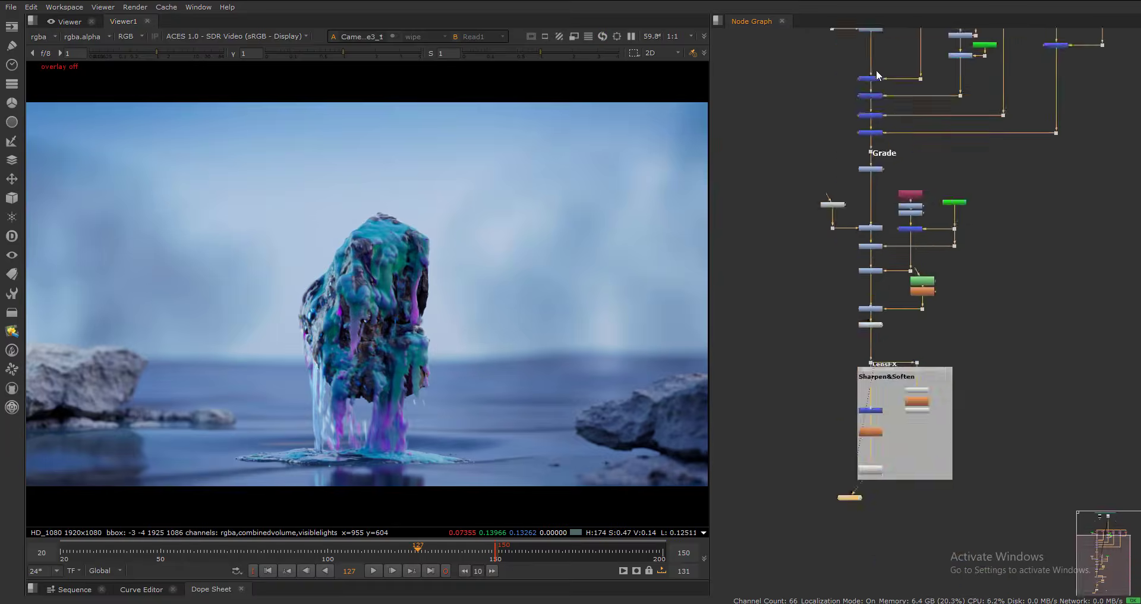
- Move the L_Grain_v05 node from after the vignette to the end of the chain, fed by CameraShake3_1
{"action": "key", "text": "ctrl+x"}
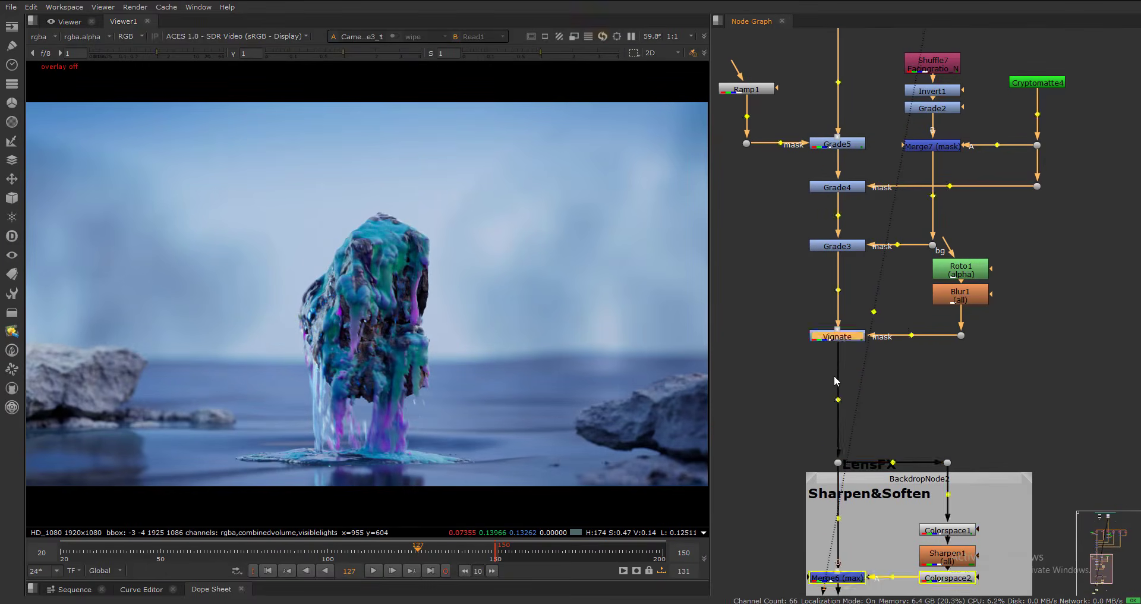
{"action": "scroll", "coordinate": [834, 377], "scroll_direction": "down", "scroll_amount": 4}
{"action": "middle_click_drag", "start_coordinate": [838, 553], "coordinate": [842, 273]}
{"action": "scroll", "coordinate": [837, 295], "scroll_direction": "up", "scroll_amount": 4}
{"action": "left_click", "coordinate": [843, 314]}
{"action": "key", "text": "ctrl+v"}
{"action": "left_click_drag", "start_coordinate": [842, 314], "coordinate": [832, 424]}
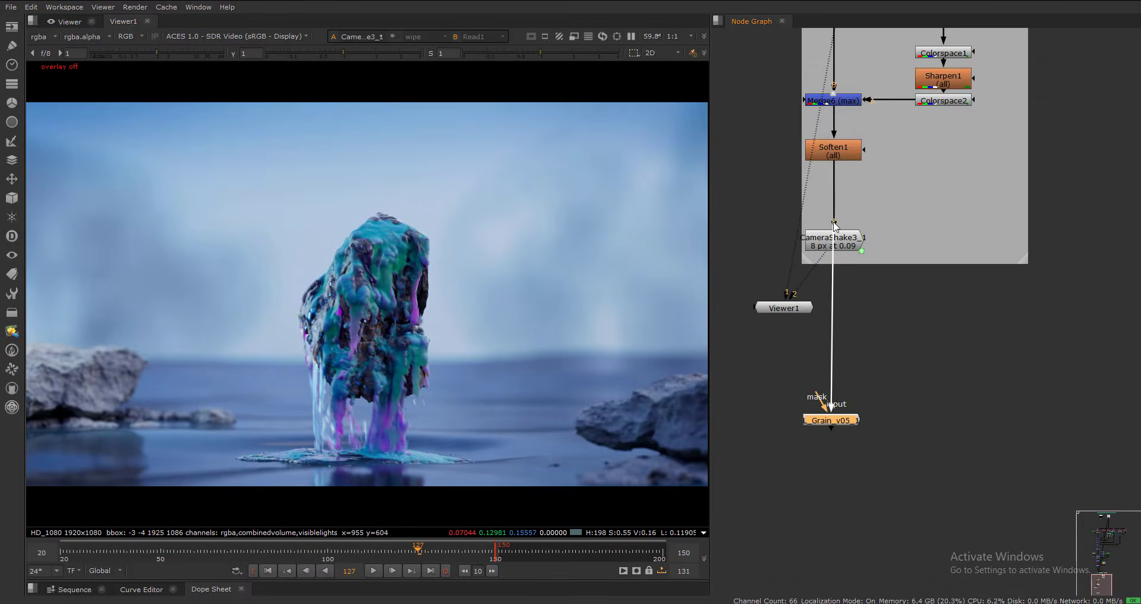
{"action": "left_click_drag", "start_coordinate": [841, 251], "coordinate": [838, 247]}
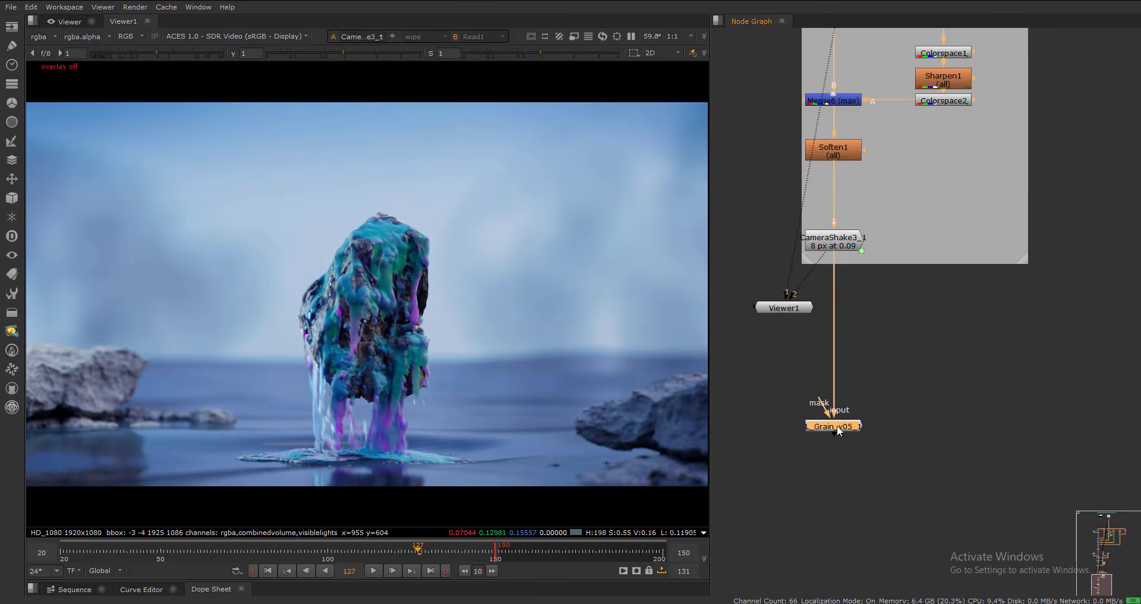
- Delete the Viewer1 node and view the relocated grain node in a fresh viewer
{"action": "key", "text": "1"}
{"action": "left_click", "coordinate": [779, 307]}
{"action": "key", "text": "Delete"}
{"action": "left_click", "coordinate": [838, 430]}
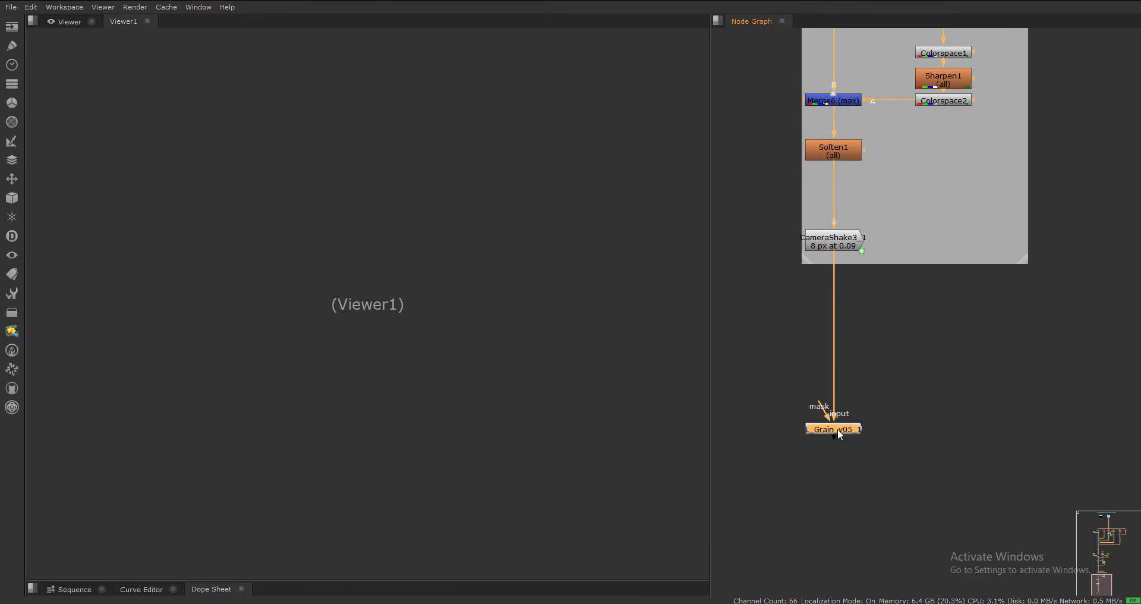
{"action": "key", "text": "1"}
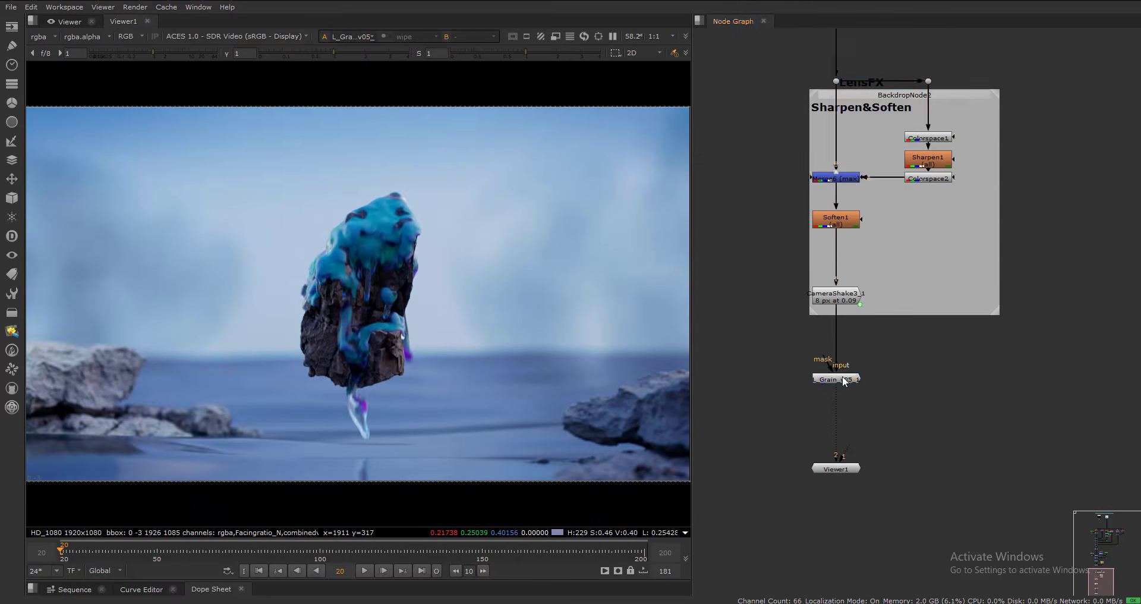
- Add a Crop node directly after the grain node and space it below
{"action": "left_click", "coordinate": [847, 355]}
{"action": "key", "text": "Tab"}
{"action": "type", "text": "crop"}
{"action": "key", "text": "Return"}
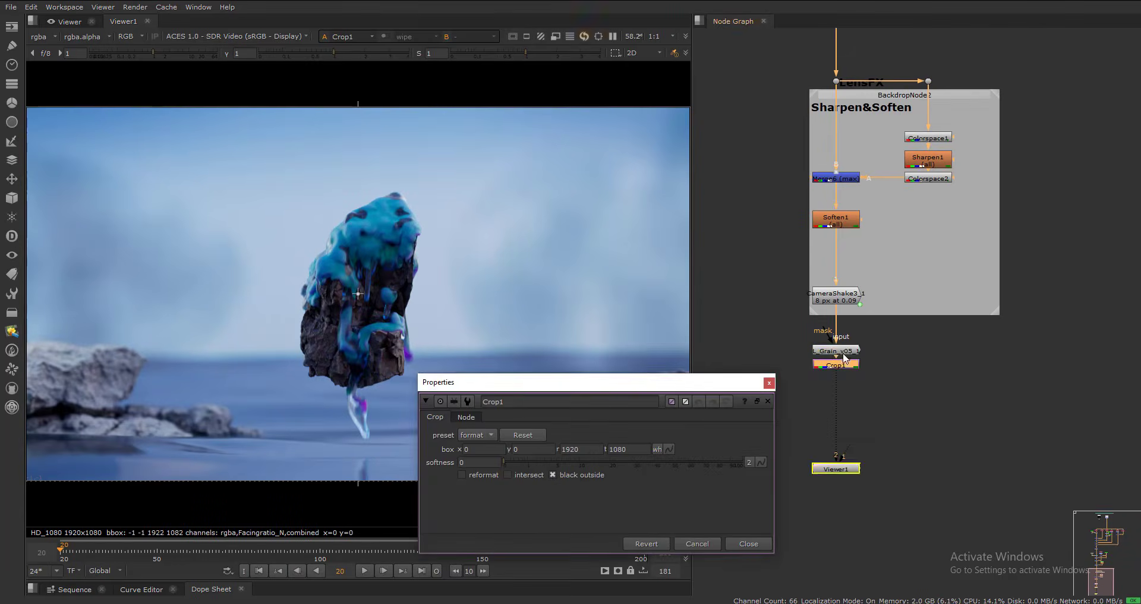
{"action": "scroll", "coordinate": [839, 370], "scroll_direction": "up", "scroll_amount": 3}
{"action": "left_click", "coordinate": [841, 390]}
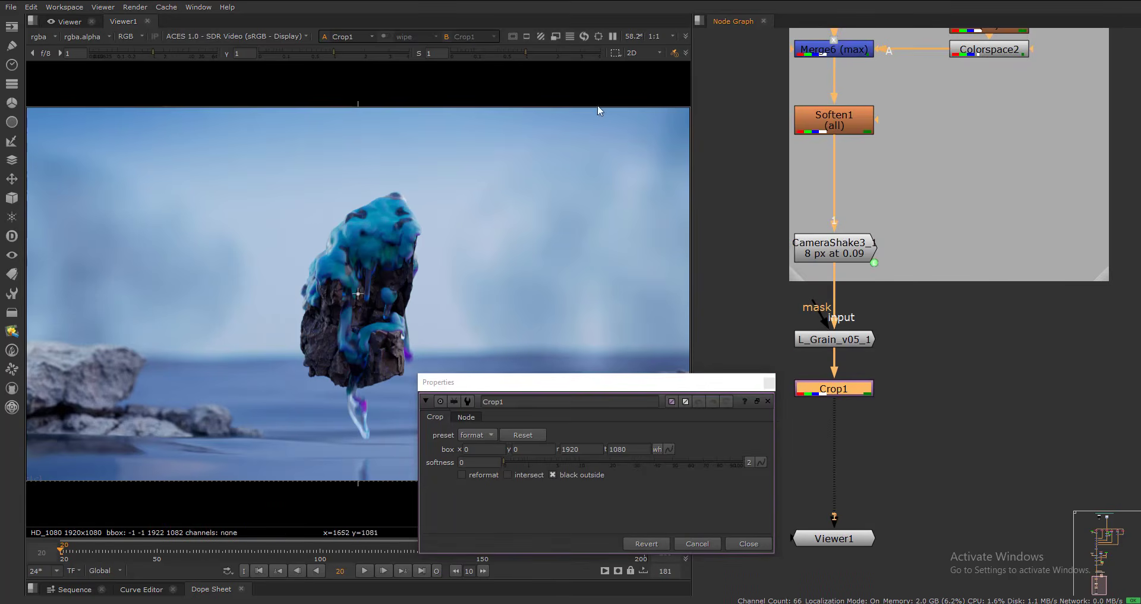
- Enable reformat and disable black outside on Crop1, keeping the 1920 by 1080 box
{"action": "middle_click_drag", "start_coordinate": [598, 107], "coordinate": [507, 149]}
{"action": "left_click", "coordinate": [476, 474]}
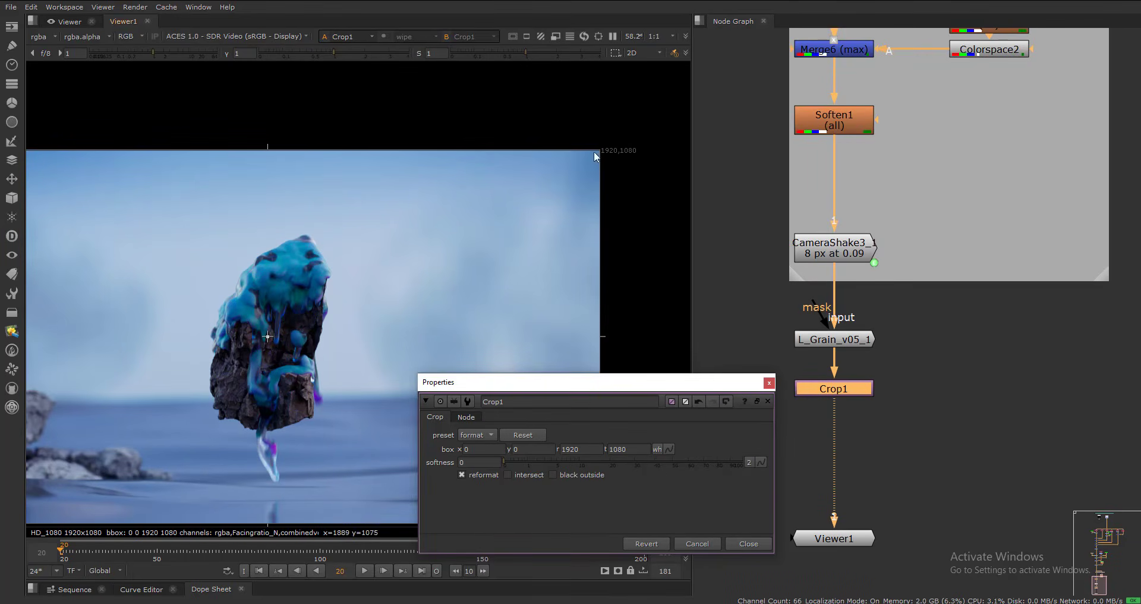
{"action": "left_click", "coordinate": [768, 384]}
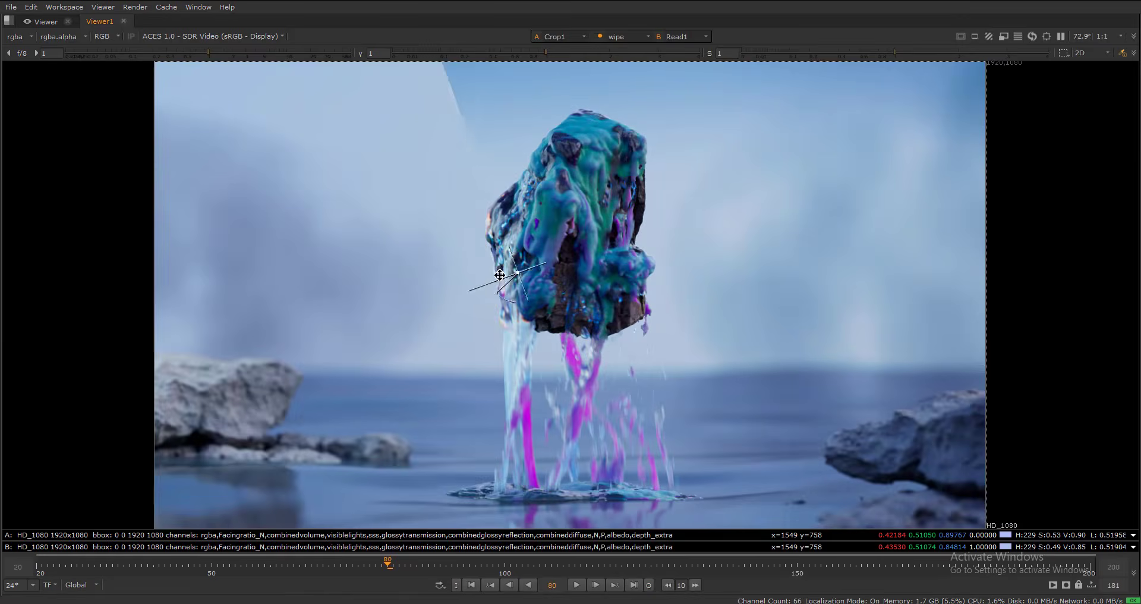
- Compare Crop1 with the original Read1 render by moving the viewer's wipe across the image
{"action": "left_click_drag", "start_coordinate": [500, 275], "coordinate": [416, 348]}
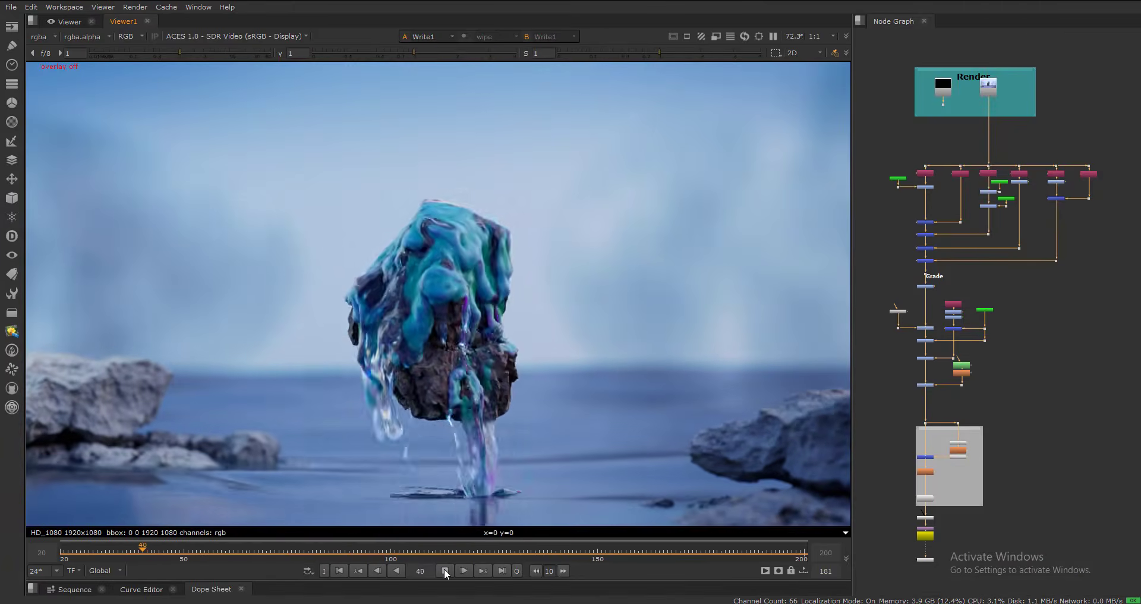